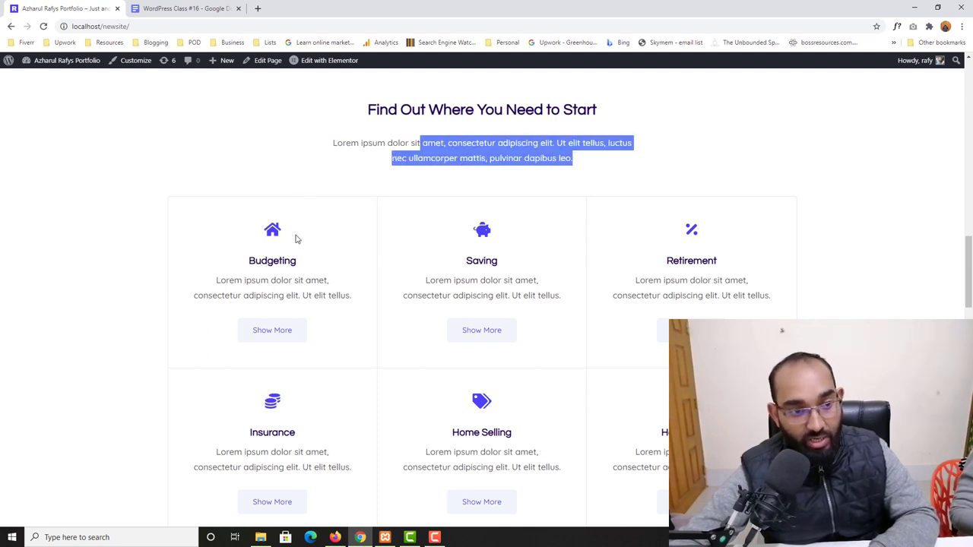
Examine the home page's "Find Out Where You Need to Start" and "My Specialities" sections as the reference design
scroll(211, 343, down, 5)
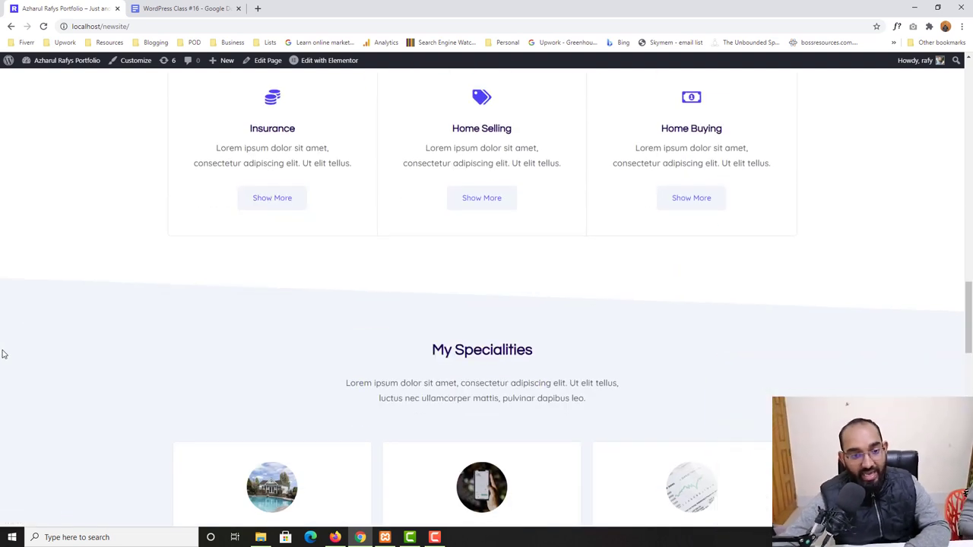
drag(433, 249, 511, 270)
scroll(511, 270, down, 1)
scroll(528, 226, up, 4)
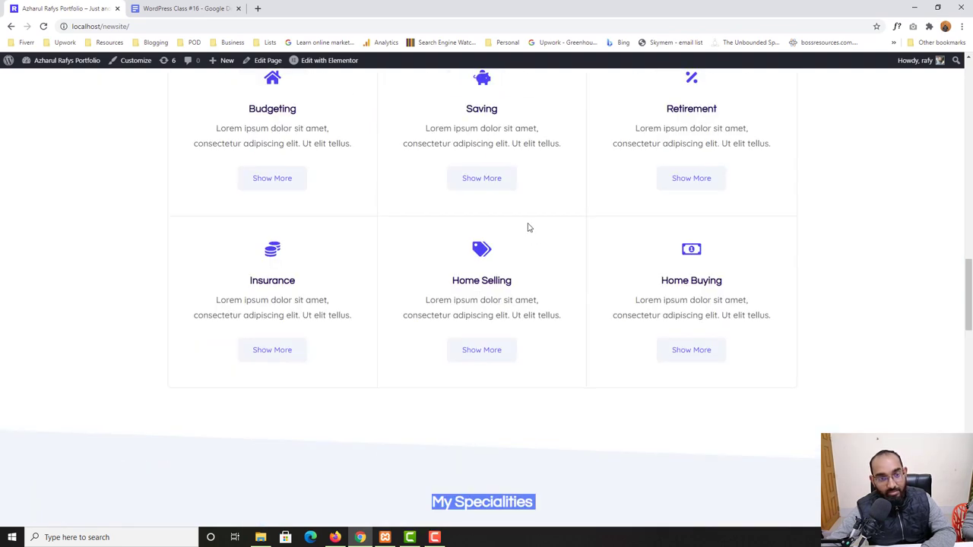
scroll(539, 319, down, 5)
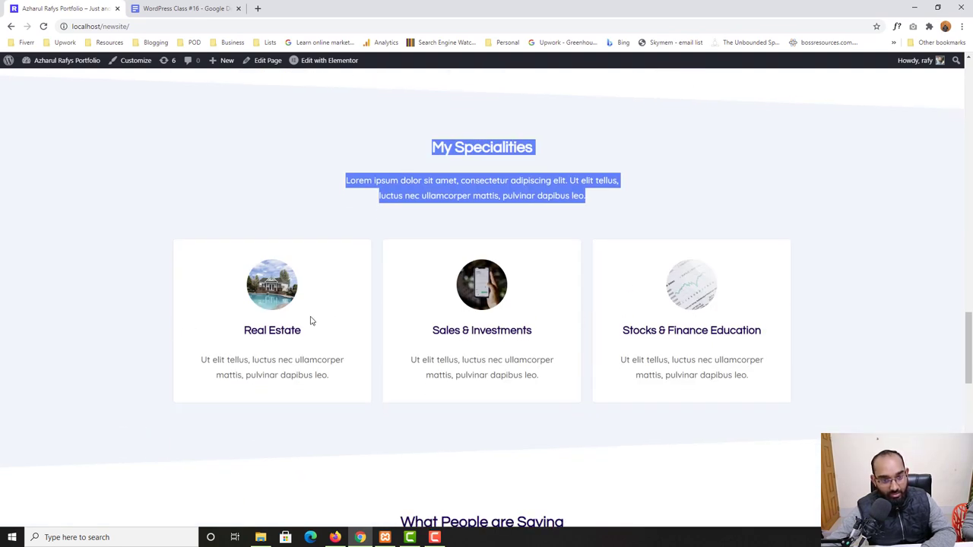
scroll(554, 288, up, 5)
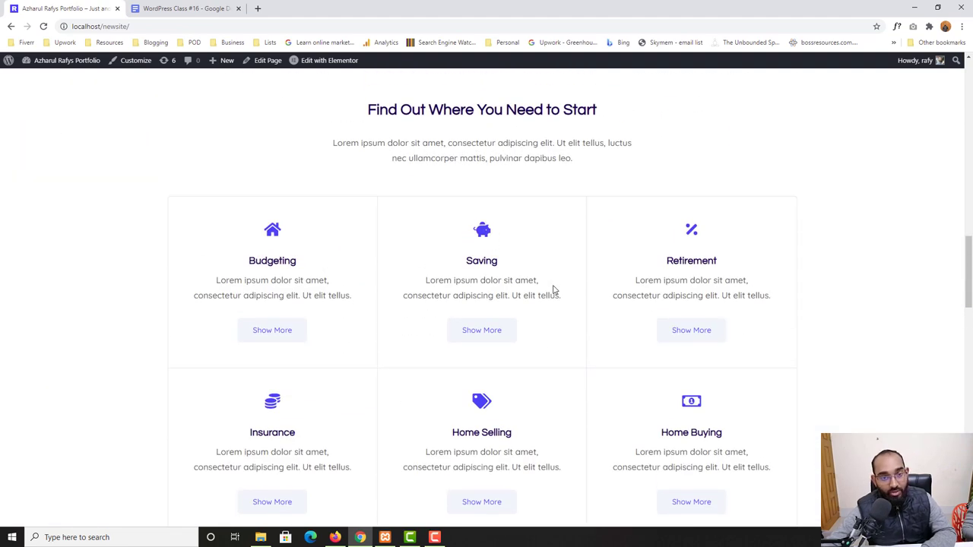
scroll(51, 306, up, 4)
scroll(28, 308, down, 3)
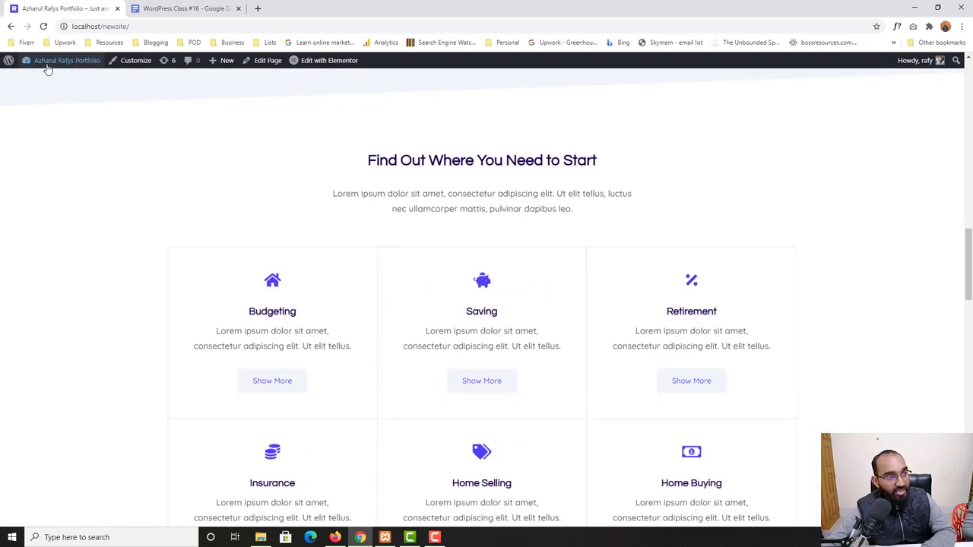
Open the site's WordPress dashboard in a new tab and show the list of all pages
right_click(43, 79)
click(87, 87)
key(ctrl+Tab)
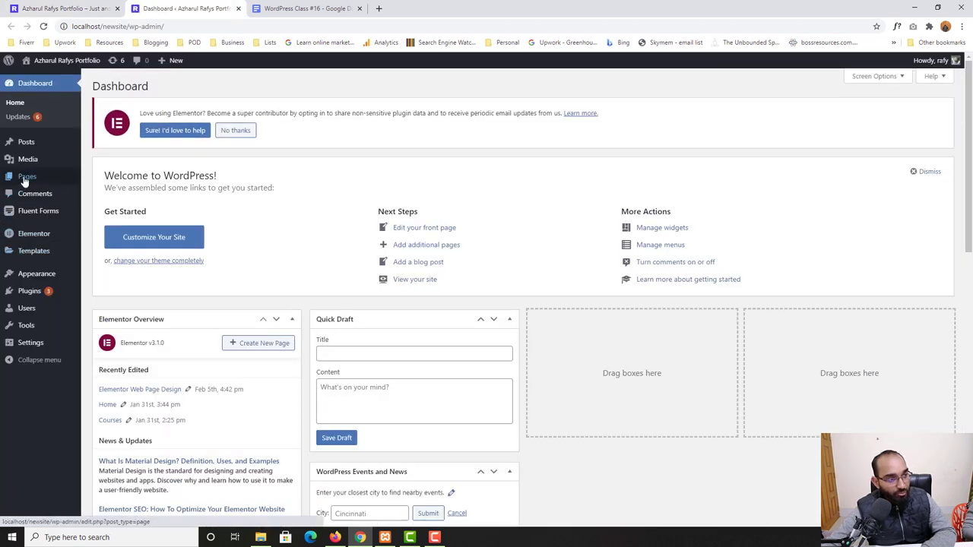
click(23, 178)
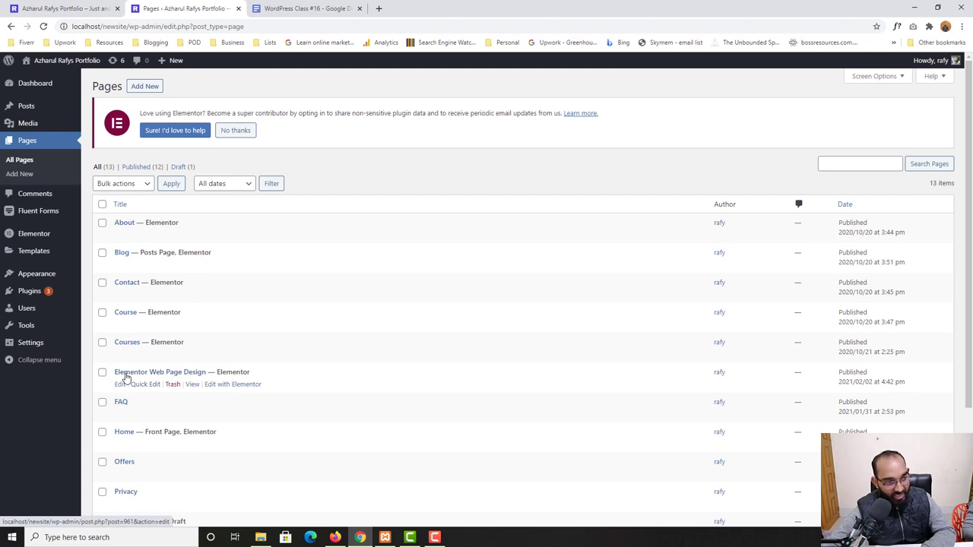
View the "Elementor Web Page Design" page in a new tab and switch to it
right_click(192, 389)
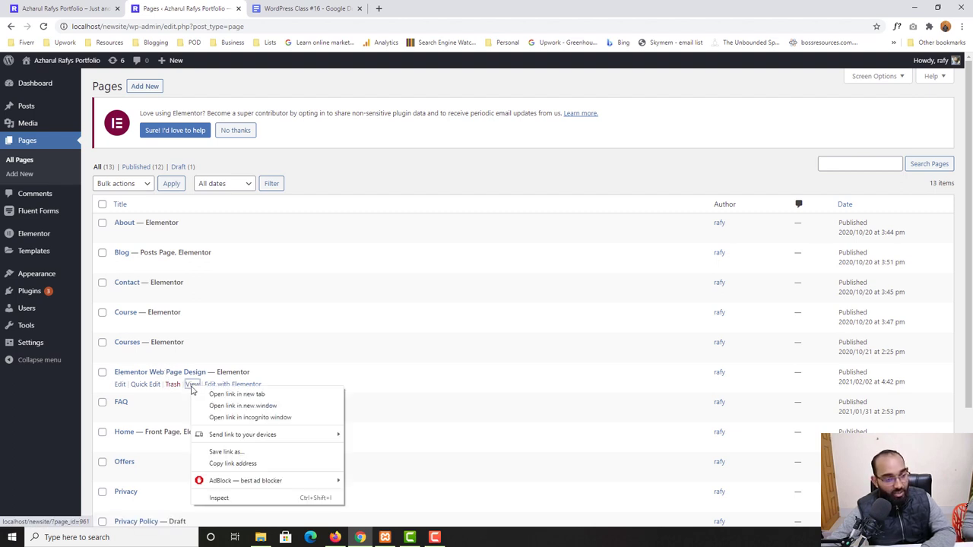
click(220, 394)
click(289, 9)
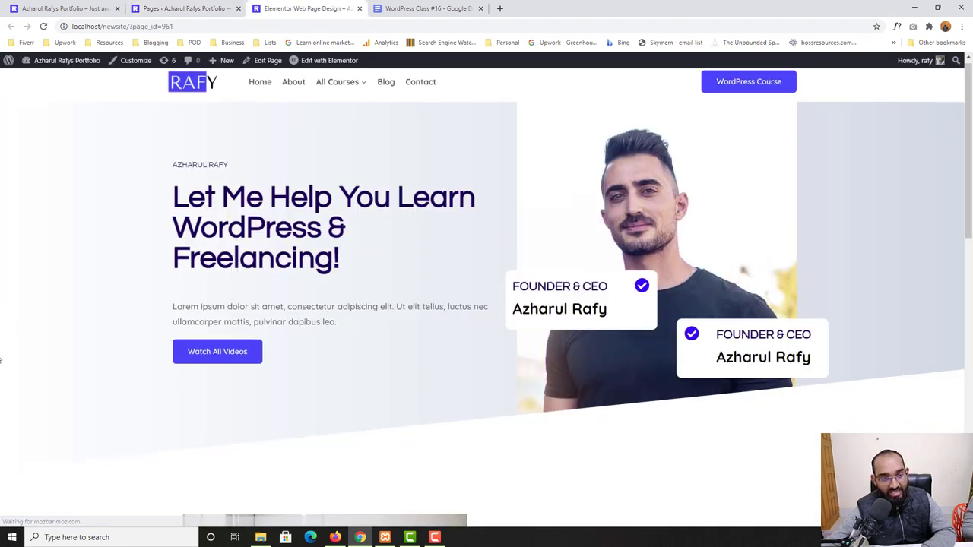
Review the Elementor Web Page Design page from header to footer and compare its hero section with the home page's
scroll(809, 341, down, 15)
scroll(875, 289, up, 15)
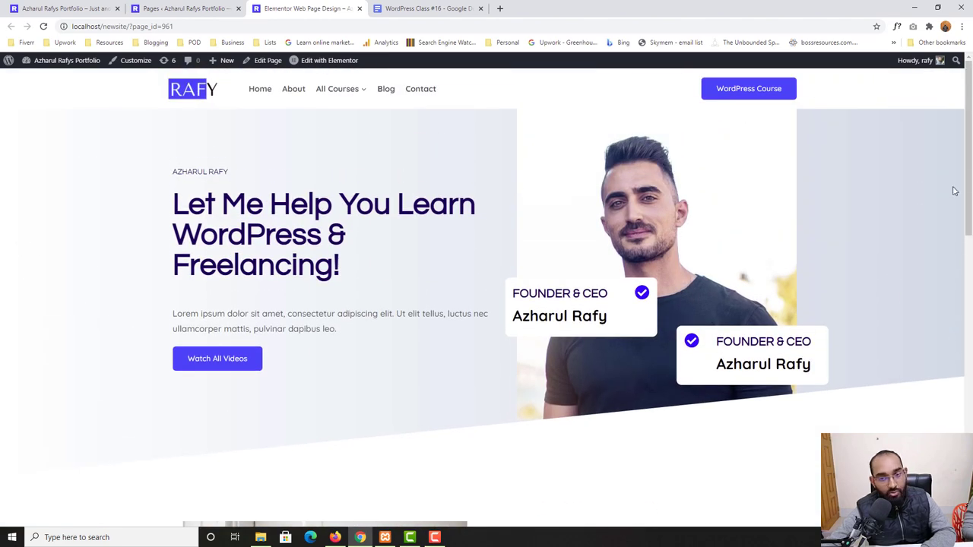
scroll(84, 403, down, 7)
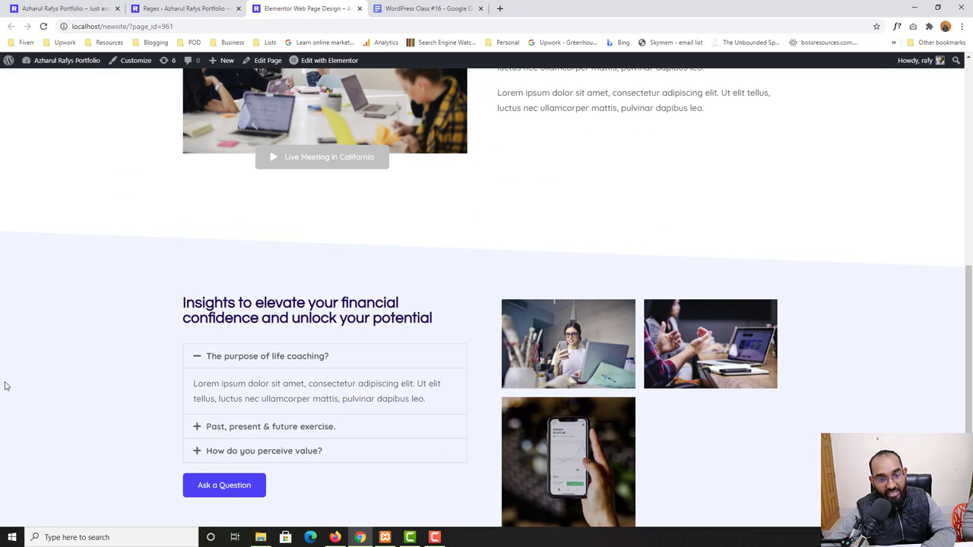
scroll(11, 411, down, 3)
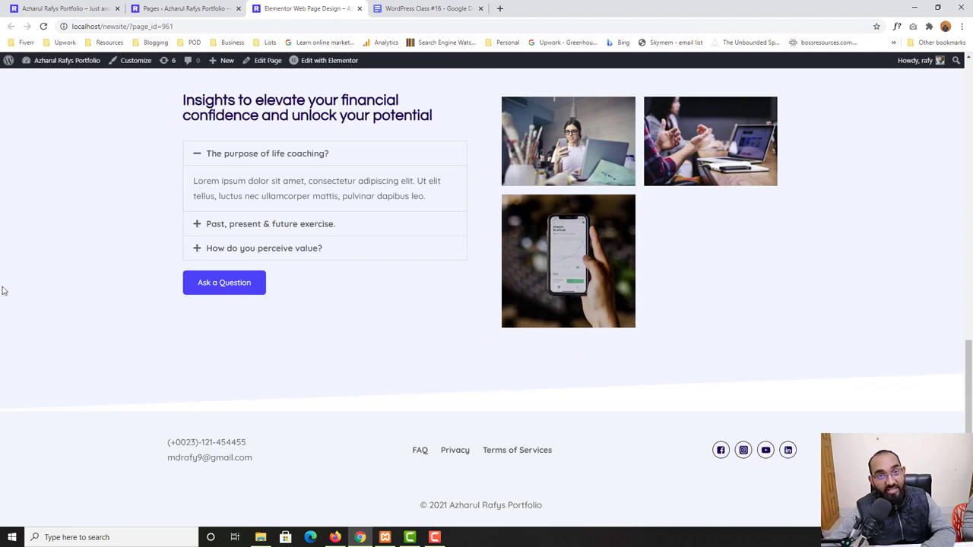
click(45, 8)
scroll(45, 262, up, 10)
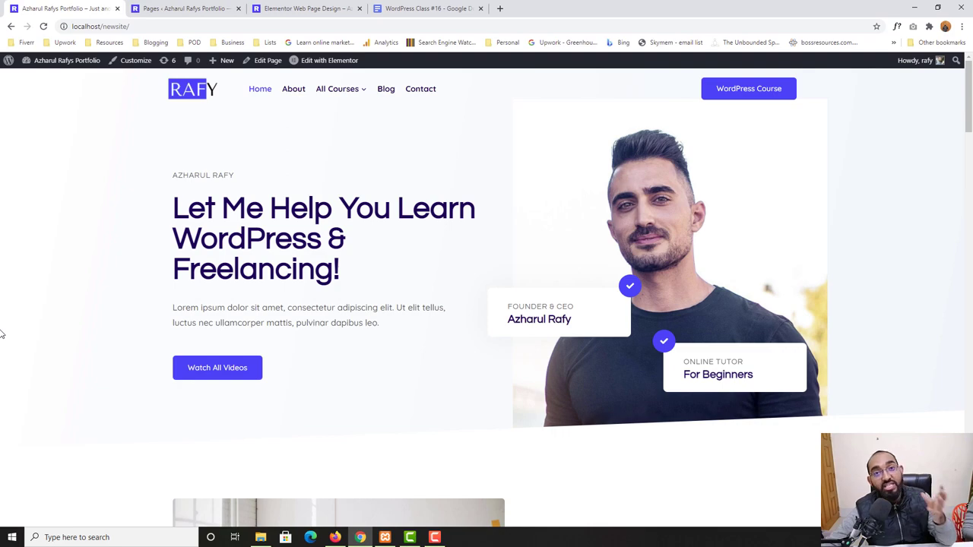
scroll(2, 335, down, 1)
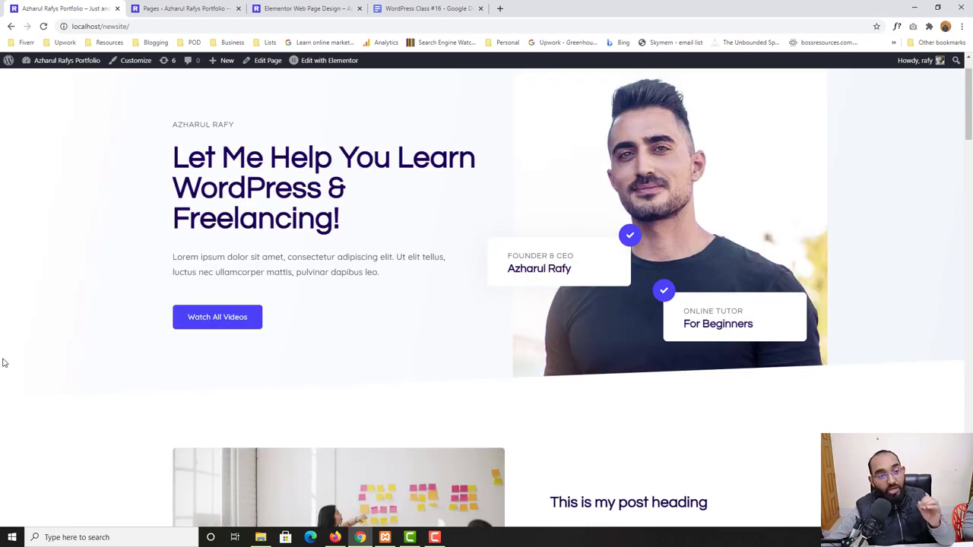
scroll(30, 359, up, 1)
click(301, 7)
scroll(654, 304, up, 5)
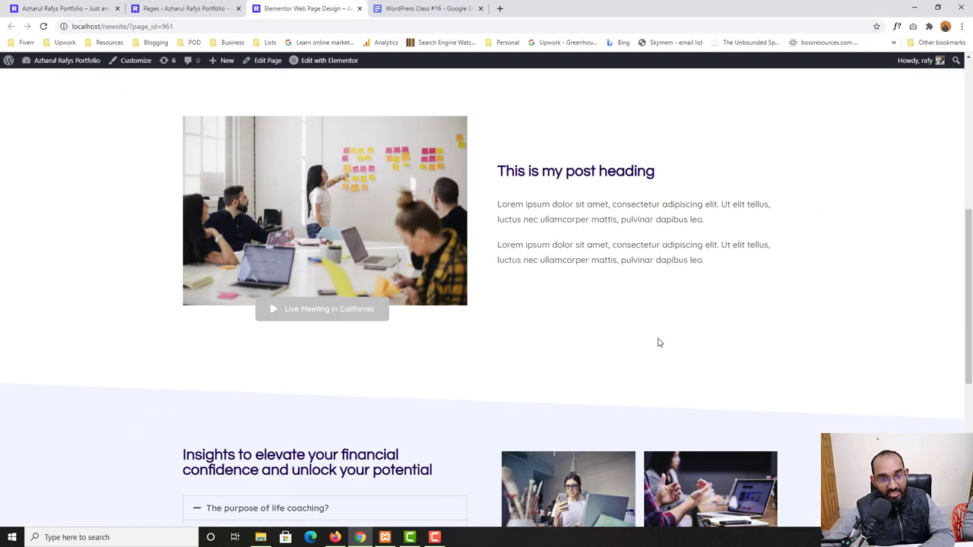
scroll(659, 342, up, 5)
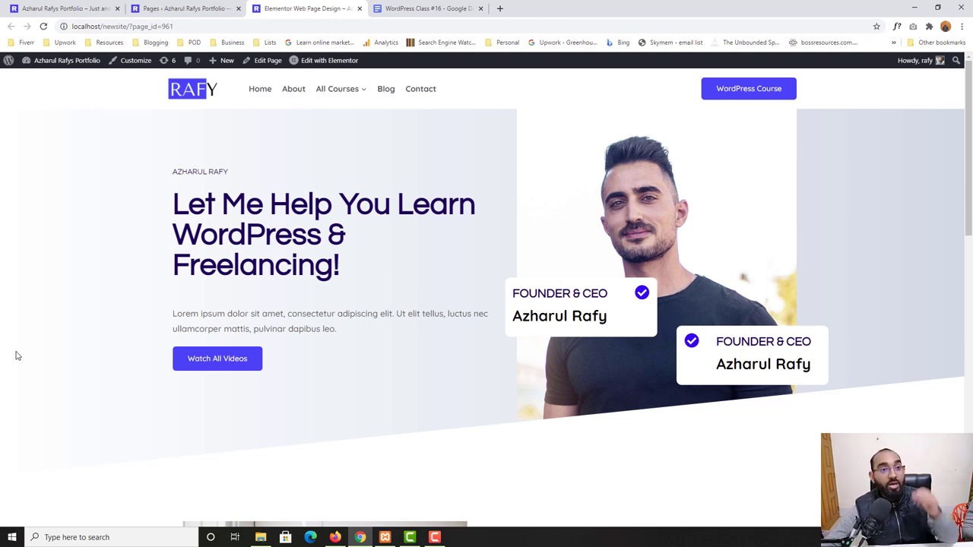
Close the "WordPress Class #16" document tab and the WordPress Pages list tab
click(461, 7)
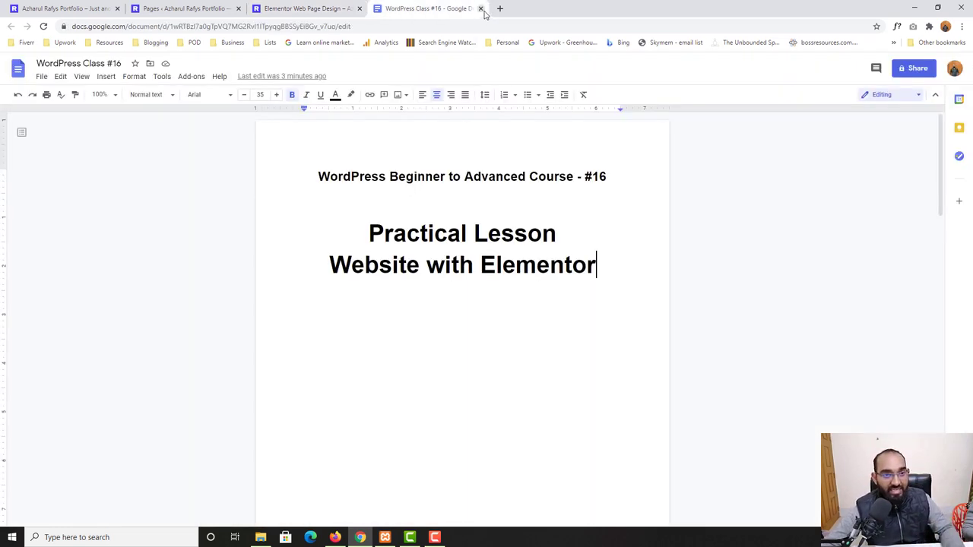
click(480, 7)
click(227, 9)
click(239, 9)
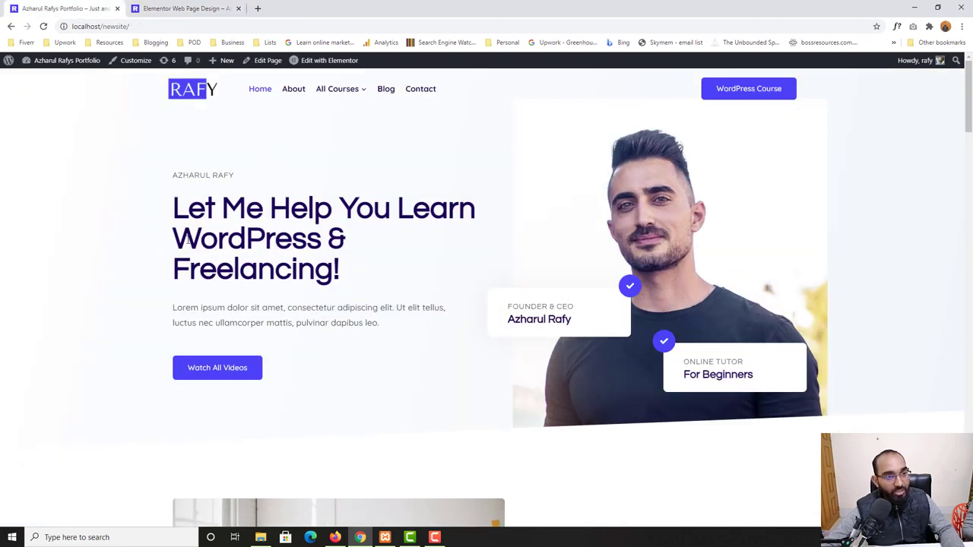
Compare the lower part of the Elementor Web Page Design page with the home page's service grid and "My Specialities" sections
click(193, 8)
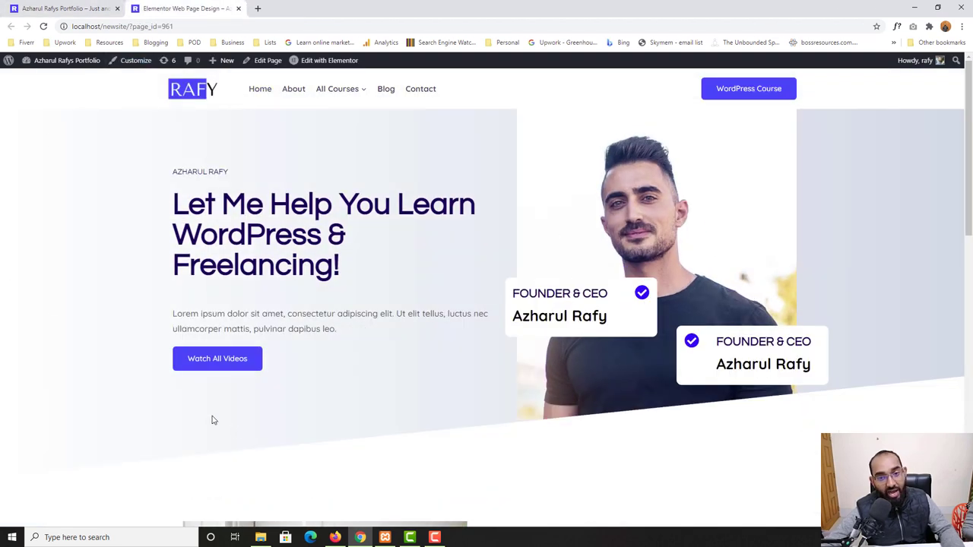
scroll(120, 380, down, 8)
scroll(126, 392, down, 3)
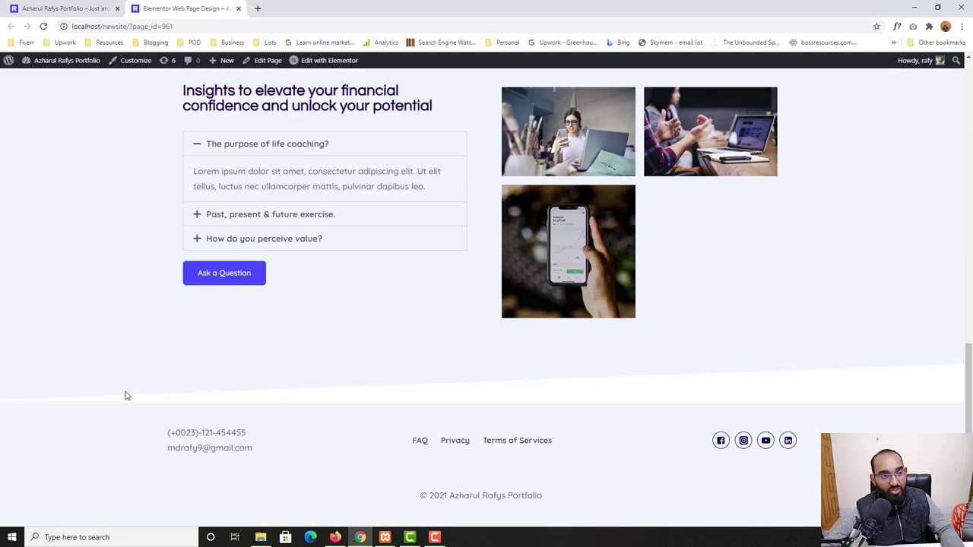
key(ctrl+Page_Up)
scroll(606, 342, down, 4)
scroll(606, 342, down, 10)
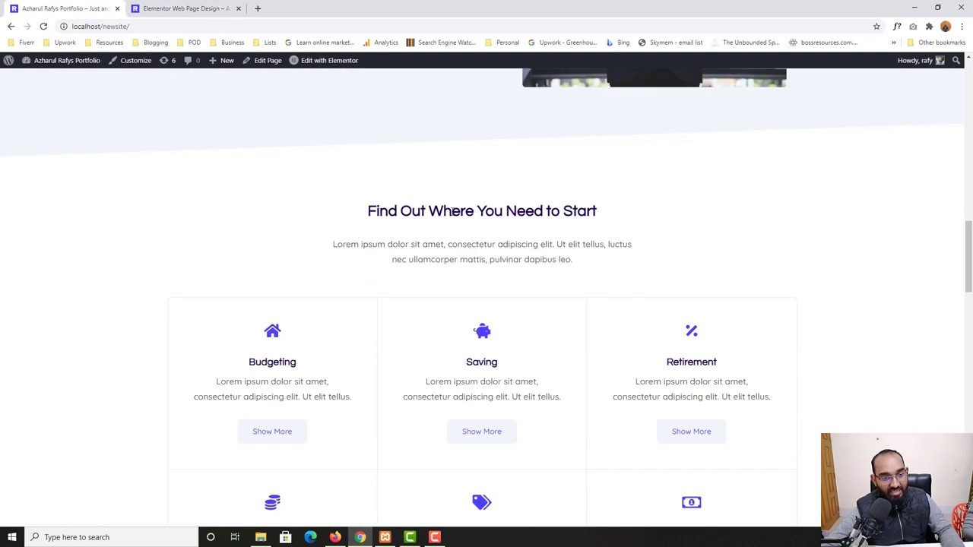
scroll(682, 320, down, 6)
drag(593, 351, 447, 255)
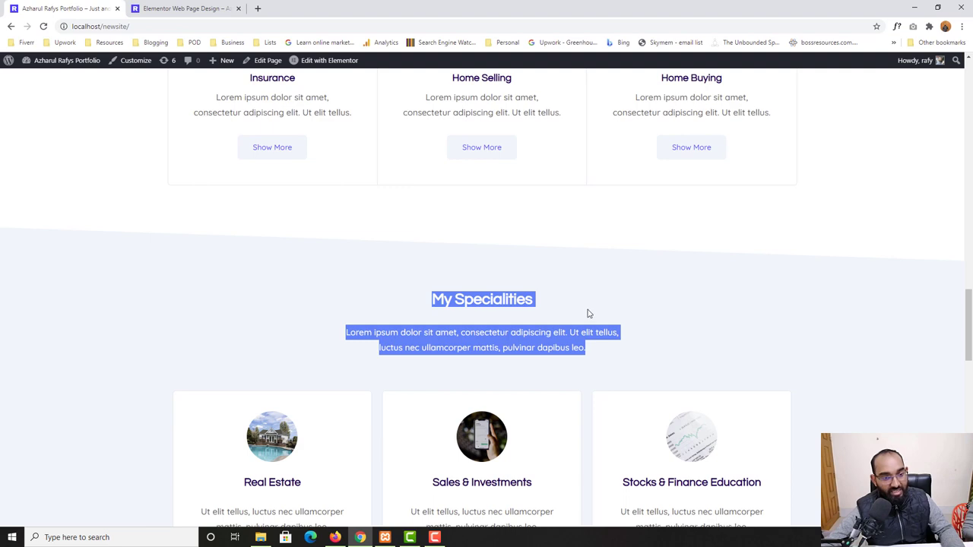
scroll(586, 312, down, 1)
click(332, 263)
scroll(386, 274, down, 2)
key(ctrl+Page_Down)
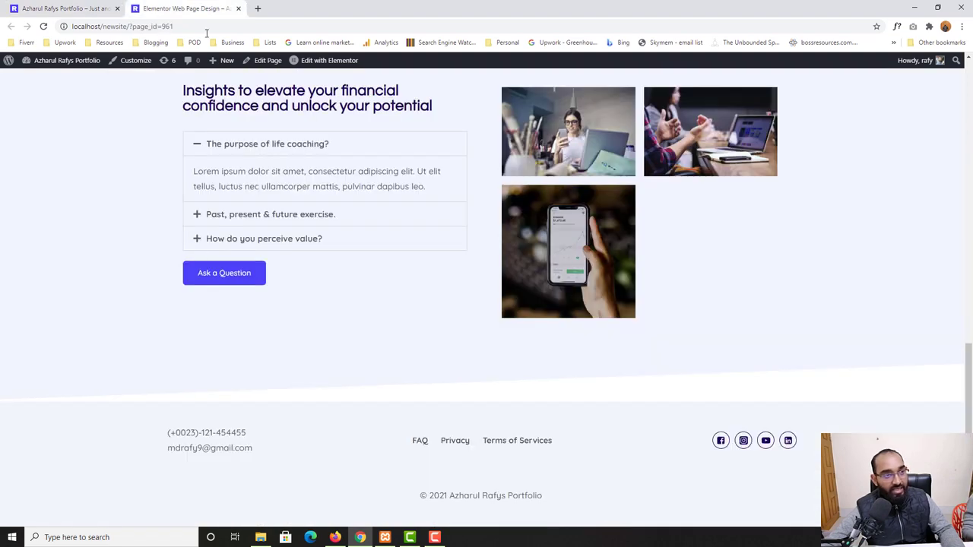
scroll(530, 399, up, 8)
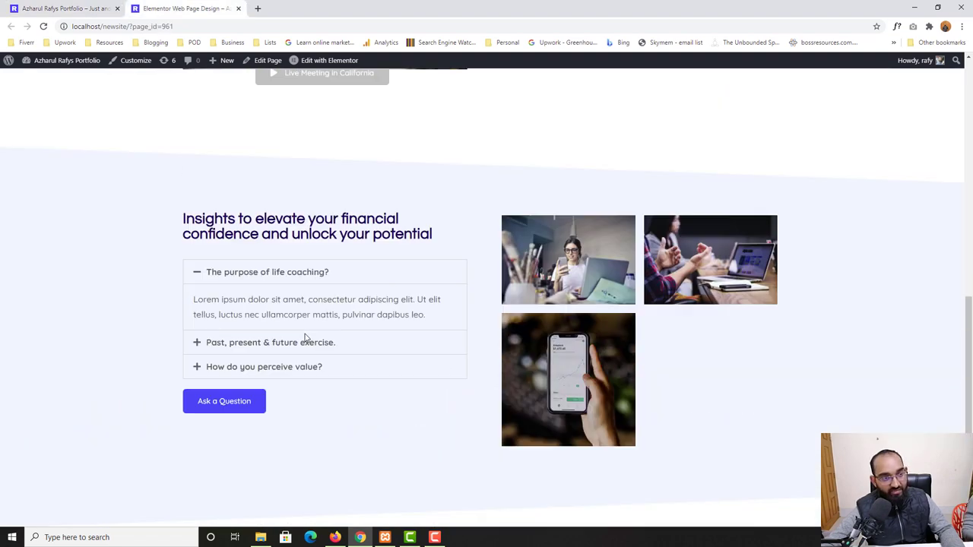
scroll(321, 358, down, 8)
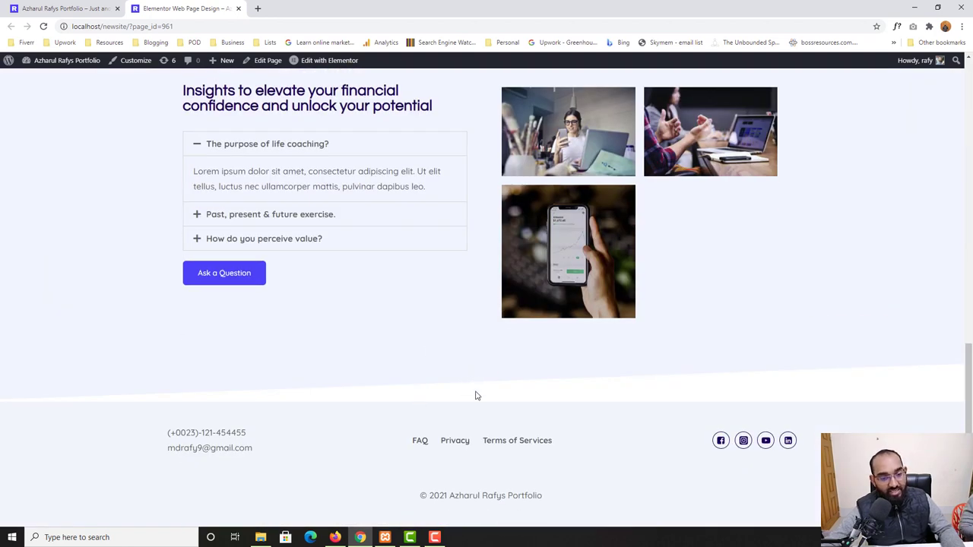
Open the Elementor Web Page Design page in the Elementor editor and add a single-column section at the end of the page content
click(325, 67)
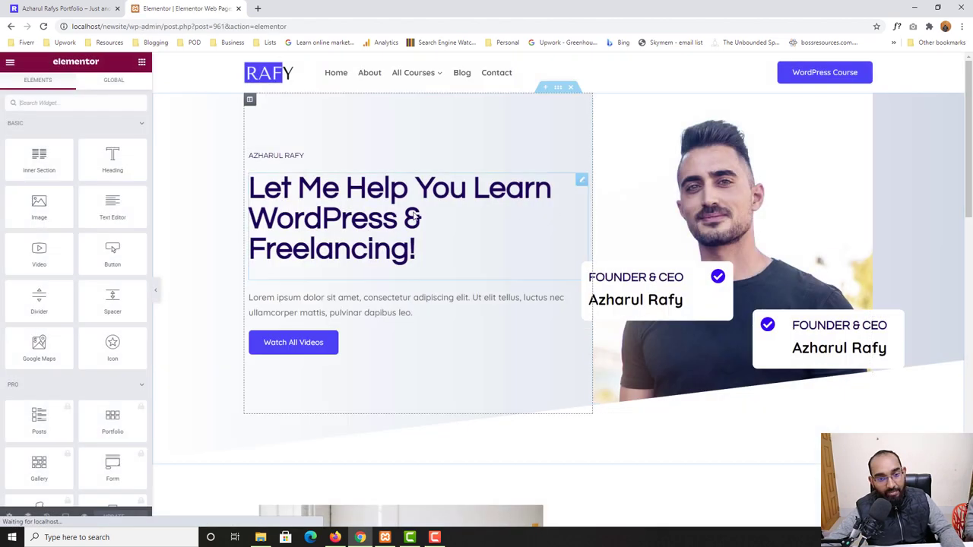
scroll(798, 350, down, 12)
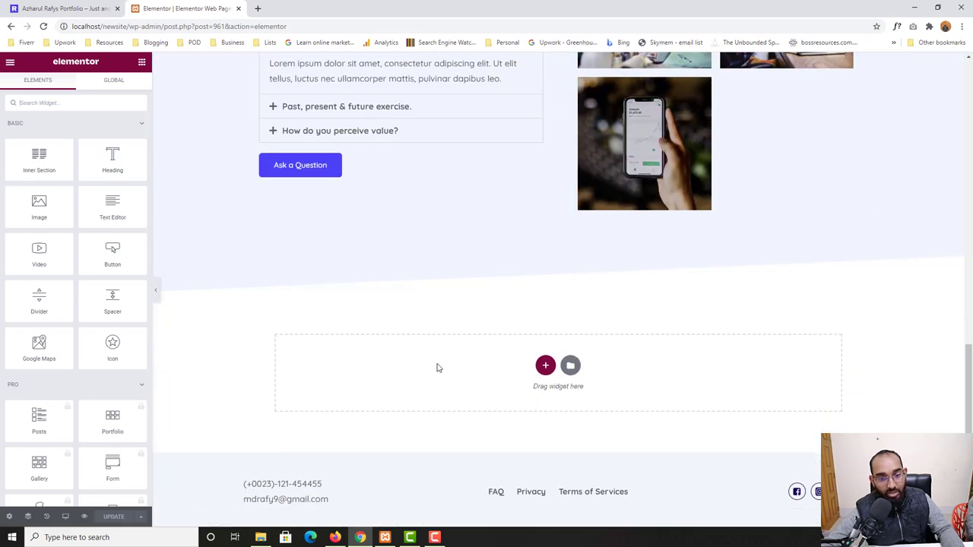
scroll(564, 266, down, 1)
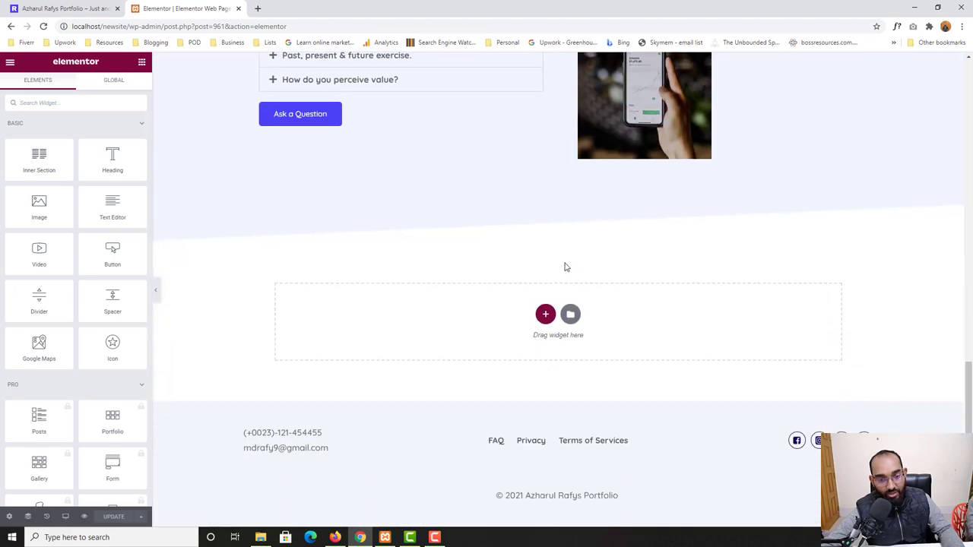
click(547, 313)
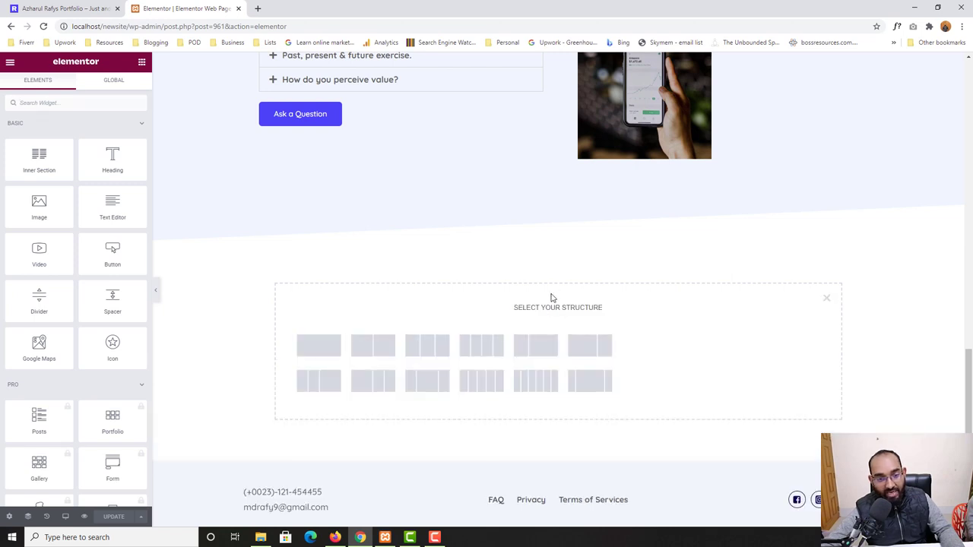
click(311, 349)
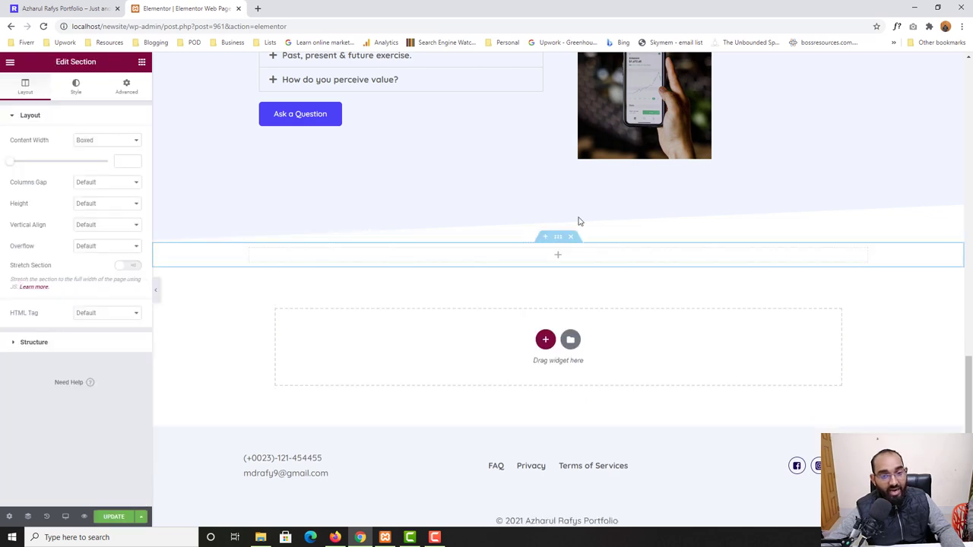
Check the heading and intro text of the home page's "Find Out Where You Need to Start" section
click(9, 5)
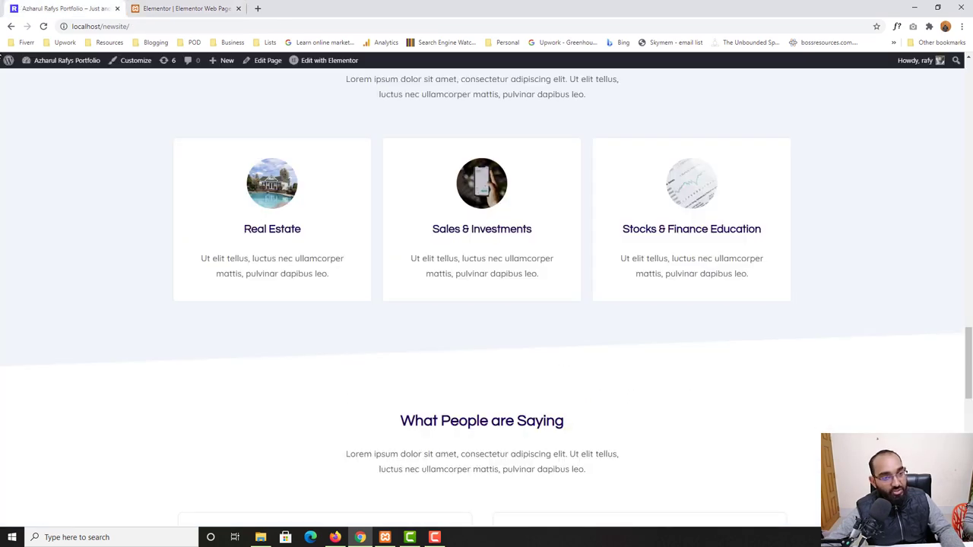
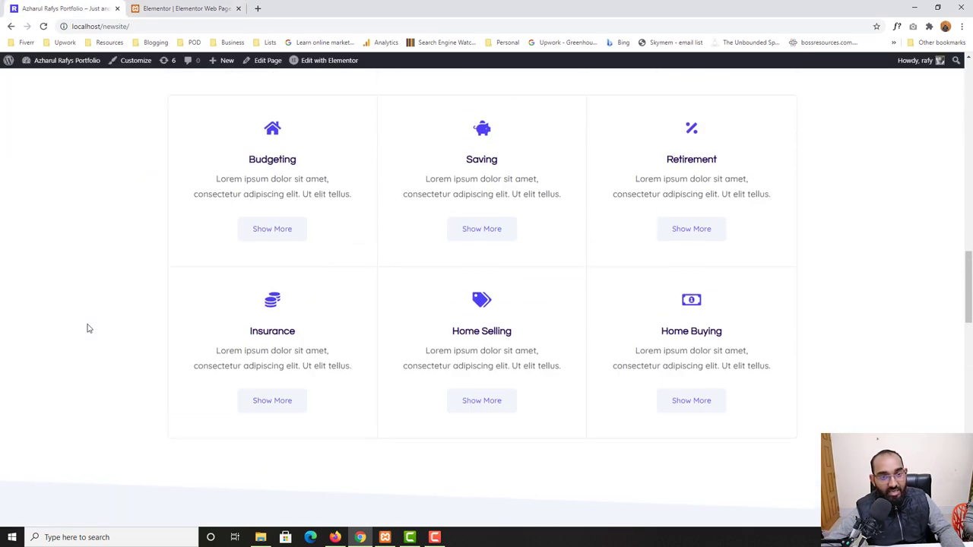
drag(369, 159, 594, 161)
drag(334, 195, 577, 213)
Return to the Elementor editor and place a Heading widget in the new empty section
click(202, 8)
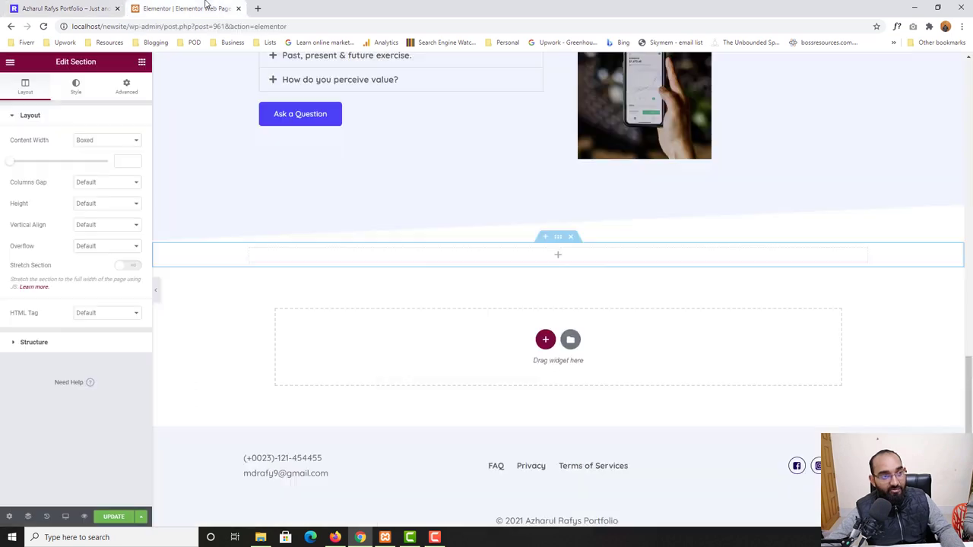
click(141, 63)
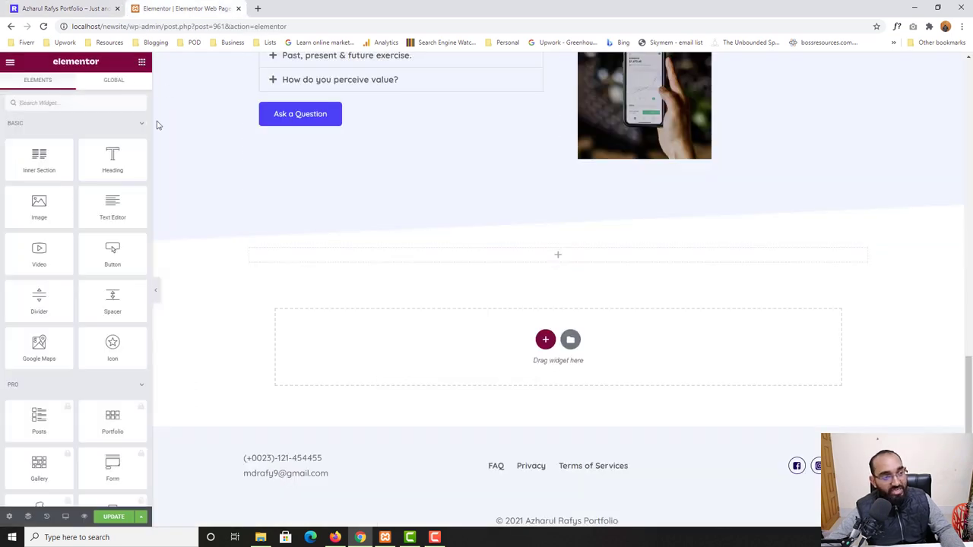
drag(122, 159, 298, 286)
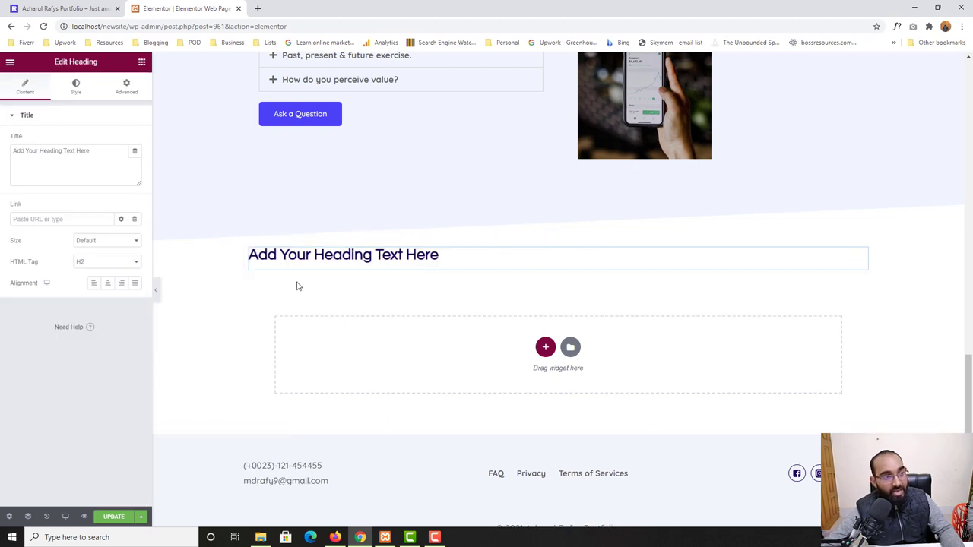
Place a Text Editor widget directly below the new heading in the last section
click(141, 63)
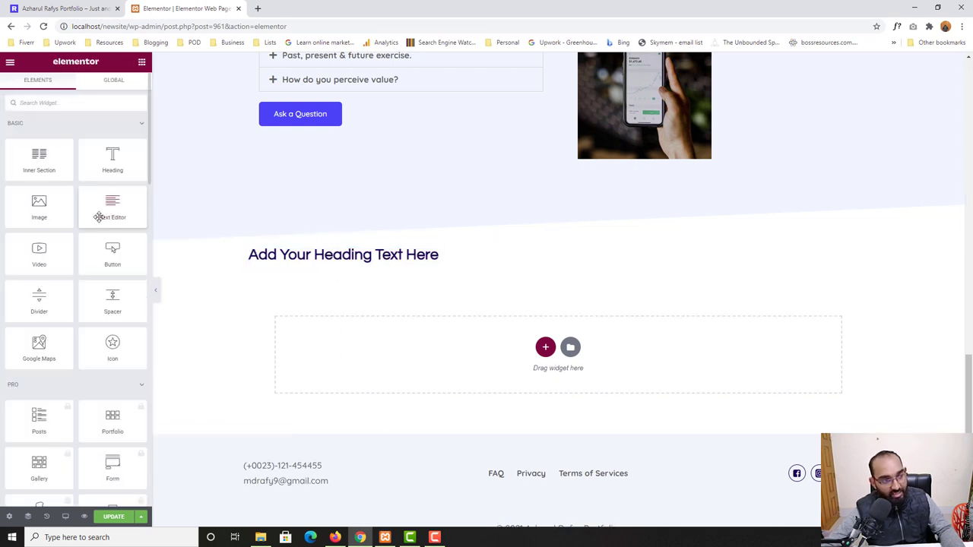
drag(114, 210, 389, 275)
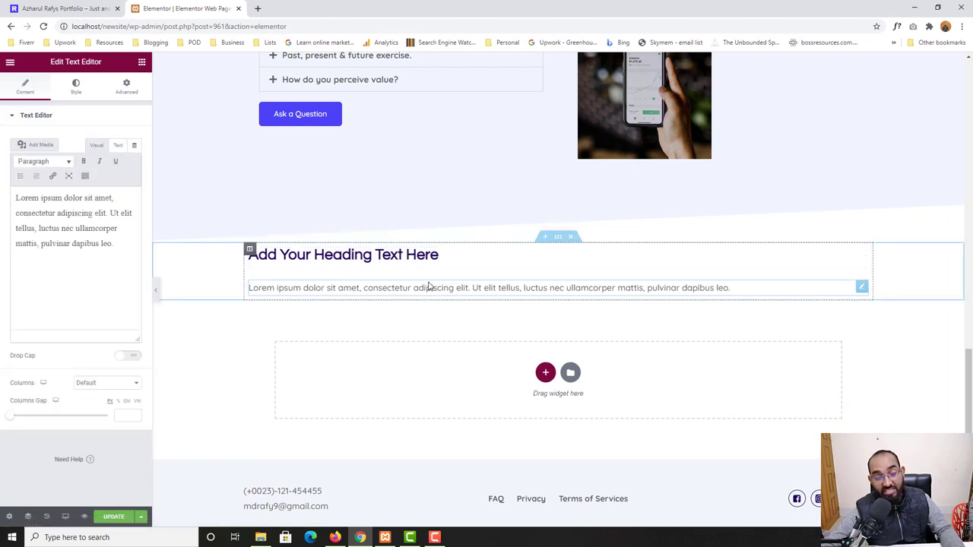
Replace the new heading's title with "Find Out Where You Need to Start" copied from the home page, and center it
click(65, 9)
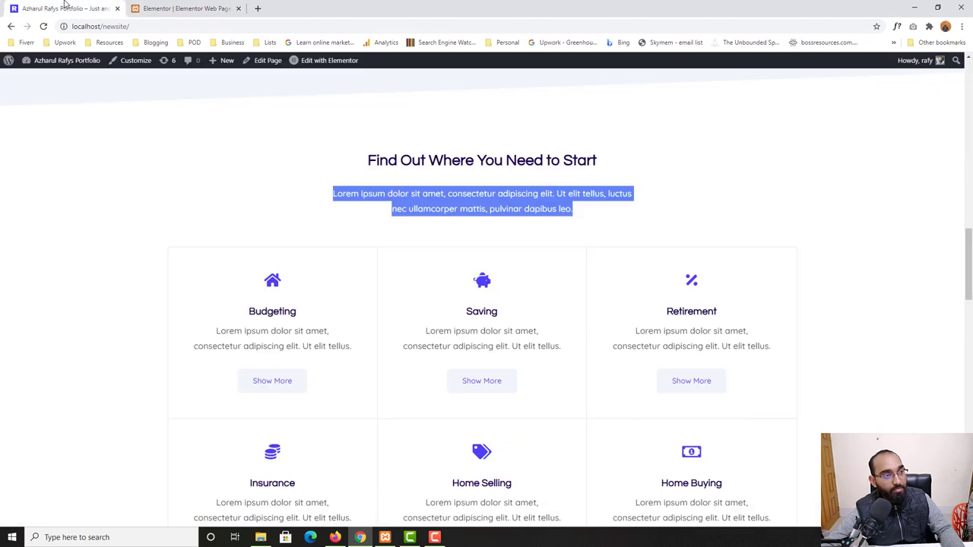
drag(368, 161, 598, 161)
key(ctrl+c)
right_click(587, 158)
click(602, 163)
click(190, 8)
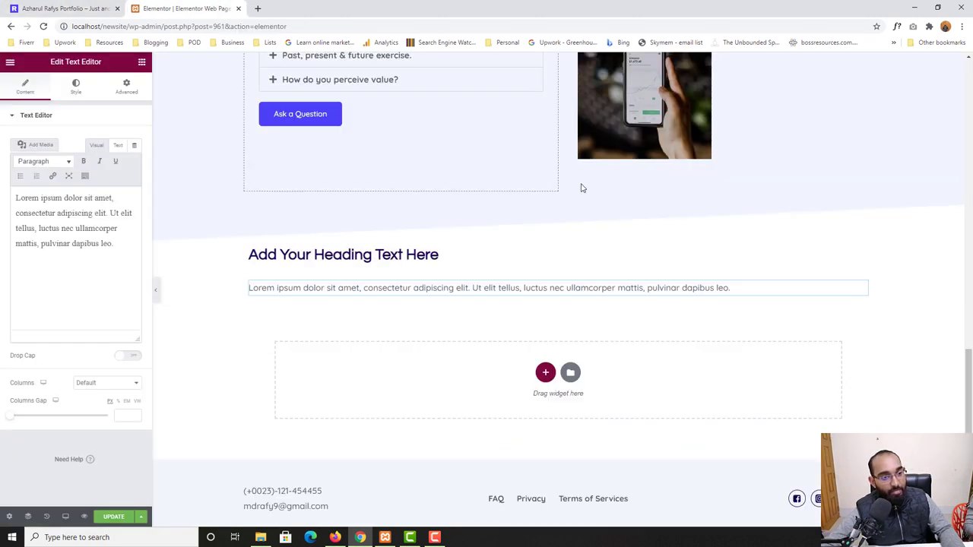
click(415, 250)
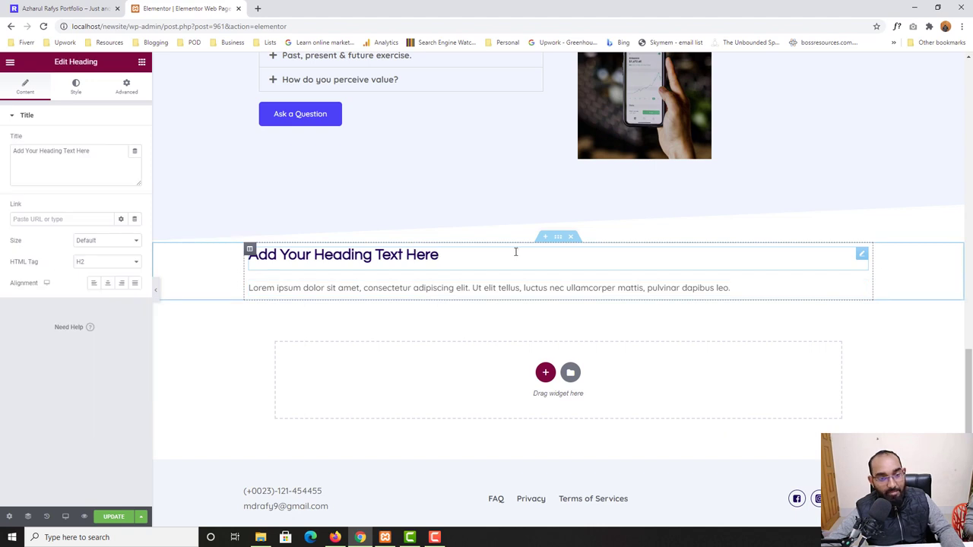
click(86, 147)
key(ctrl+a)
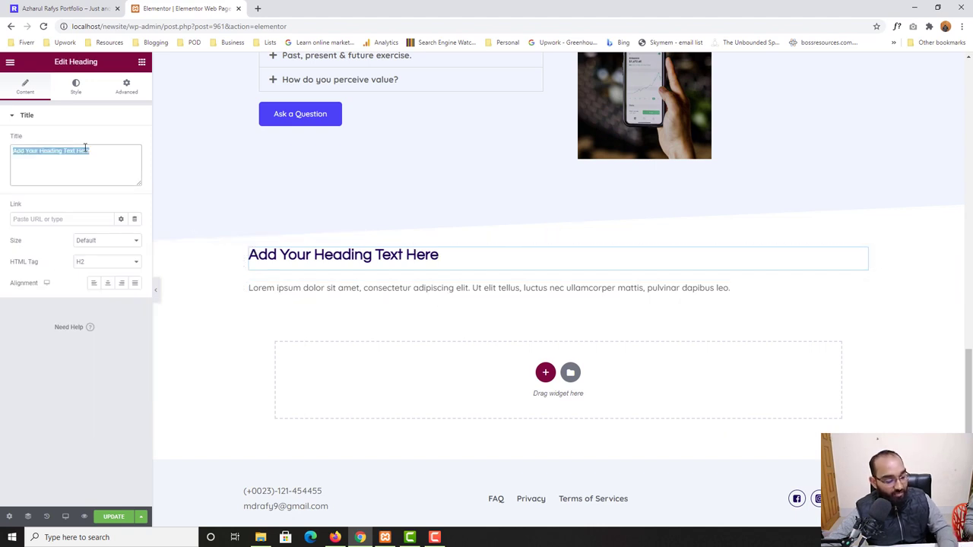
key(ctrl+v)
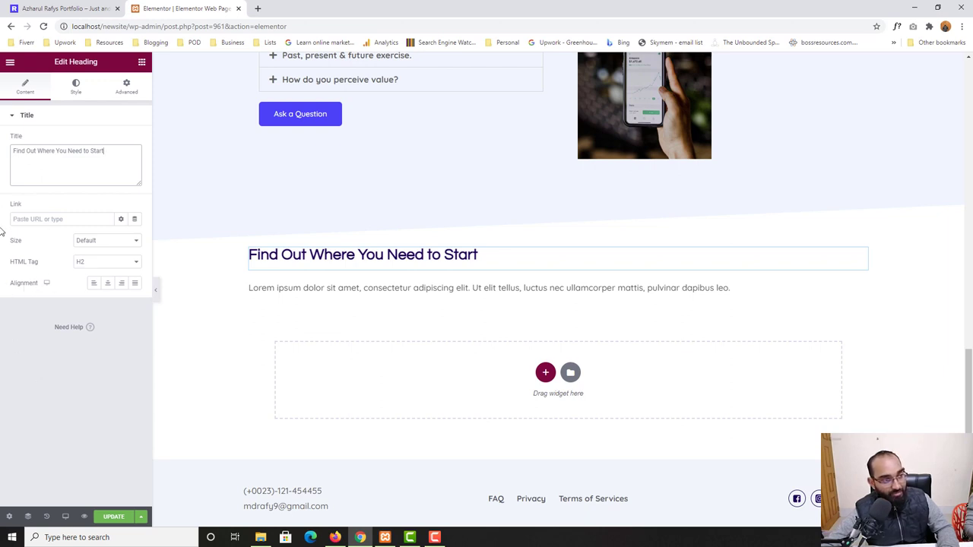
click(107, 287)
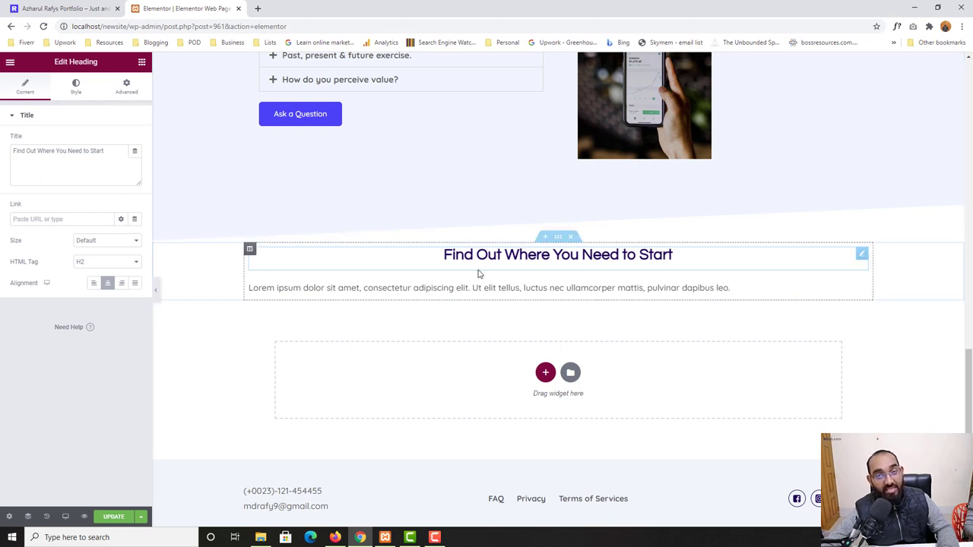
Copy the home page's intro paragraph under that heading and compare it with the Text Editor widget's placeholder text
click(65, 7)
drag(335, 193, 583, 220)
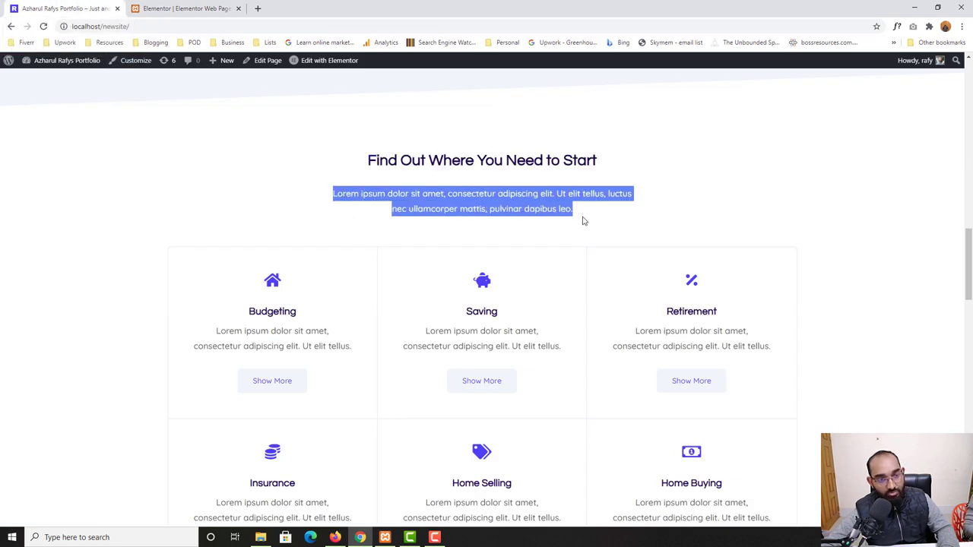
right_click(528, 213)
click(542, 211)
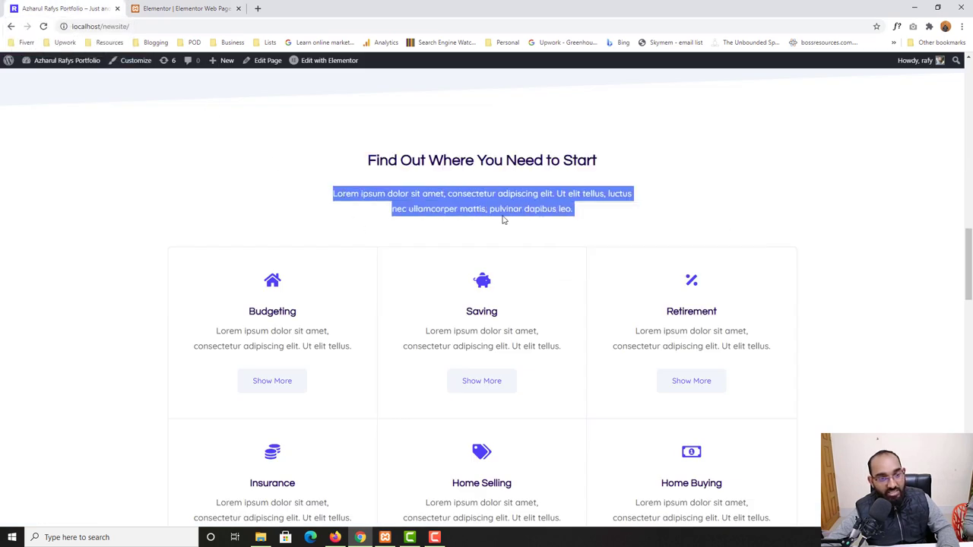
click(182, 9)
click(360, 287)
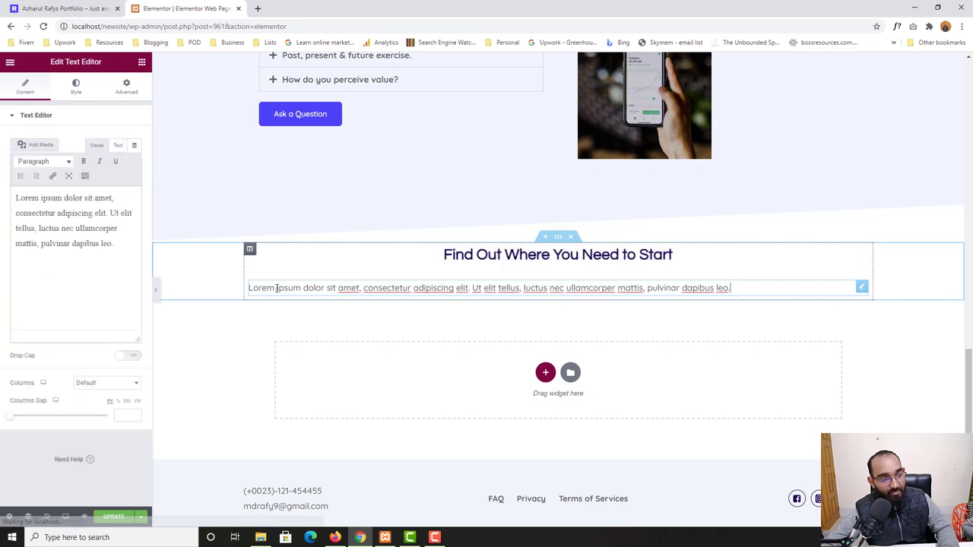
key(ctrl+a)
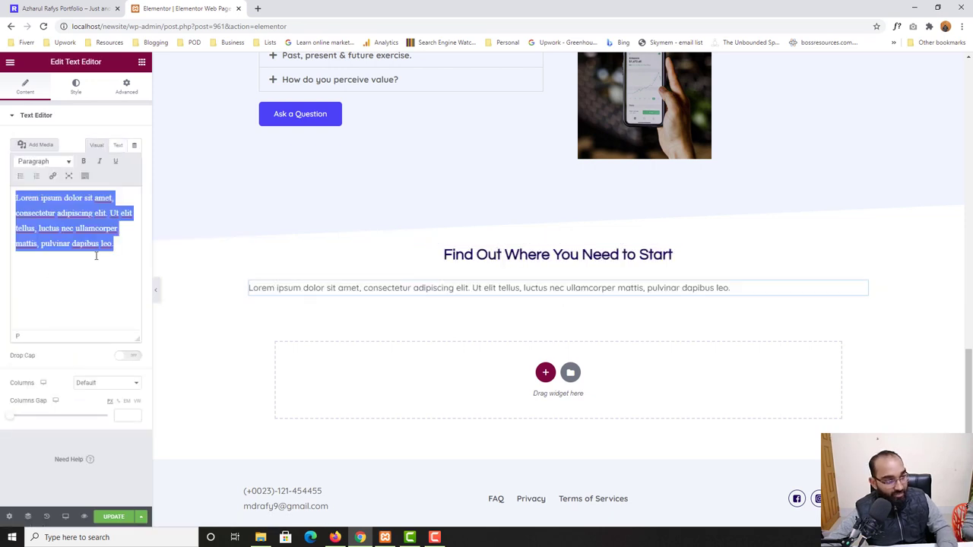
click(94, 259)
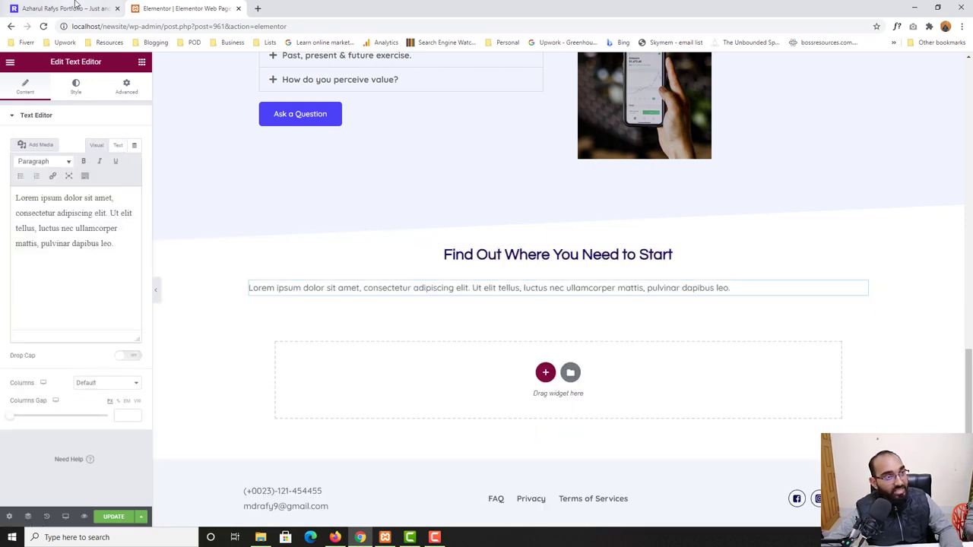
Check the home page's intro paragraph again and center the text of the new Text Editor widget to match
click(75, 4)
click(373, 207)
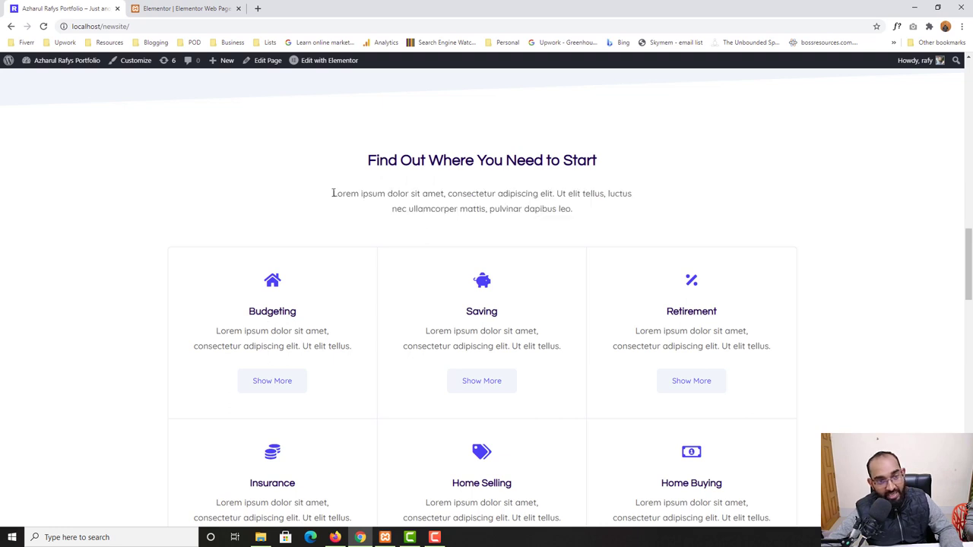
mouse_move(336, 193)
mouse_down()
mouse_move(462, 193)
mouse_move(570, 209)
mouse_move(343, 206)
mouse_move(328, 193)
mouse_up()
click(572, 209)
click(160, 6)
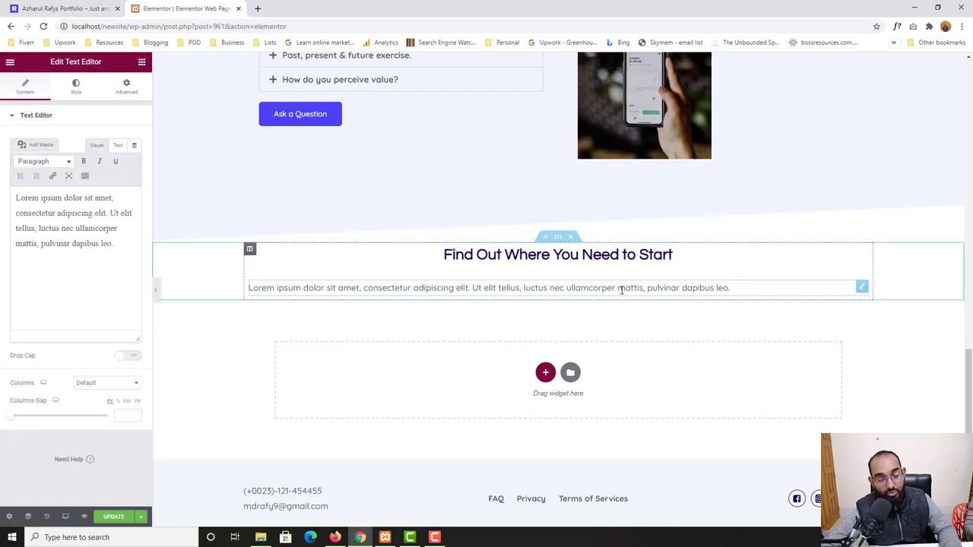
click(80, 97)
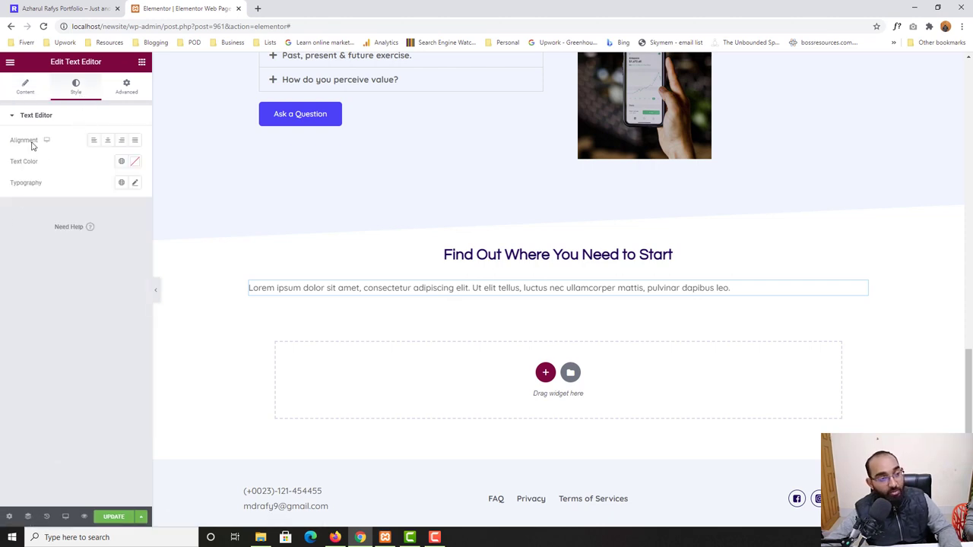
click(108, 140)
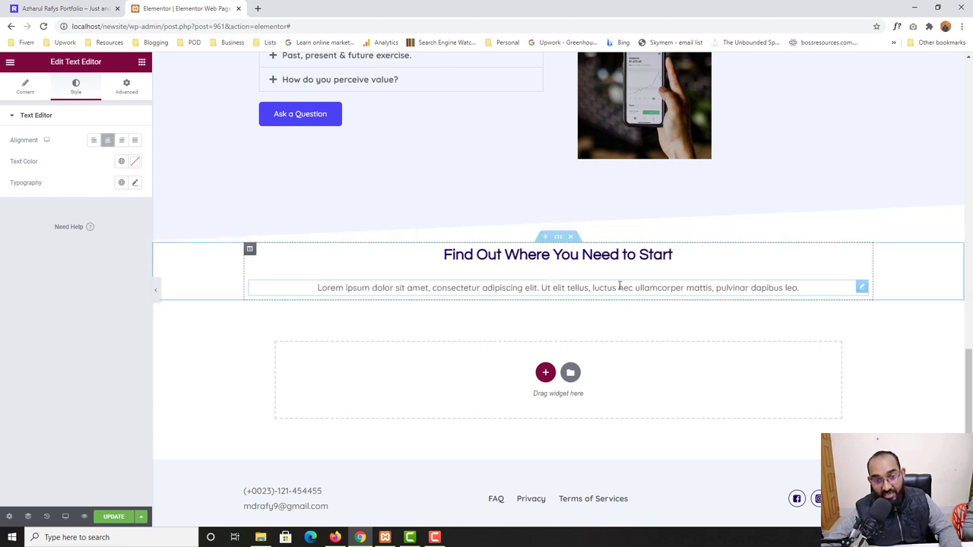
Check after which word the home page's intro paragraph breaks onto its second line
click(85, 7)
click(532, 234)
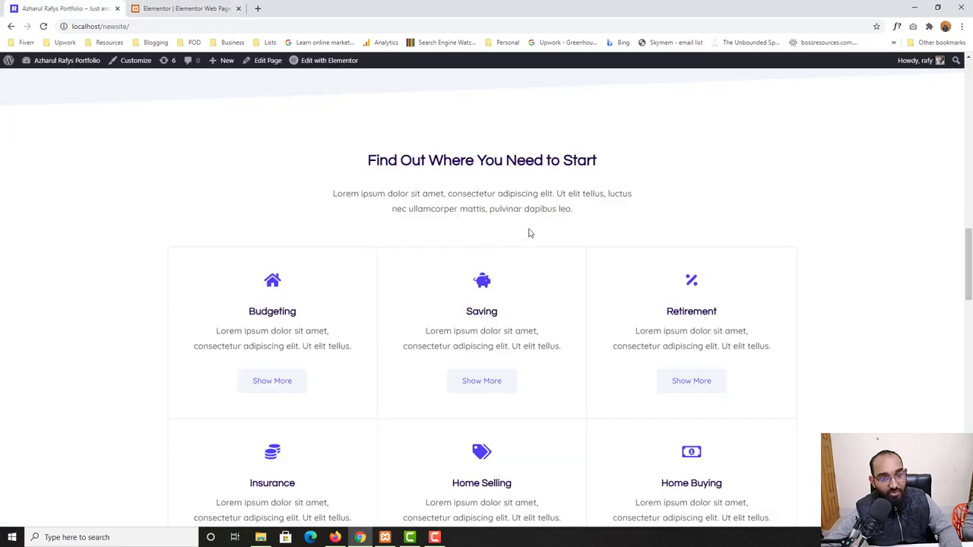
double_click(616, 194)
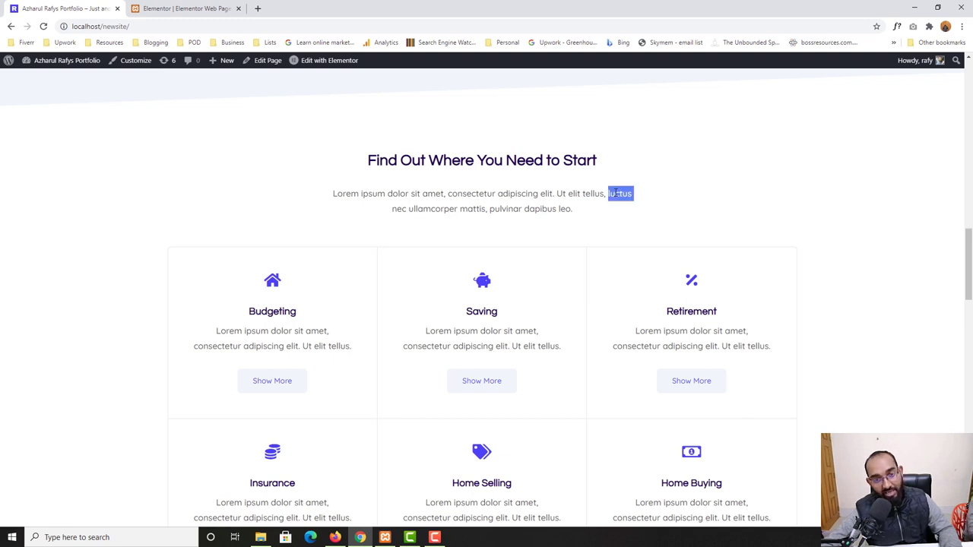
drag(616, 194, 540, 194)
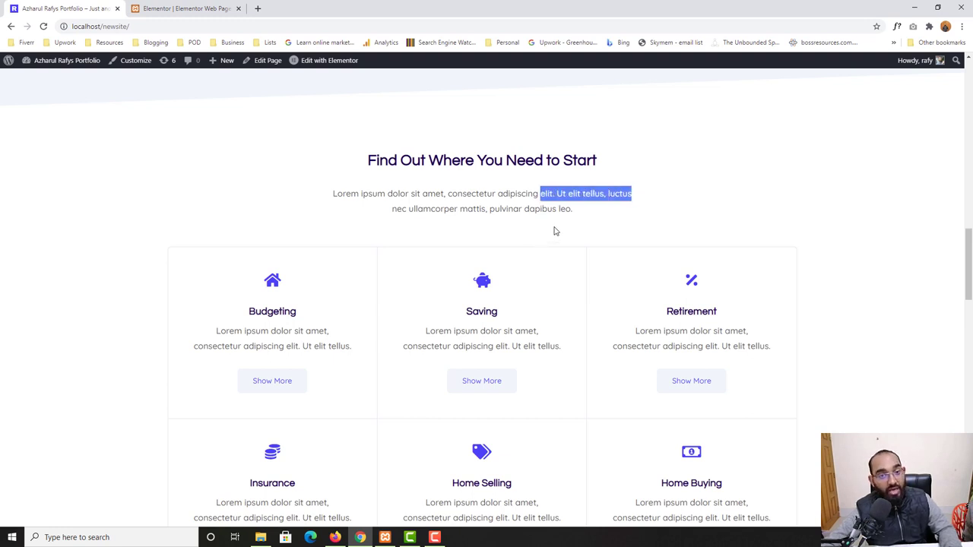
click(618, 195)
double_click(617, 194)
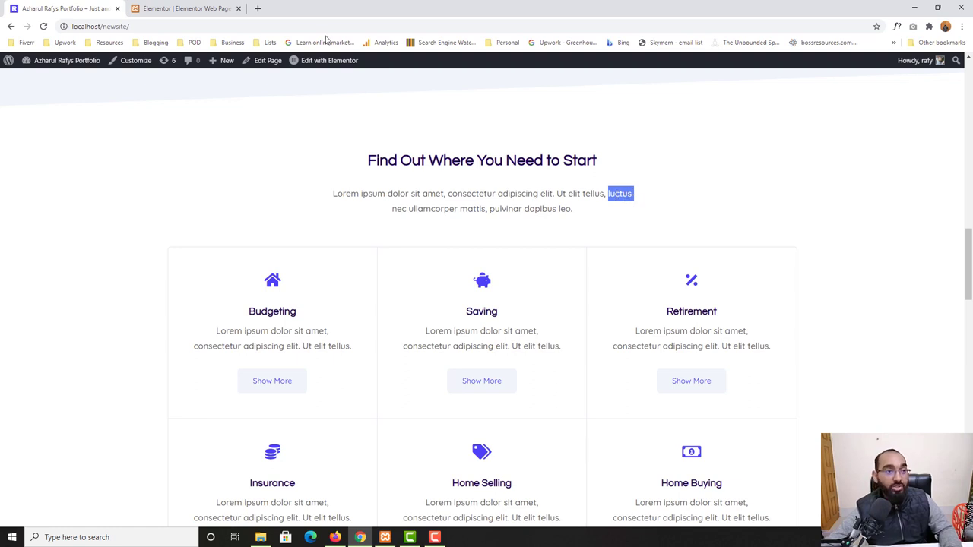
In the Elementor editor, insert a <br> tag after "luctus" in the HTML of the new section's paragraph
click(220, 9)
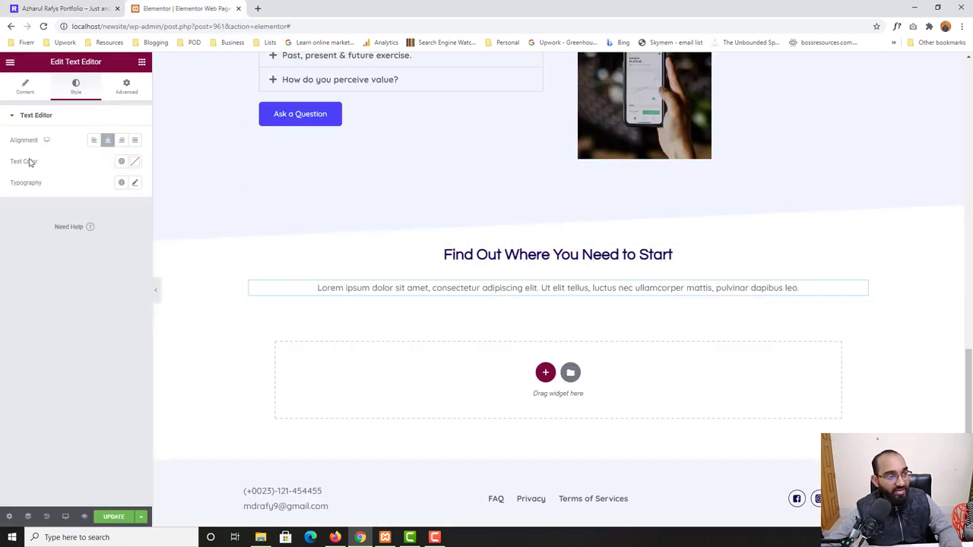
click(24, 94)
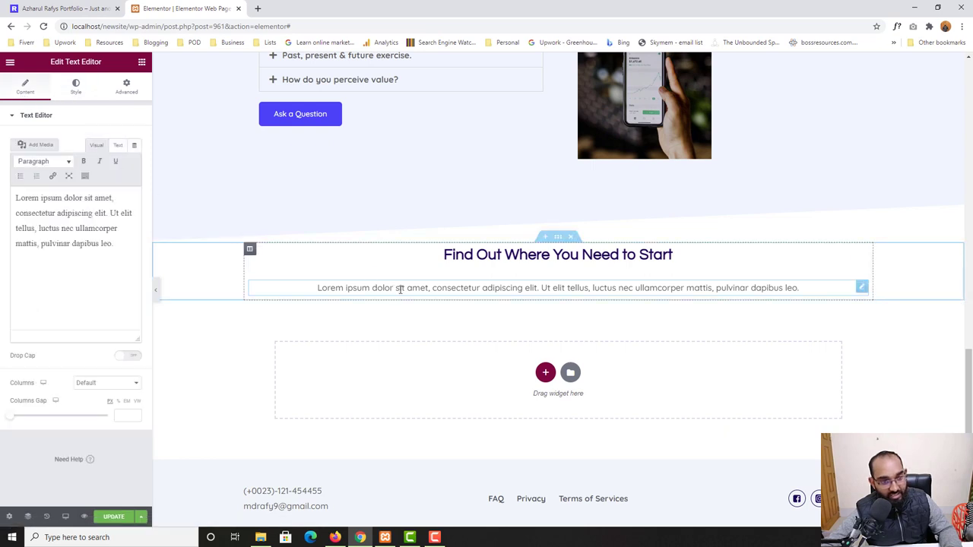
click(119, 145)
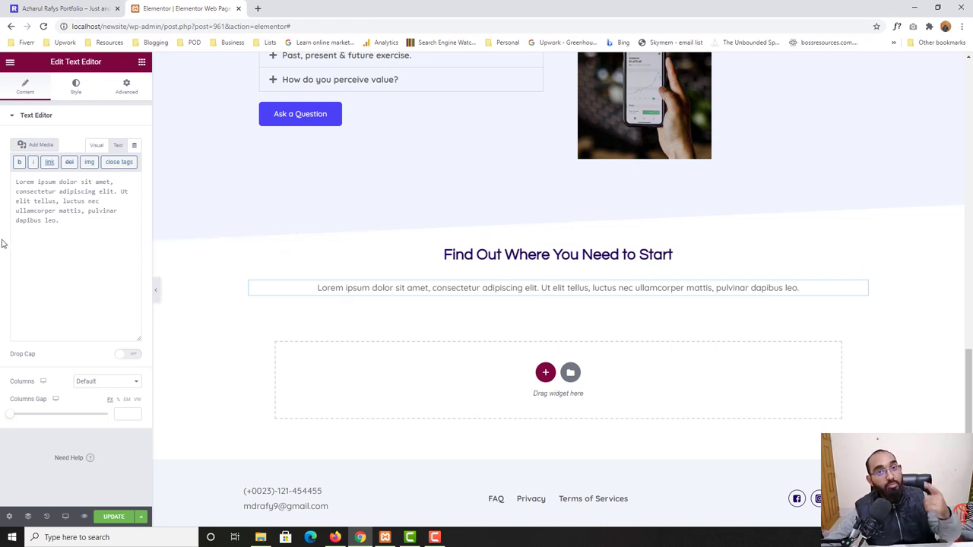
click(84, 202)
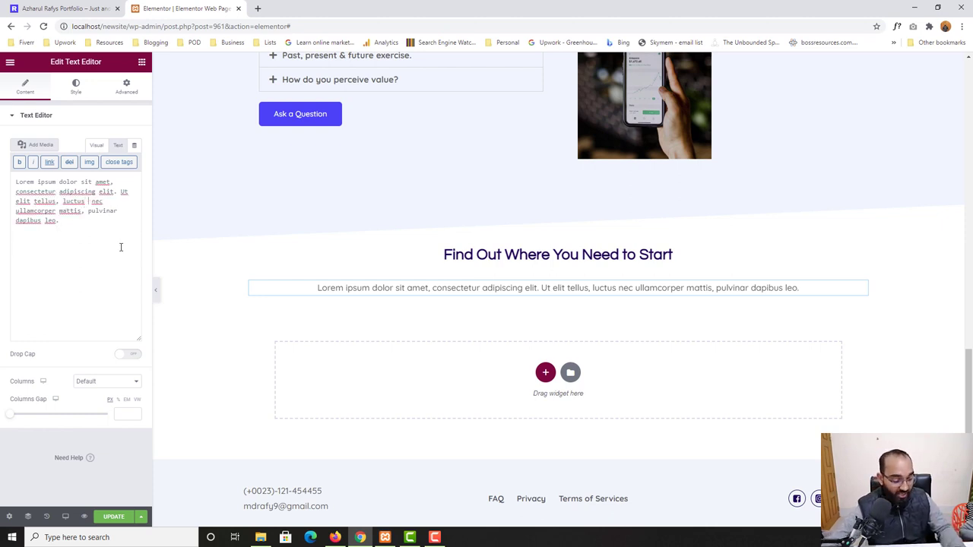
text(<b)
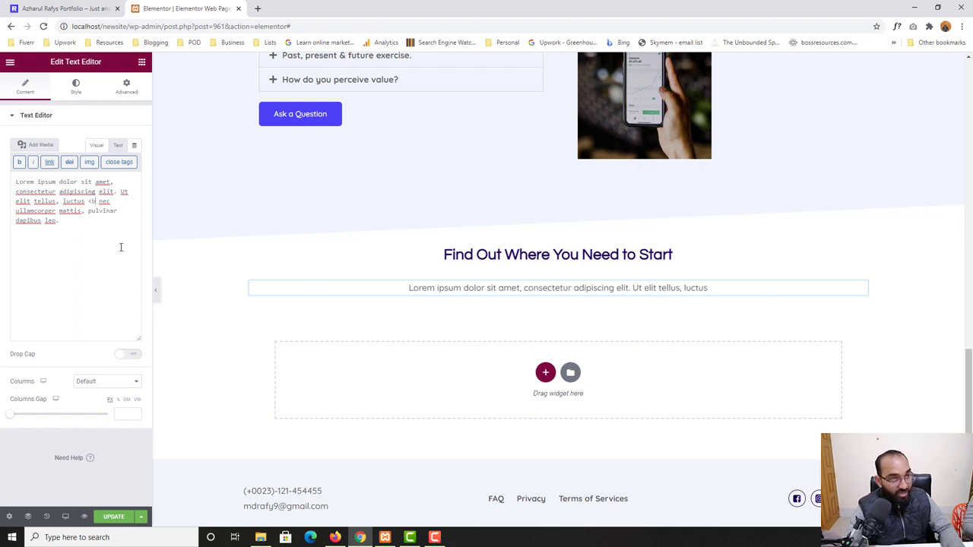
text(r>)
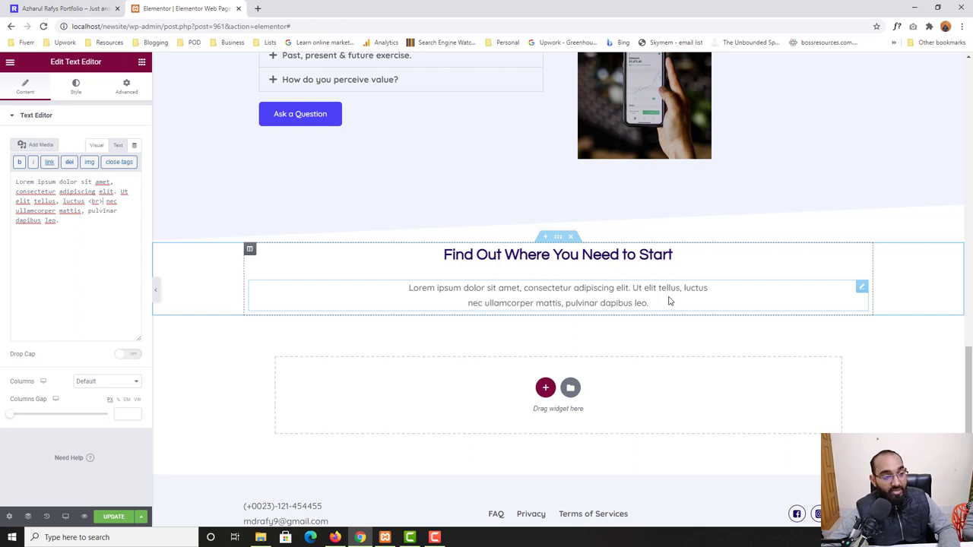
Update the page and preview the new "Find Out Where You Need to Start" section in a new tab
click(111, 516)
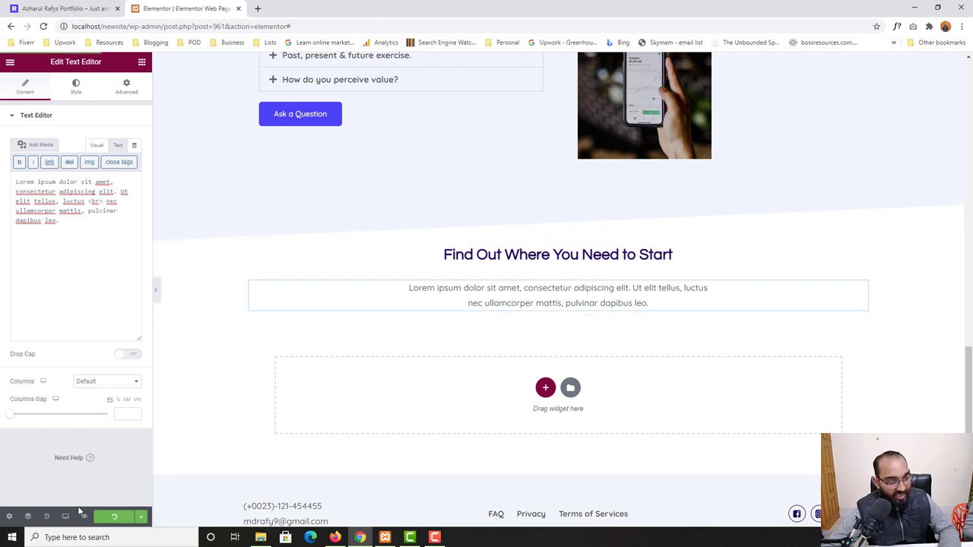
click(85, 516)
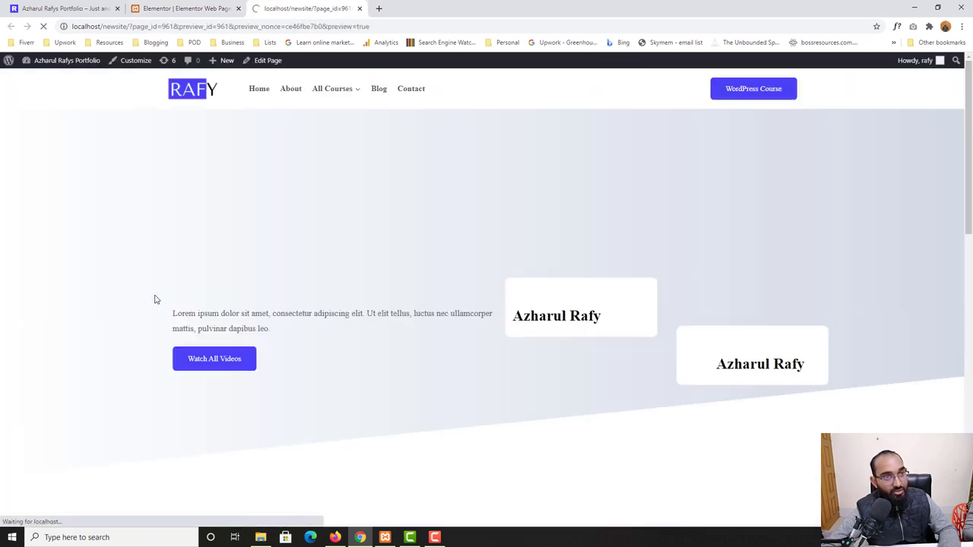
scroll(84, 346, down, 15)
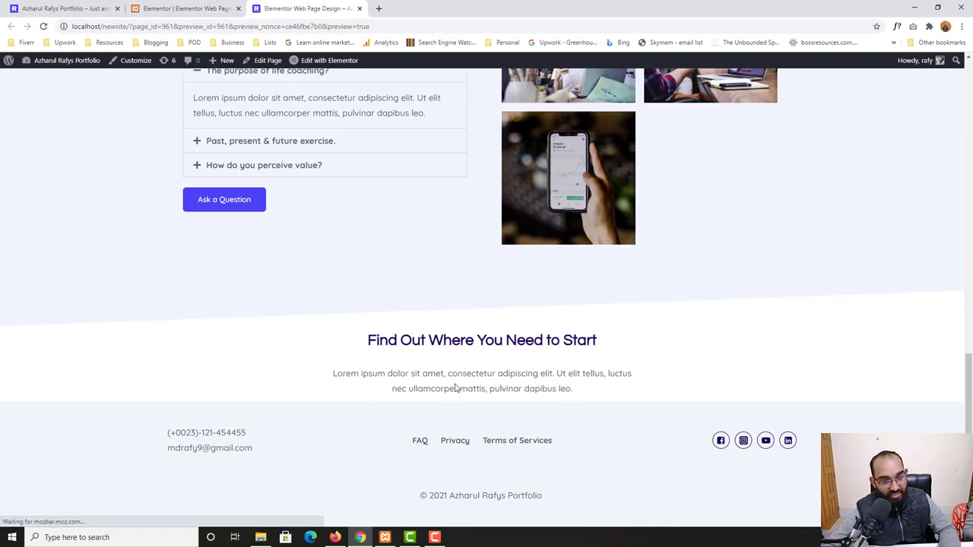
Return to the Elementor editor, remove the <br> tag from the paragraph's HTML, and update the page
click(156, 7)
drag(89, 201, 103, 201)
key(BackSpace)
click(107, 517)
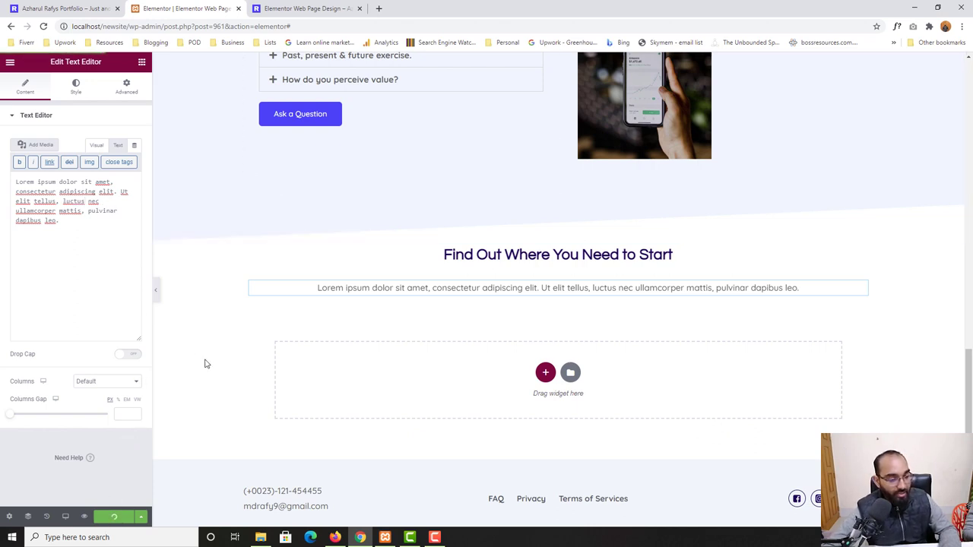
Reload the page preview and examine how the intro paragraph runs around "luctus" without the line break
click(270, 7)
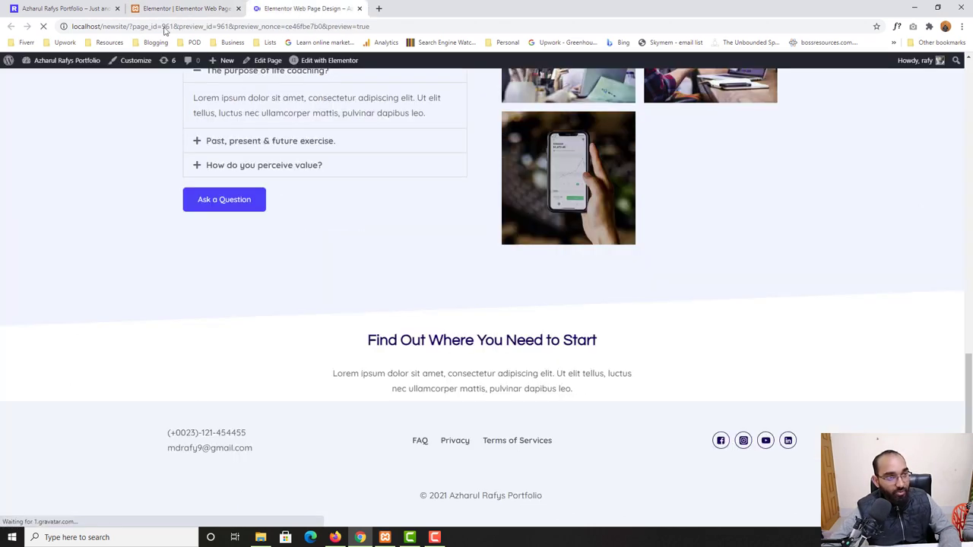
scroll(120, 363, down, 10)
scroll(380, 376, down, 2)
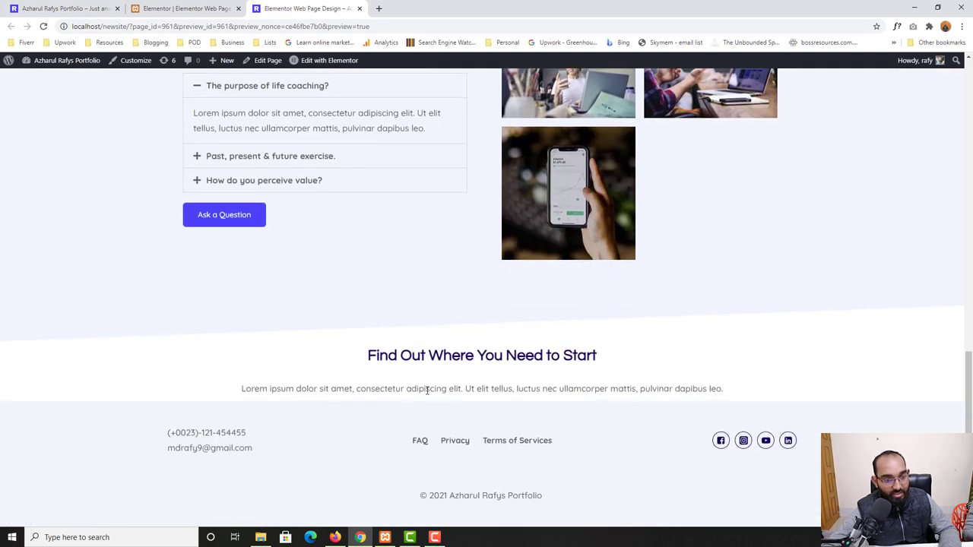
drag(241, 389, 715, 391)
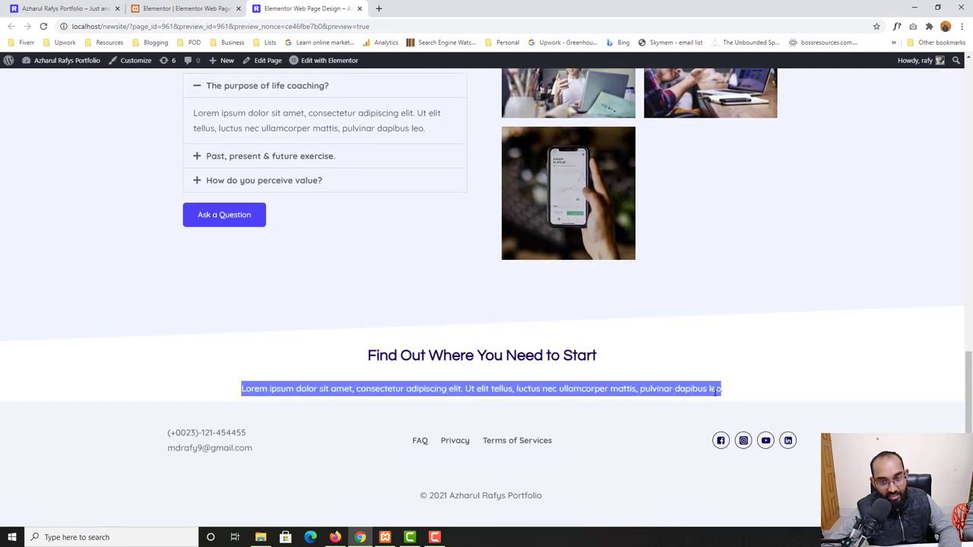
click(538, 390)
double_click(539, 390)
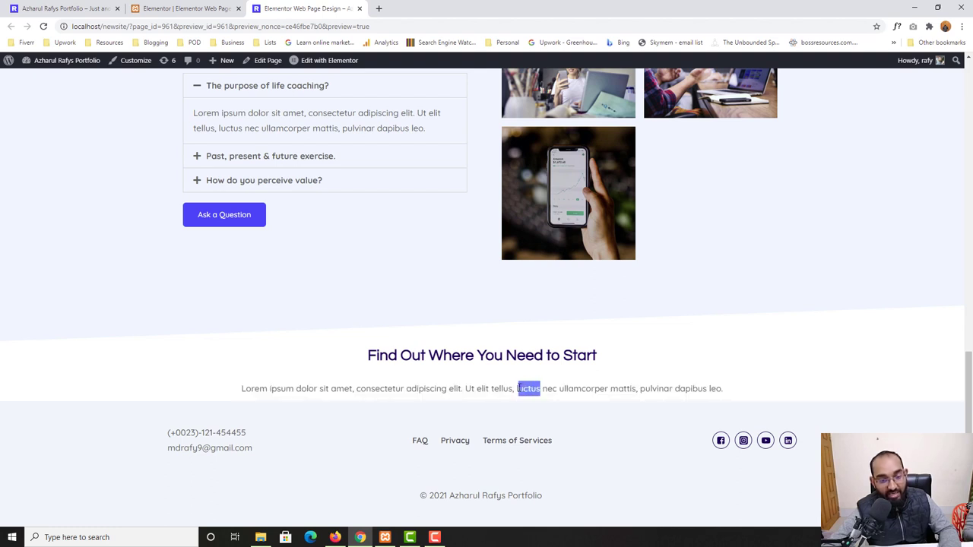
Return to the Elementor editor, unlink the intro paragraph's padding values, and set its right and left padding to 300 px
click(174, 6)
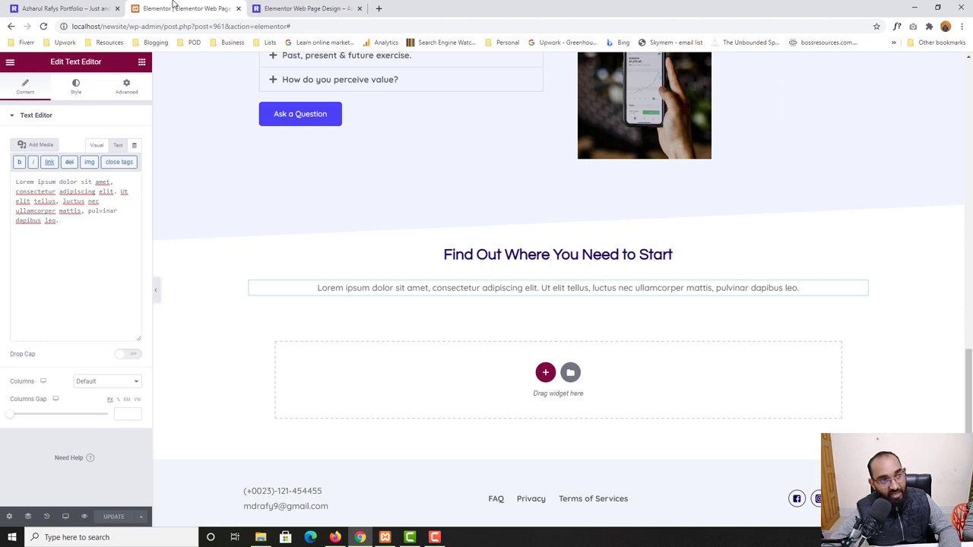
click(133, 92)
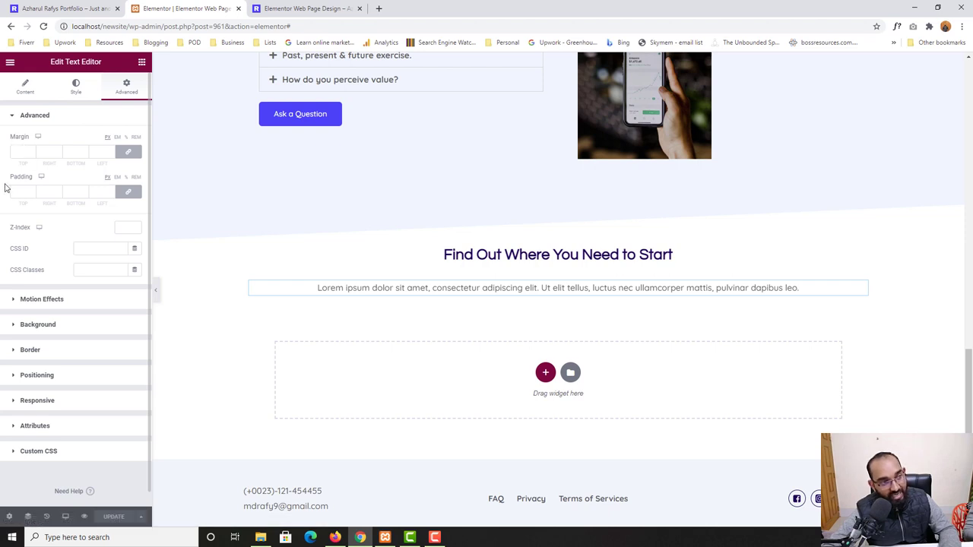
click(131, 194)
click(48, 194)
text(200)
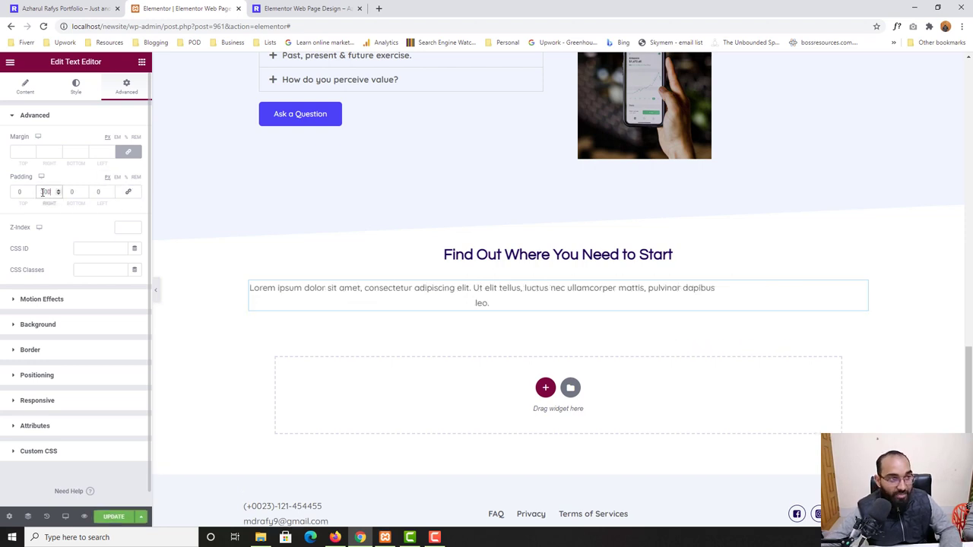
click(97, 191)
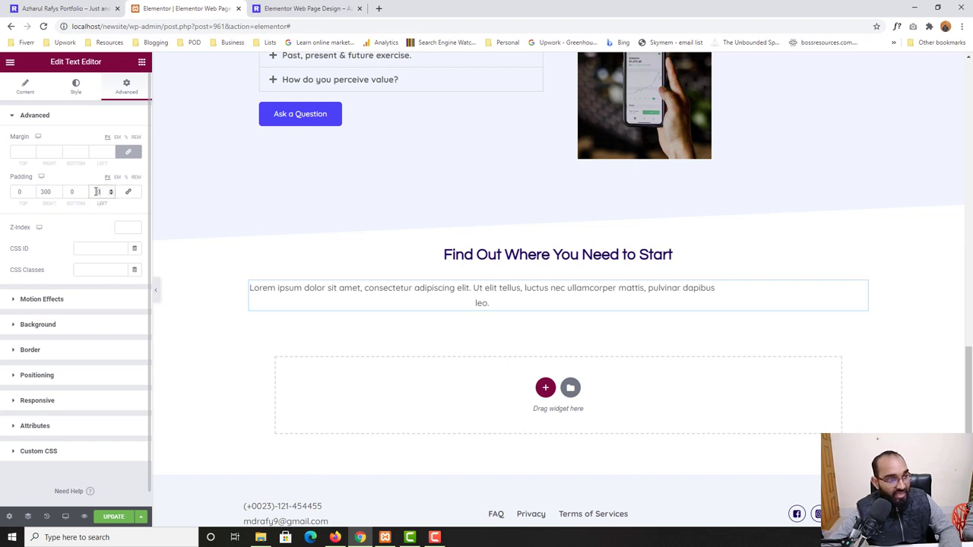
text(300)
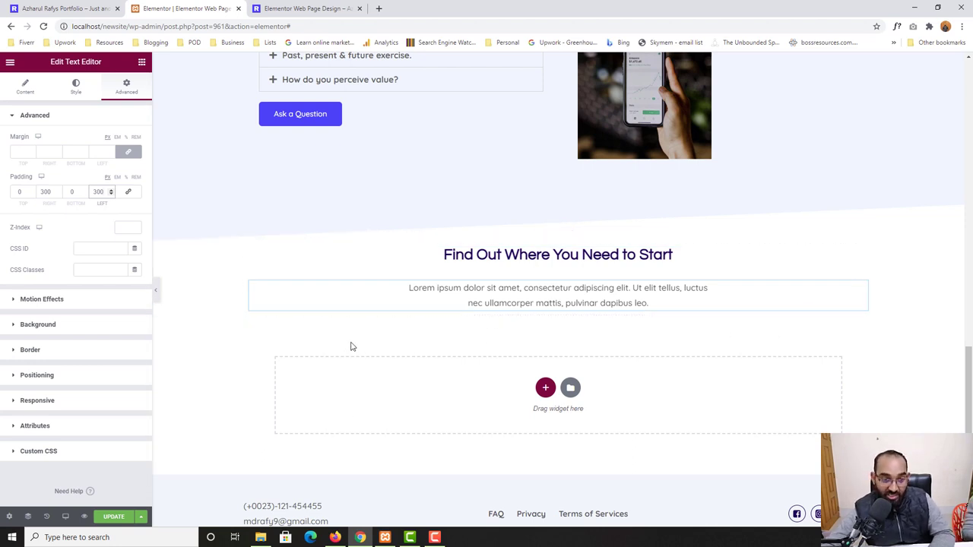
Update the page and examine the padded intro paragraph of the "Find Out Where You Need to Start" section in the page preview
click(114, 520)
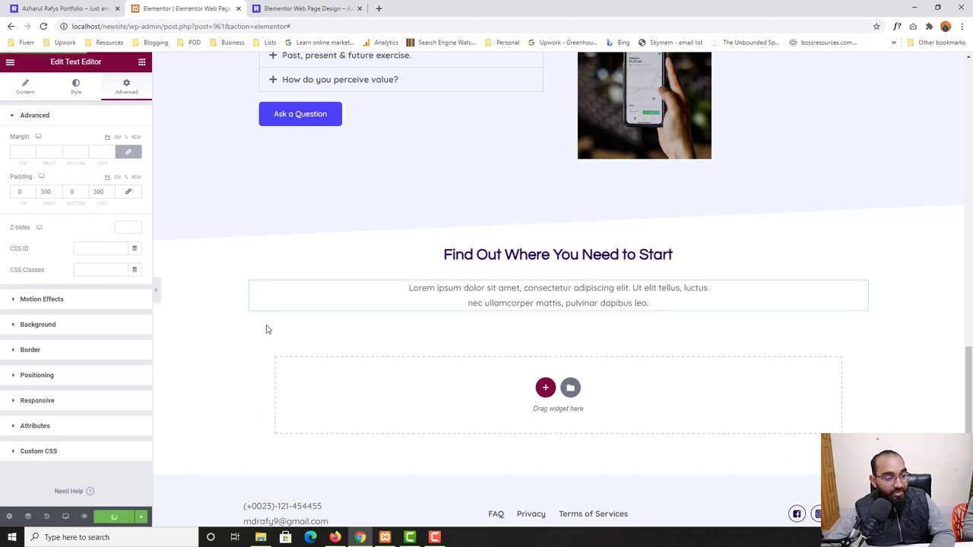
click(304, 6)
scroll(137, 426, down, 10)
scroll(137, 427, down, 3)
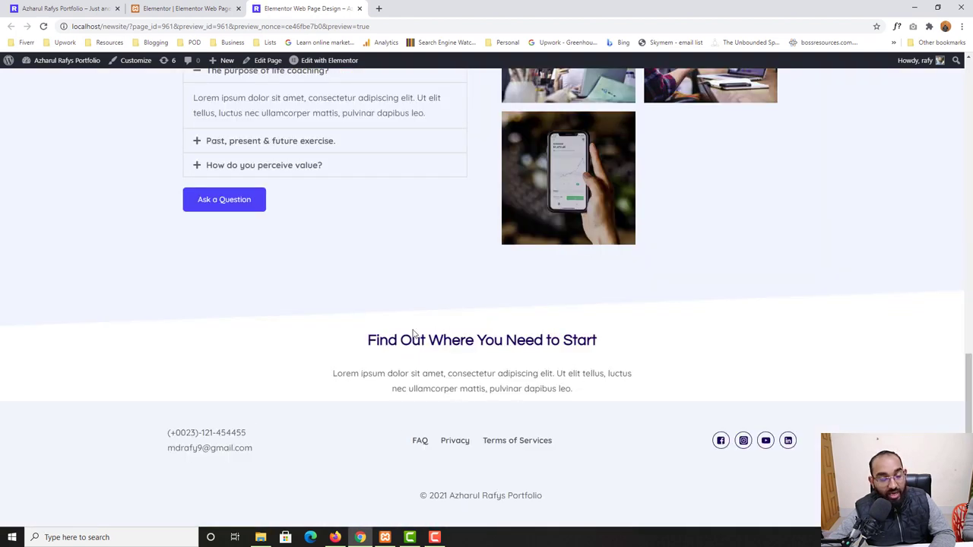
In the Elementor editor, try a right padding of 0 on the intro paragraph, restore it to 300 px, and update the page
click(174, 6)
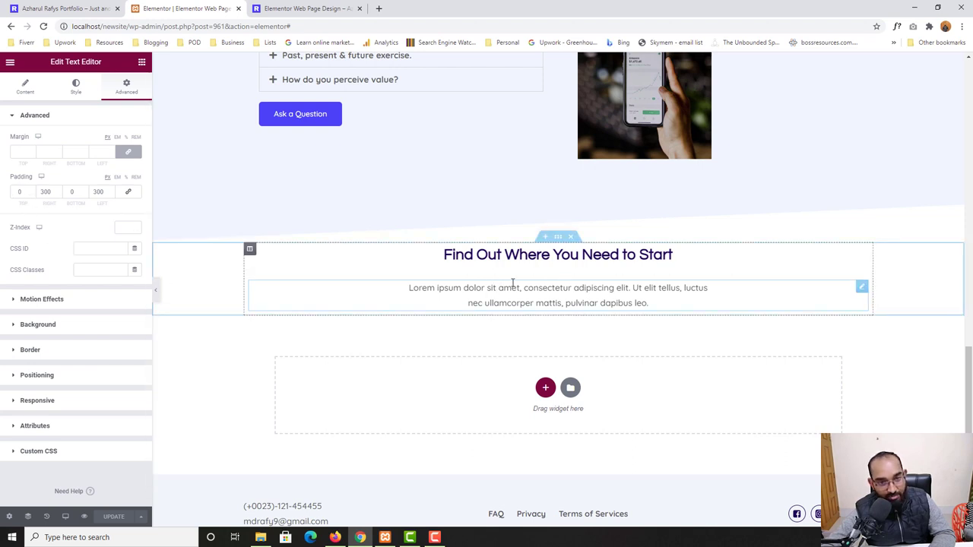
click(72, 193)
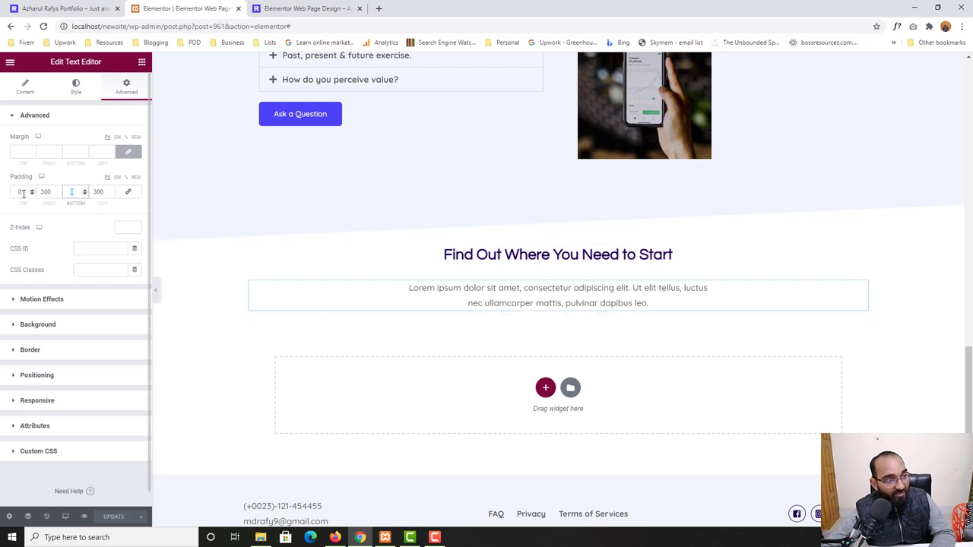
text(0)
double_click(99, 192)
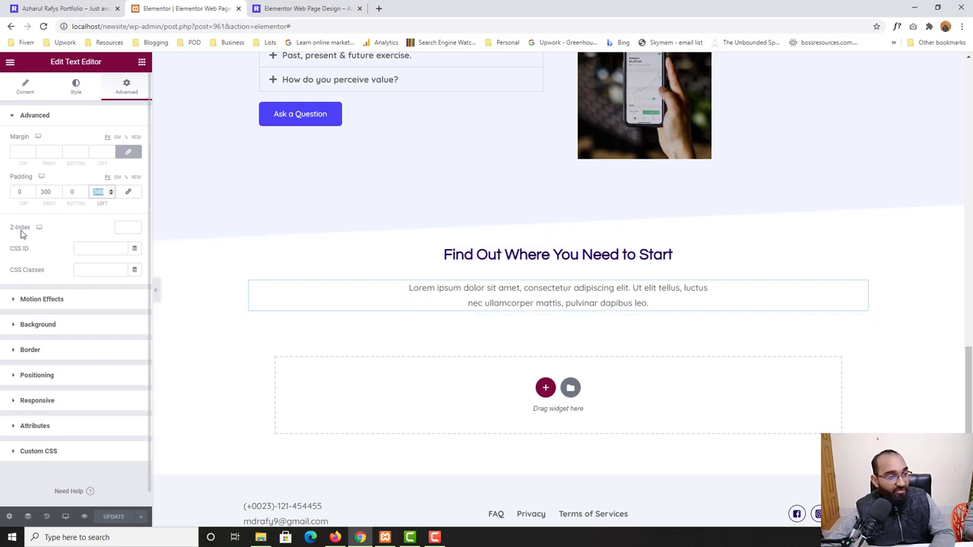
double_click(46, 191)
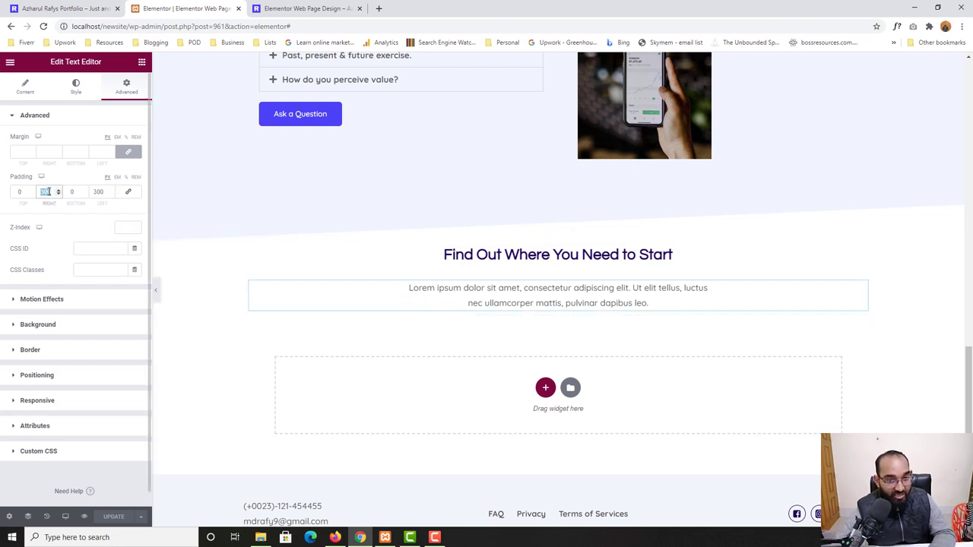
text(0)
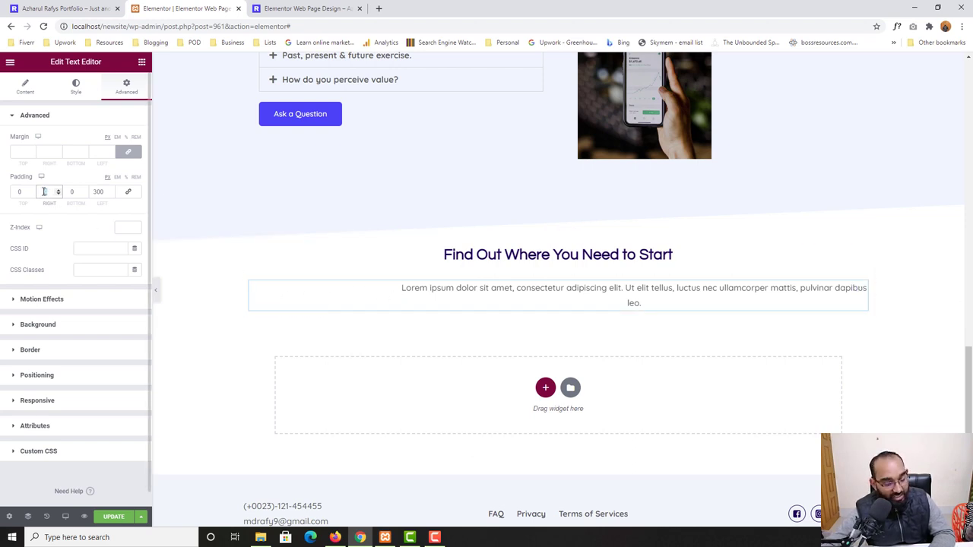
text(300)
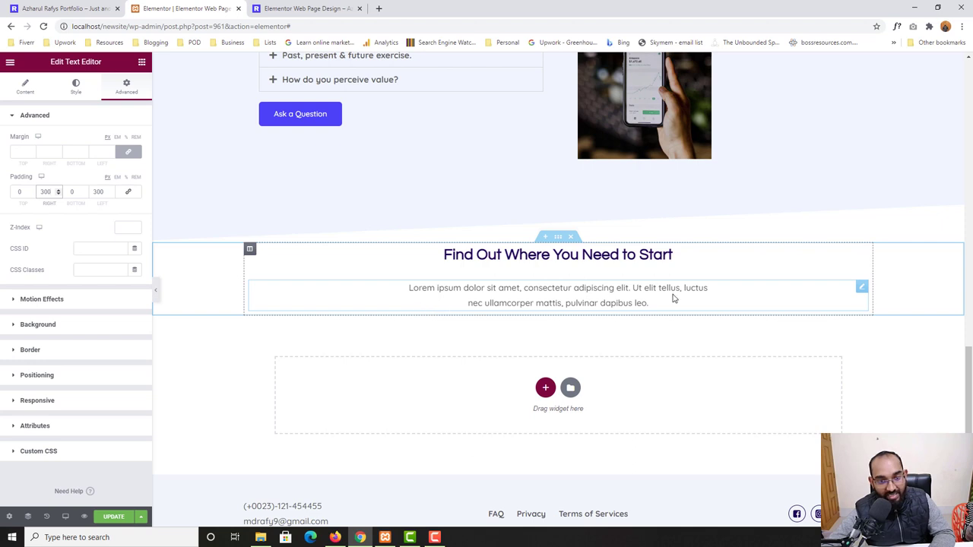
drag(410, 287, 646, 313)
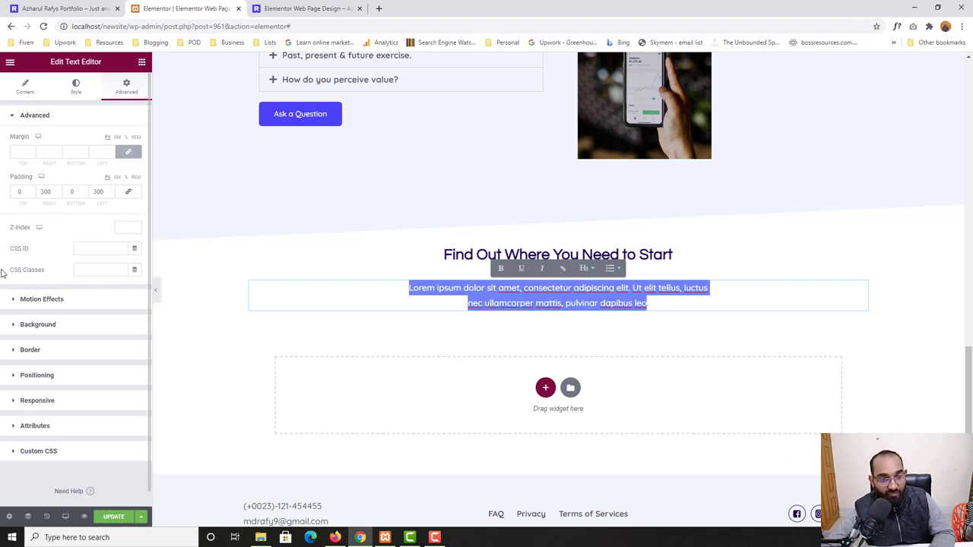
key(ctrl+s)
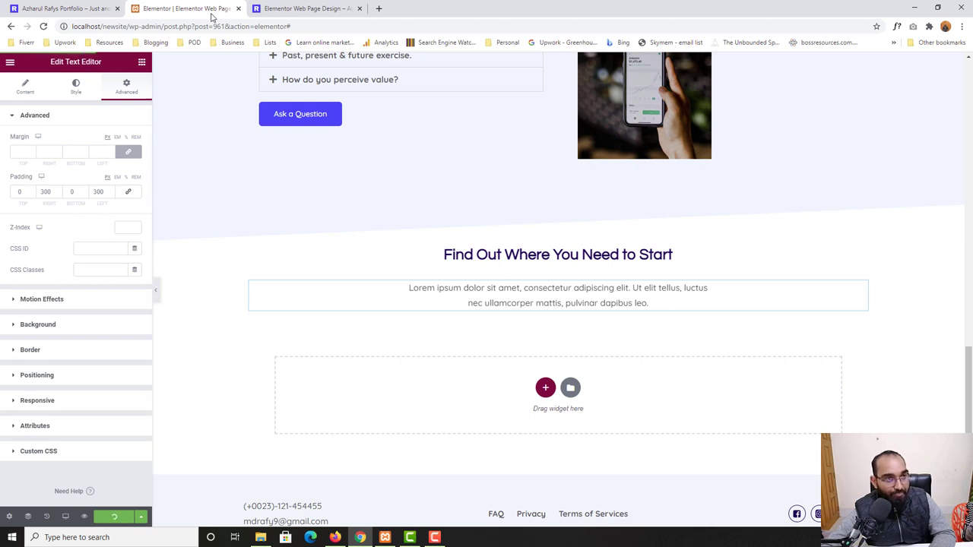
Check the card grid on the home page, and insert an Inner Section below the intro paragraph in the Elementor editor
click(65, 8)
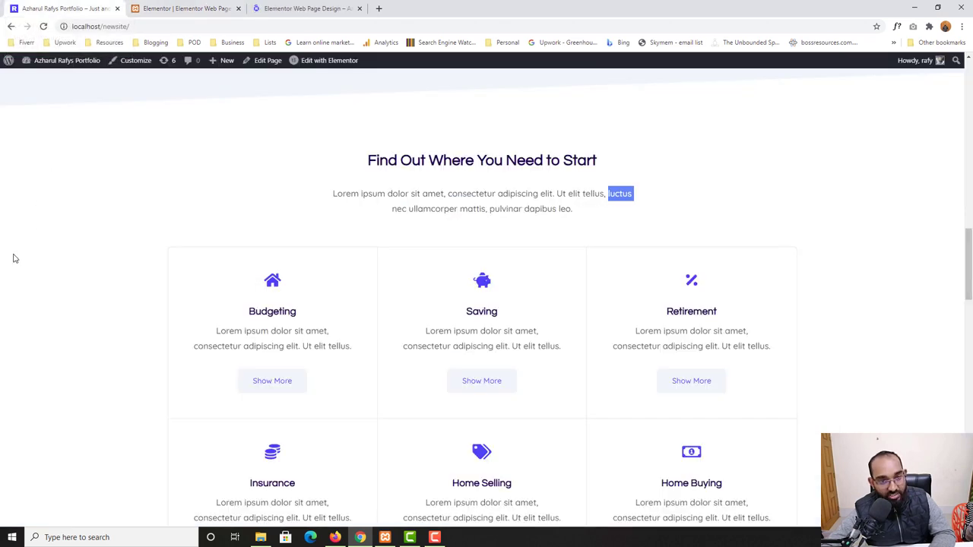
scroll(22, 259, down, 2)
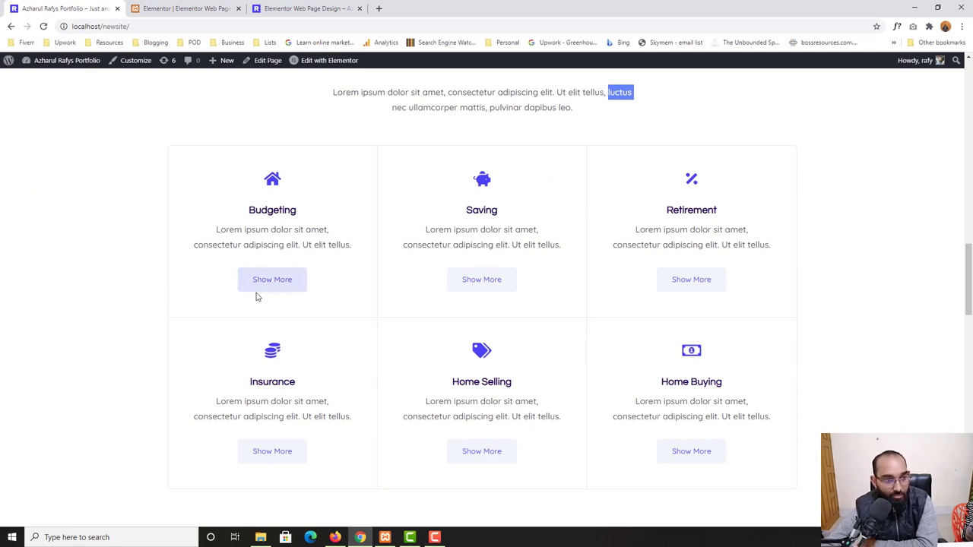
click(203, 6)
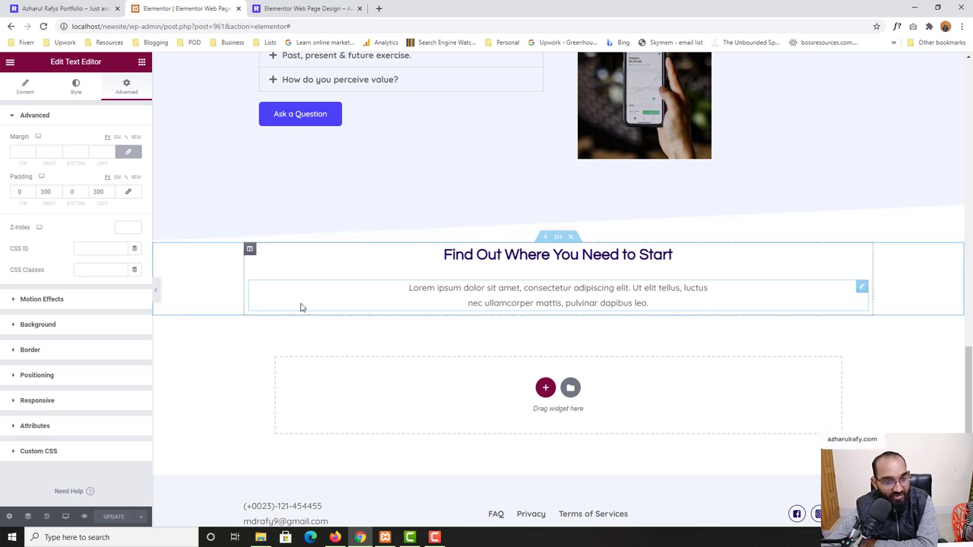
click(142, 63)
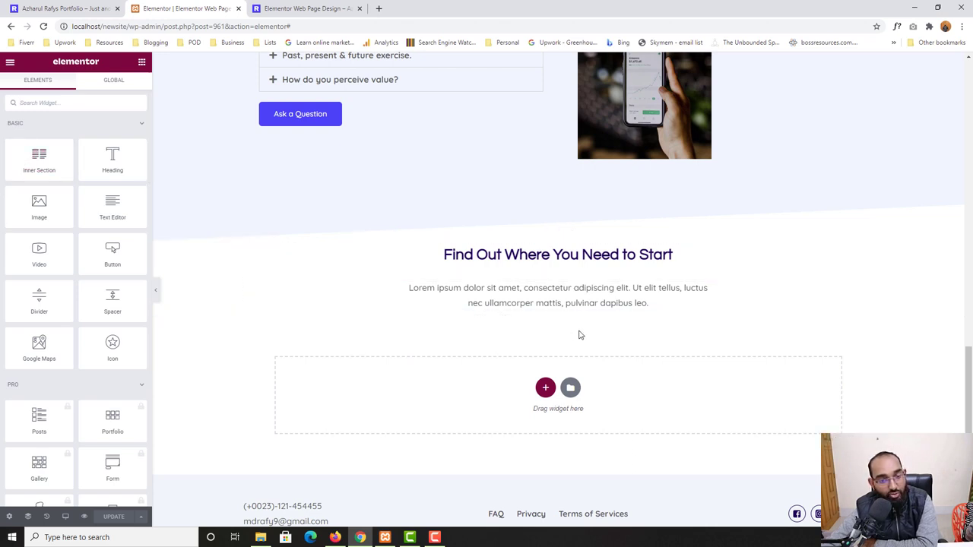
drag(39, 160, 519, 314)
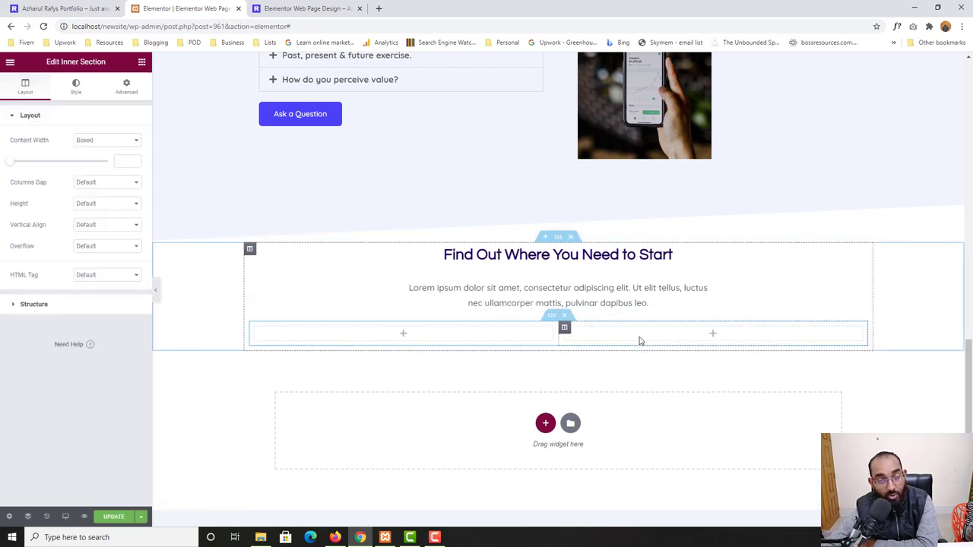
Search the widgets for "icon" and add an Icon Box to the first column of the inner section
click(404, 334)
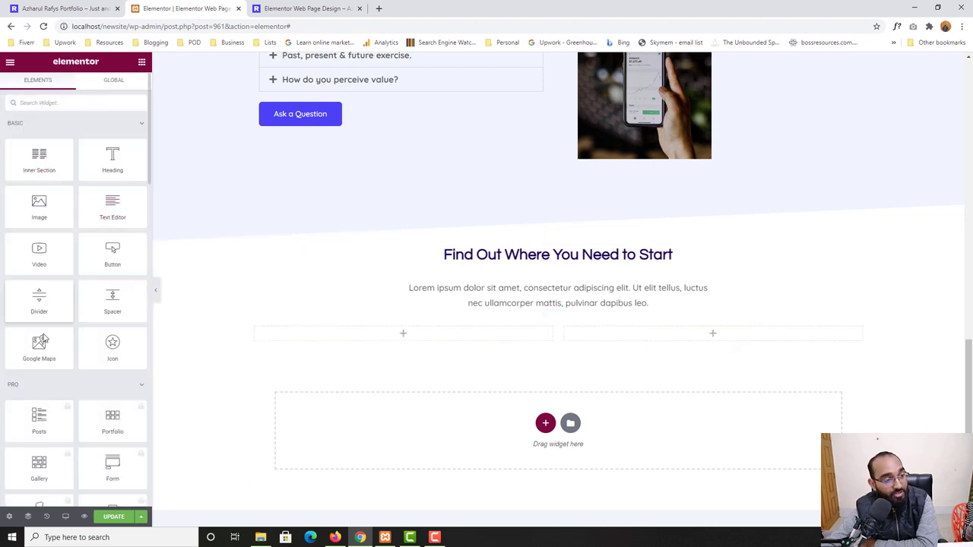
click(69, 102)
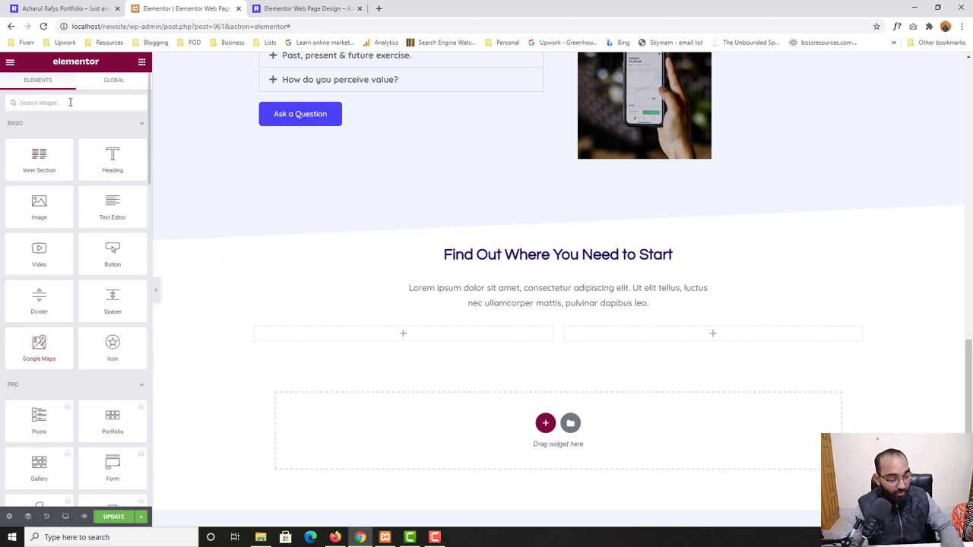
text(icon)
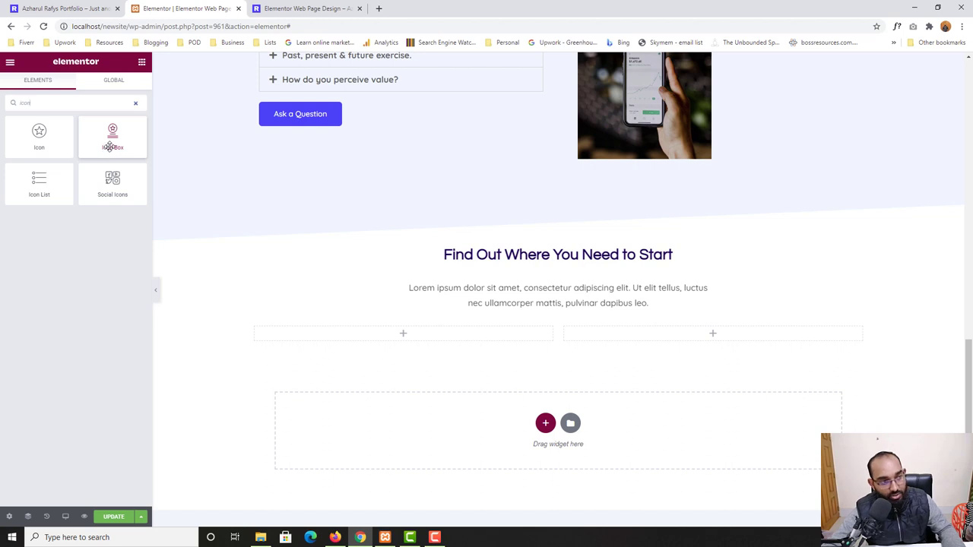
drag(108, 130, 401, 333)
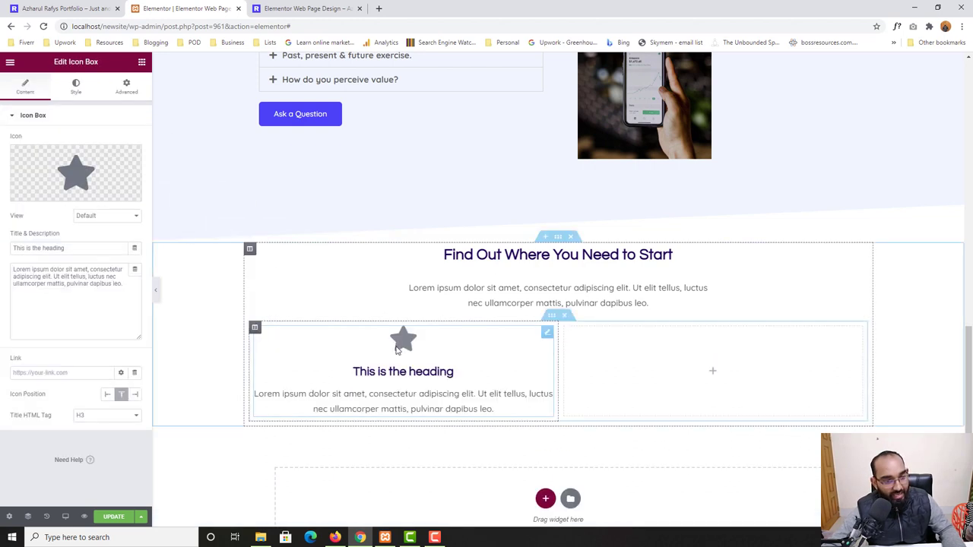
Compare with the home page cards, and add a centered Button widget below the Icon Box in the Elementor editor
click(38, 7)
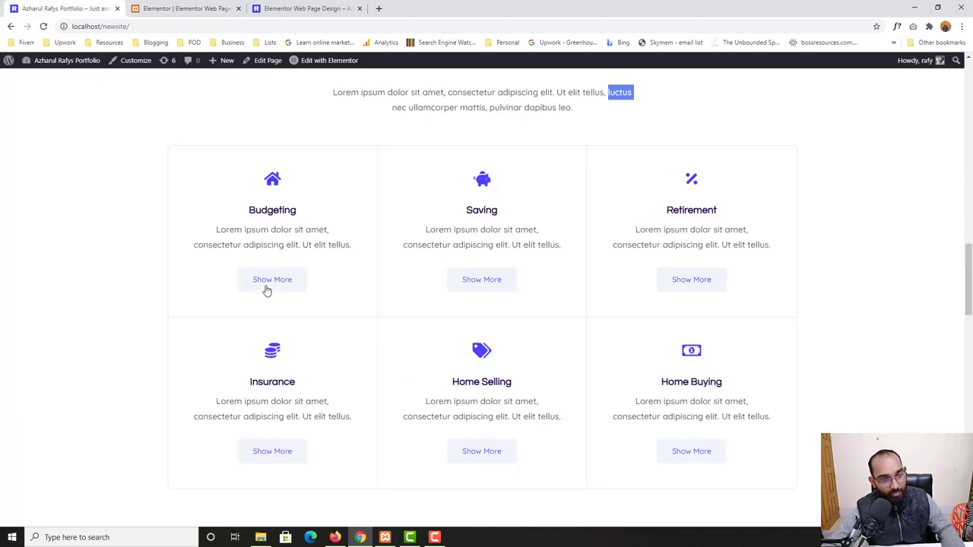
click(179, 7)
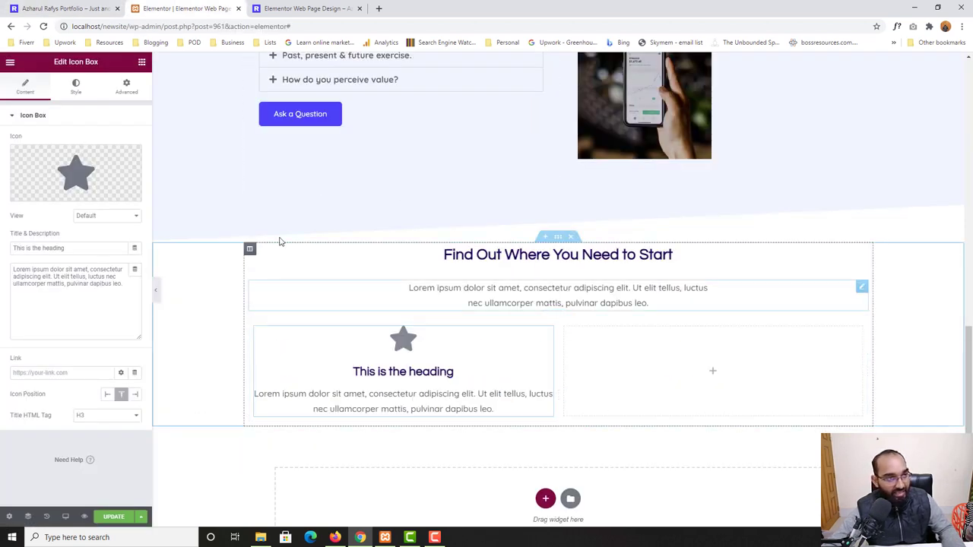
click(141, 62)
click(119, 98)
text(ic)
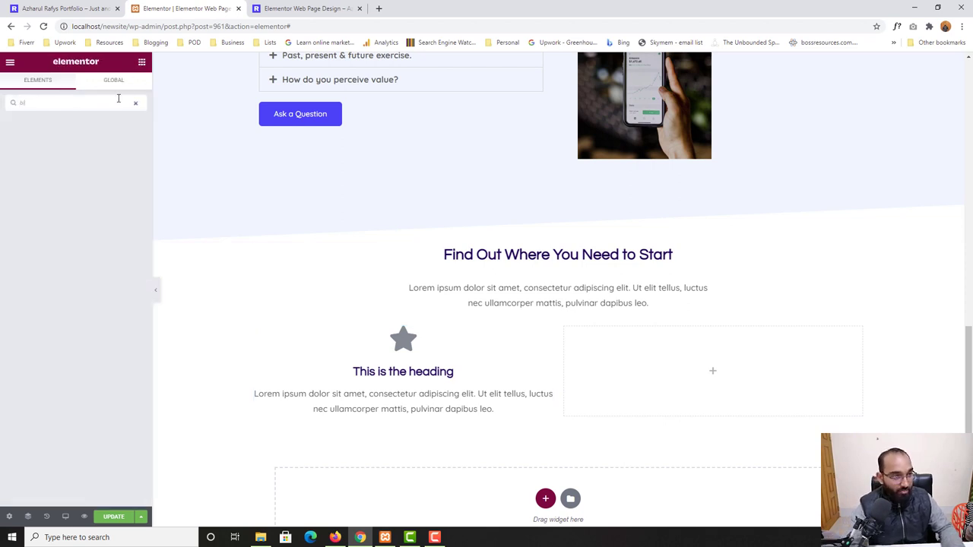
key(BackSpace)
key(BackSpace)
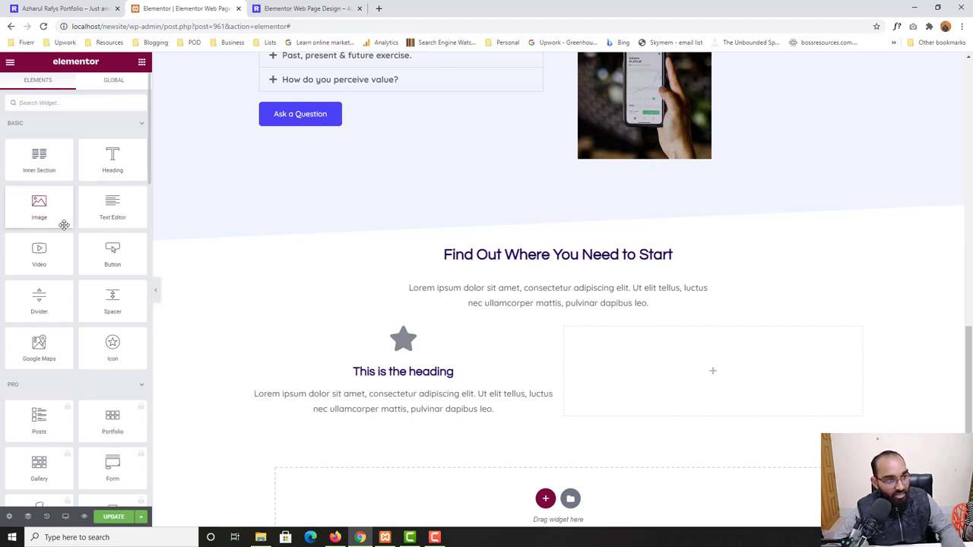
drag(112, 248, 457, 446)
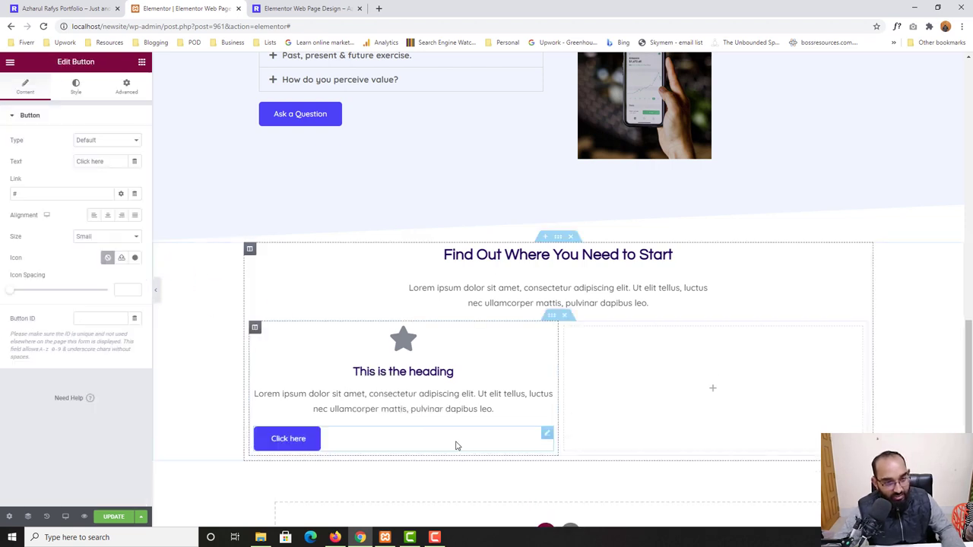
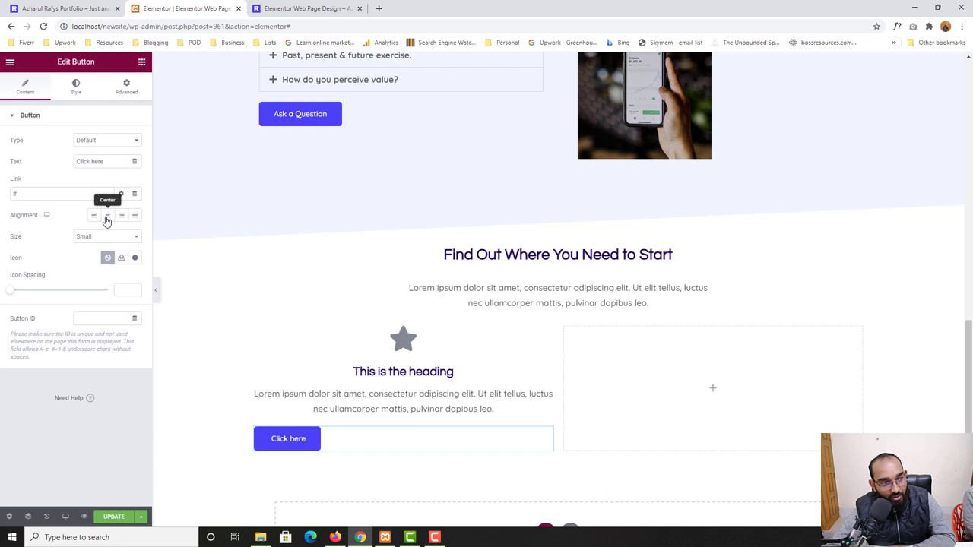
click(107, 216)
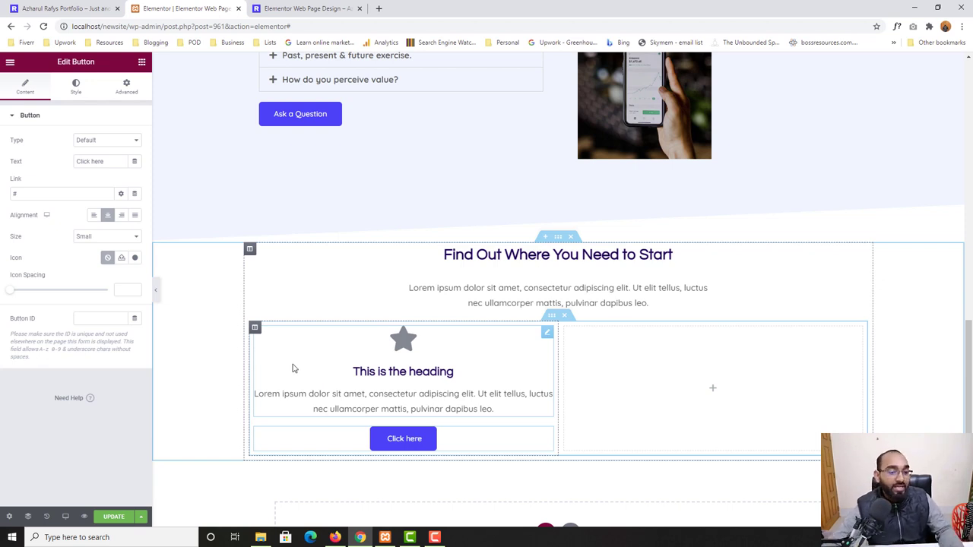
Close the page preview tab and examine the icon of the Budgeting card on the home page
click(275, 7)
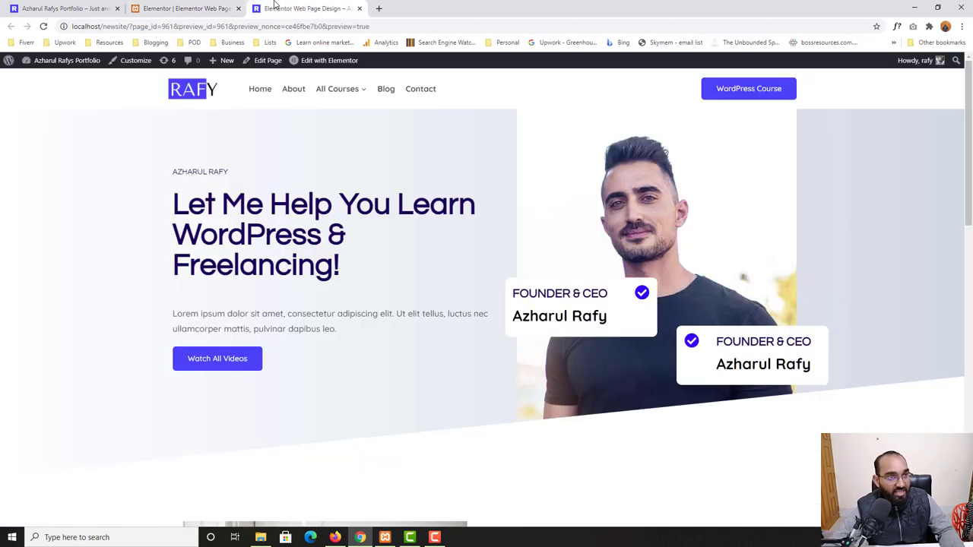
click(54, 7)
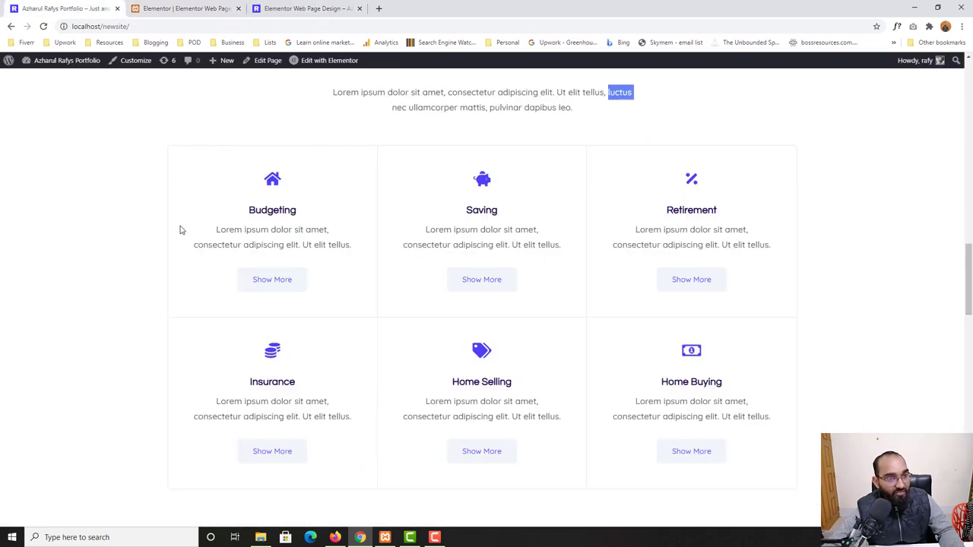
click(359, 9)
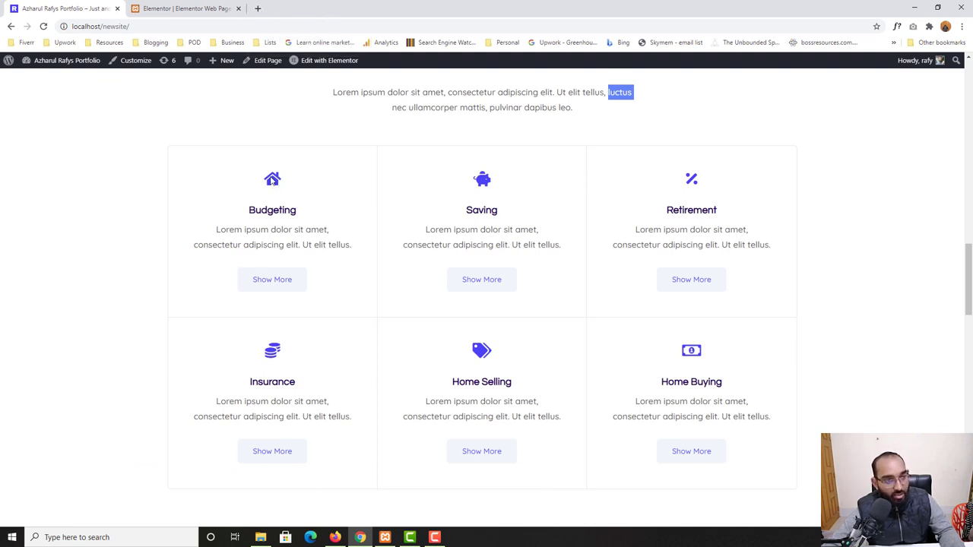
click(274, 180)
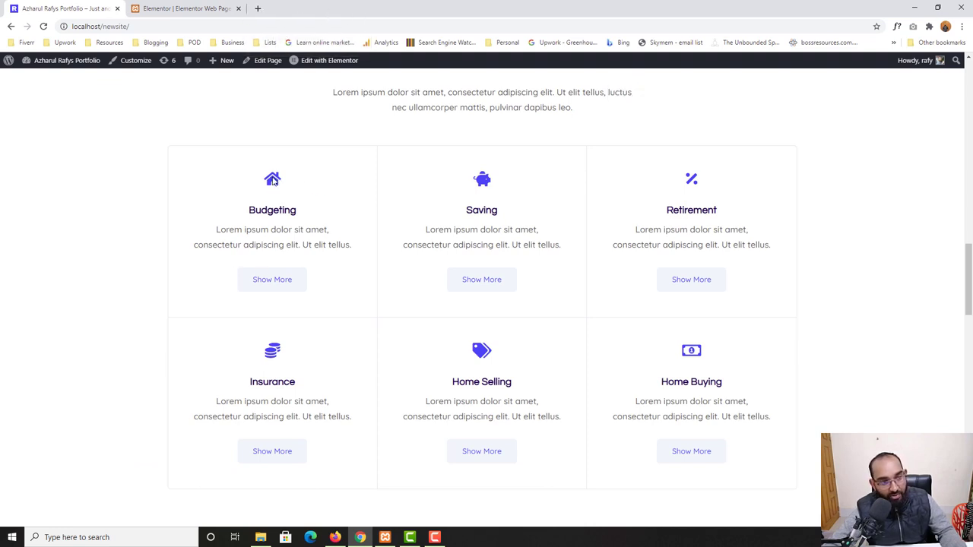
Return to the Elementor editor and replace the Icon Box's star with the Home icon from the icon library
click(175, 8)
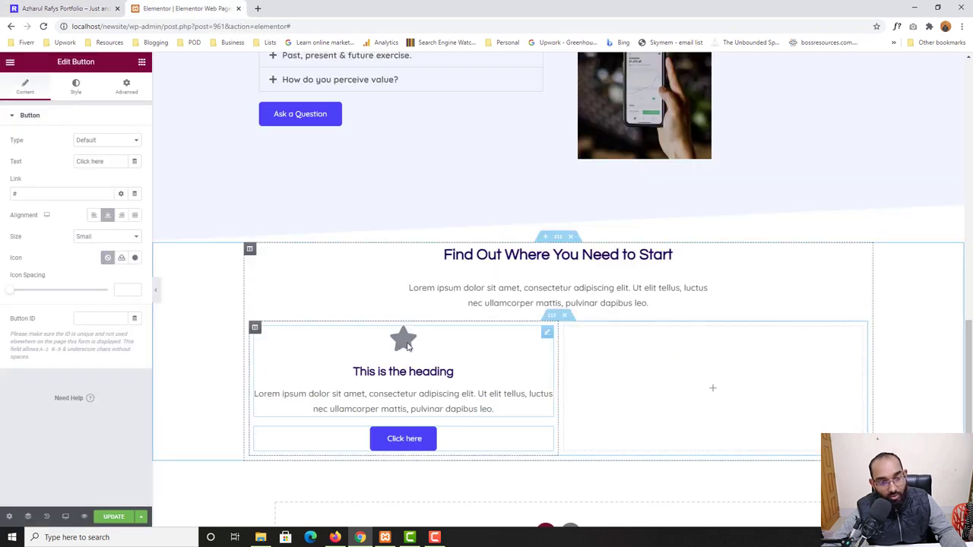
click(408, 340)
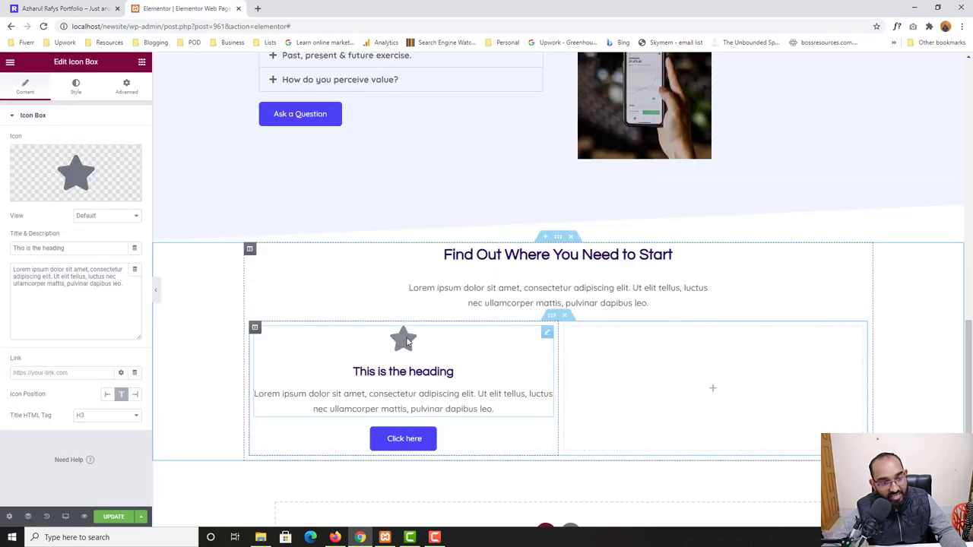
click(73, 175)
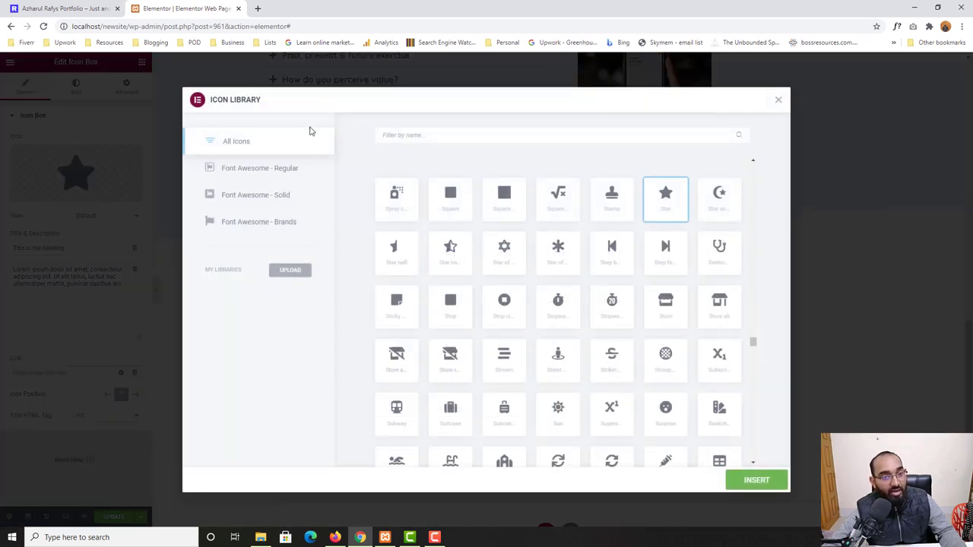
click(450, 136)
text(home)
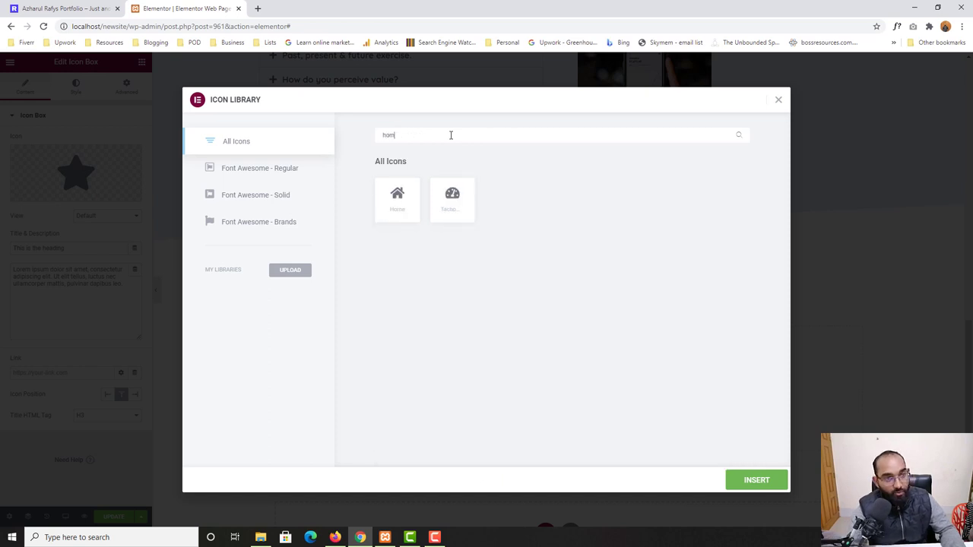
click(397, 198)
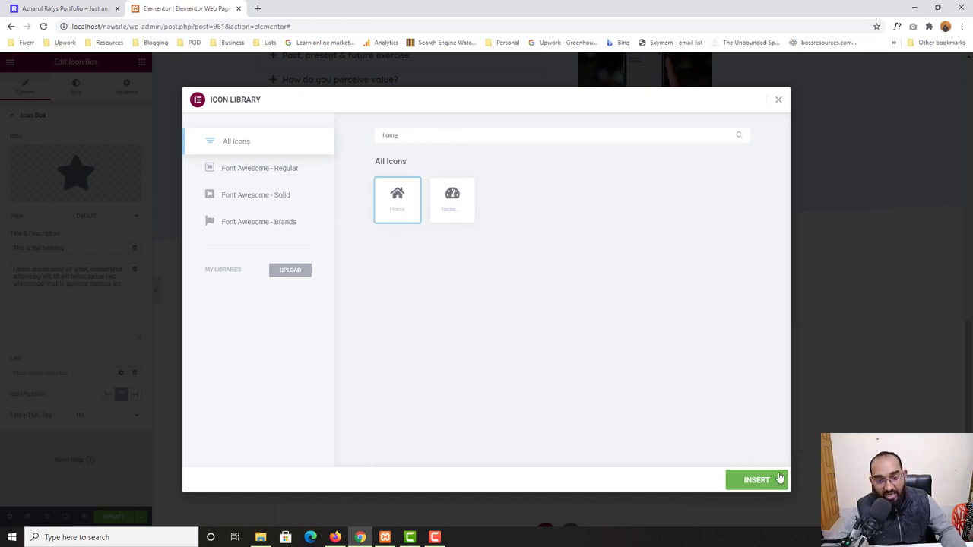
click(756, 480)
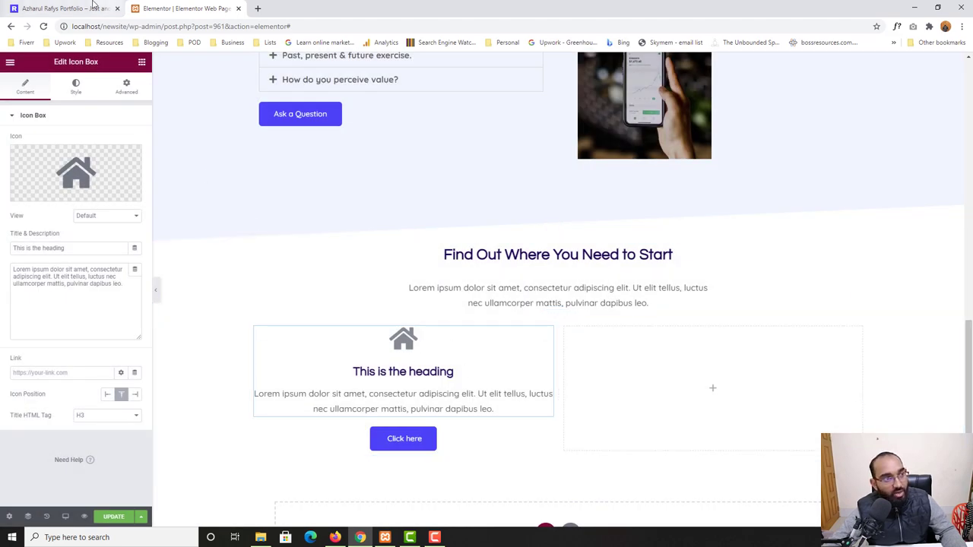
Check the Budgeting icon's color on the home page, and set the Icon Box icon's primary color to a matching vivid blue
click(64, 8)
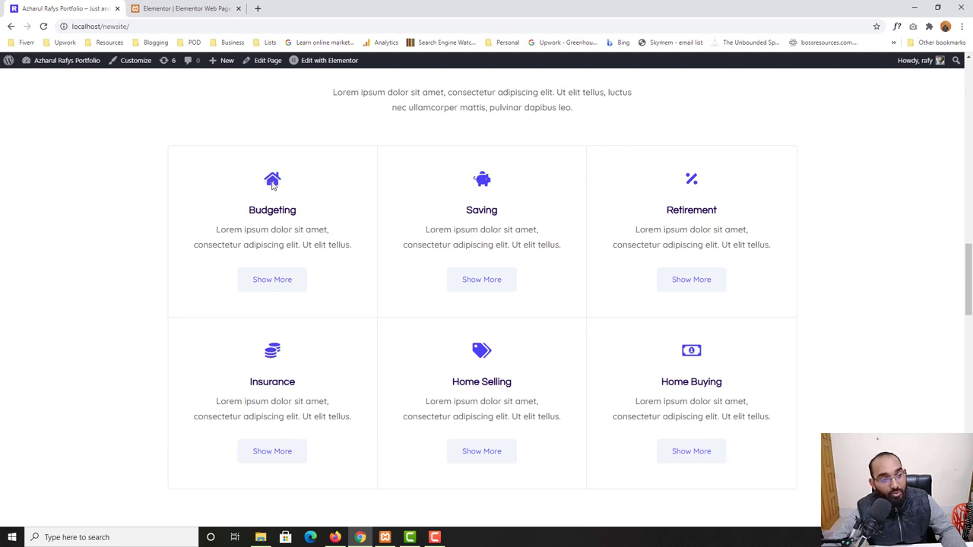
click(196, 8)
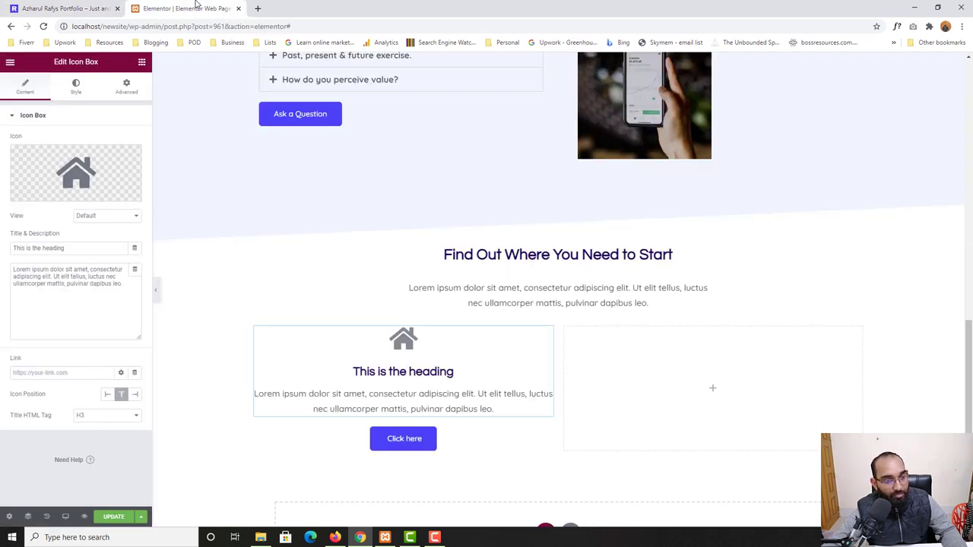
click(81, 92)
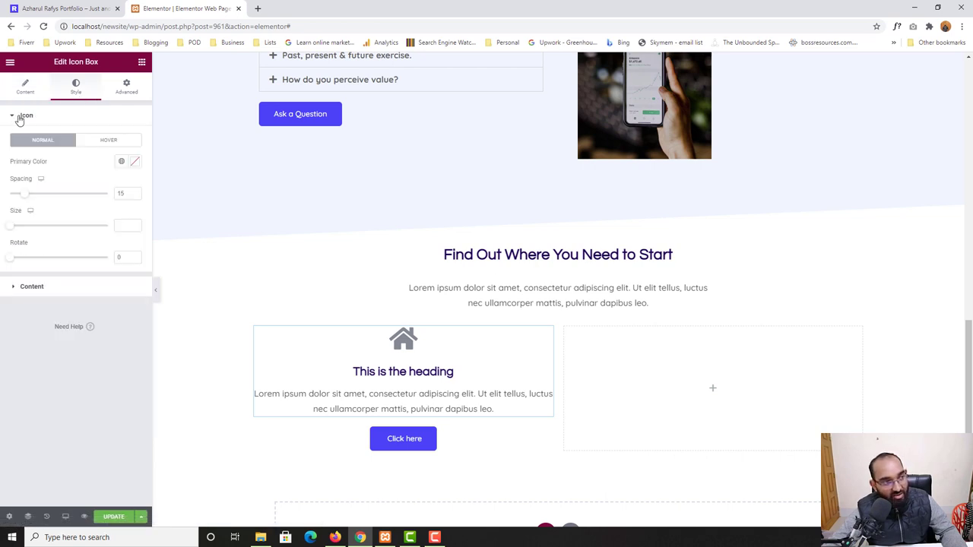
click(13, 119)
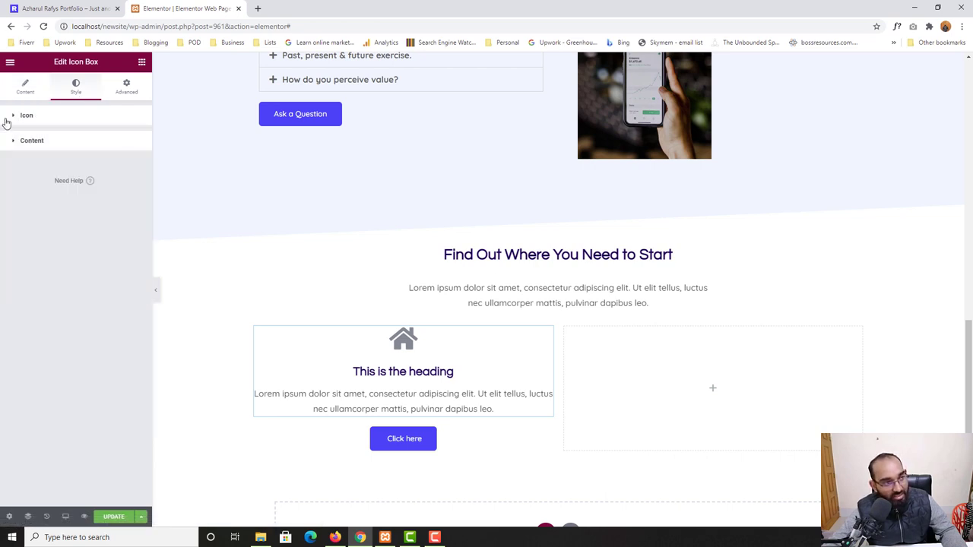
click(14, 118)
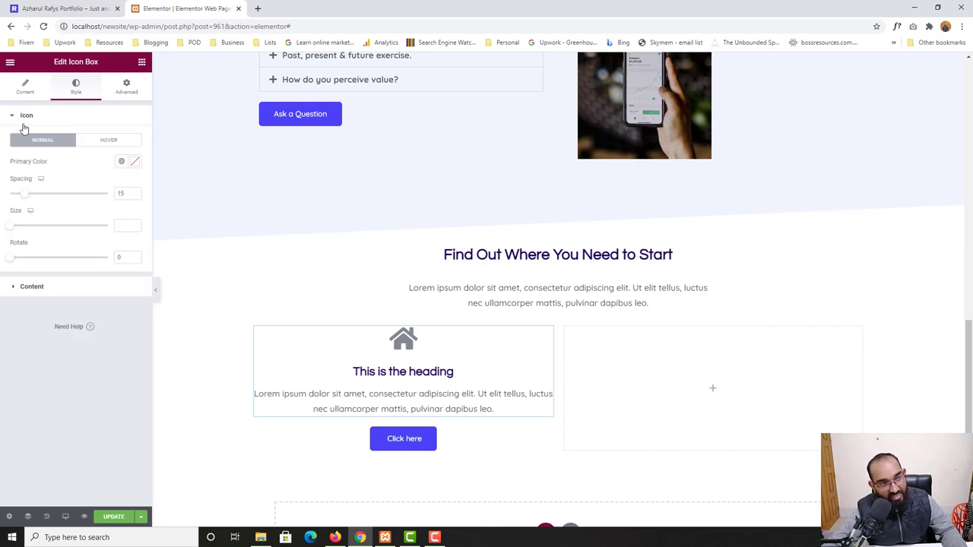
click(135, 165)
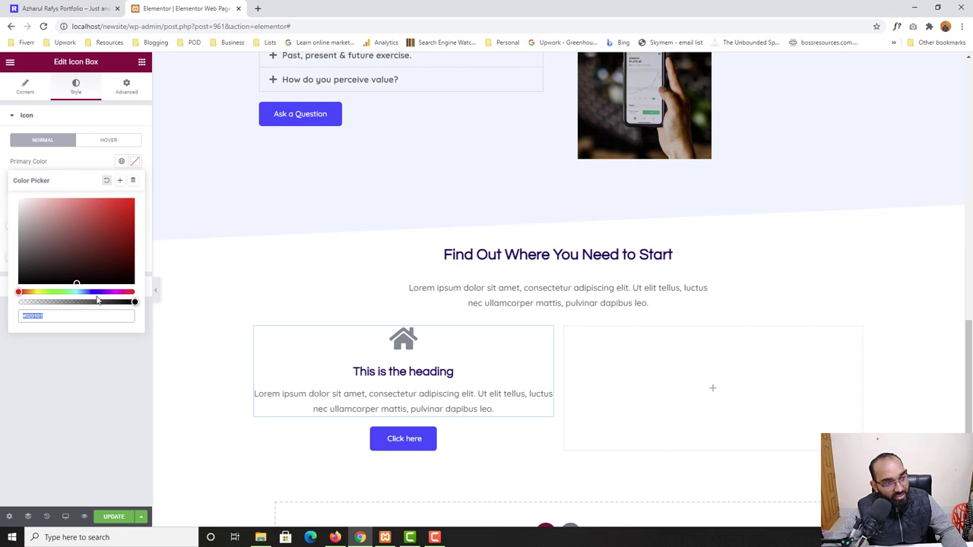
click(95, 292)
click(135, 199)
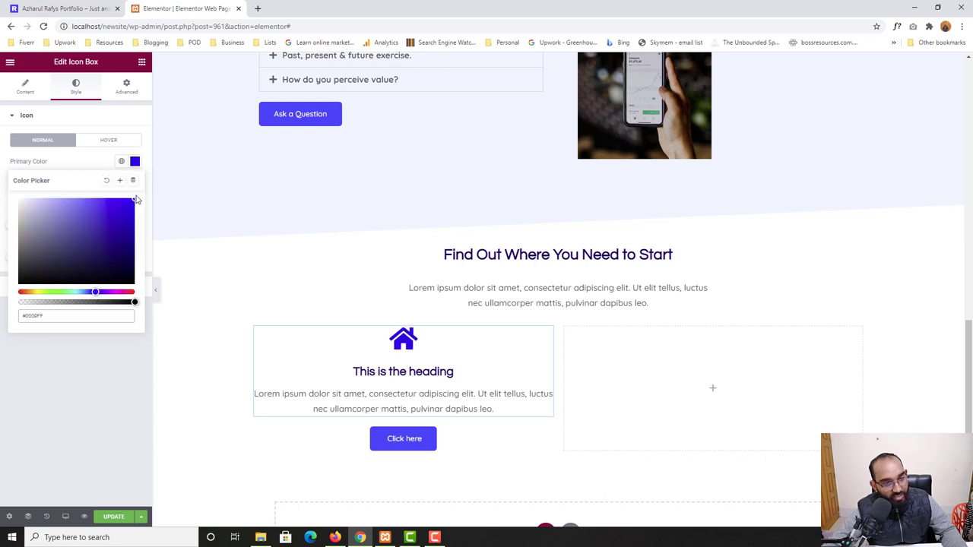
click(76, 162)
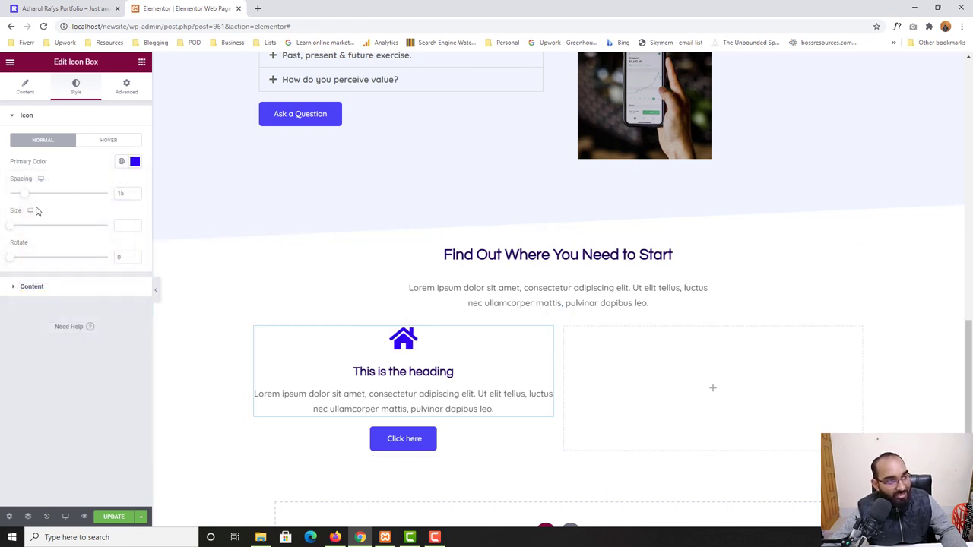
Set the Icon Box's icon size to 35
click(12, 228)
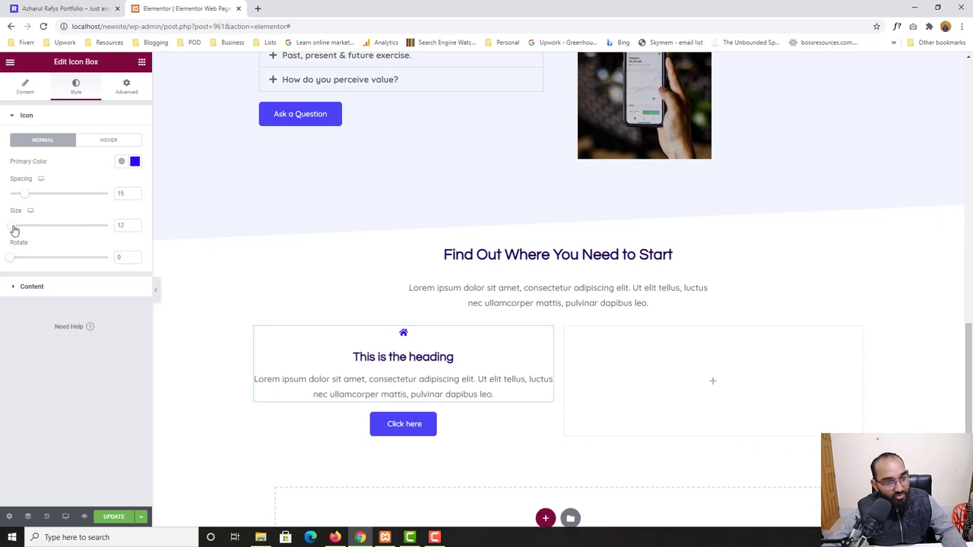
drag(17, 230, 24, 228)
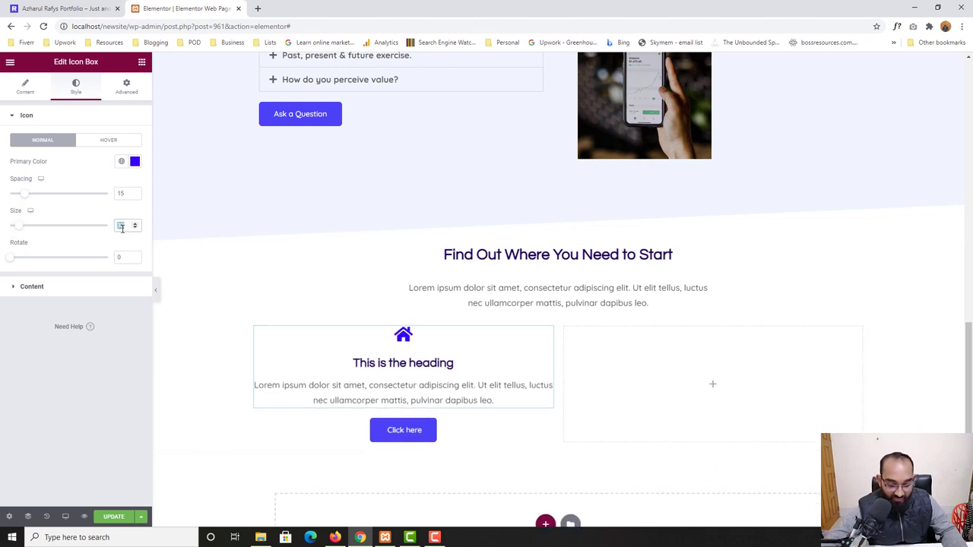
text(35)
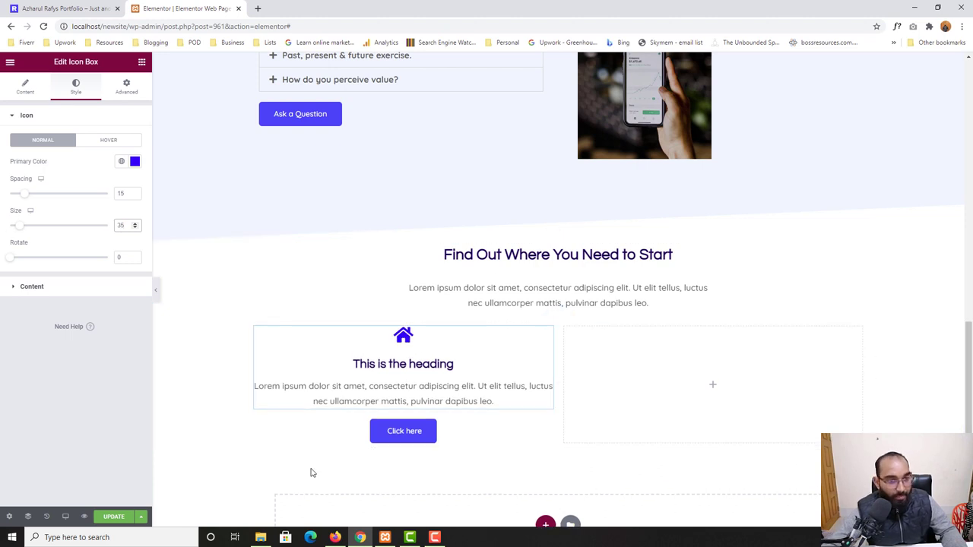
Copy the first card's title from the home page and set the Icon Box title to "Budgeting" in the Elementor editor
click(65, 8)
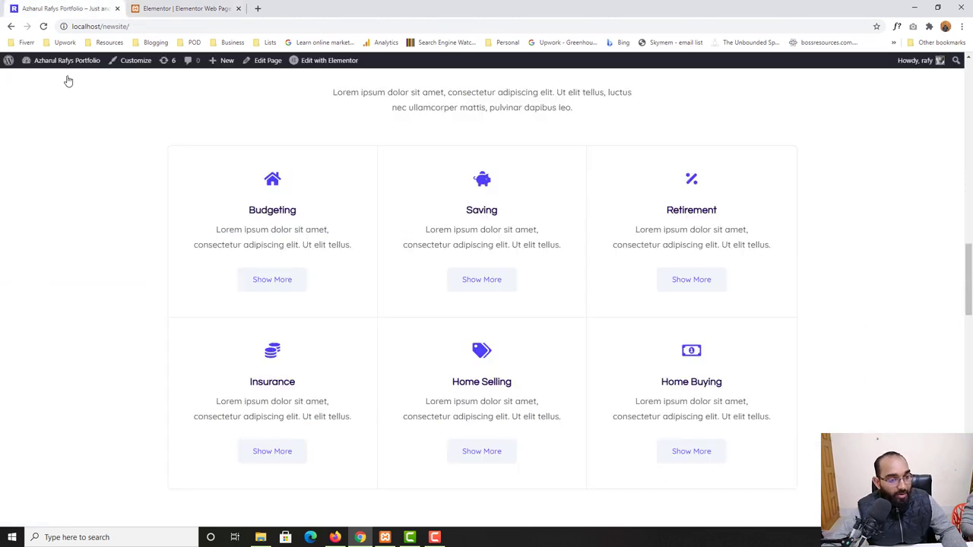
double_click(264, 210)
right_click(267, 210)
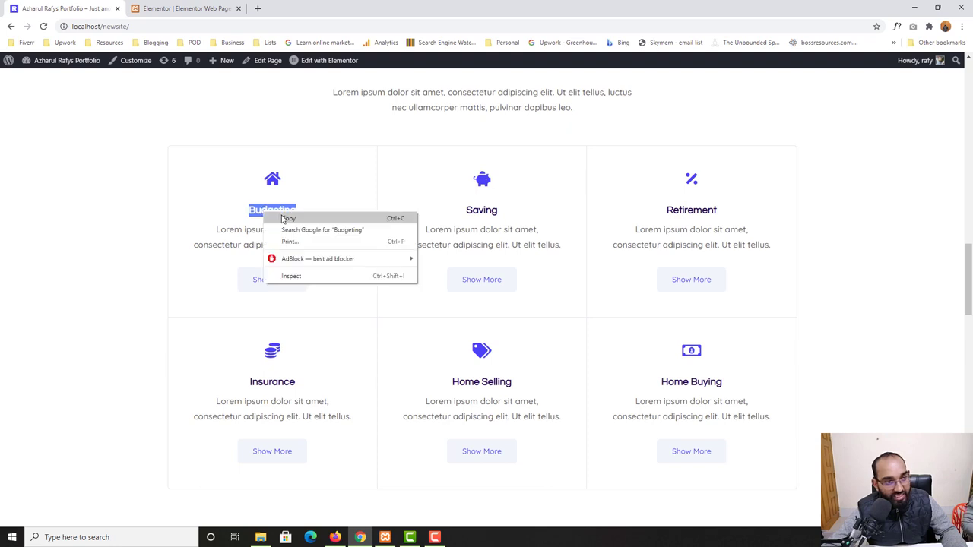
click(285, 218)
click(187, 8)
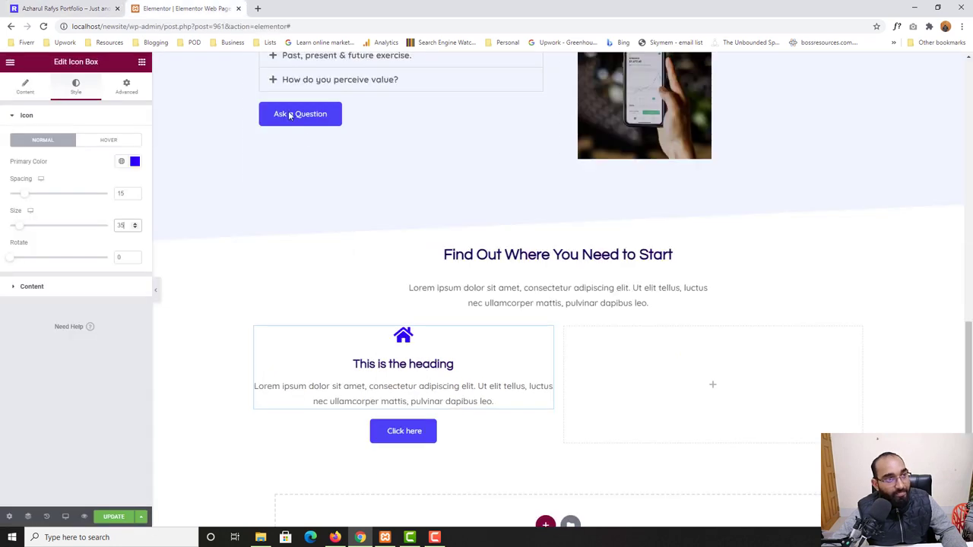
click(399, 363)
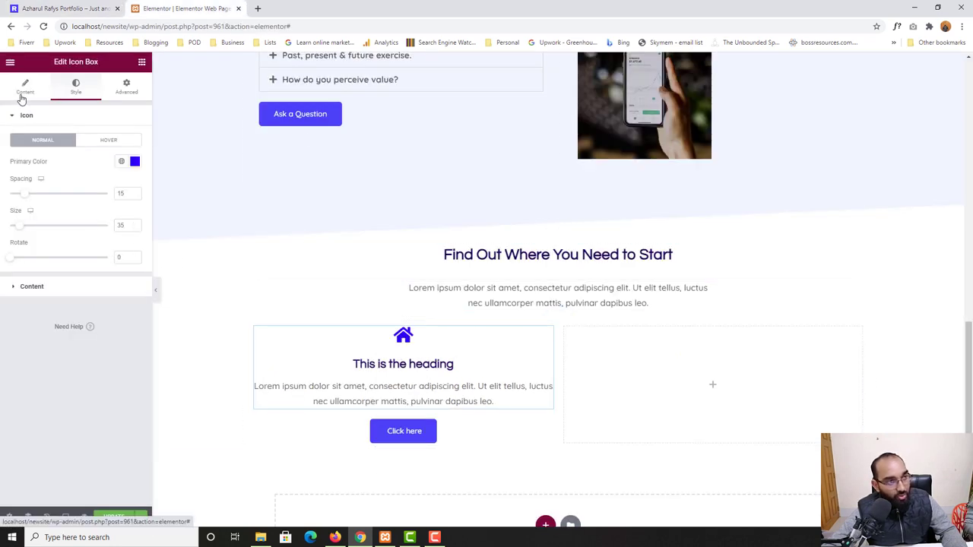
click(25, 87)
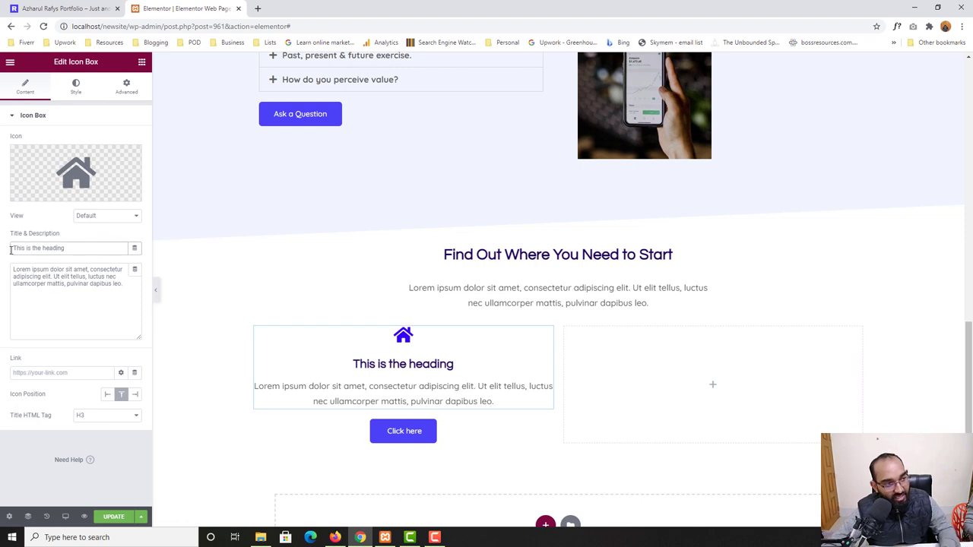
triple_click(36, 247)
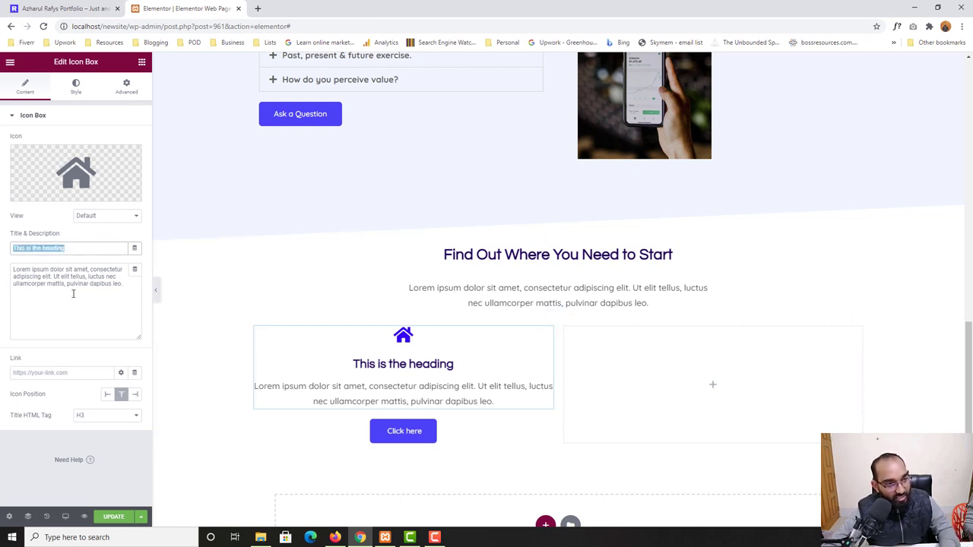
triple_click(370, 363)
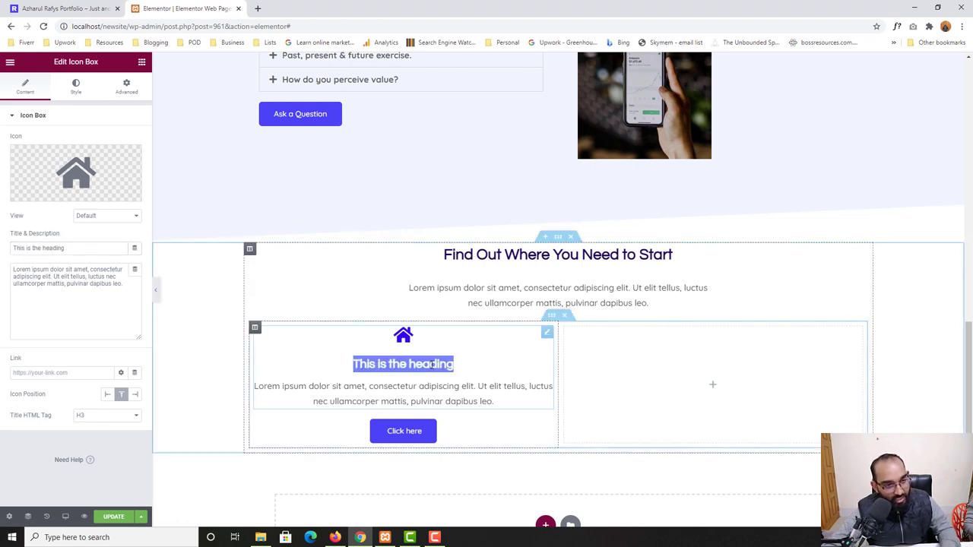
triple_click(22, 248)
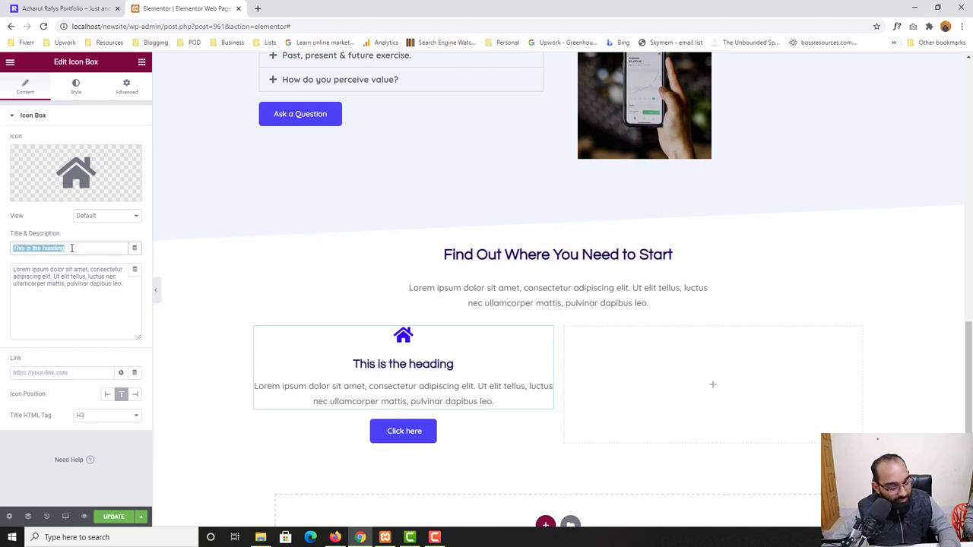
text(Budgeting)
Replace the Icon Box description with the home page's Budgeting text: "Lorem ipsum dolor sit amet, consectetur adipiscing elit. Ut elit tellus."
double_click(289, 386)
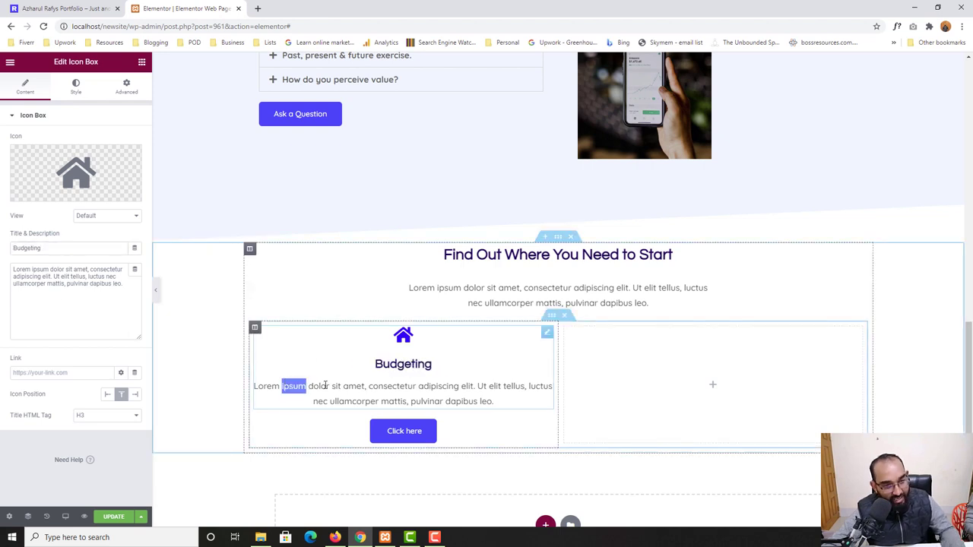
drag(325, 386, 446, 401)
click(64, 8)
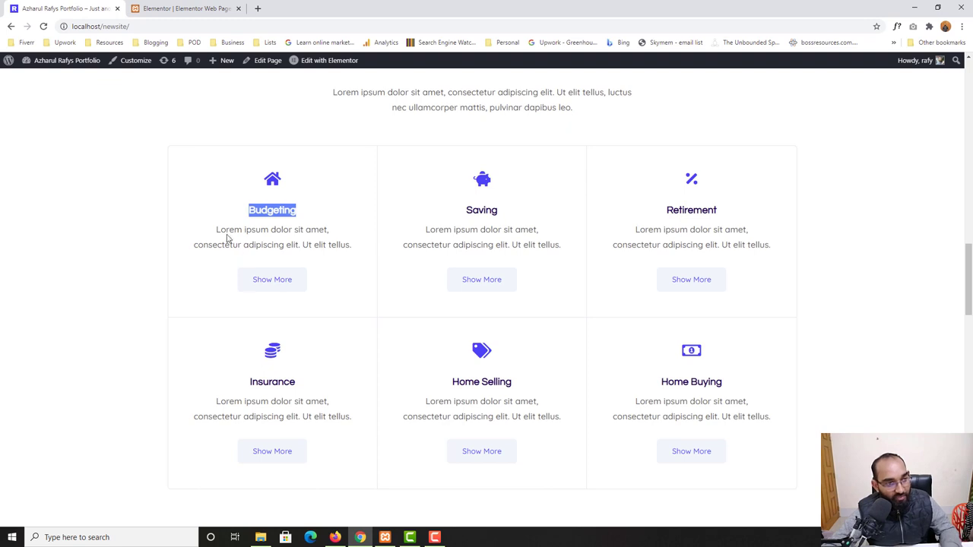
drag(216, 230, 347, 242)
right_click(350, 244)
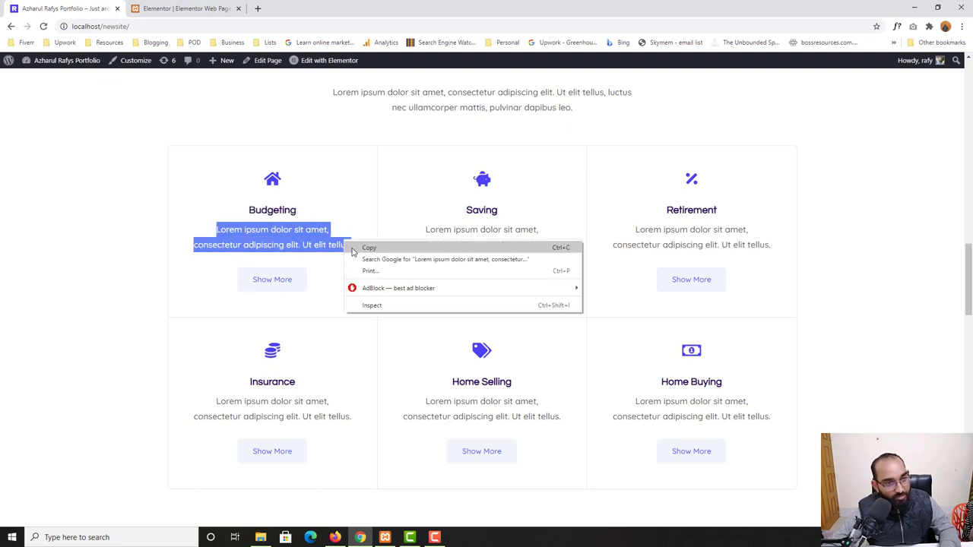
click(362, 248)
click(186, 9)
click(88, 293)
key(ctrl+a)
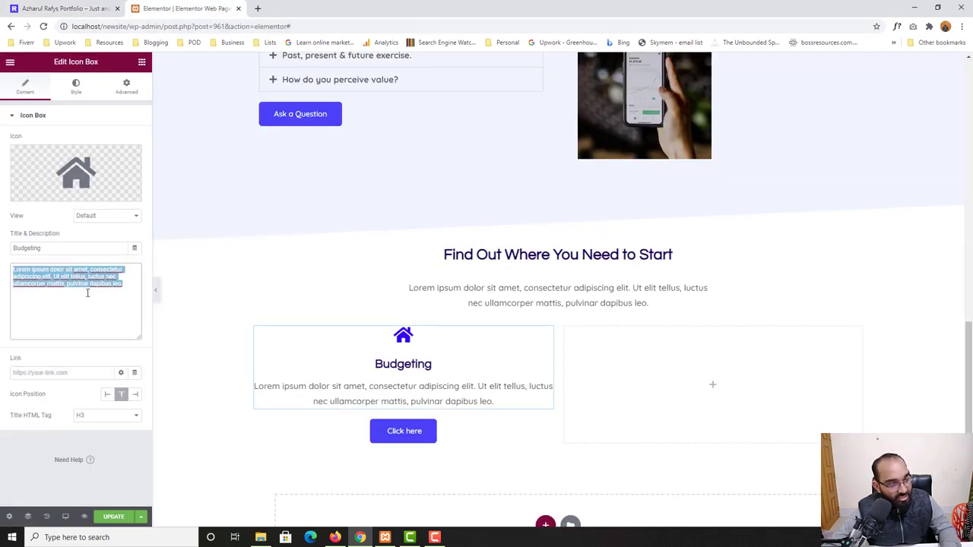
key(BackSpace)
key(ctrl+v)
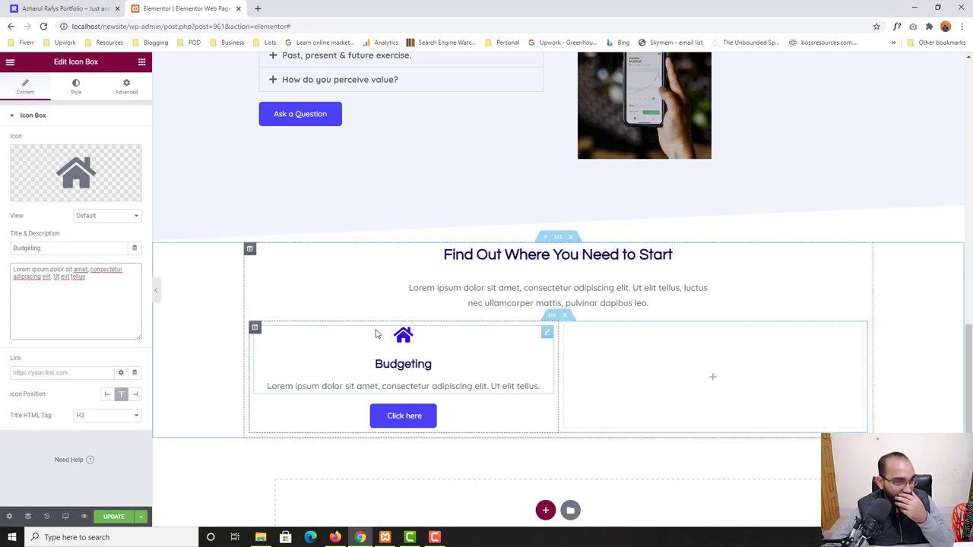
Check the Budgeting card's button on the home page and set the Elementor button's text to "Show More"
click(36, 5)
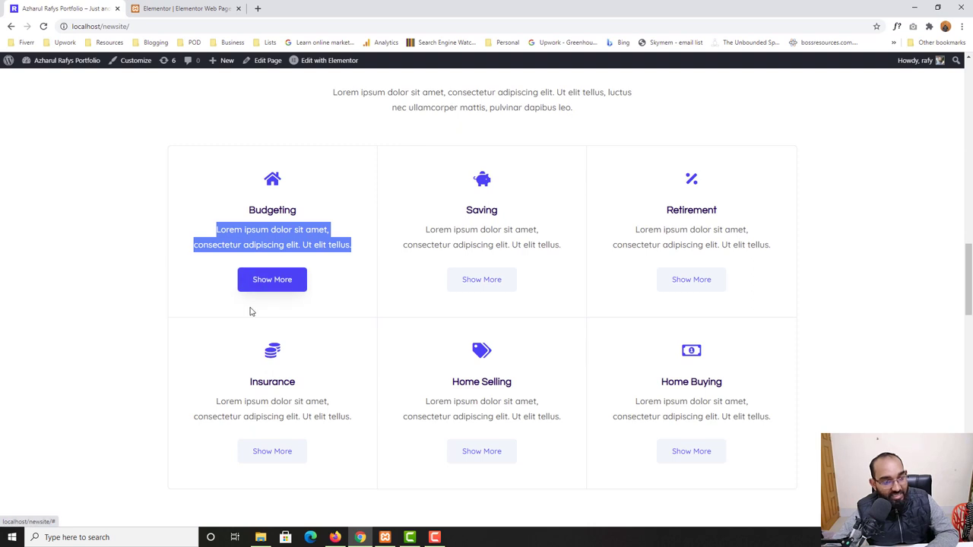
click(158, 7)
click(404, 415)
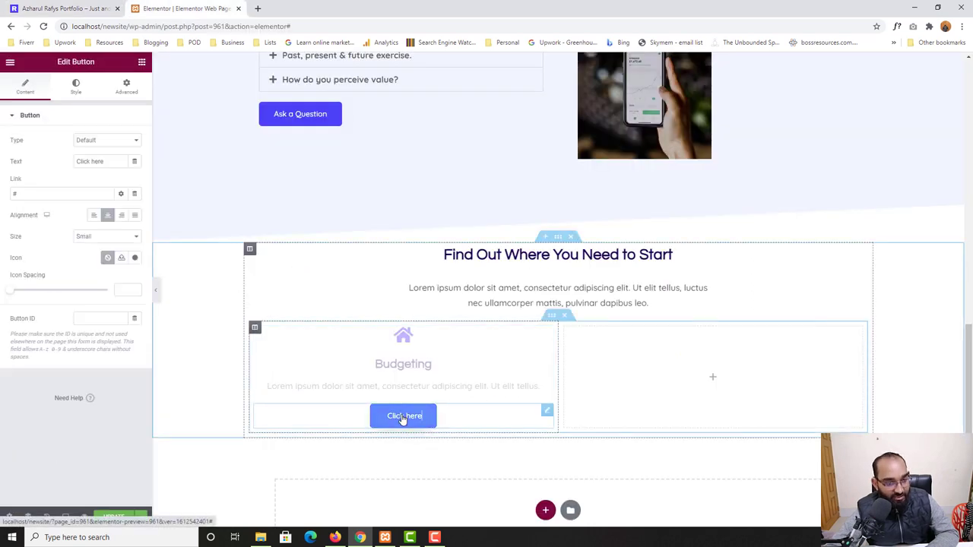
click(61, 9)
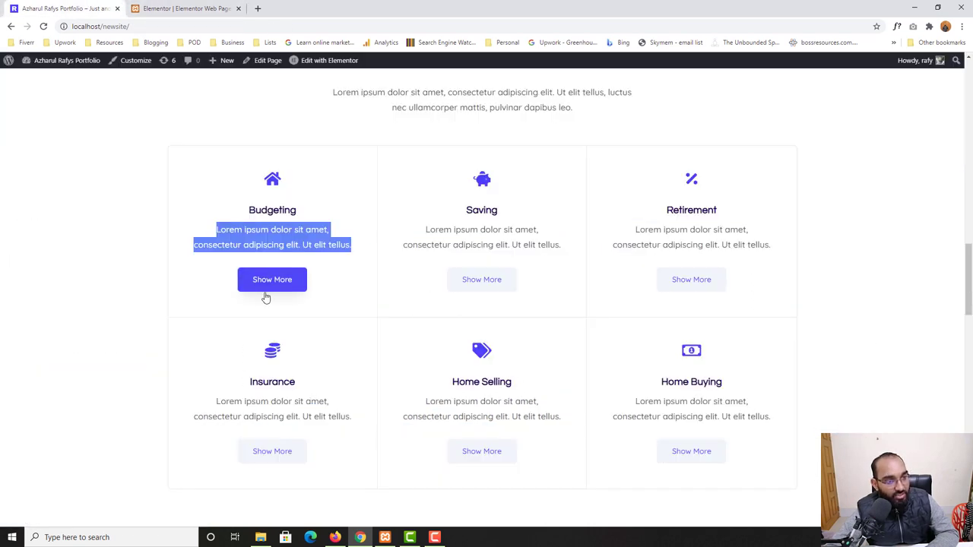
click(186, 9)
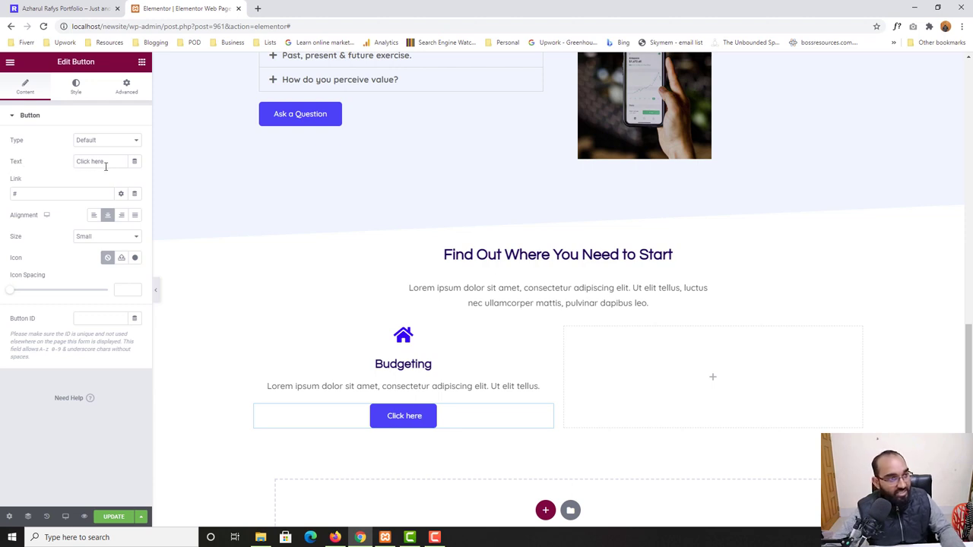
drag(105, 167, 60, 166)
text(Show M)
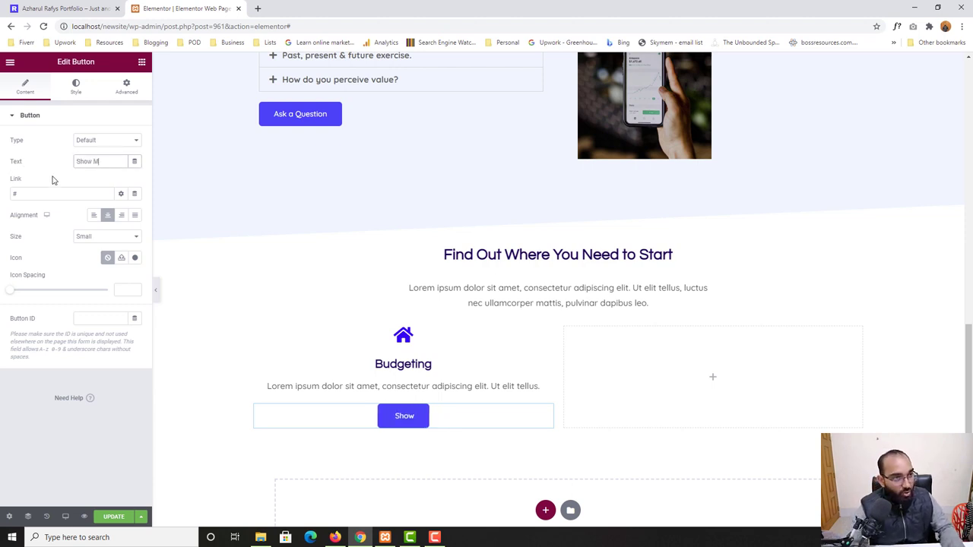
text(ore)
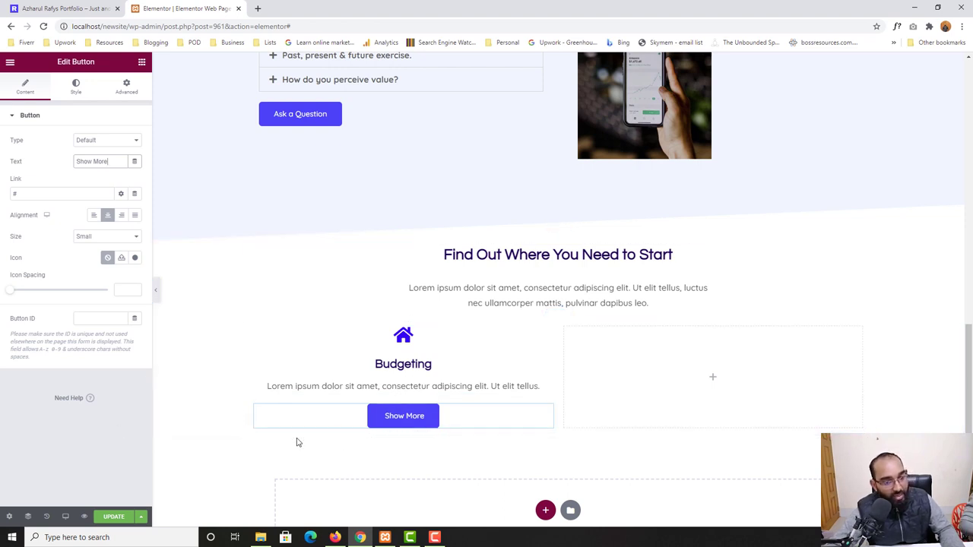
Set the Show More button's normal text color to a light violet-blue and compare it with the home page button
click(76, 94)
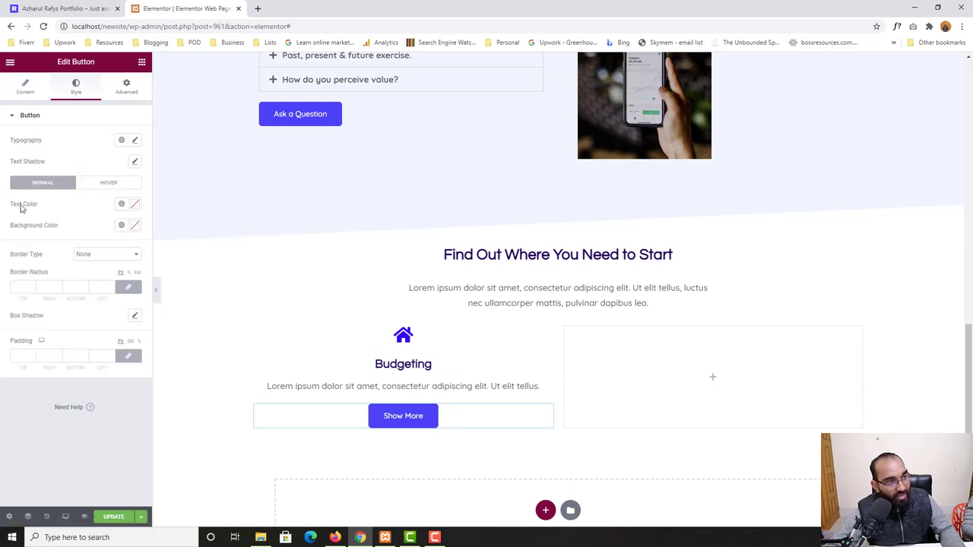
click(136, 205)
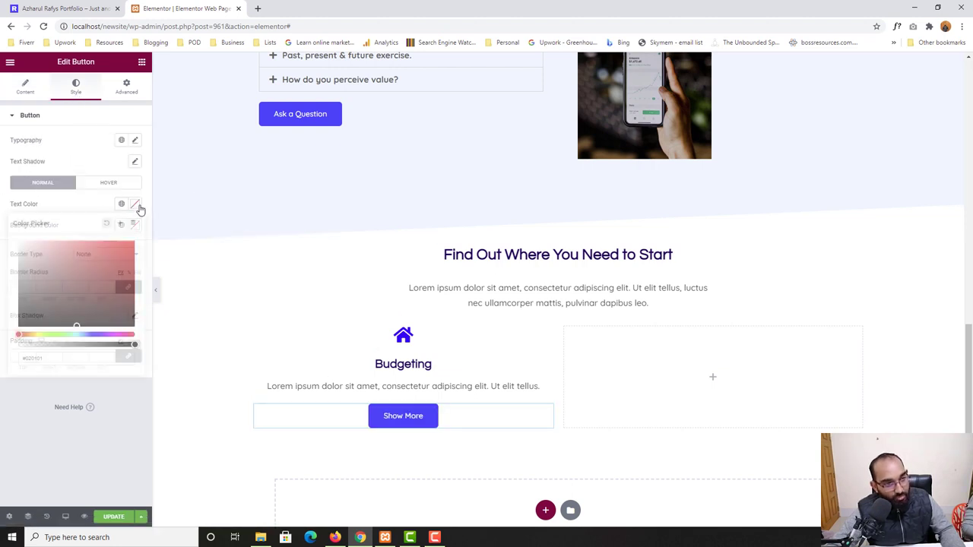
drag(97, 335, 93, 334)
drag(129, 244, 152, 234)
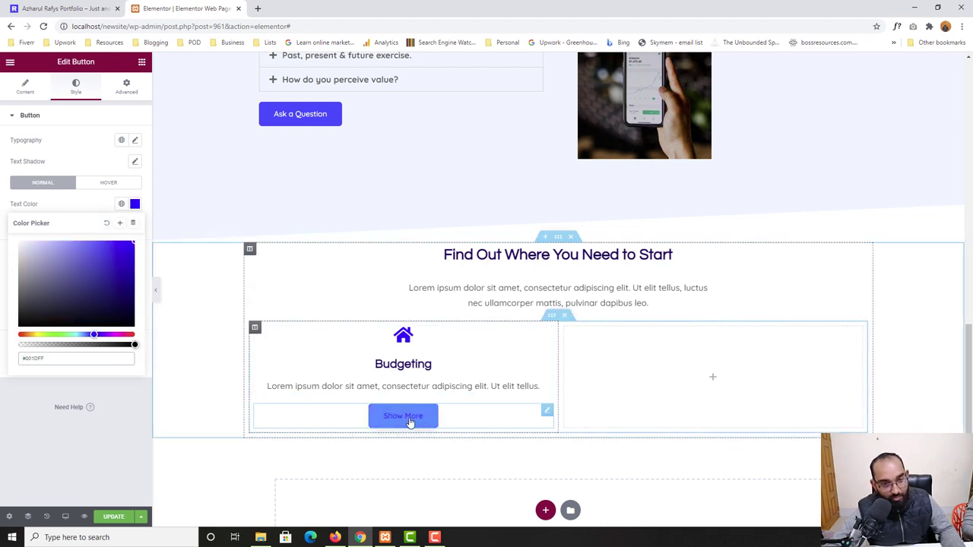
drag(84, 243, 84, 210)
click(84, 210)
key(ctrl+shift+Tab)
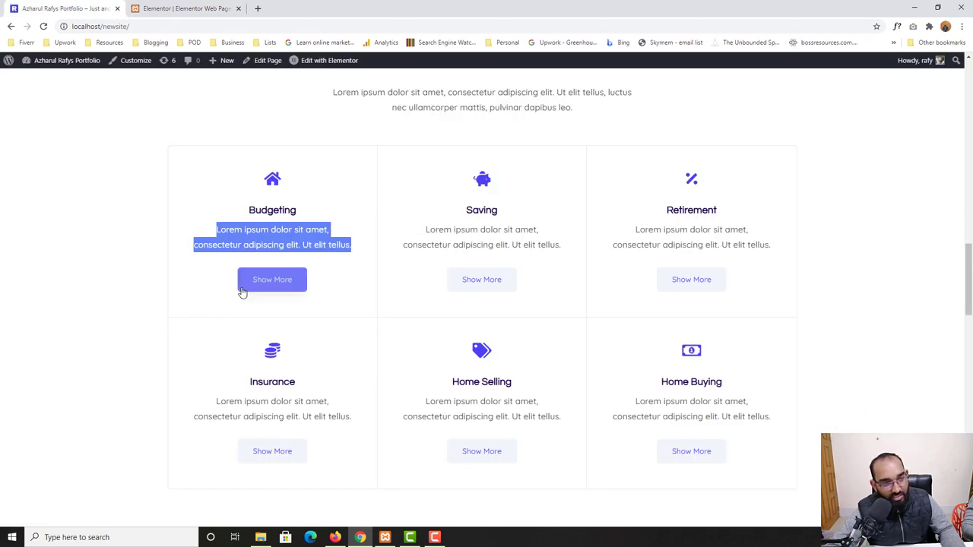
key(ctrl+Tab)
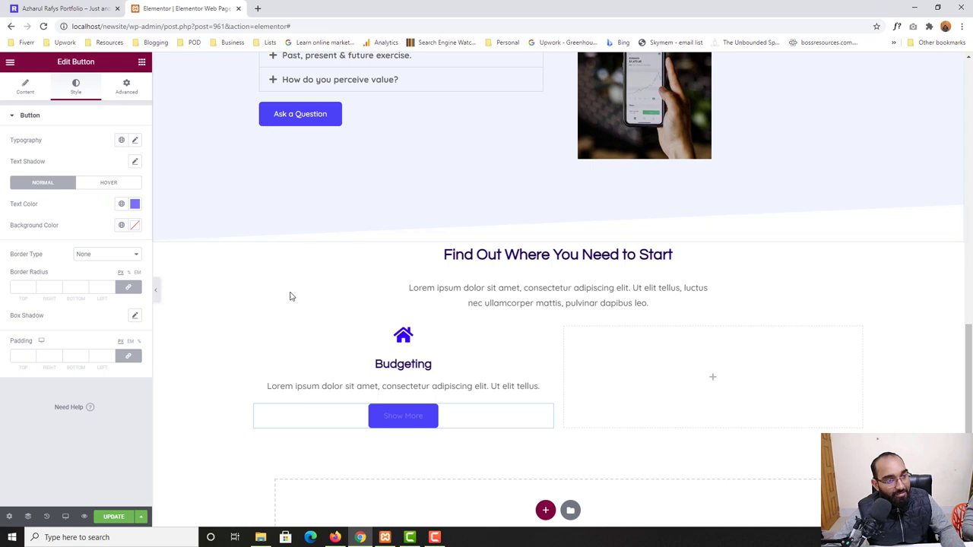
Set the Show More button's normal background color to light gray #E7E7E7 and compare it with the home page button
click(134, 229)
drag(39, 285, 17, 274)
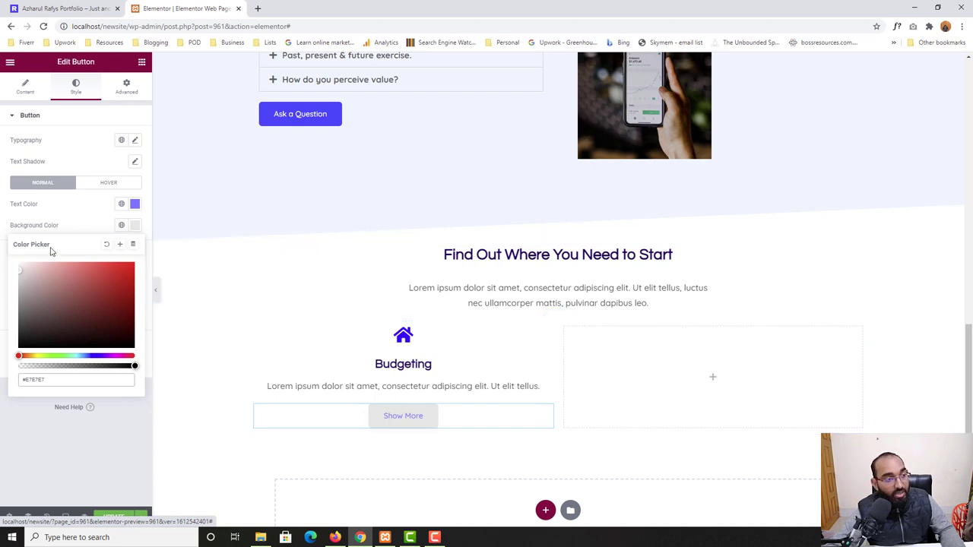
click(2, 295)
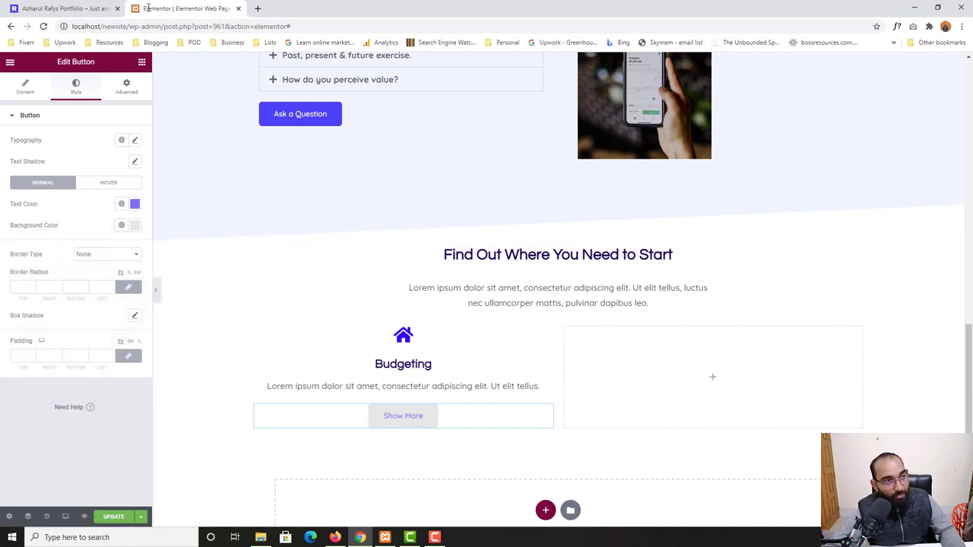
click(97, 8)
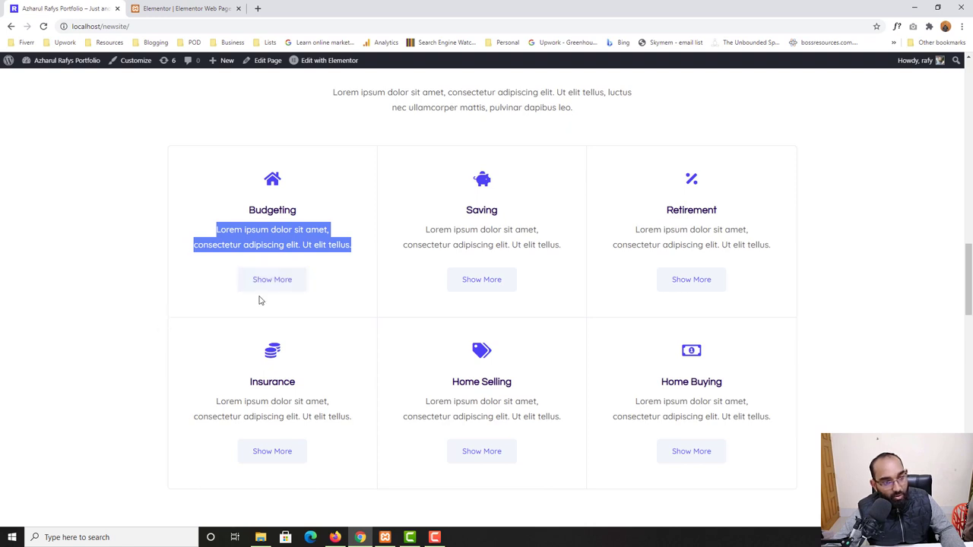
click(152, 8)
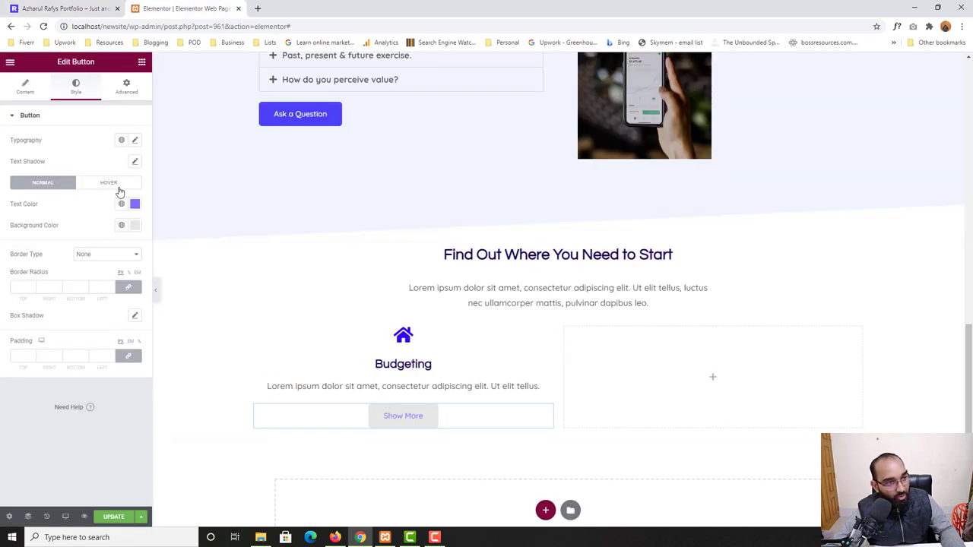
Set the Show More button's hover text color to white #FFFFFF, checking the home page button's hover look
click(114, 184)
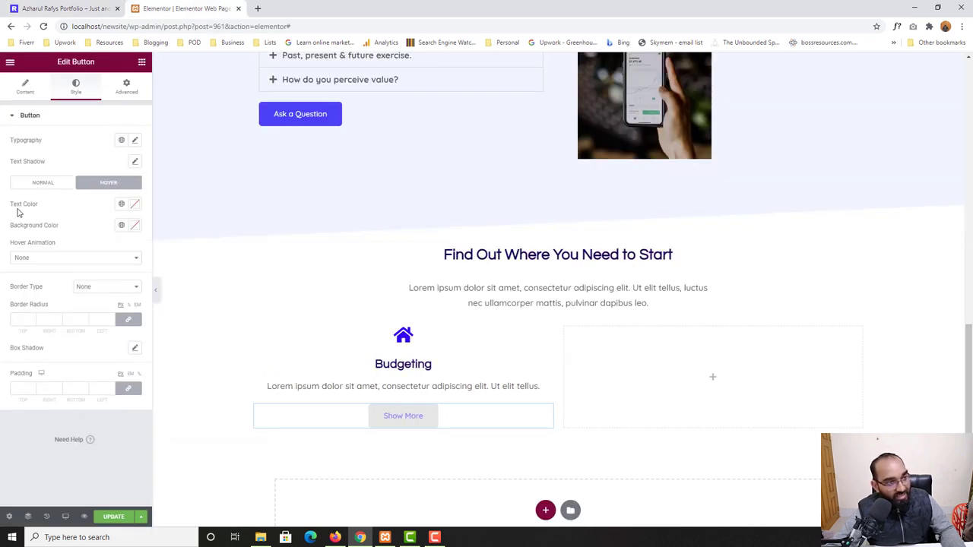
click(134, 205)
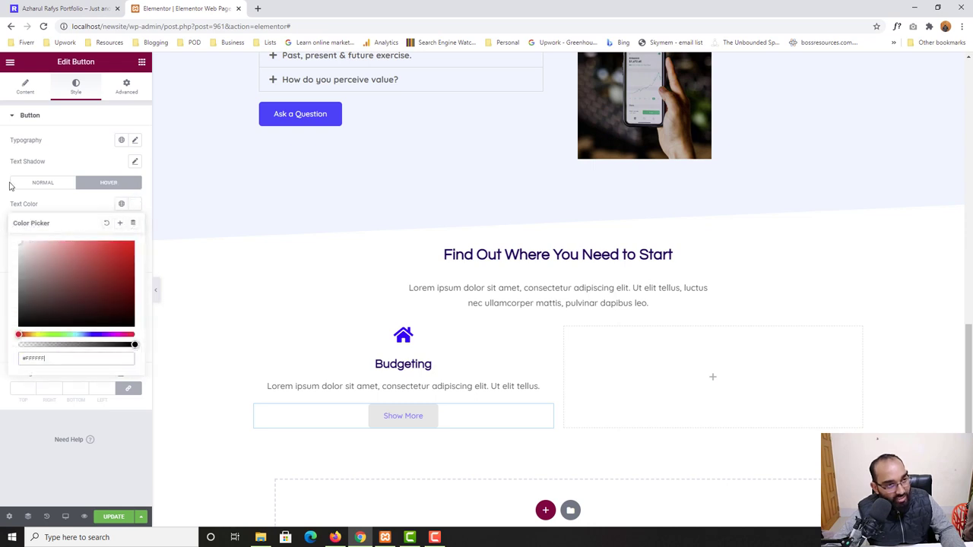
click(64, 9)
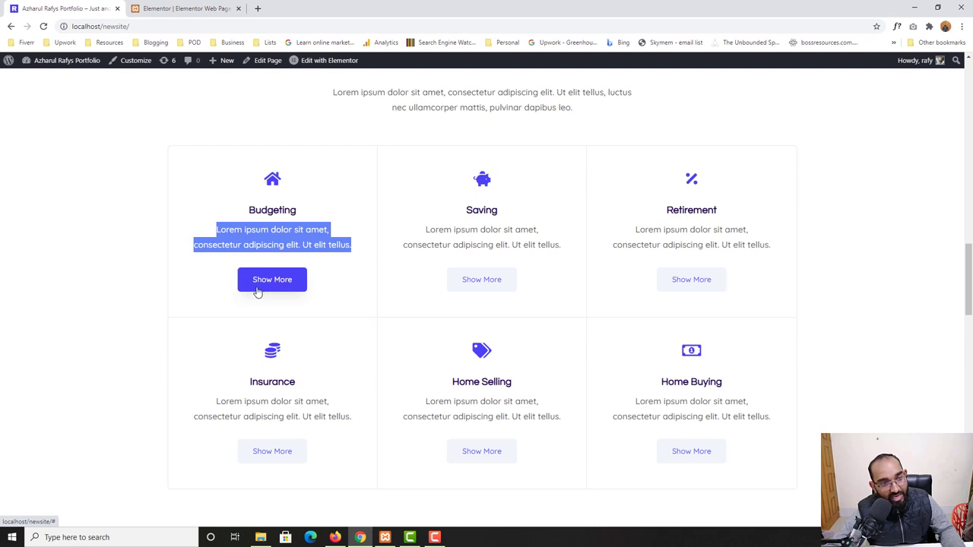
click(176, 8)
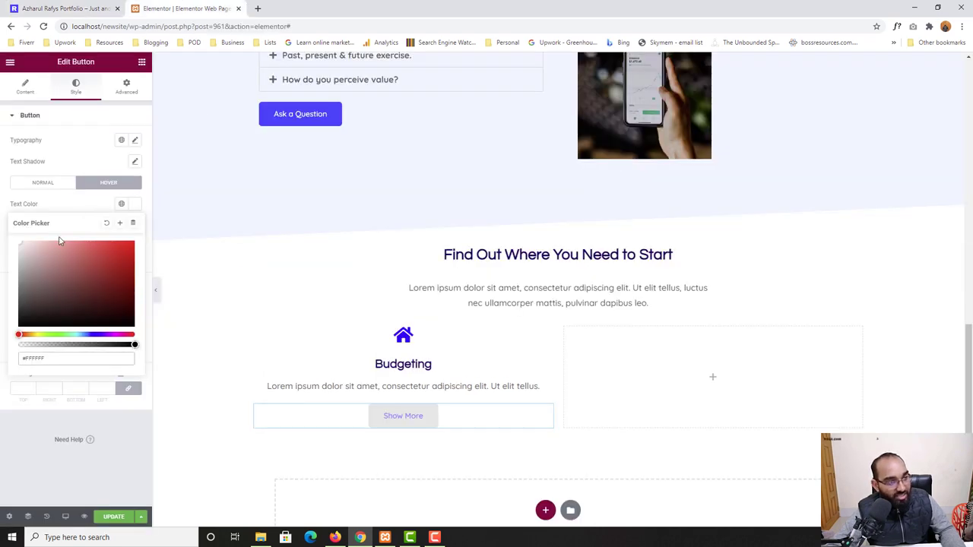
click(67, 212)
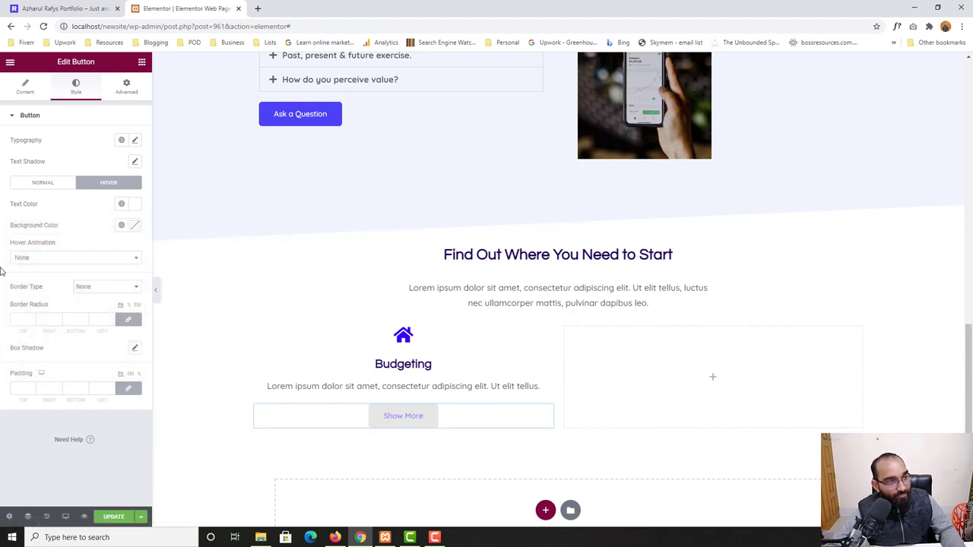
Set the Show More button's hover background color to vivid blue #002AFF and compare it with the home page
click(133, 226)
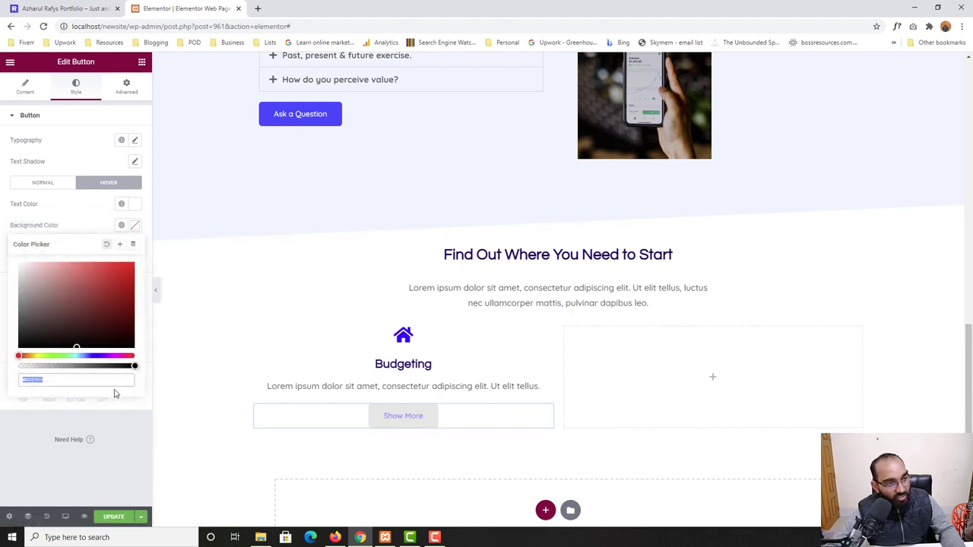
drag(114, 304, 135, 263)
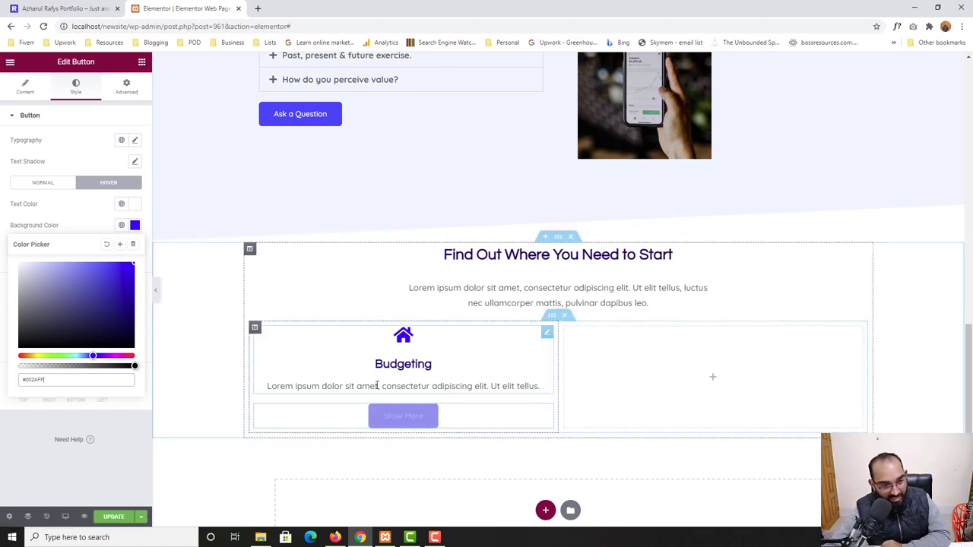
click(86, 7)
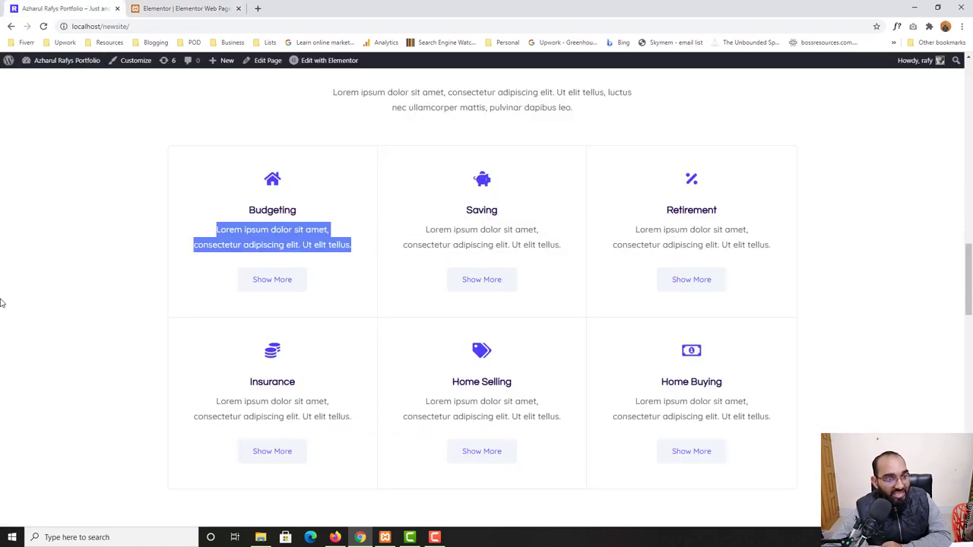
click(26, 279)
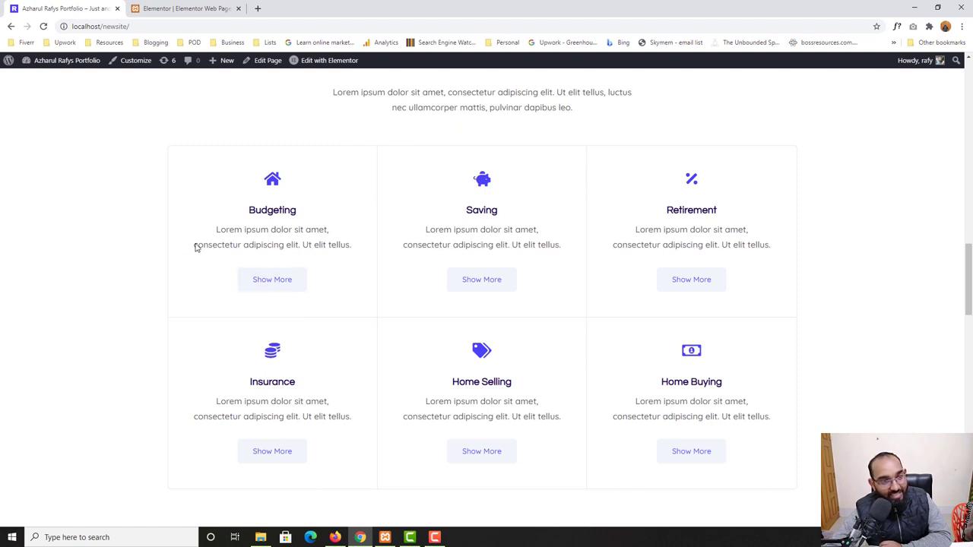
Review the card spacing on the home page and set the Budgeting column's padding to 40 px on all sides
scroll(513, 289, up, 3)
drag(352, 292, 591, 317)
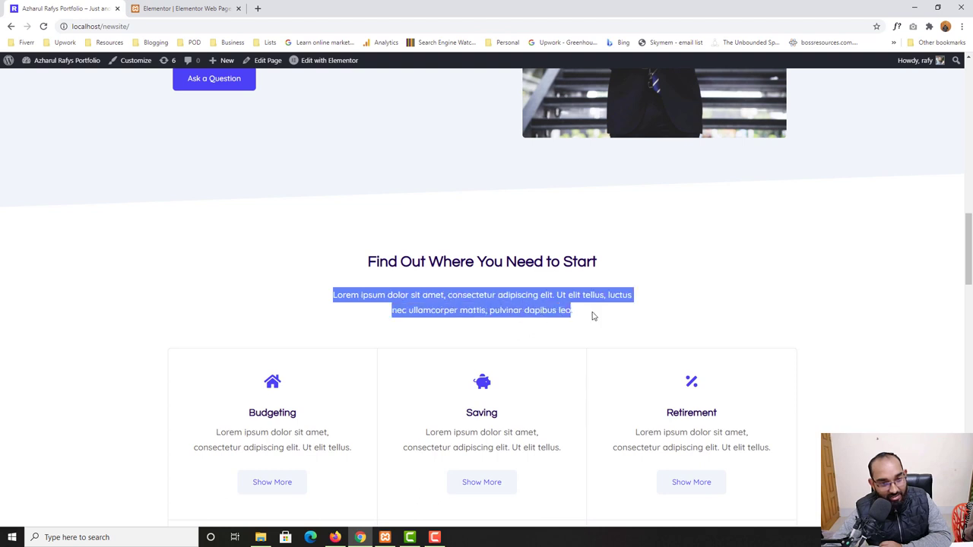
scroll(290, 270, down, 2)
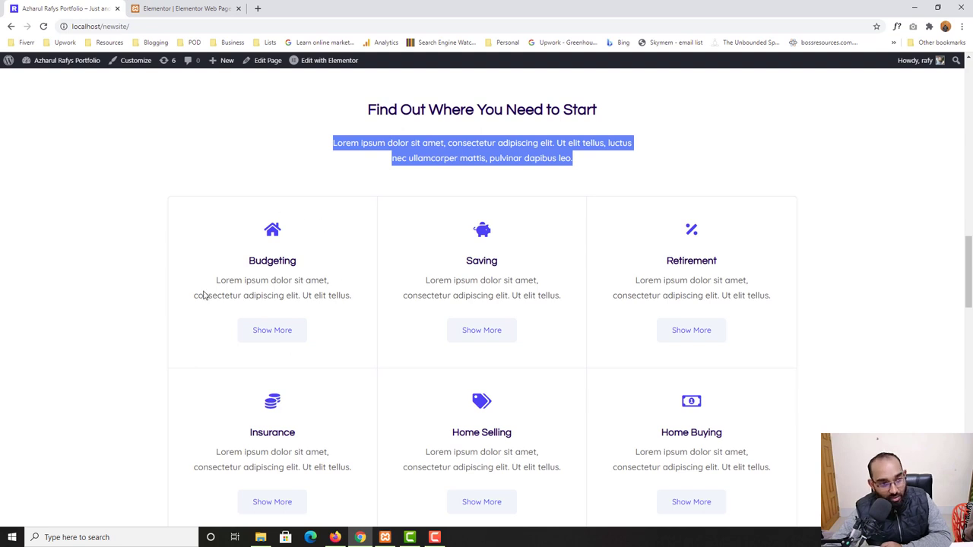
click(166, 8)
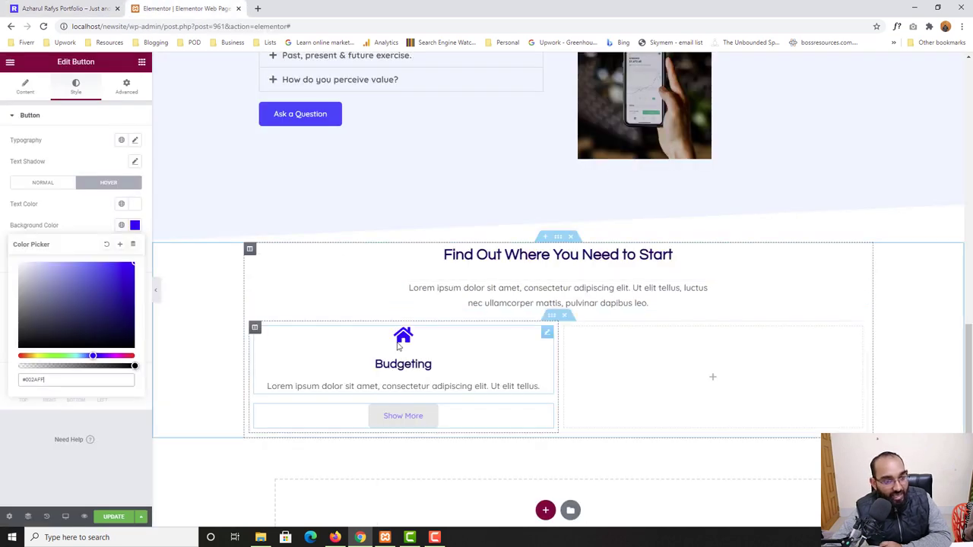
click(255, 329)
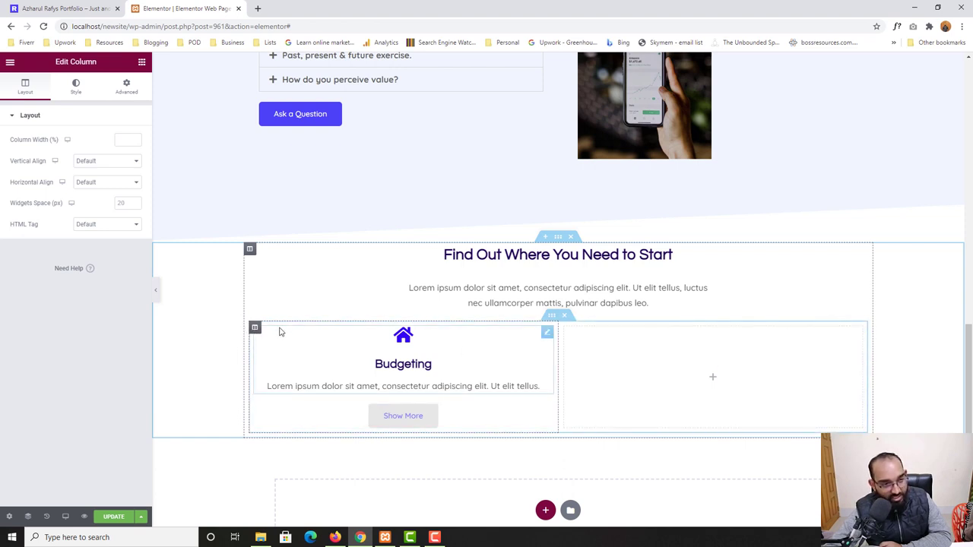
click(132, 96)
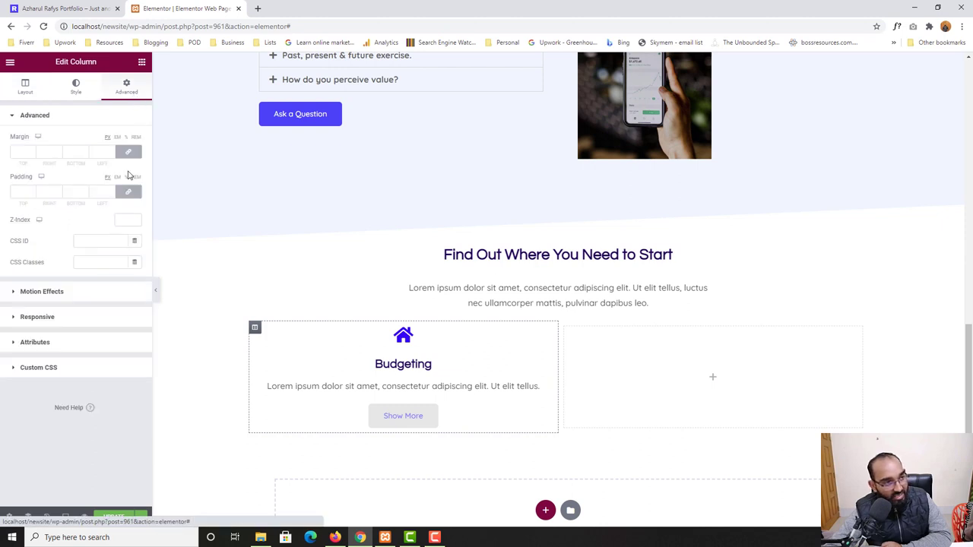
click(31, 191)
text(40)
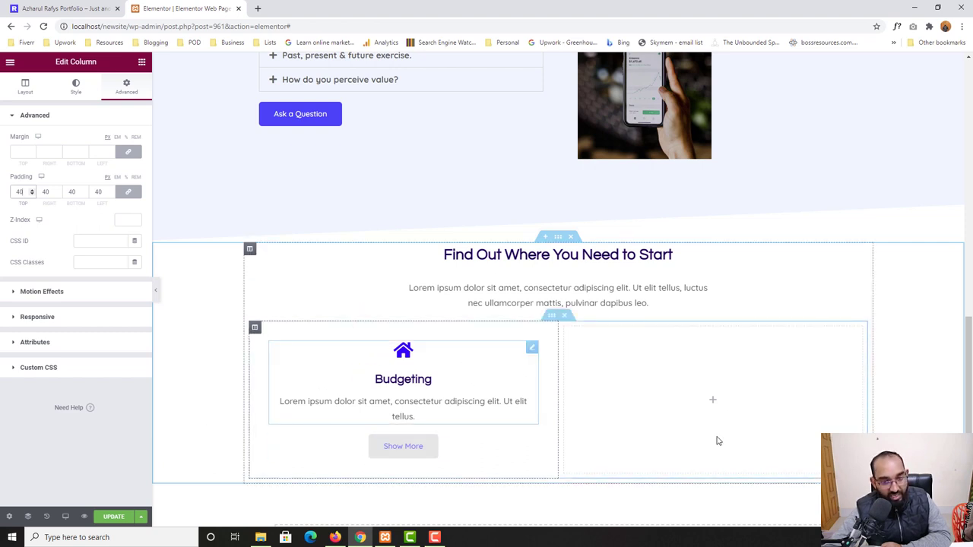
Duplicate the Budgeting column twice and delete the empty last column of the inner section
right_click(255, 333)
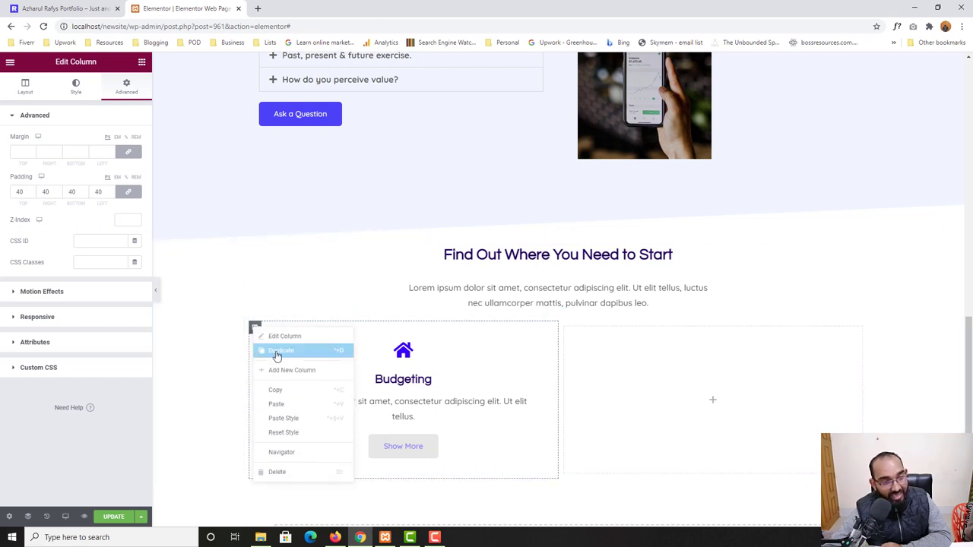
click(276, 354)
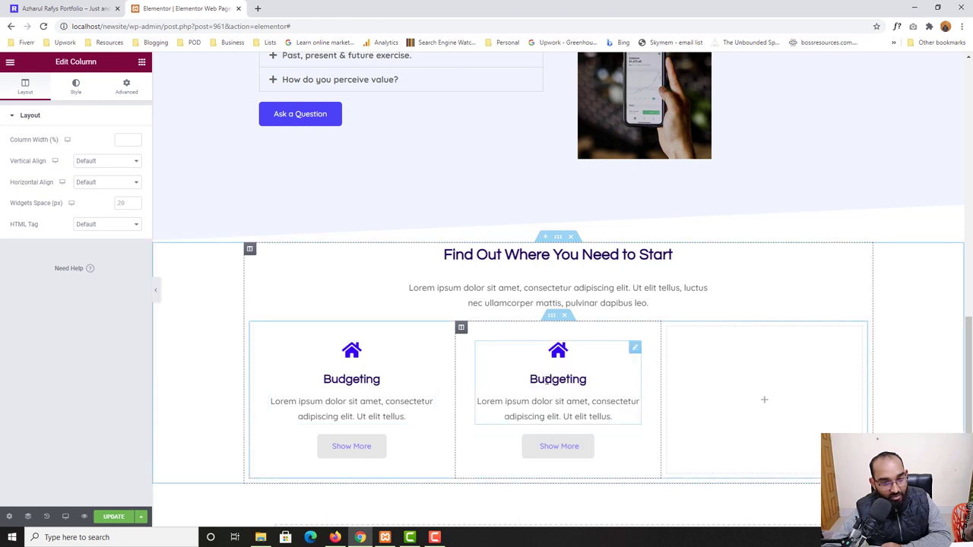
right_click(460, 328)
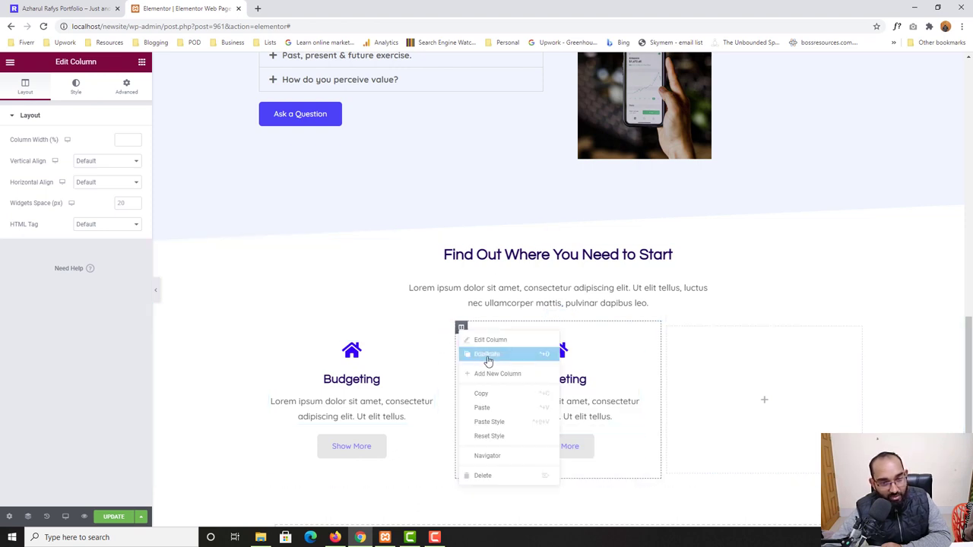
click(487, 357)
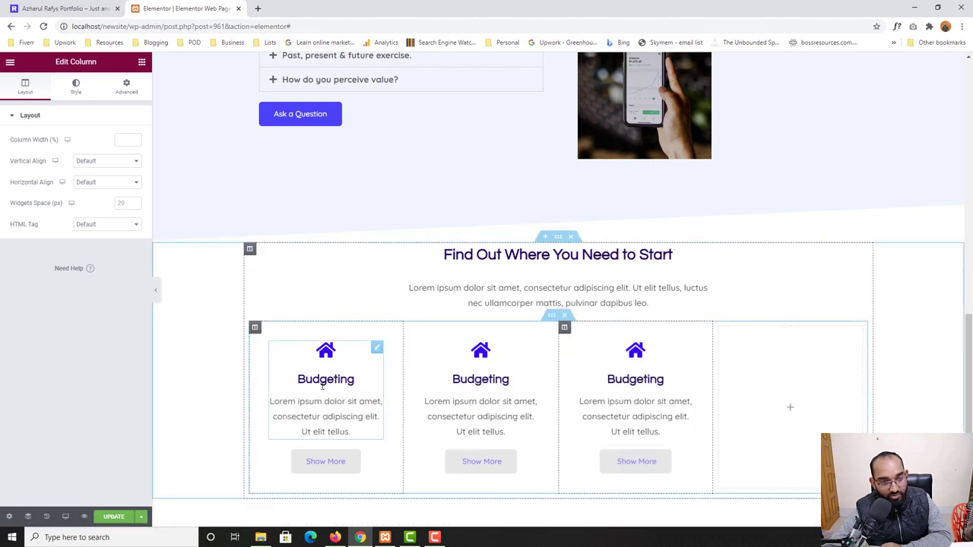
right_click(799, 366)
click(808, 506)
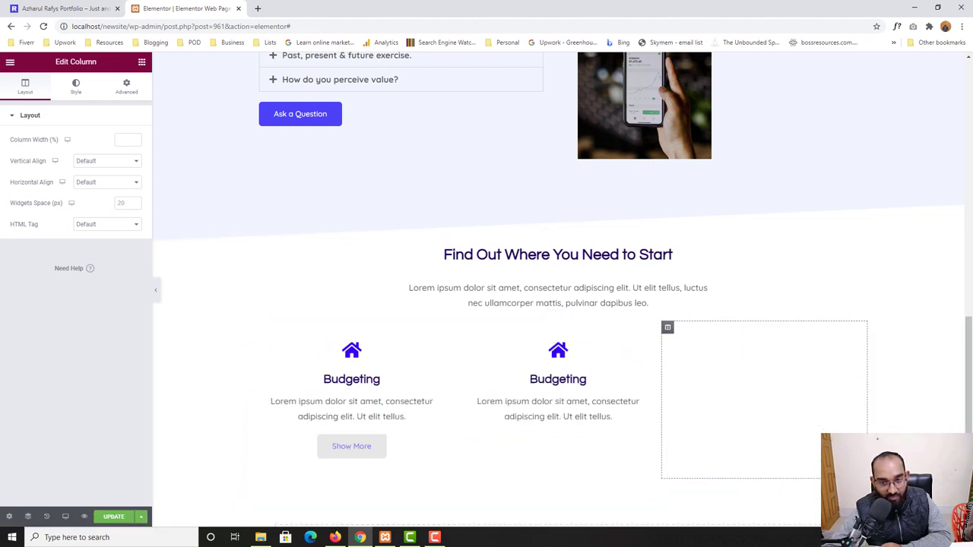
Check the home page's card outlines and give the three-column inner section a solid border 1 px wide on all sides
scroll(408, 362, down, 1)
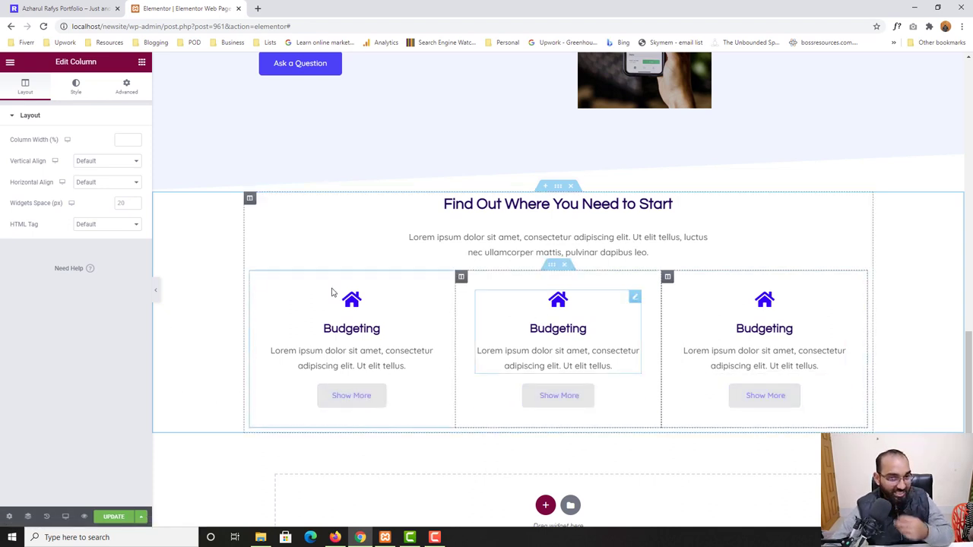
key(ctrl+Page_Up)
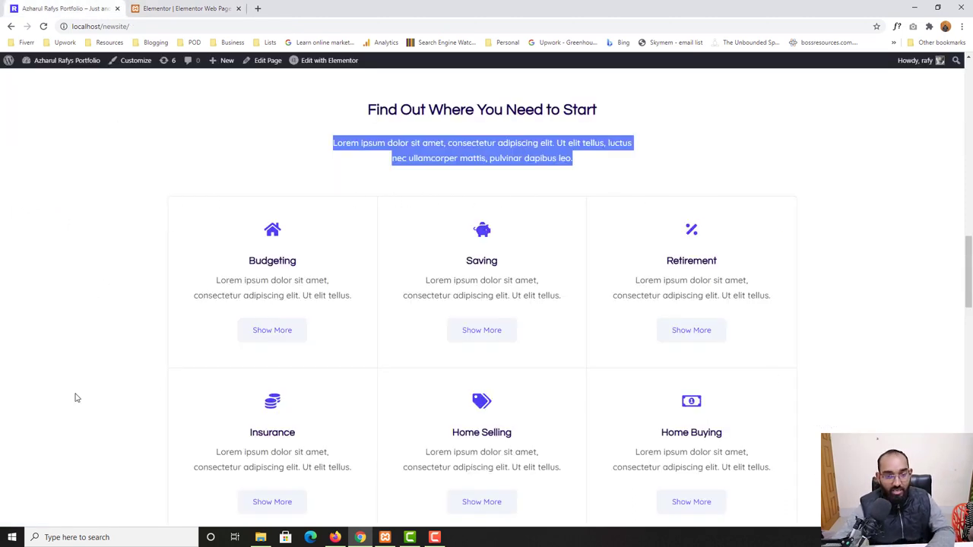
click(201, 6)
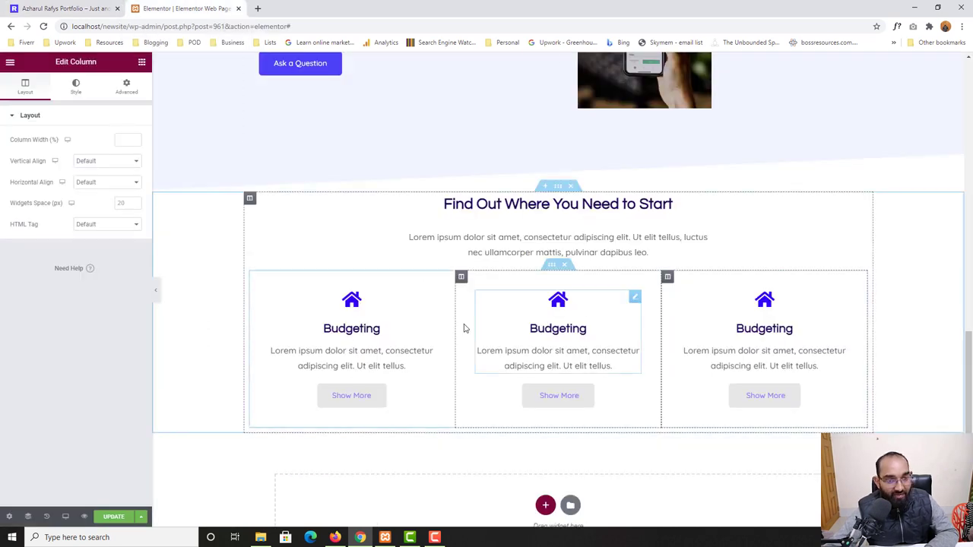
click(552, 267)
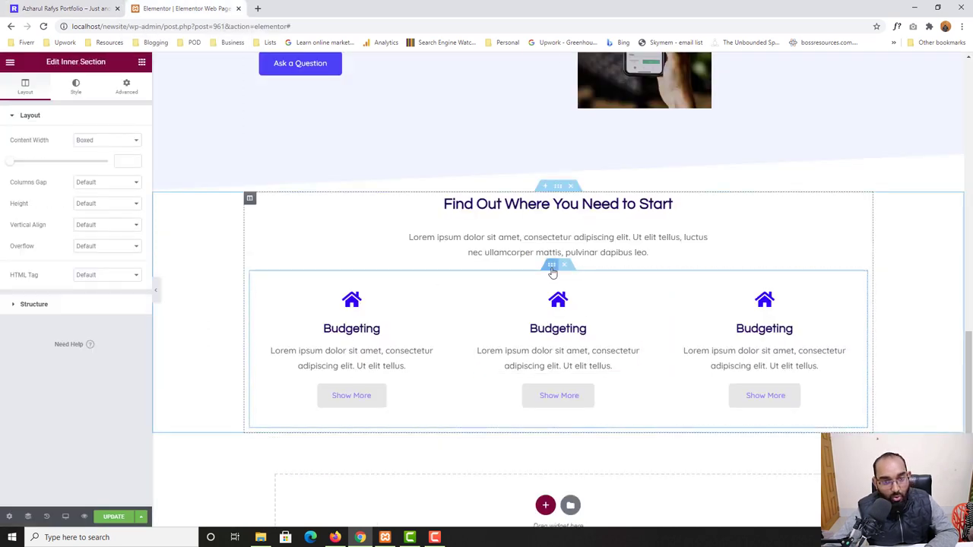
click(72, 94)
click(30, 217)
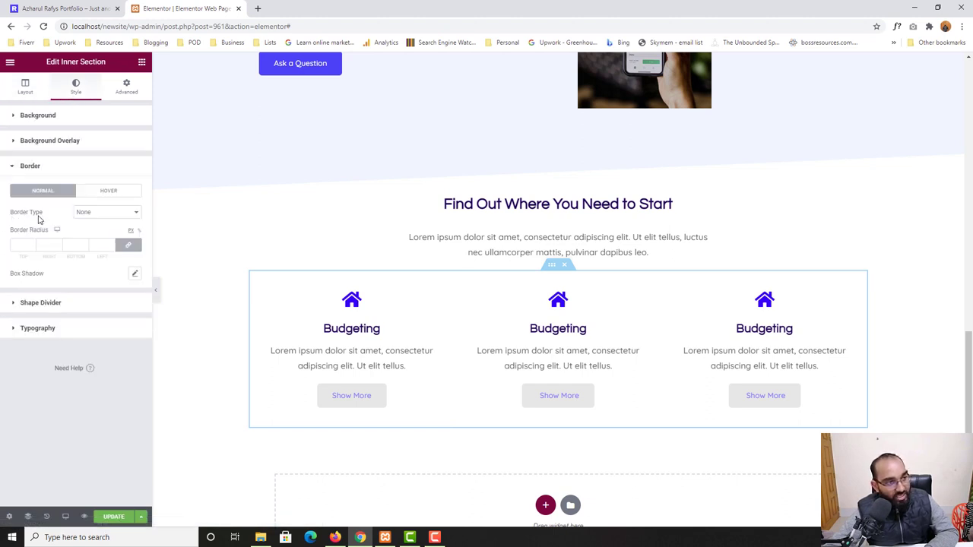
click(100, 216)
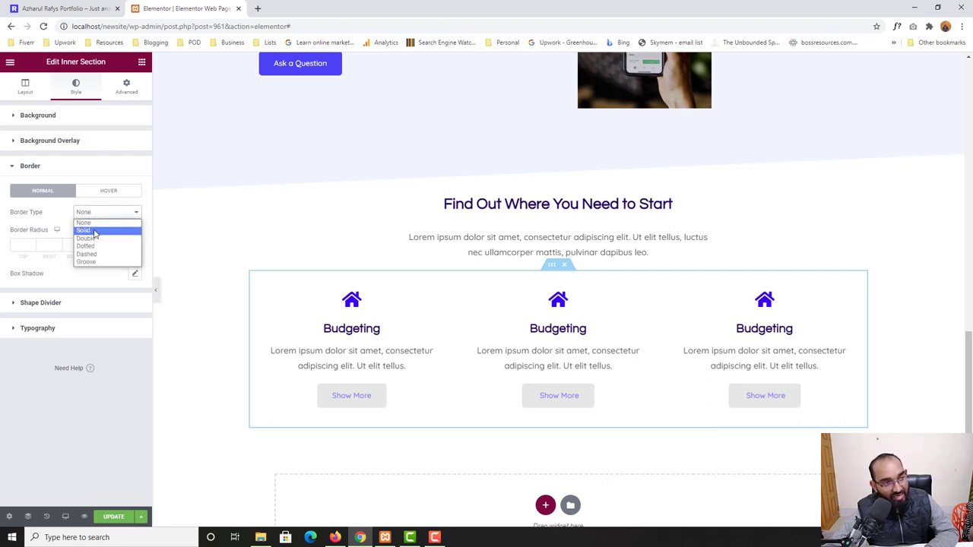
click(95, 233)
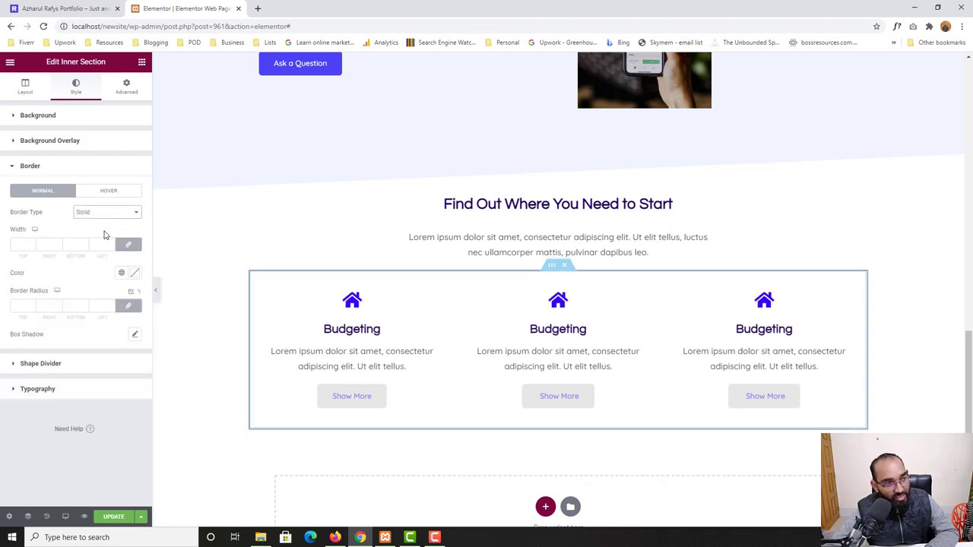
click(17, 244)
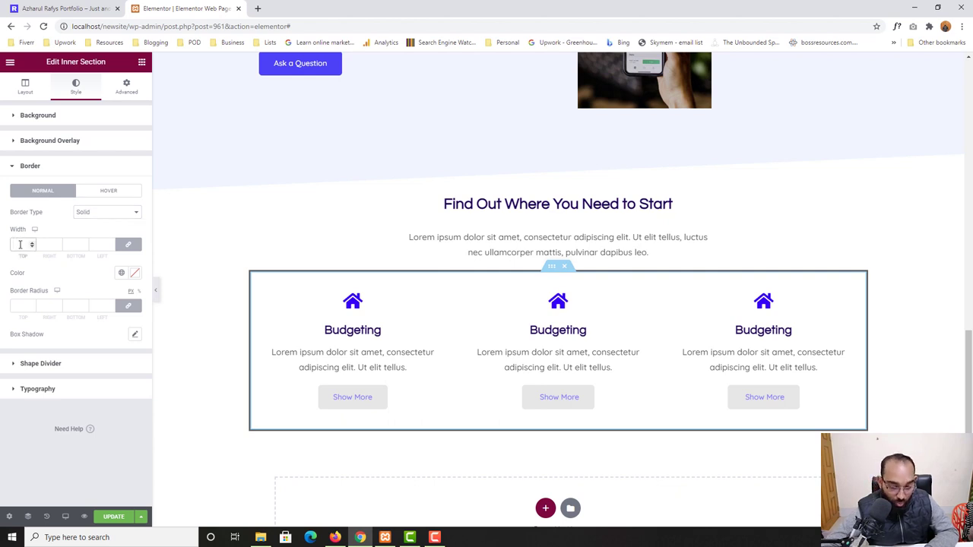
text(1)
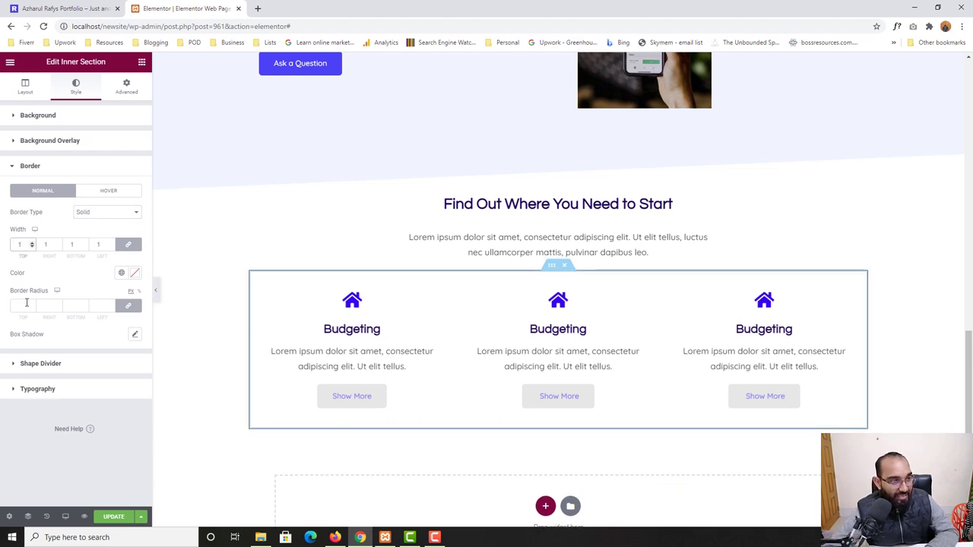
Set the inner section's border color to light gray #D8D8D8 and update the page
click(132, 275)
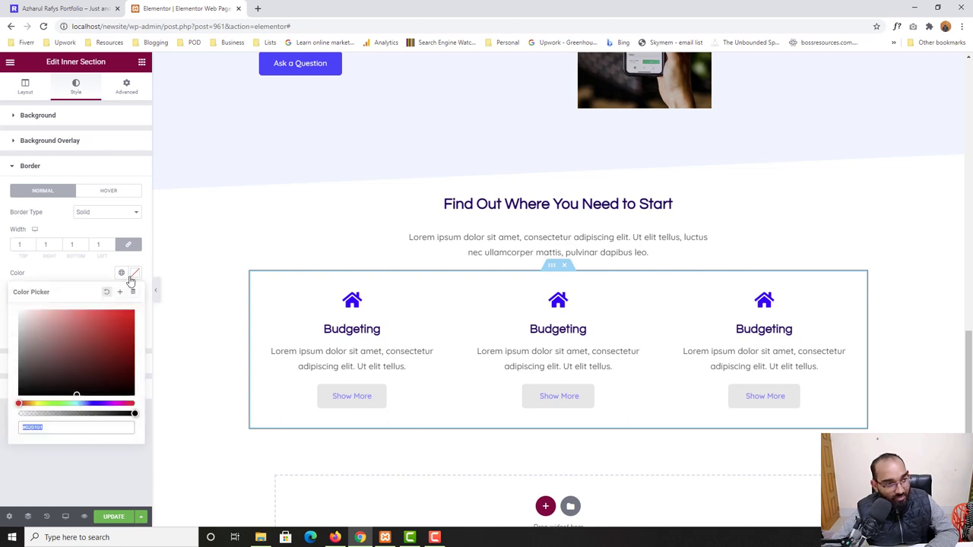
drag(32, 327, 18, 322)
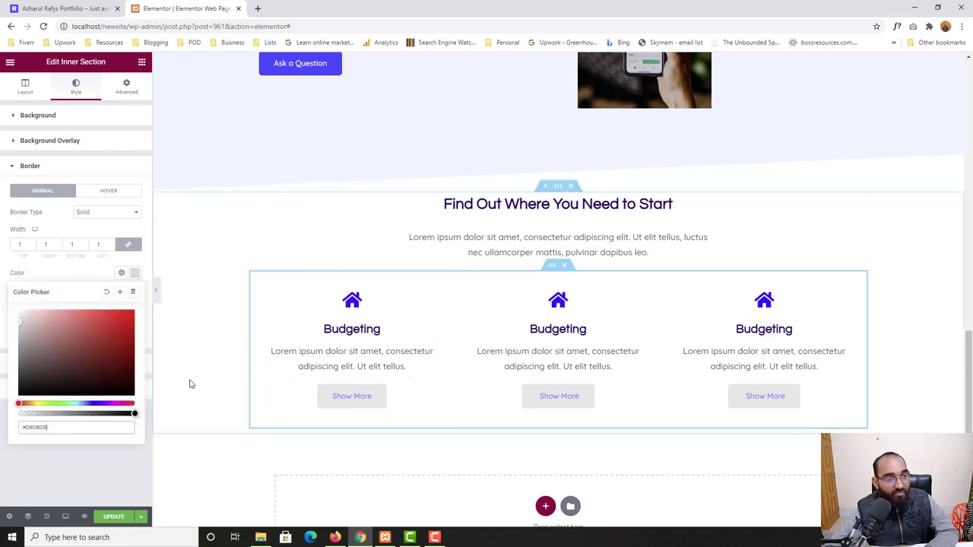
click(109, 522)
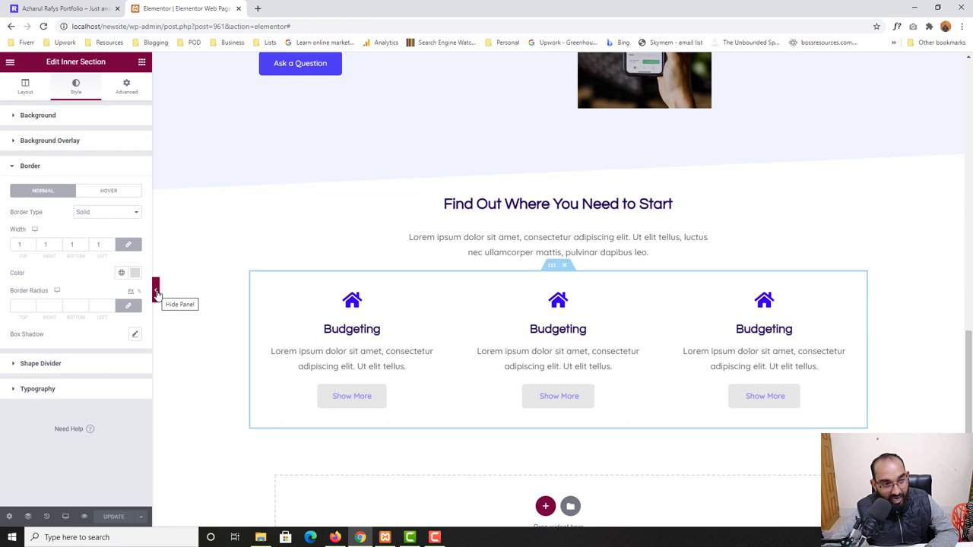
Preview the bordered inner section without the editing panel and compare it with the home page's card grid
click(157, 291)
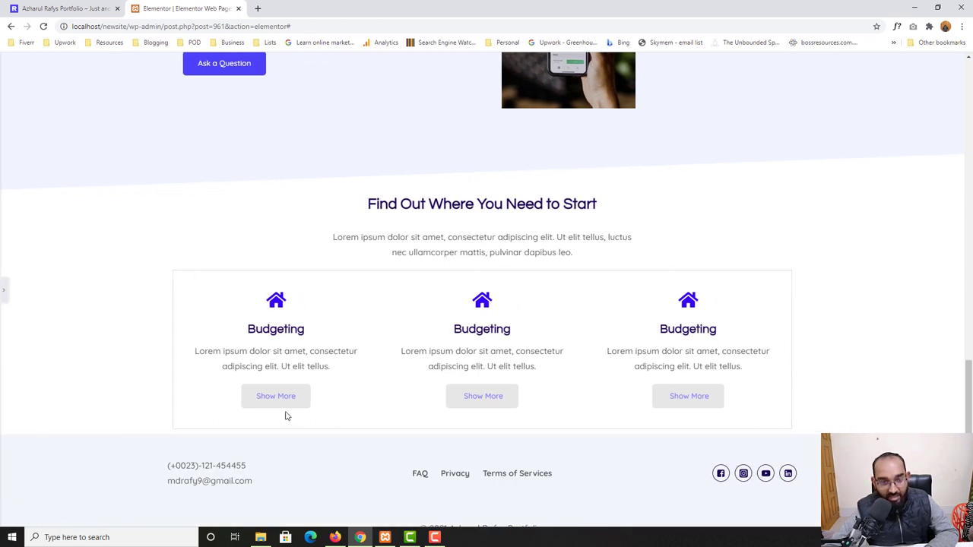
click(34, 10)
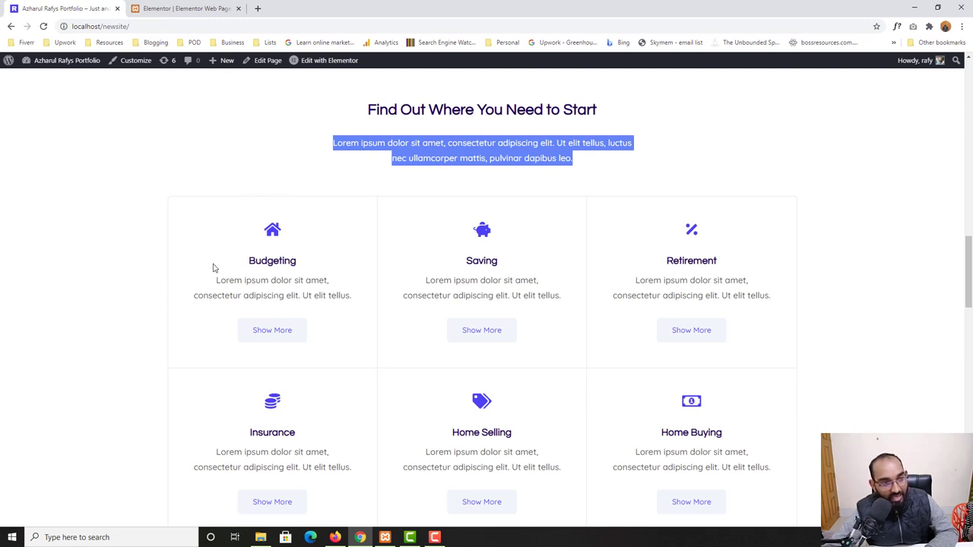
click(190, 8)
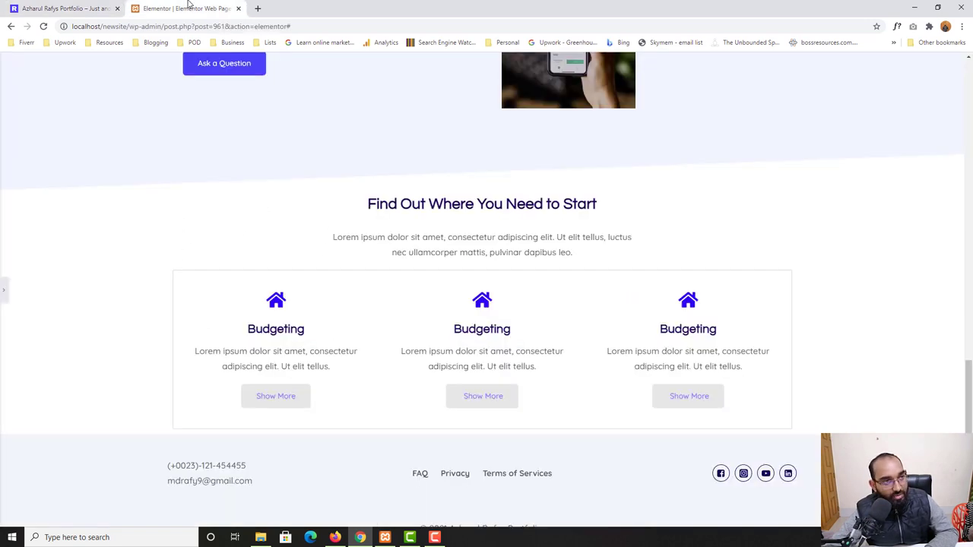
click(3, 292)
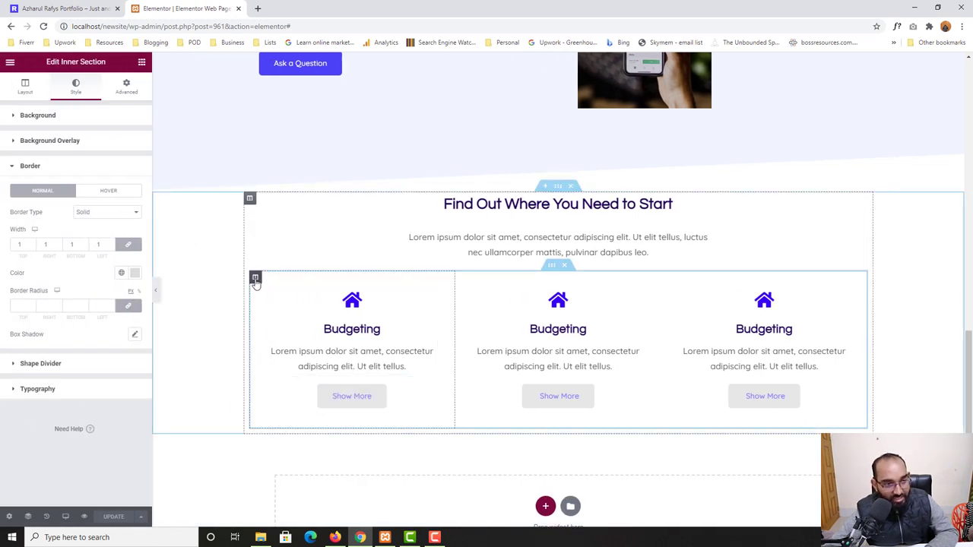
Give the first Budgeting column a solid border with unlinked widths: 1 px on its right side and 0 on the others
click(255, 279)
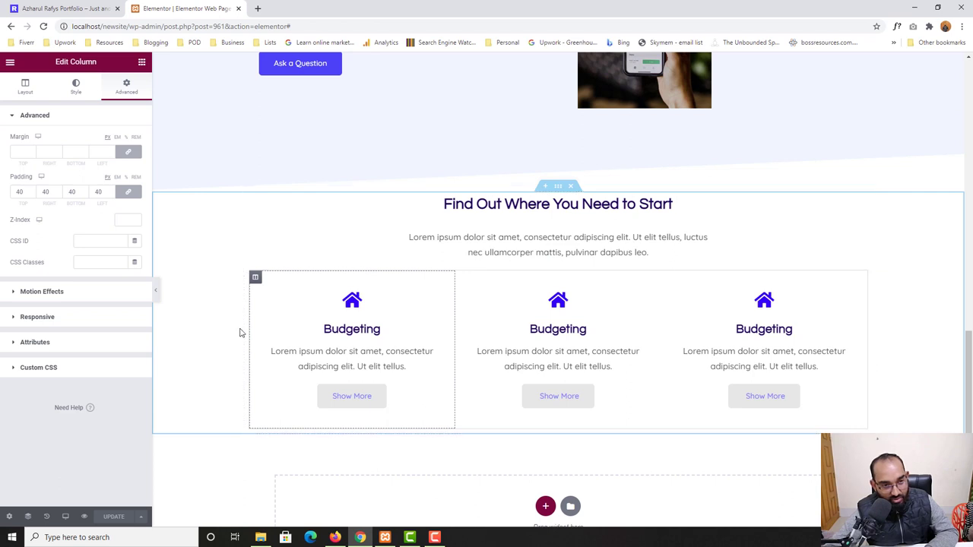
click(76, 91)
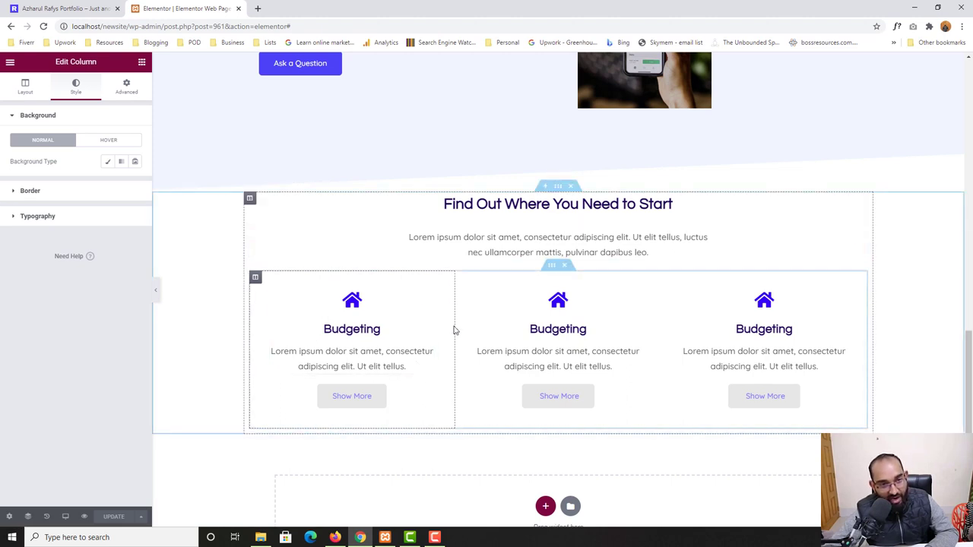
click(28, 191)
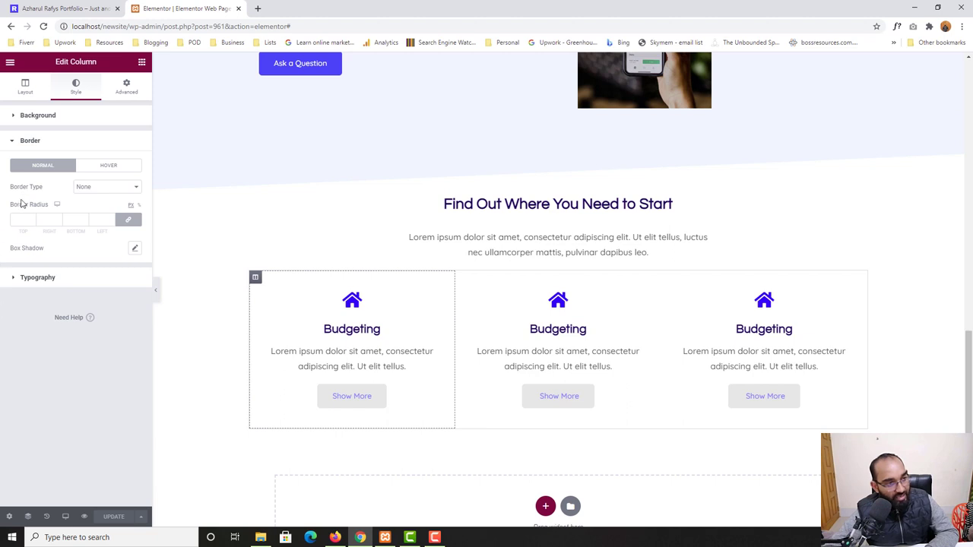
click(102, 190)
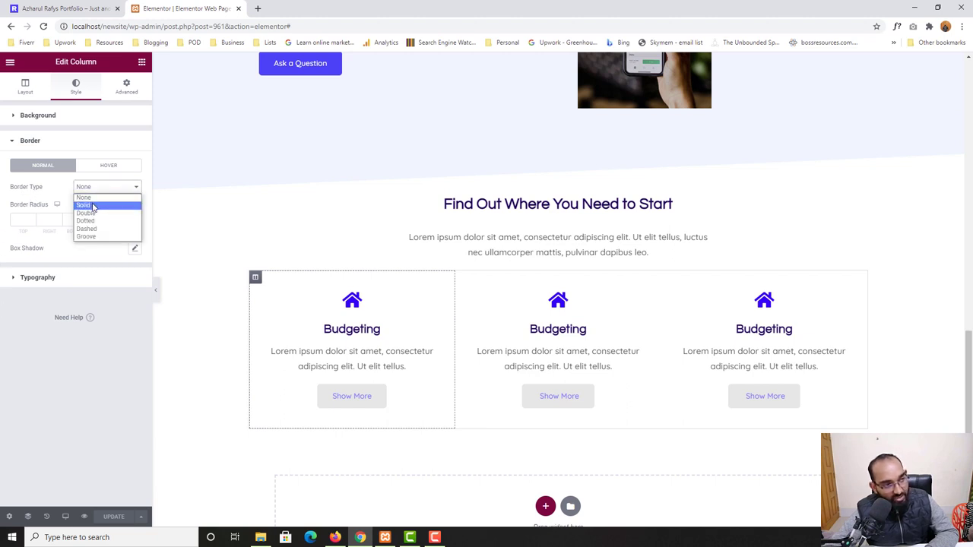
click(96, 206)
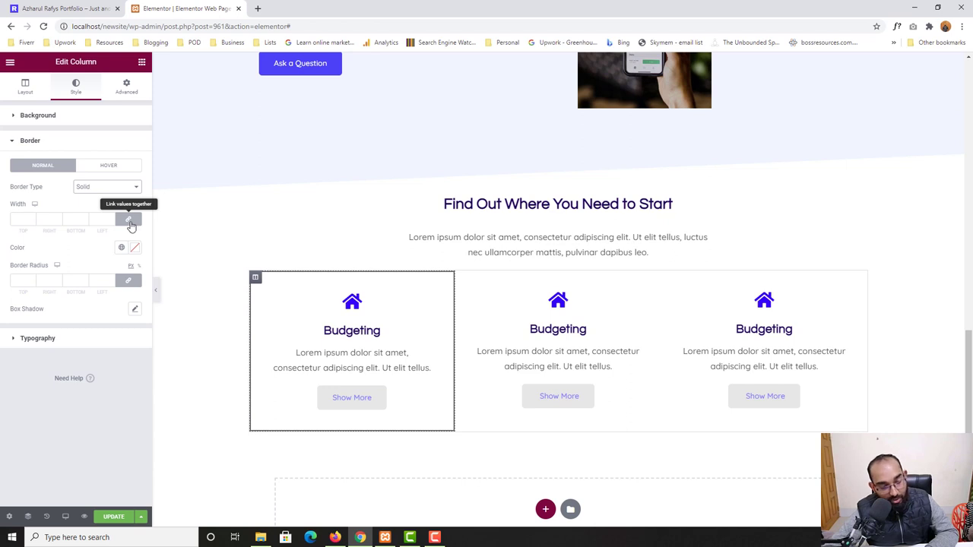
click(130, 221)
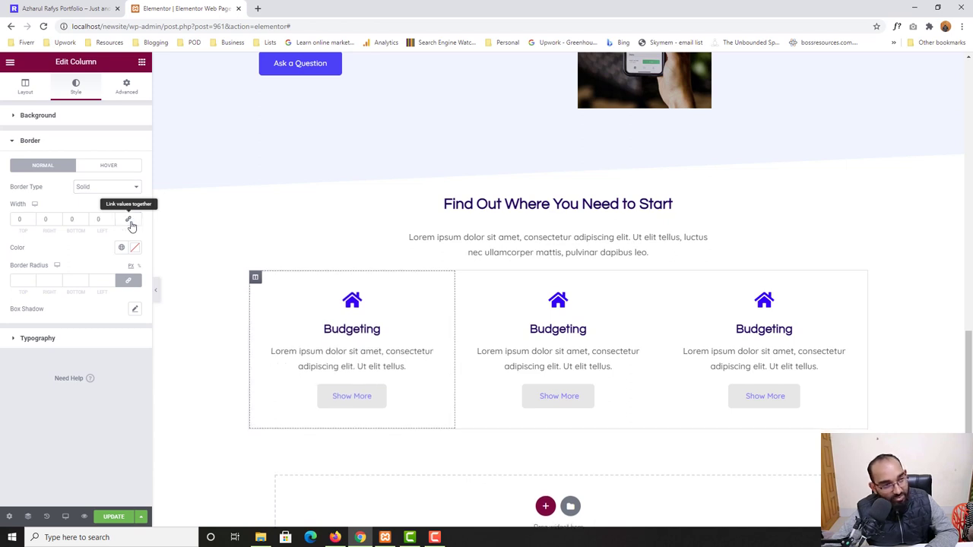
click(42, 220)
text(1)
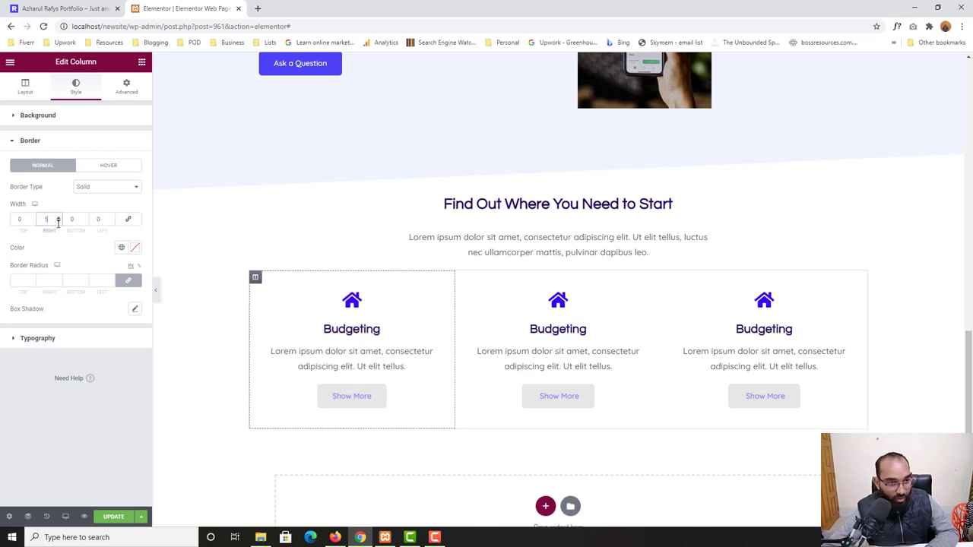
Set the first Budgeting column's border color to light gray #E8E8E8
click(134, 248)
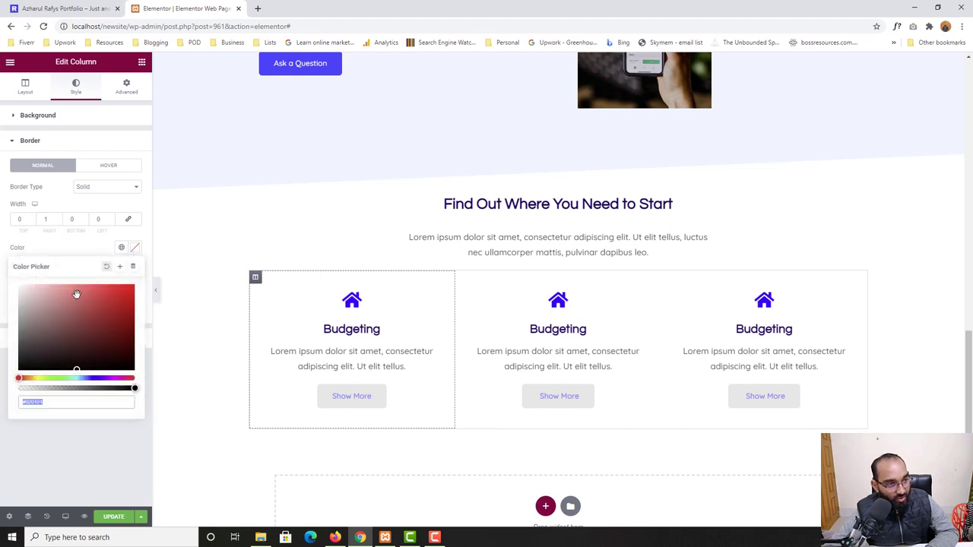
click(19, 303)
drag(20, 302, 13, 296)
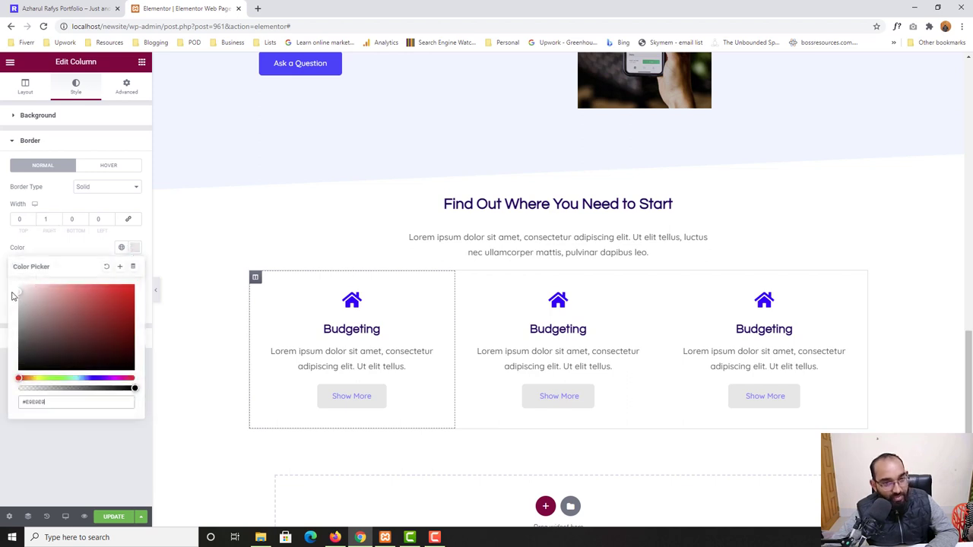
Preview the first column's divider line and compare it with the dividers on the home page
click(156, 295)
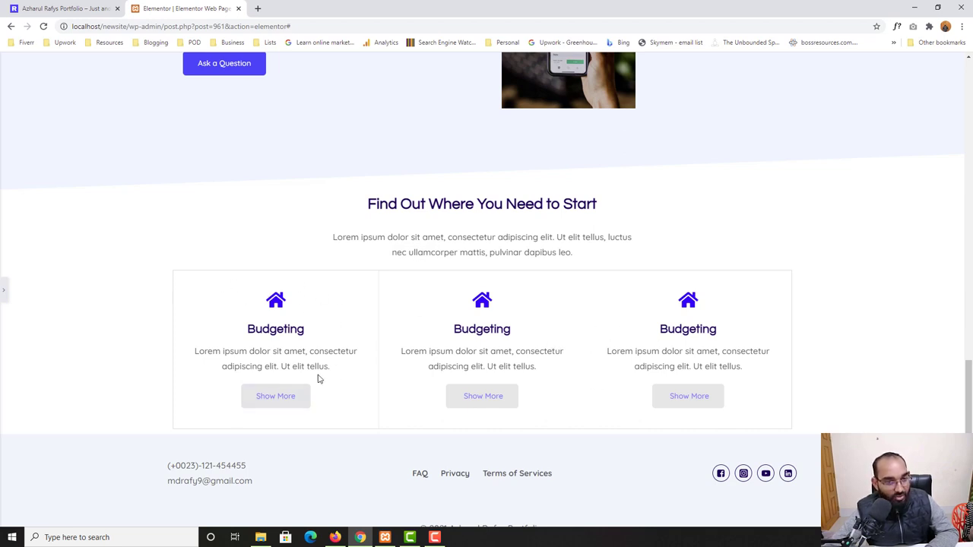
click(68, 8)
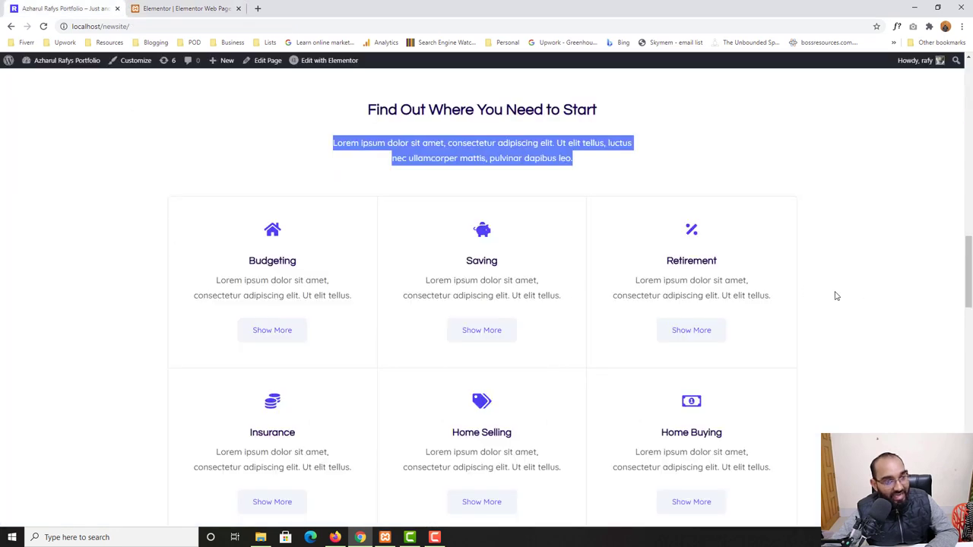
click(144, 9)
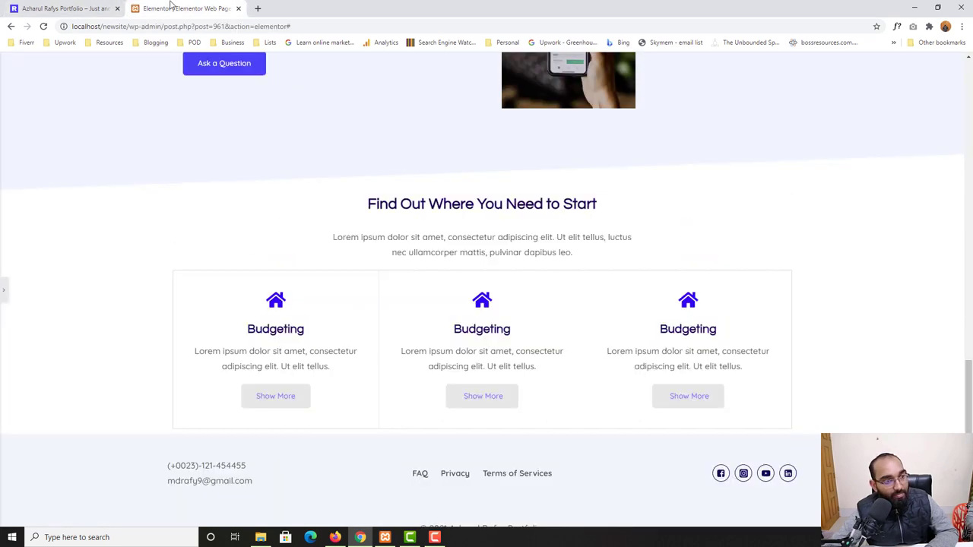
click(3, 297)
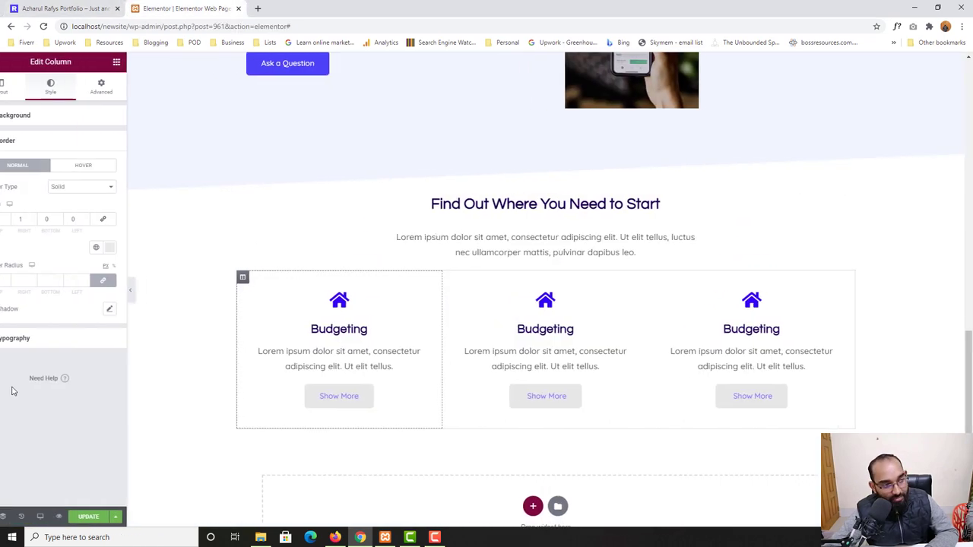
Copy the first Budgeting column and paste its style onto the middle column
right_click(255, 279)
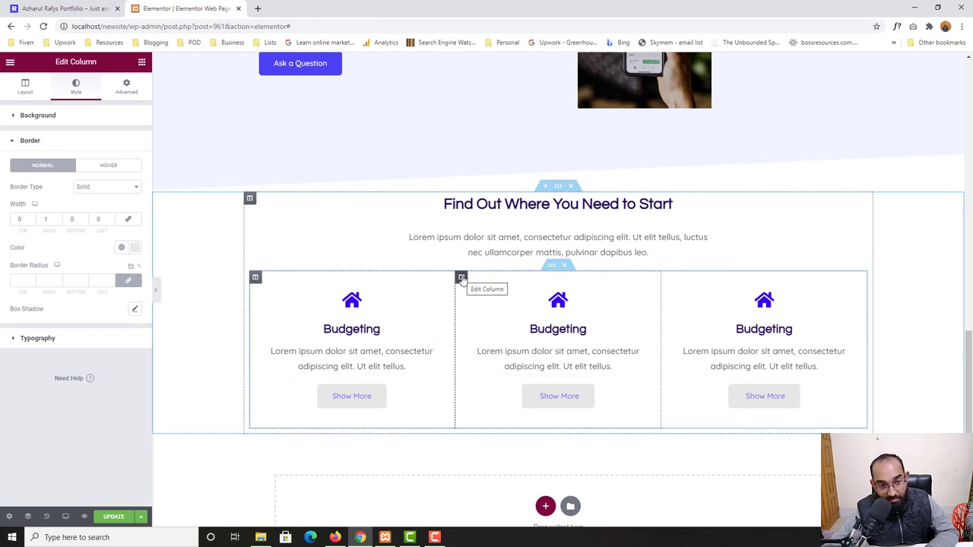
right_click(461, 279)
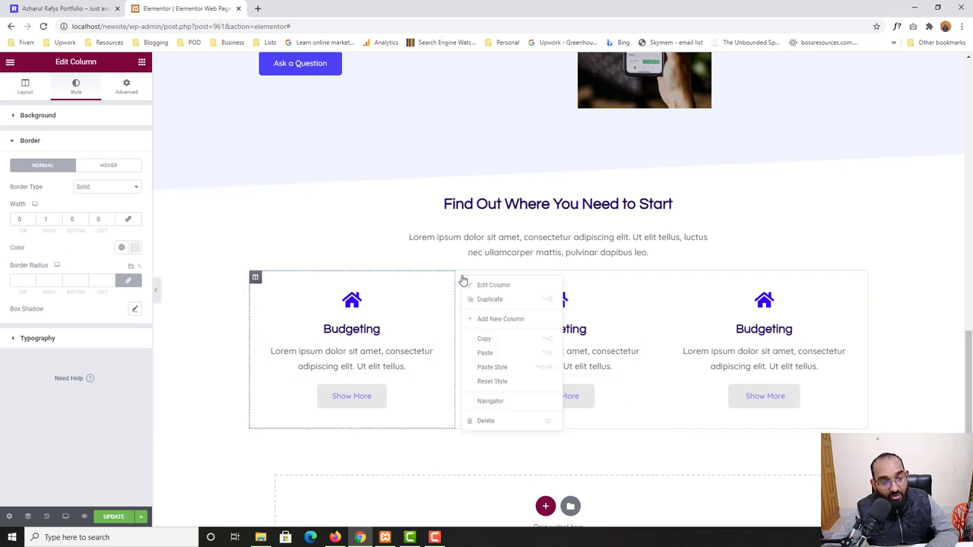
click(492, 369)
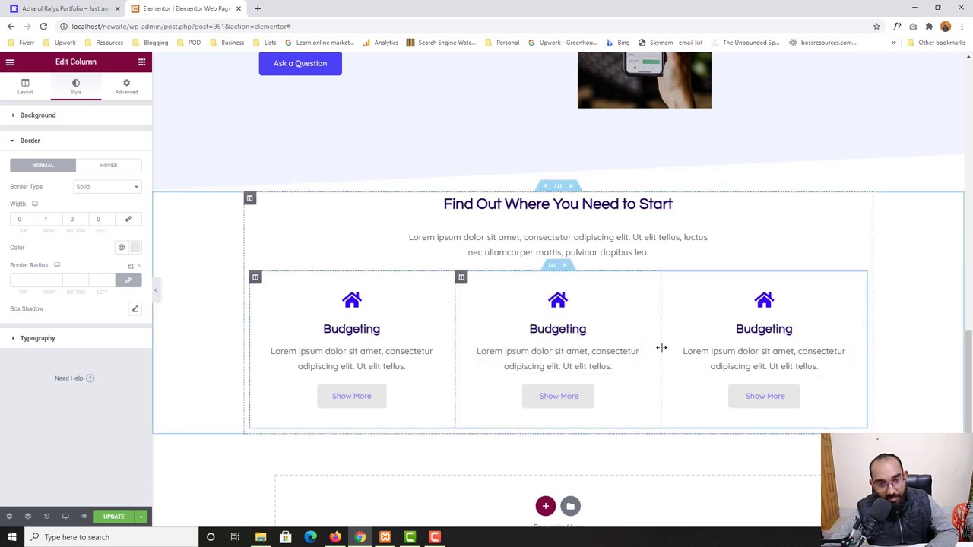
Preview the dividers between all three columns and look at the home page's card grid again
click(154, 293)
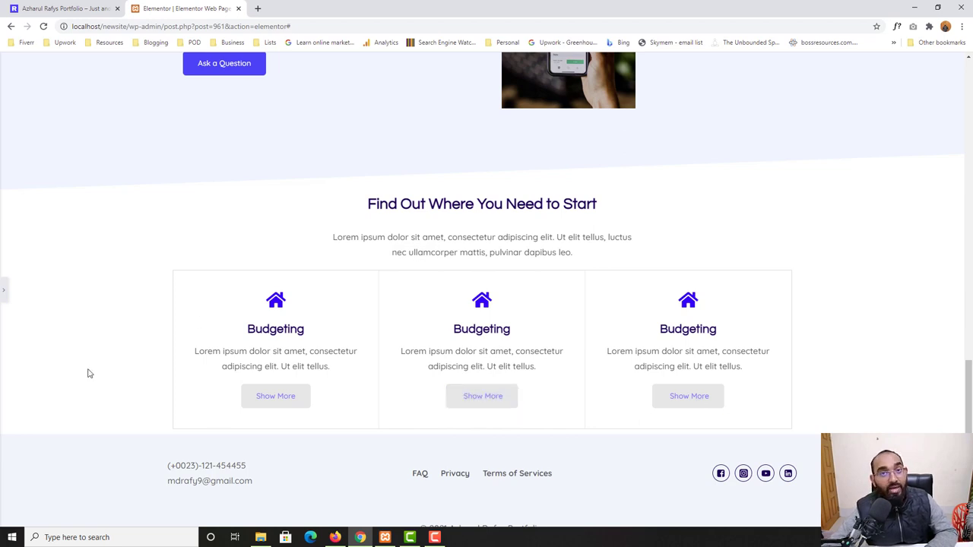
click(4, 301)
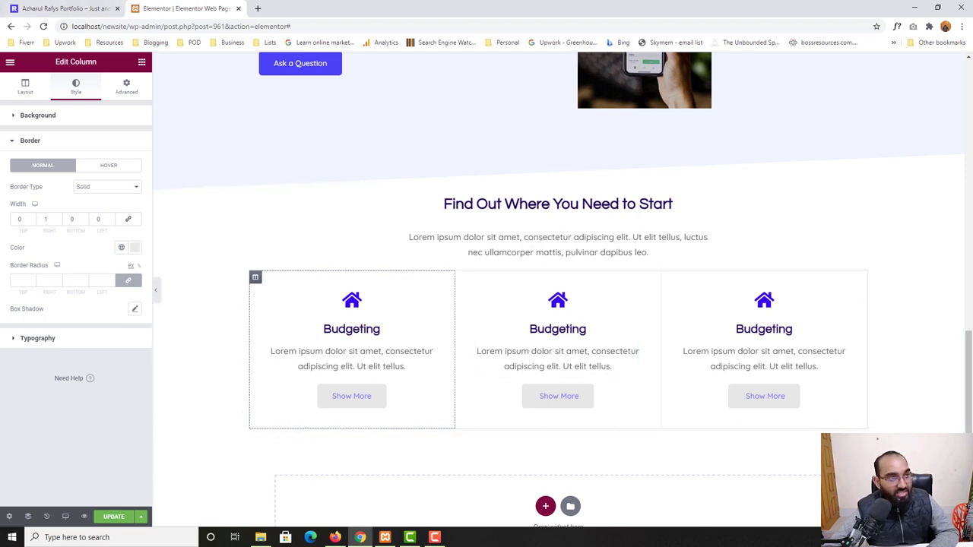
key(ctrl+shift+Tab)
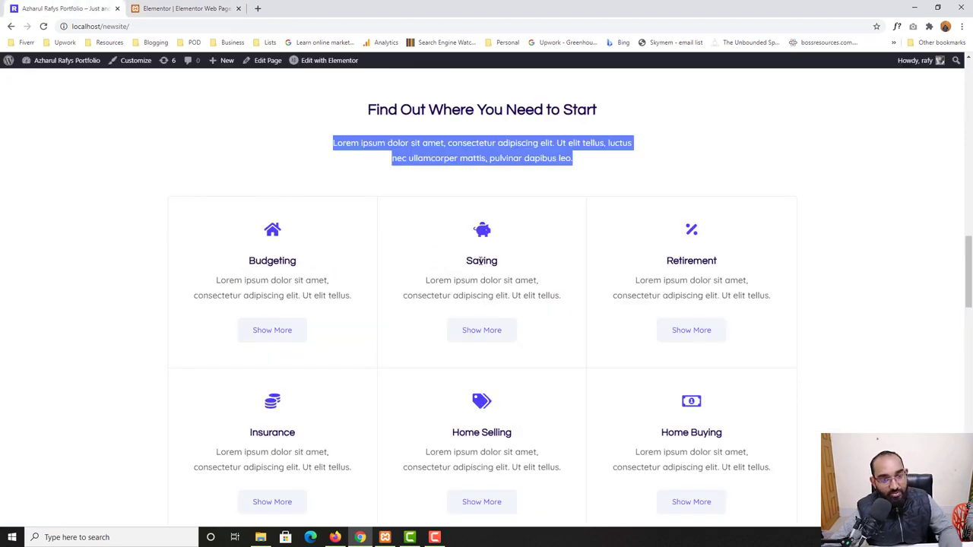
Open the icon library for the middle Budgeting icon box and search it for a saving icon
click(183, 9)
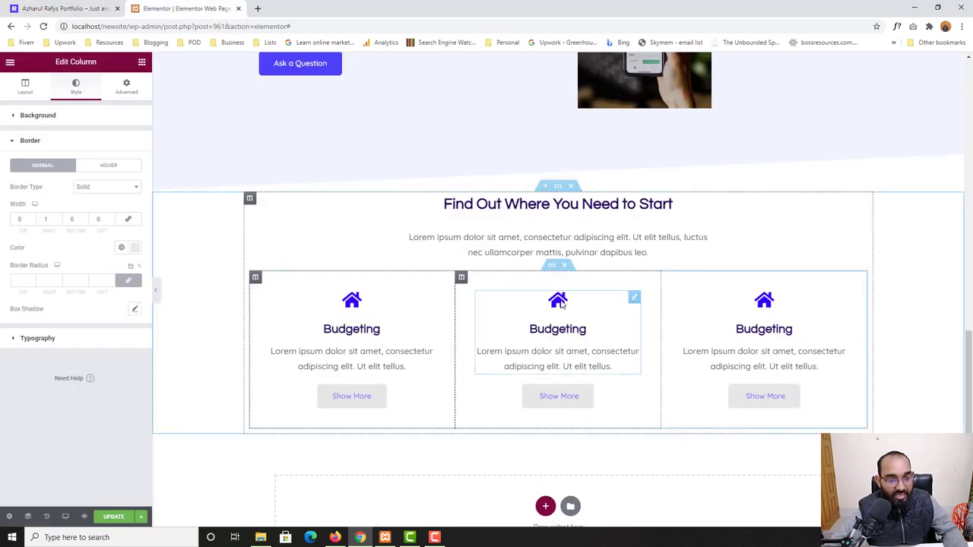
click(51, 195)
key(ctrl+shift+Tab)
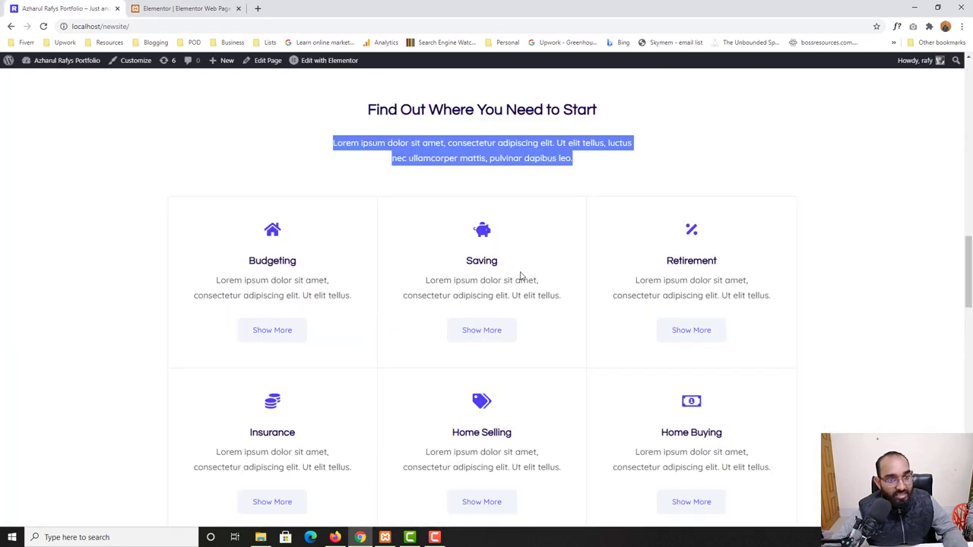
key(ctrl+Tab)
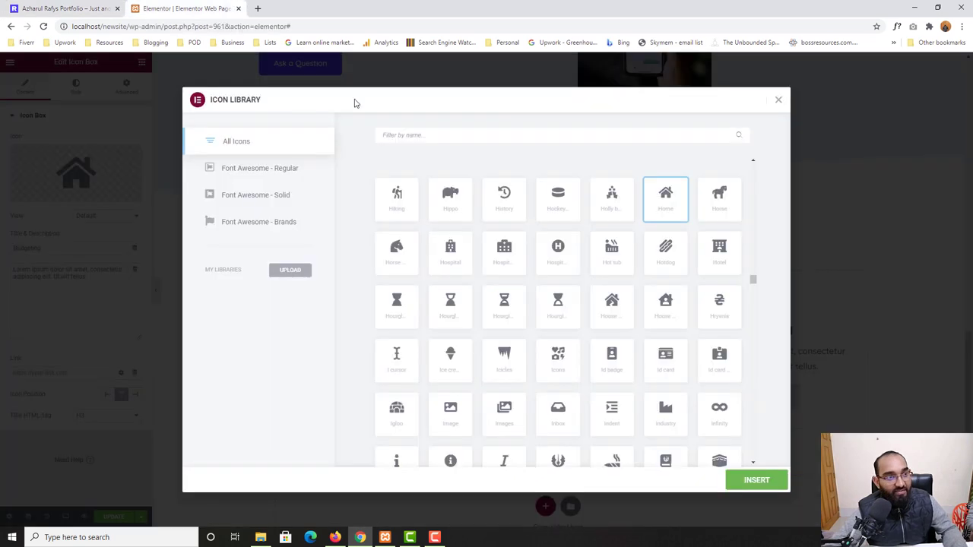
click(504, 135)
text(sa)
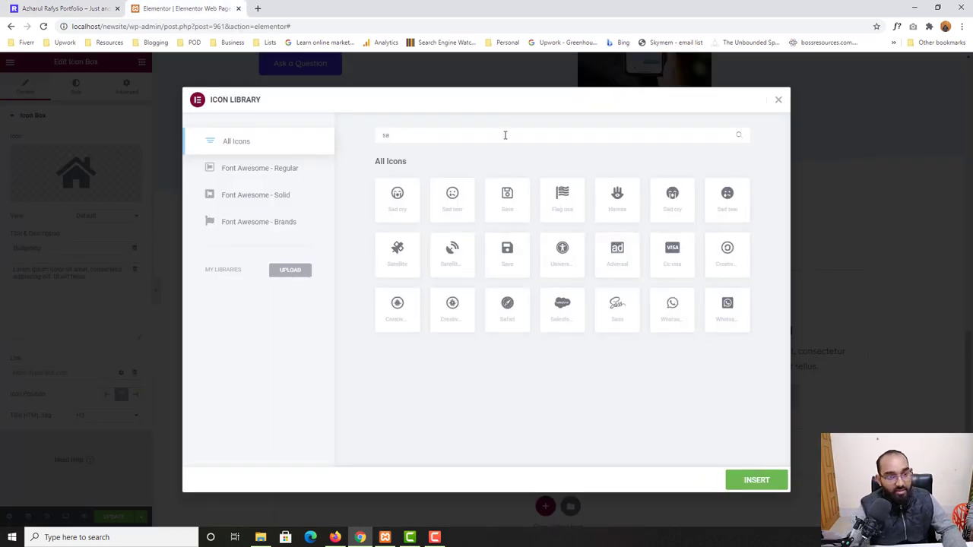
text(ve)
key(BackSpace)
key(BackSpace)
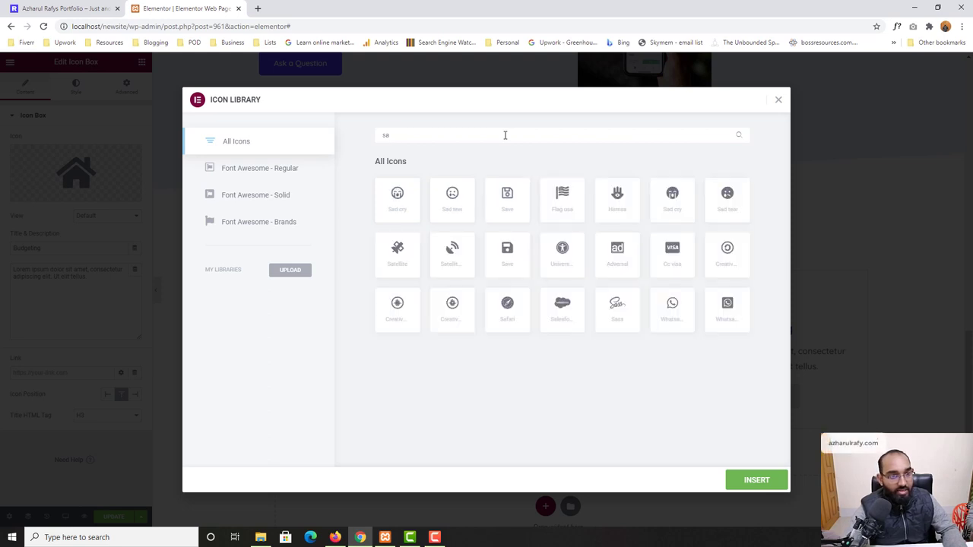
text(vin)
key(BackSpace)
key(BackSpace)
key(BackSpace)
key(BackSpace)
key(BackSpace)
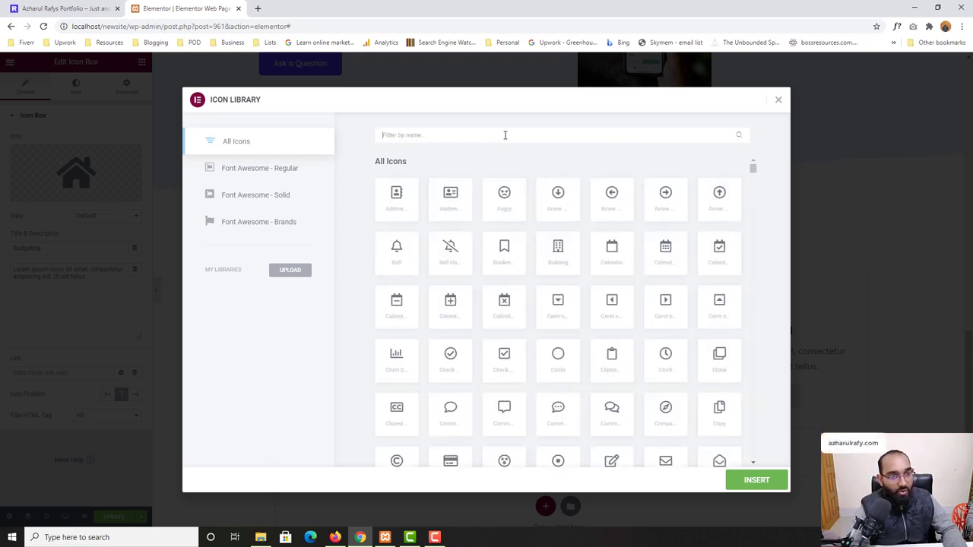
Search the icon library for "bank" and insert the piggy bank icon into the middle icon box
text(bangk)
key(BackSpace)
key(BackSpace)
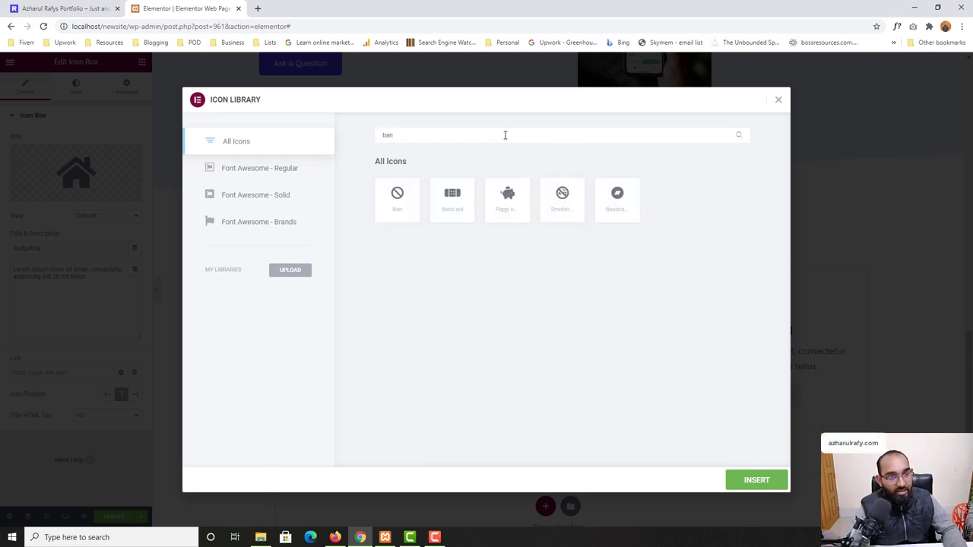
text(k)
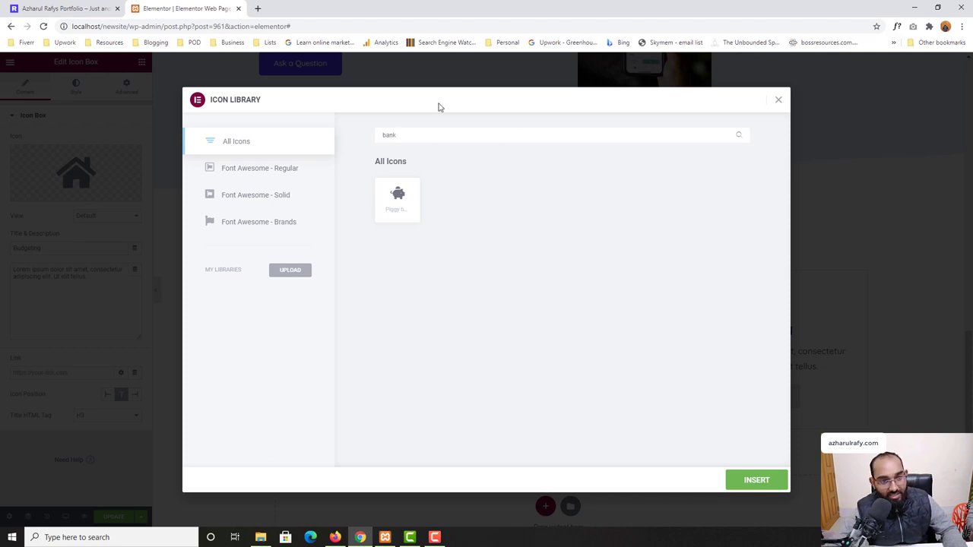
click(401, 194)
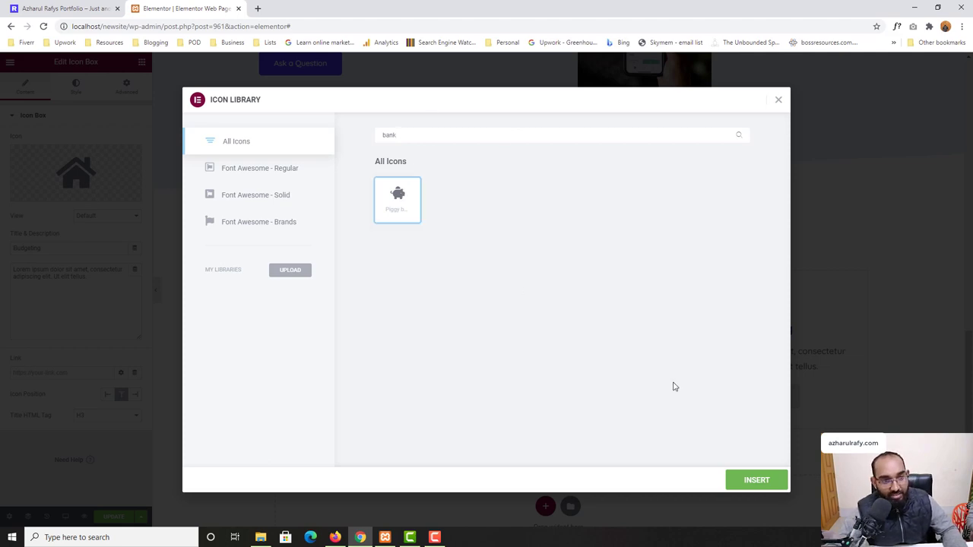
click(773, 483)
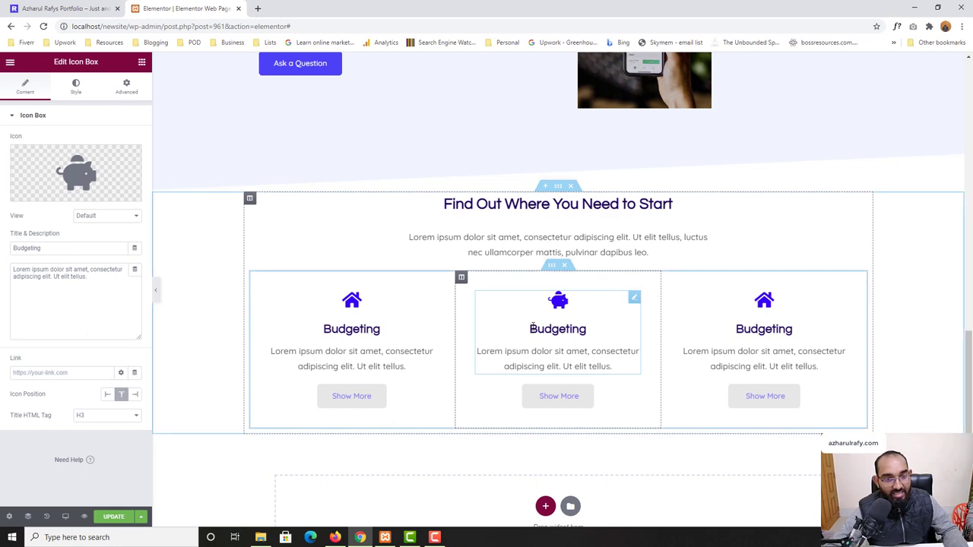
Check the middle card's title on the home page and set the middle icon box's title to "Saving"
click(48, 6)
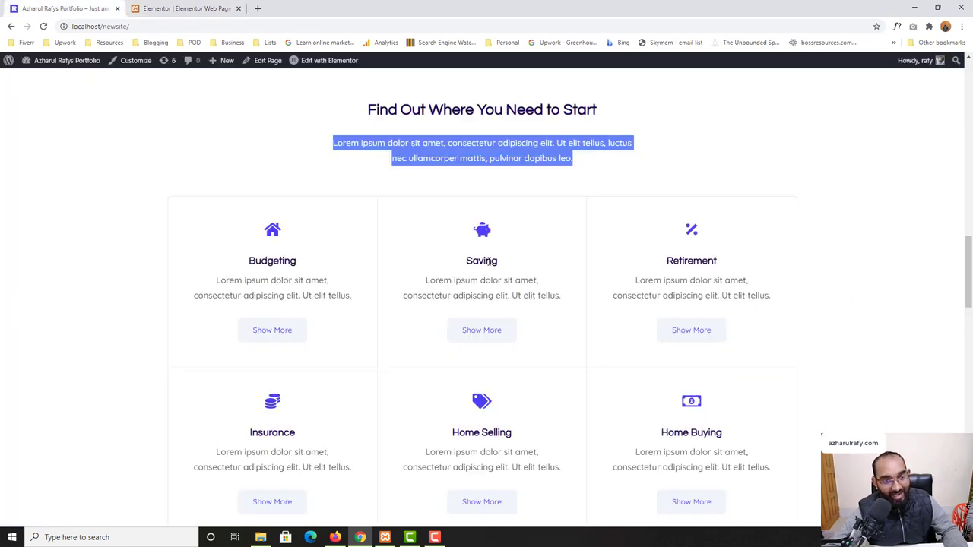
key(ctrl+Tab)
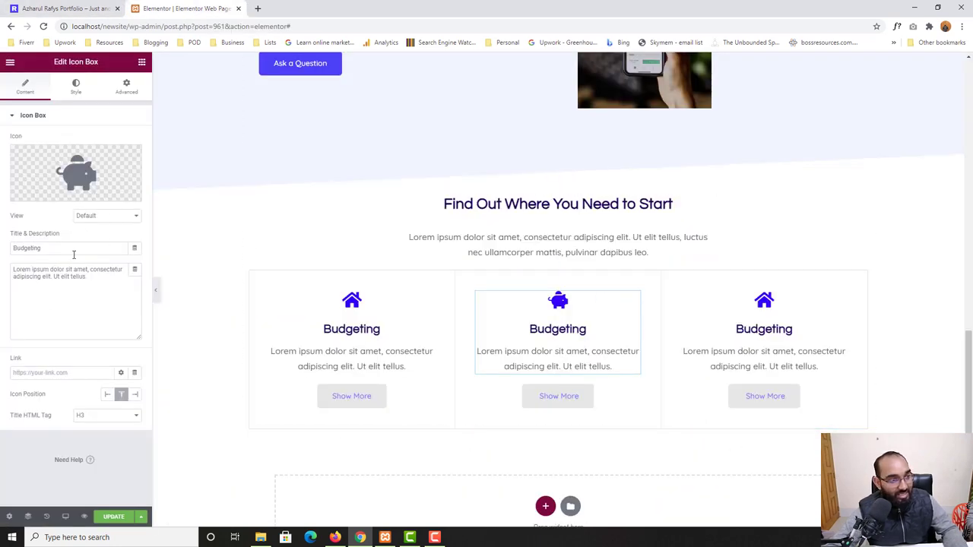
double_click(74, 251)
text(Saving)
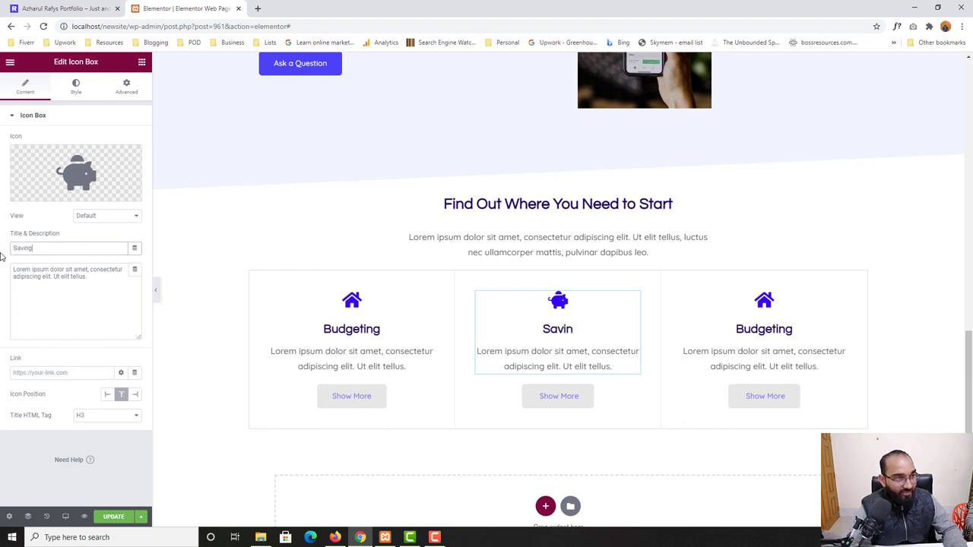
Compare the Saving card's description on the home page with the rebuilt card's text
click(57, 8)
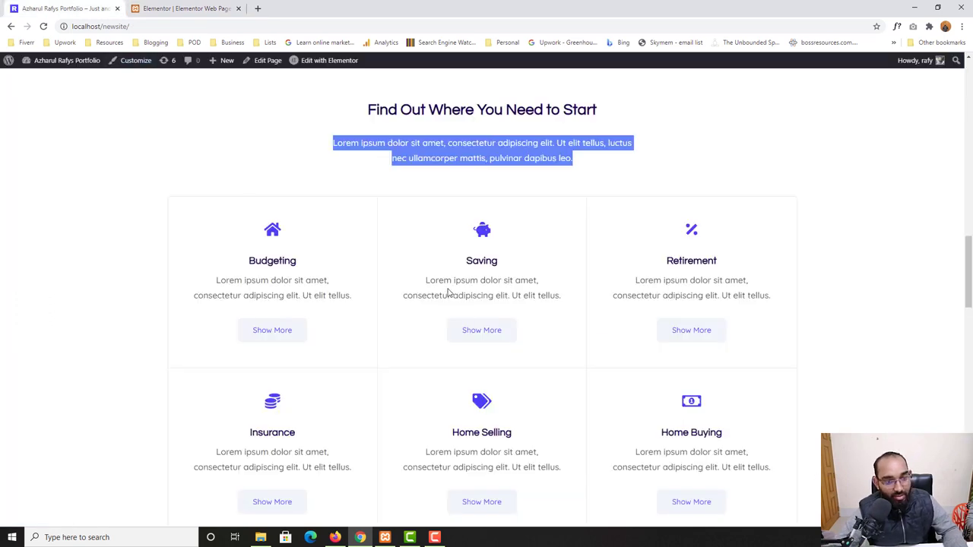
drag(427, 281, 561, 297)
key(ctrl+Tab)
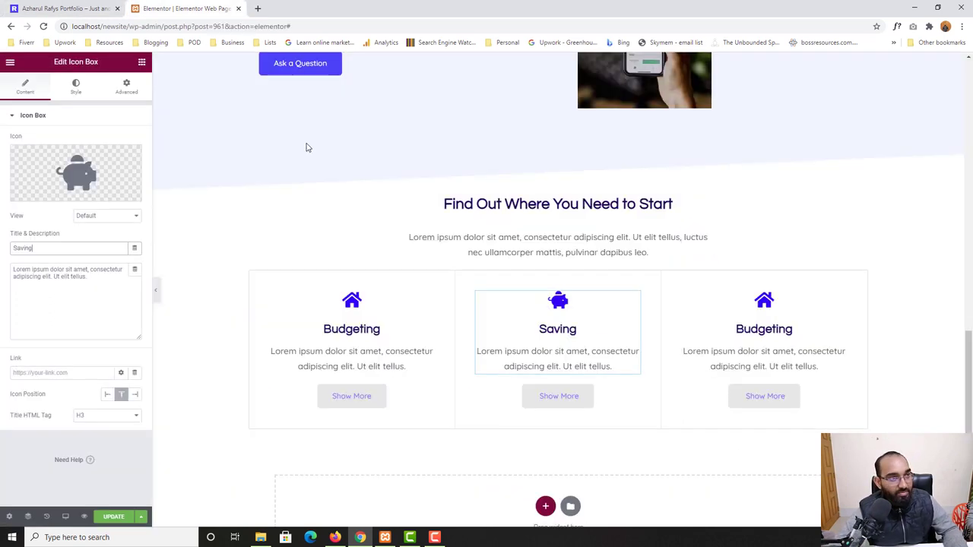
key(ctrl+Tab)
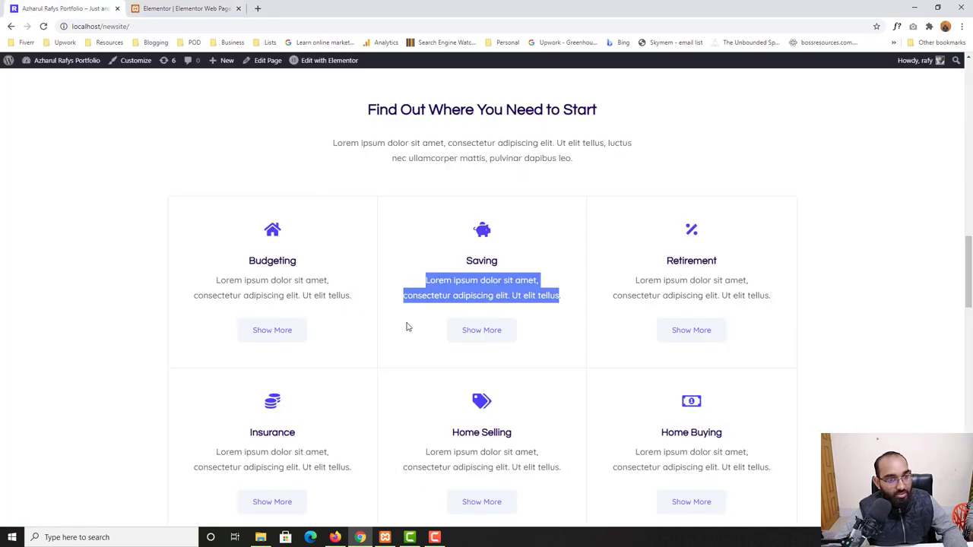
Check the Retirement card on the home page and replace the third icon box's icon with the percentage icon, searching for "per"
double_click(677, 260)
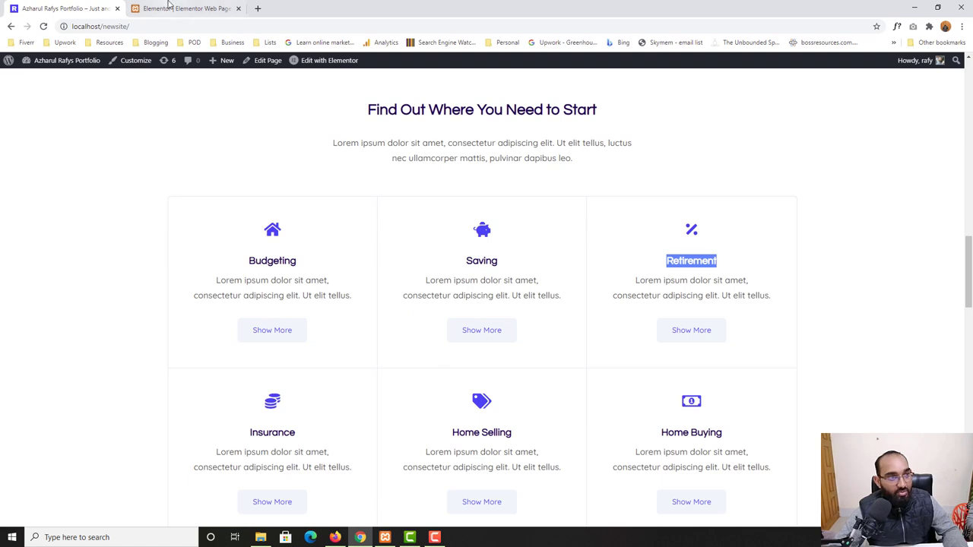
click(169, 9)
click(766, 304)
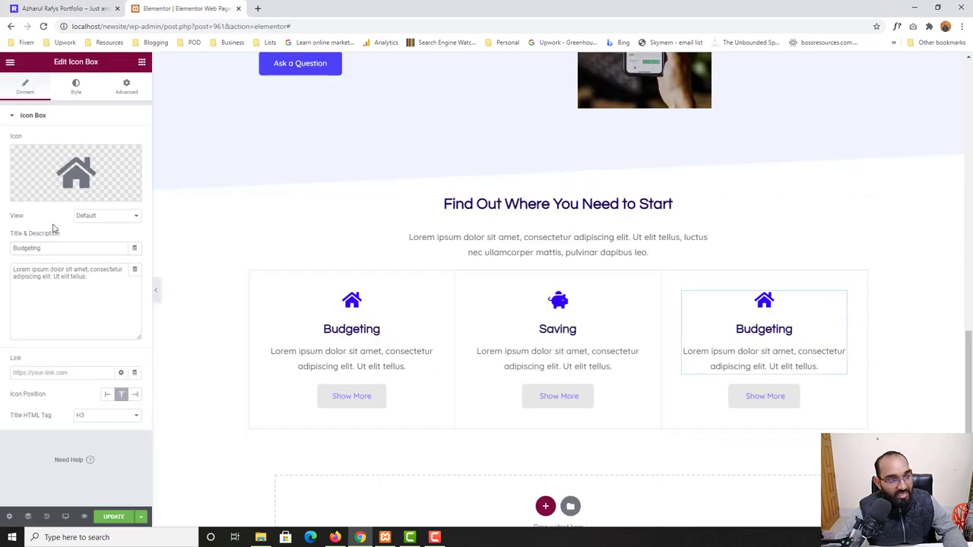
click(114, 188)
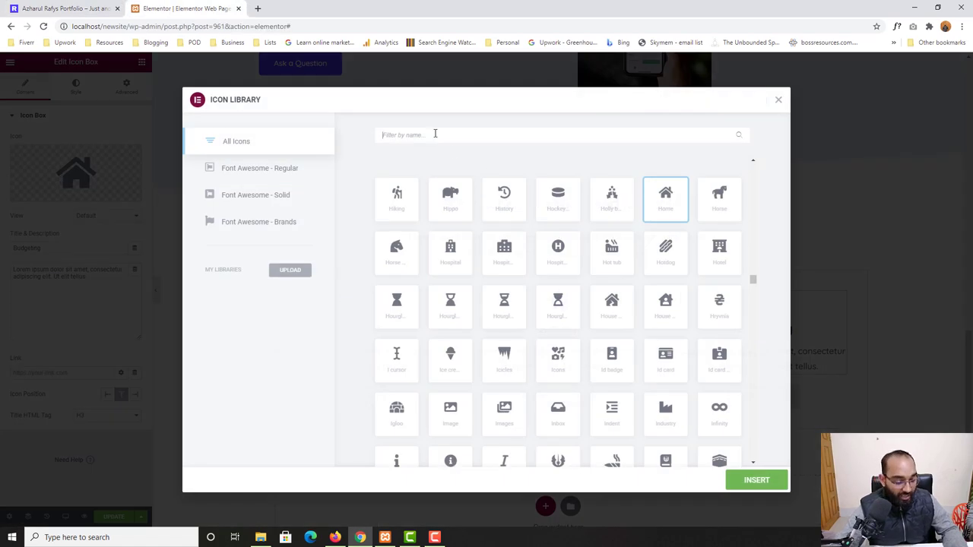
text(per)
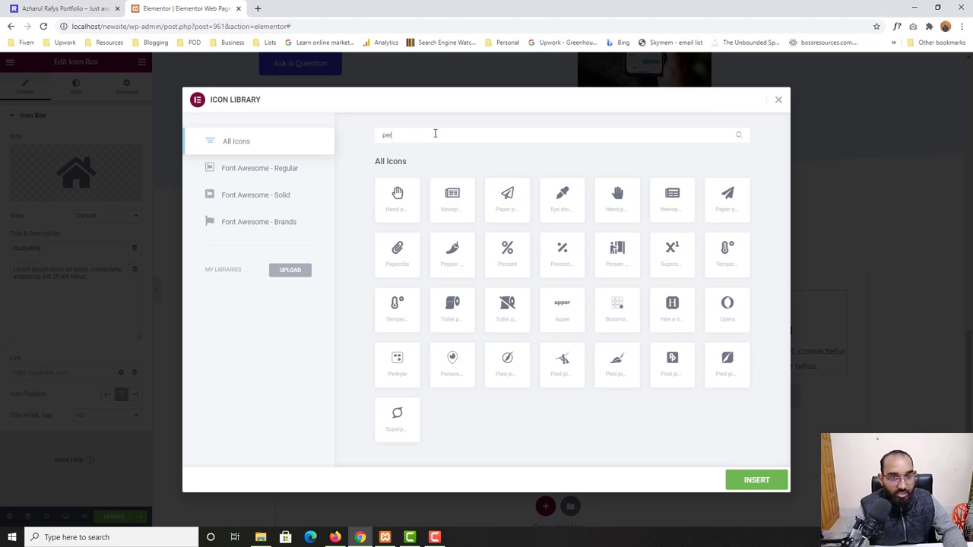
click(87, 7)
click(173, 6)
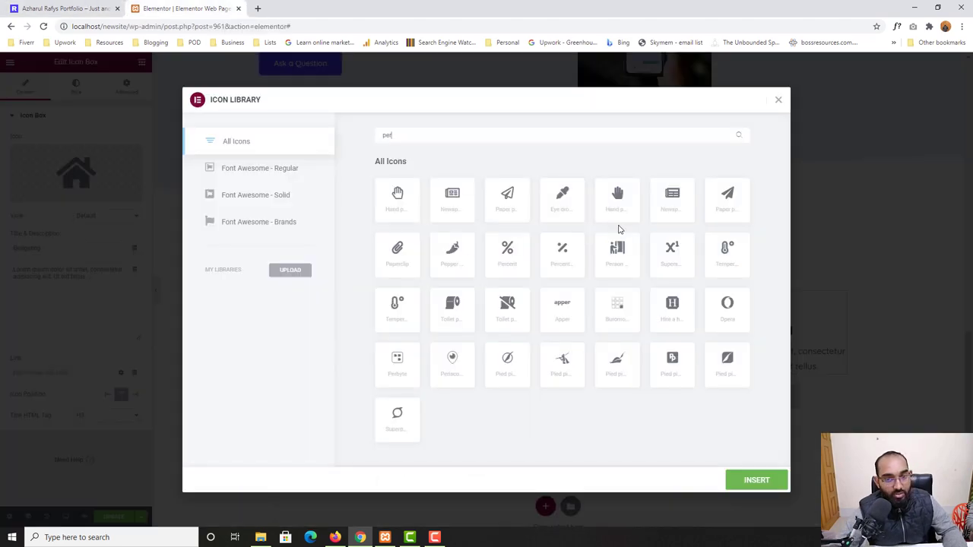
click(578, 258)
click(760, 482)
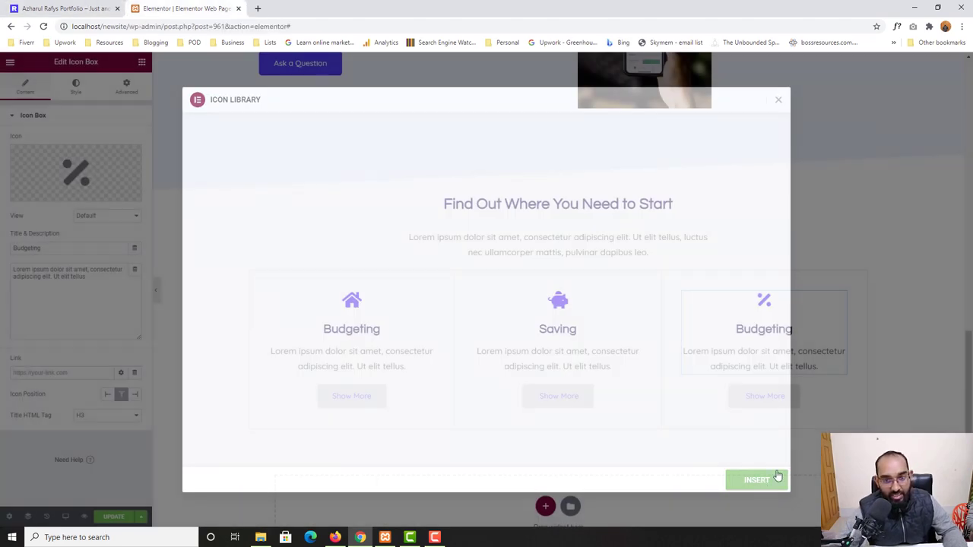
Set the third icon box's title to "Retirement", as on the home page
key(ctrl+shift+Tab)
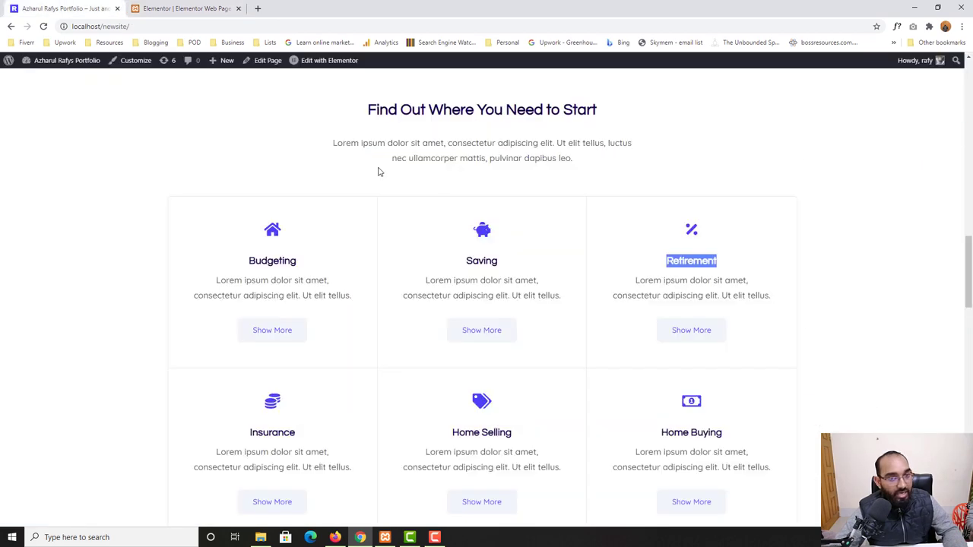
key(ctrl+Tab)
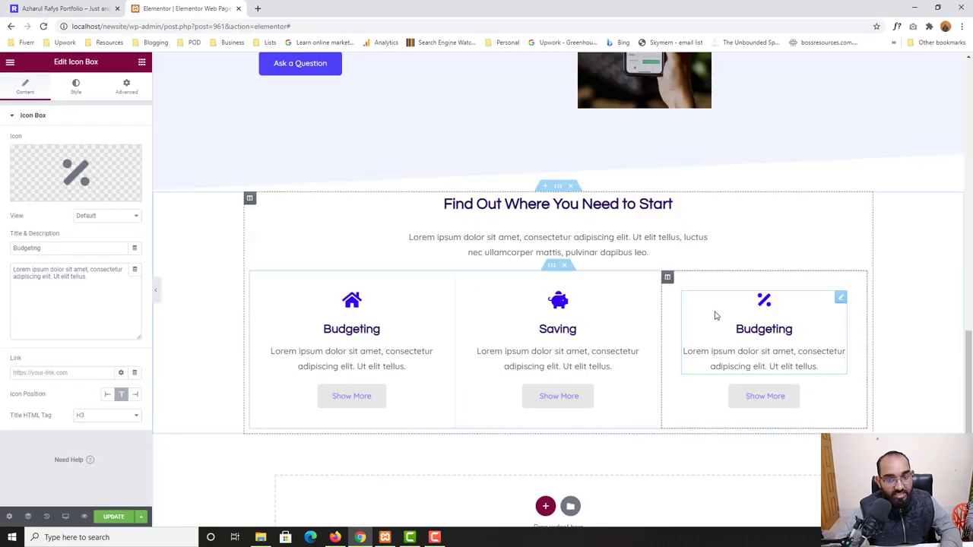
double_click(26, 248)
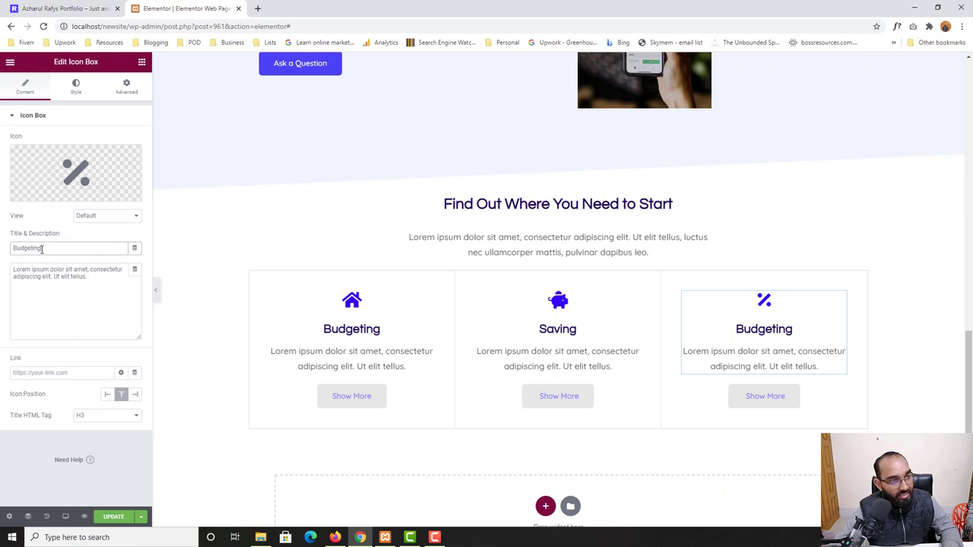
text(Retirement)
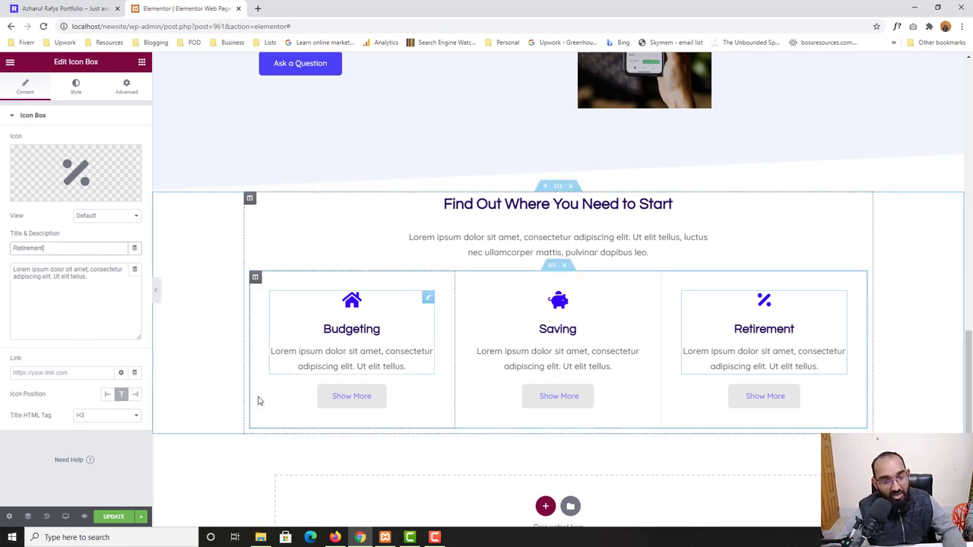
Open the Budgeting card's Show More button settings and examine its link
click(360, 400)
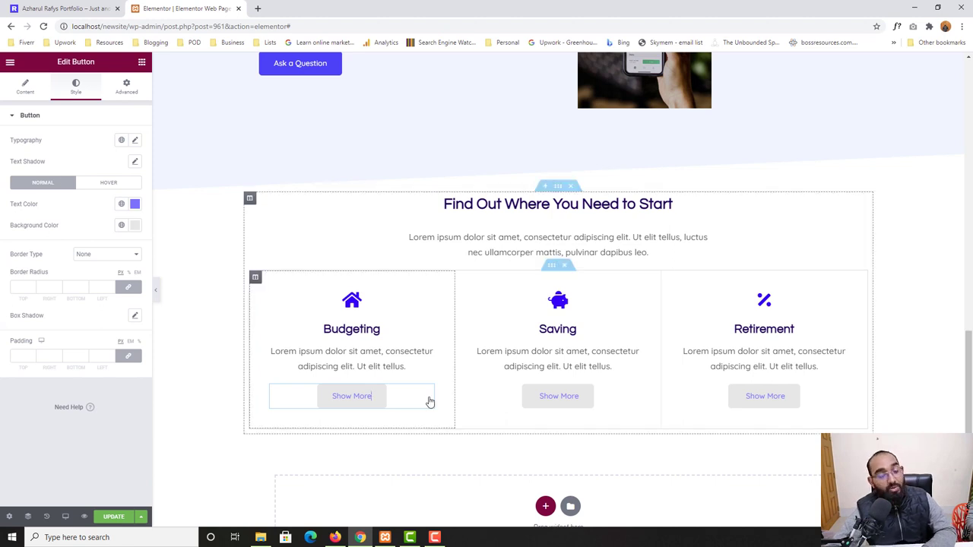
scroll(395, 388, down, 1)
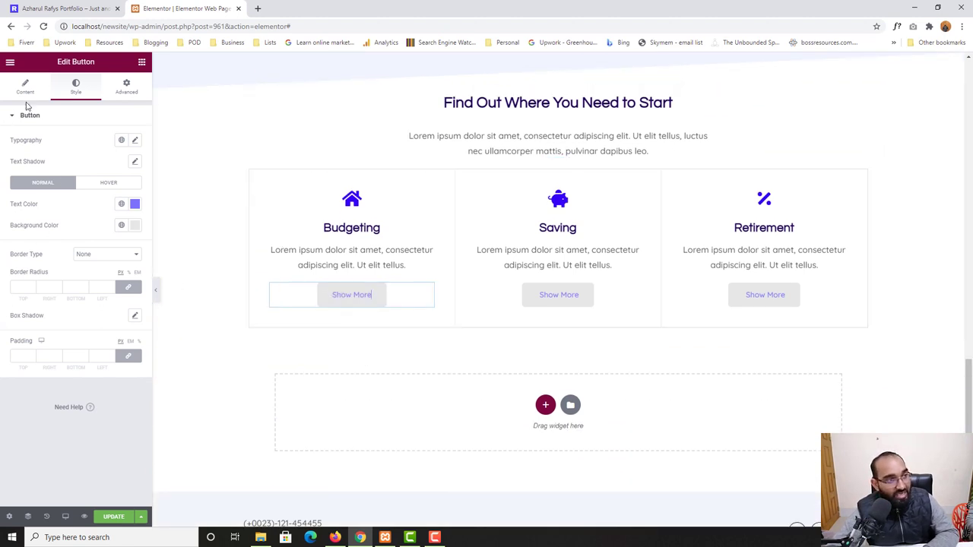
click(26, 94)
click(35, 194)
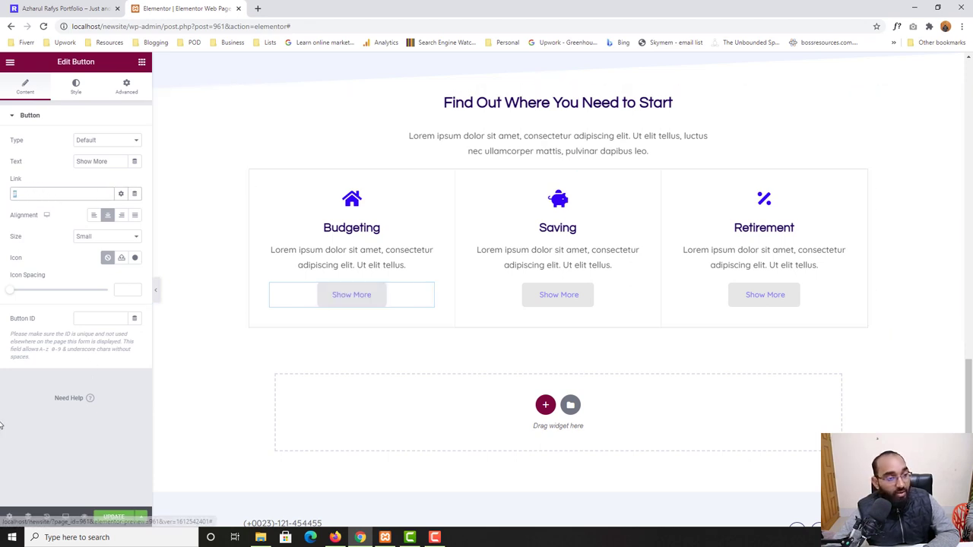
Look at the home page's second row of cards and duplicate the three-column inner section below the first row
scroll(382, 377, up, 1)
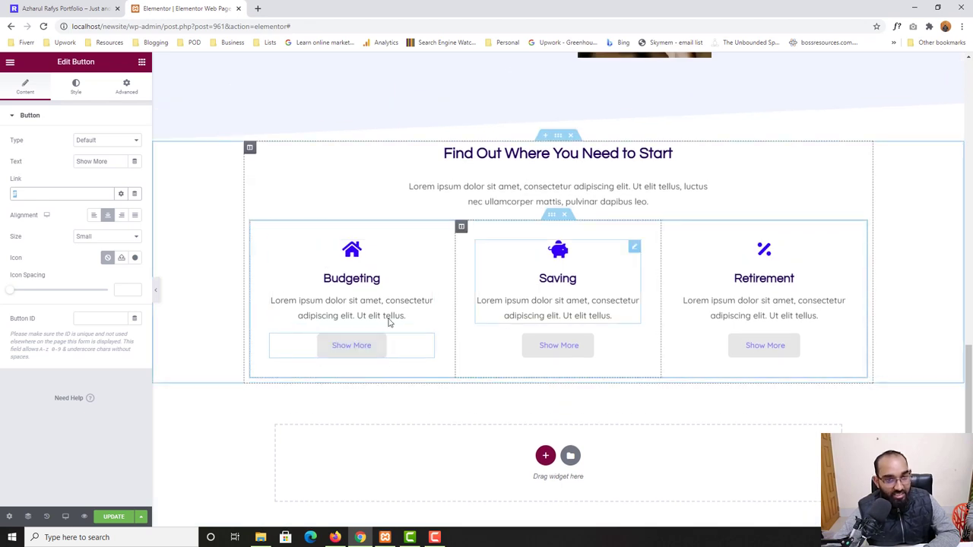
click(76, 9)
scroll(51, 321, down, 2)
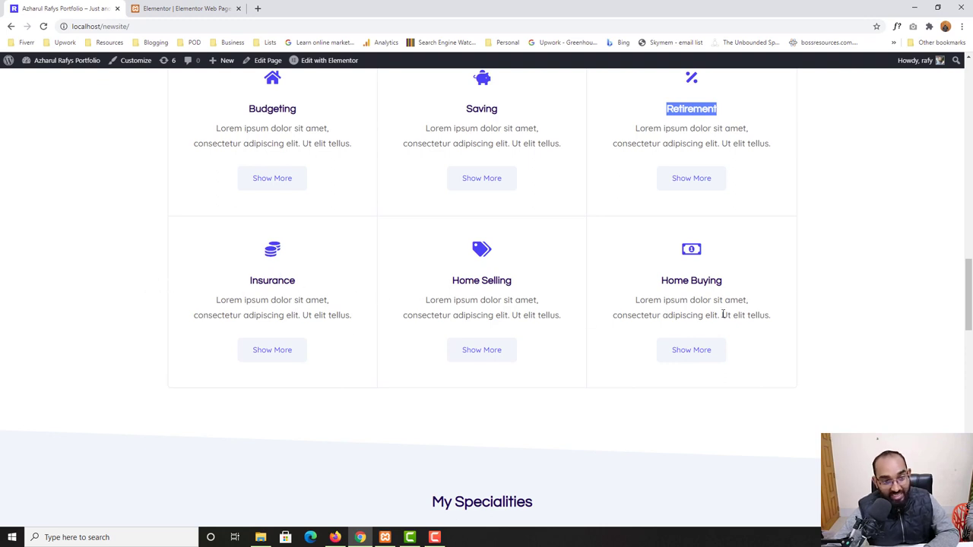
key(ctrl+Tab)
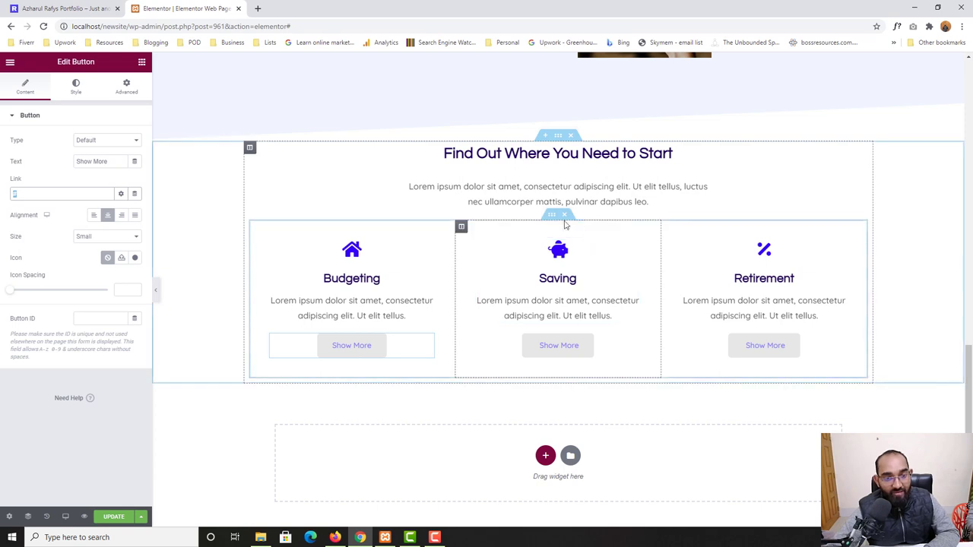
click(553, 216)
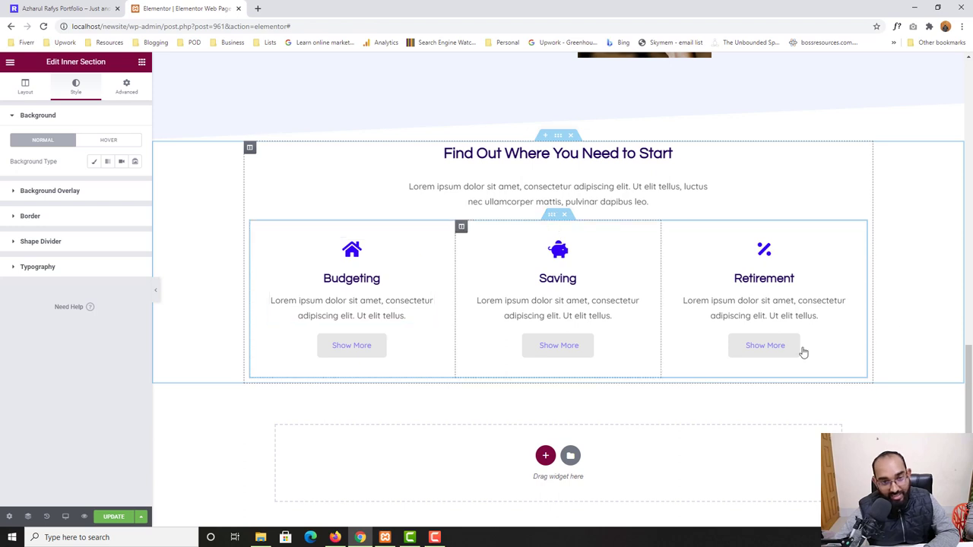
right_click(556, 216)
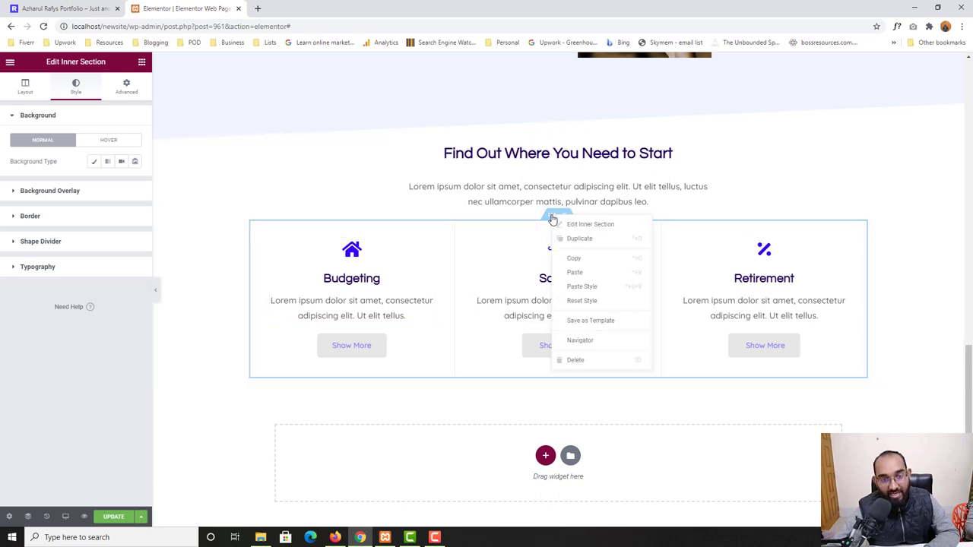
click(598, 241)
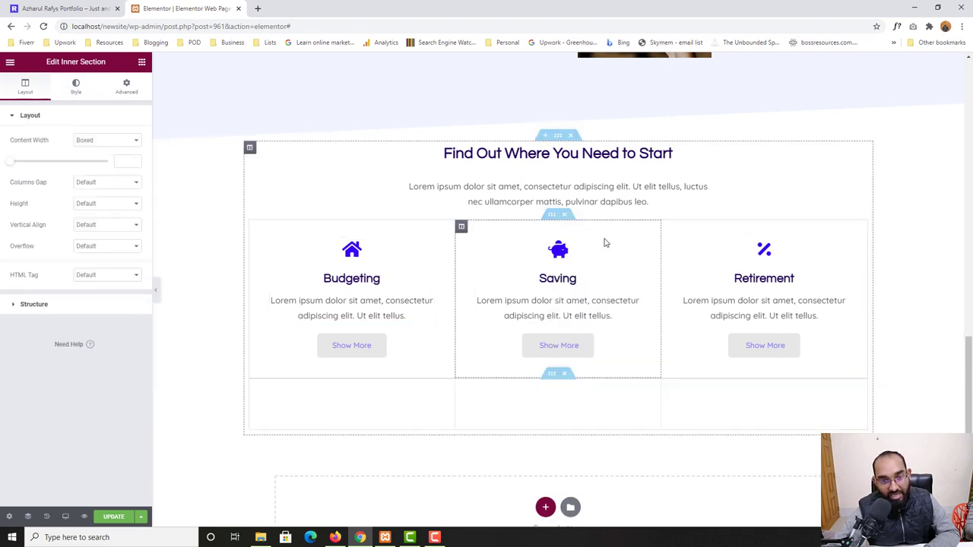
Update the page and preview it, checking the border between the two rows of cards
scroll(642, 395, down, 3)
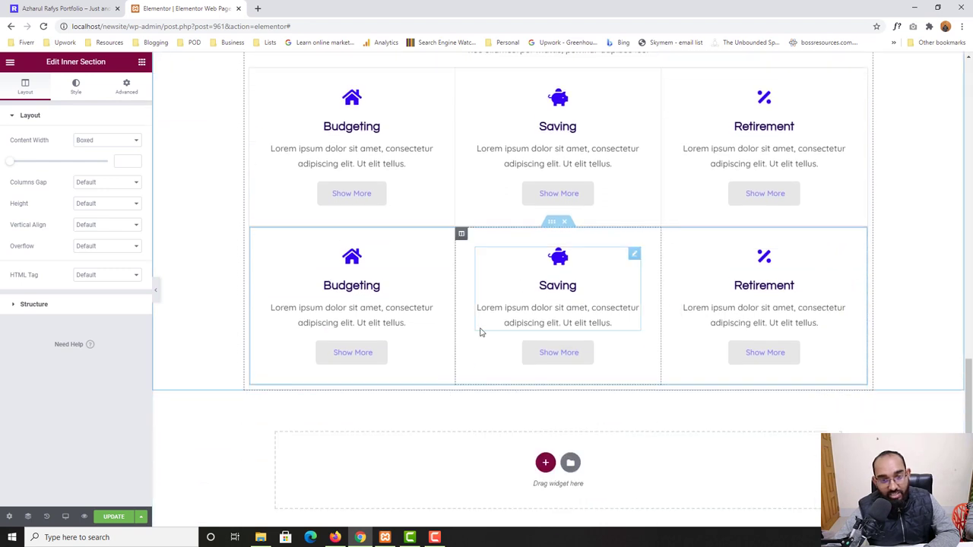
scroll(426, 361, up, 2)
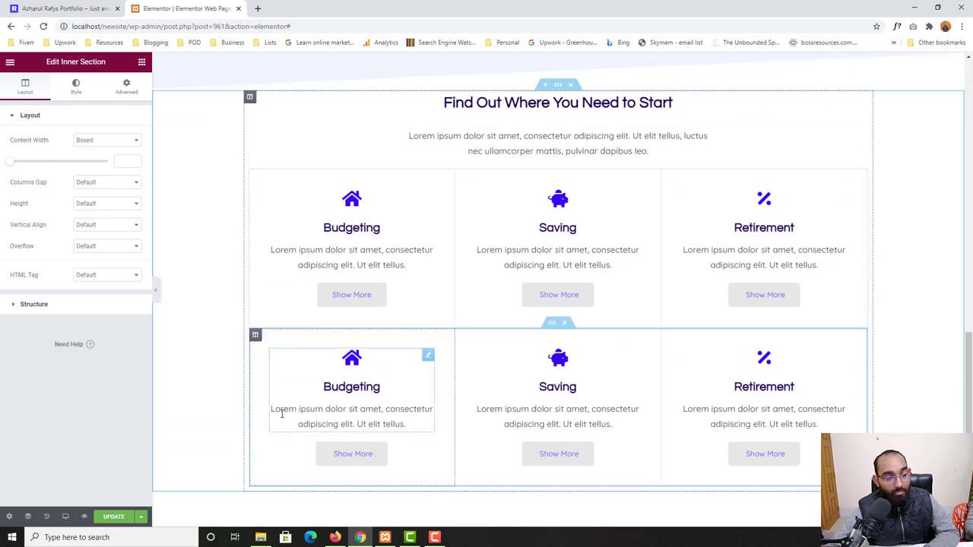
click(112, 519)
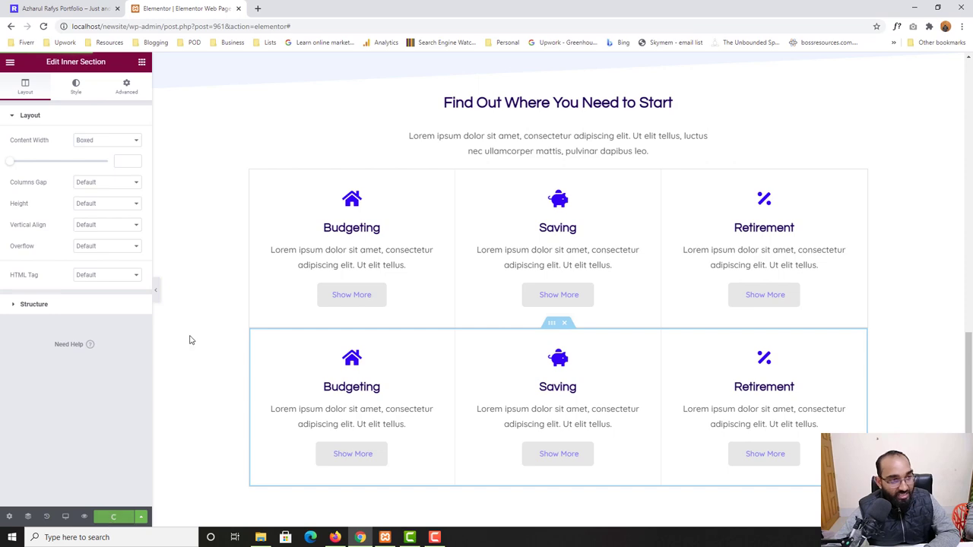
click(84, 517)
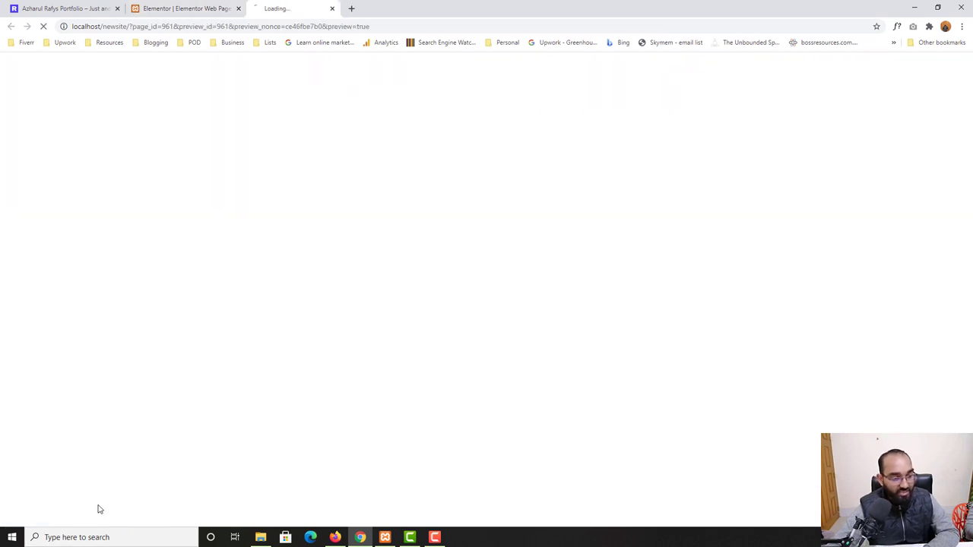
scroll(84, 357, down, 15)
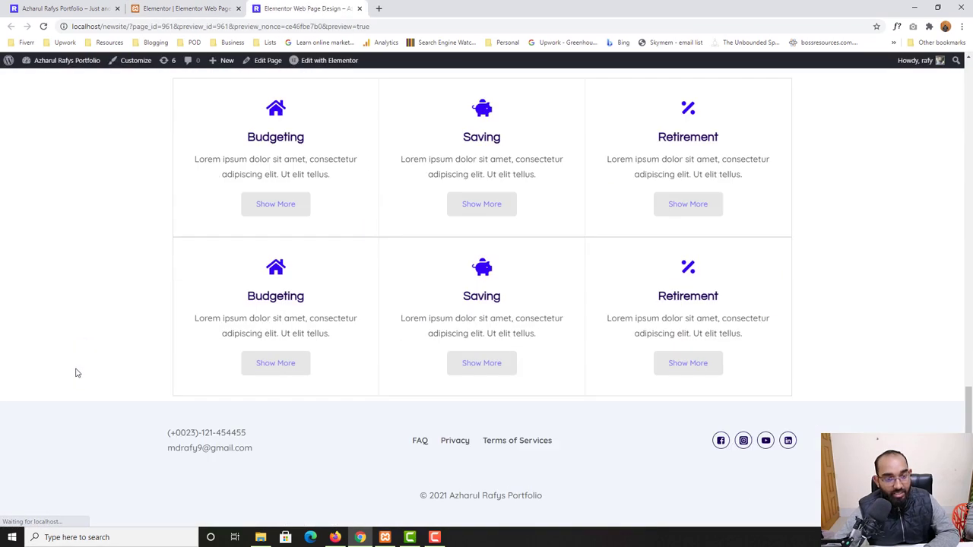
scroll(76, 371, up, 1)
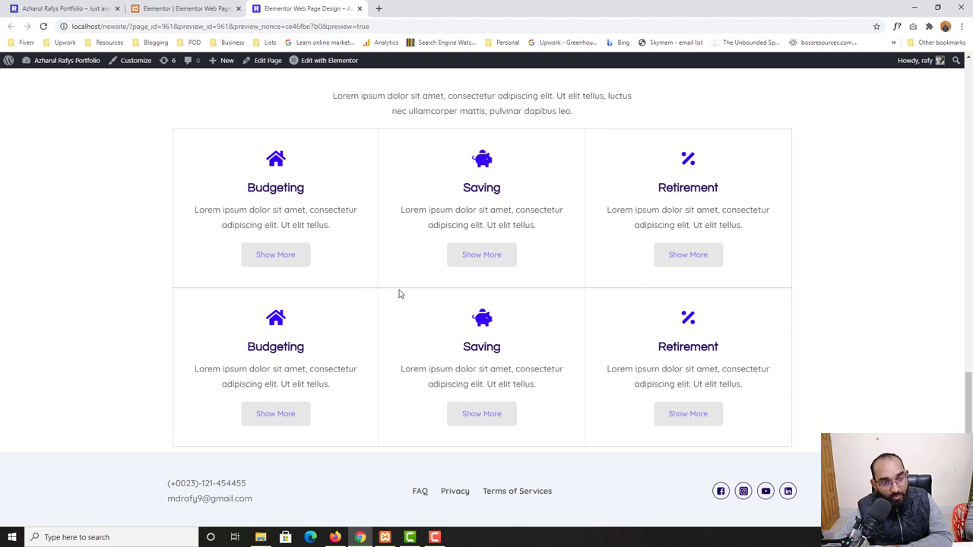
In the editor, unlink the second row's inner section border widths and set its top border width to 0
click(224, 8)
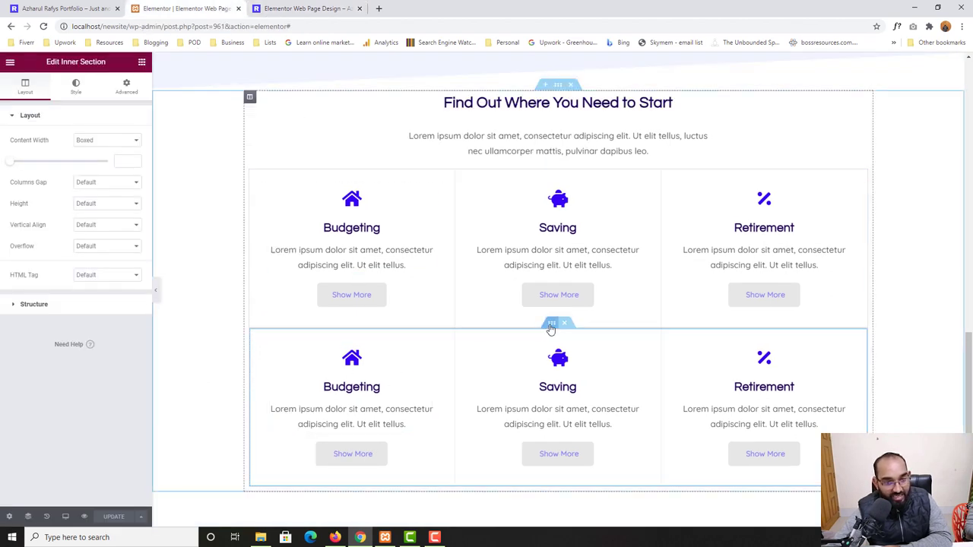
click(126, 95)
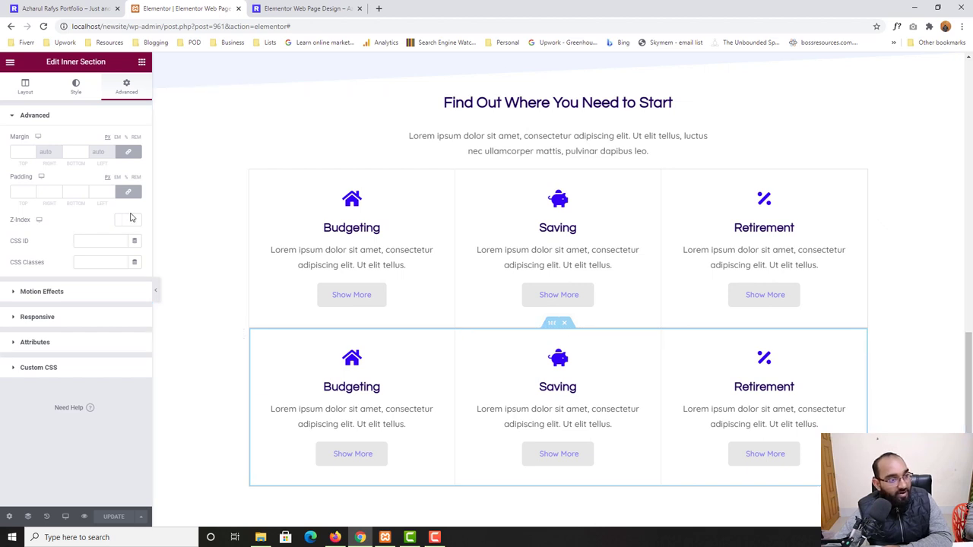
click(65, 97)
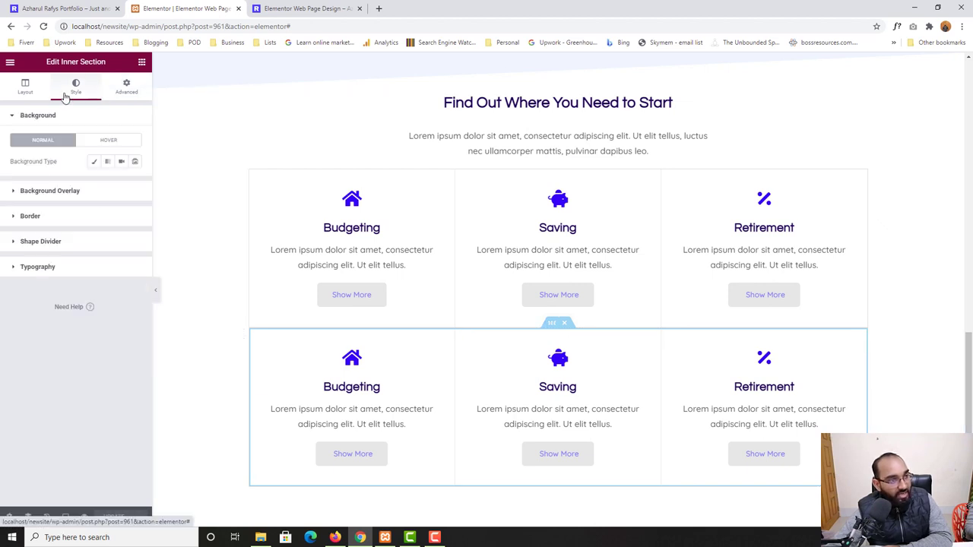
click(16, 217)
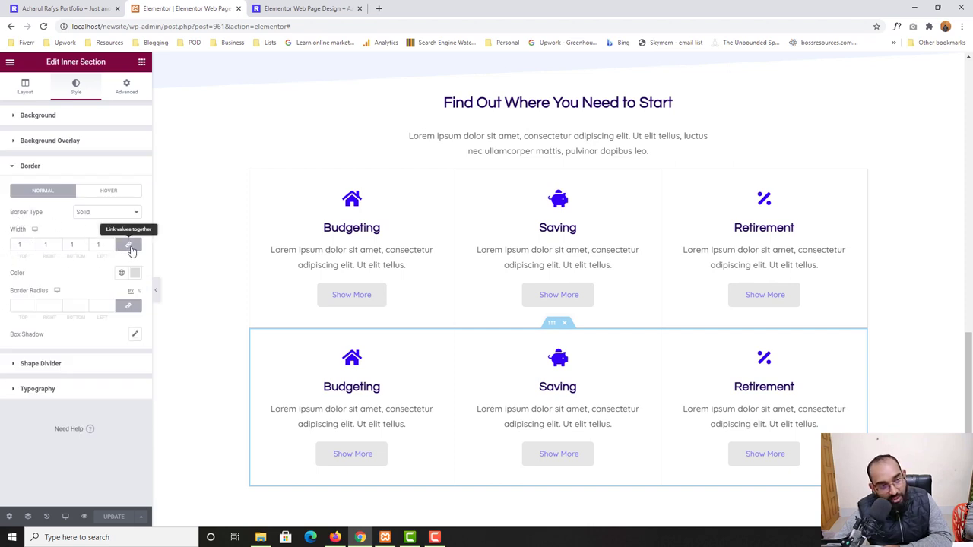
click(131, 249)
click(21, 245)
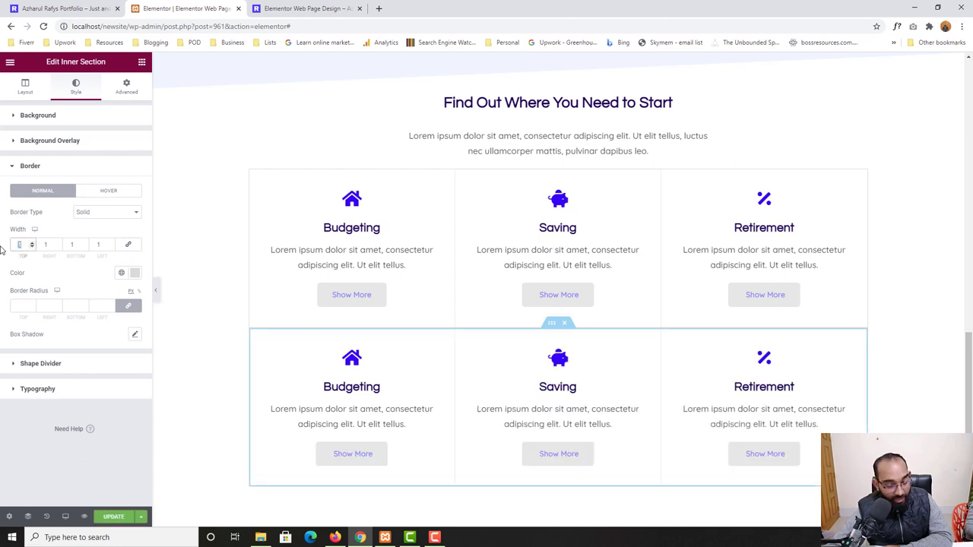
text(0)
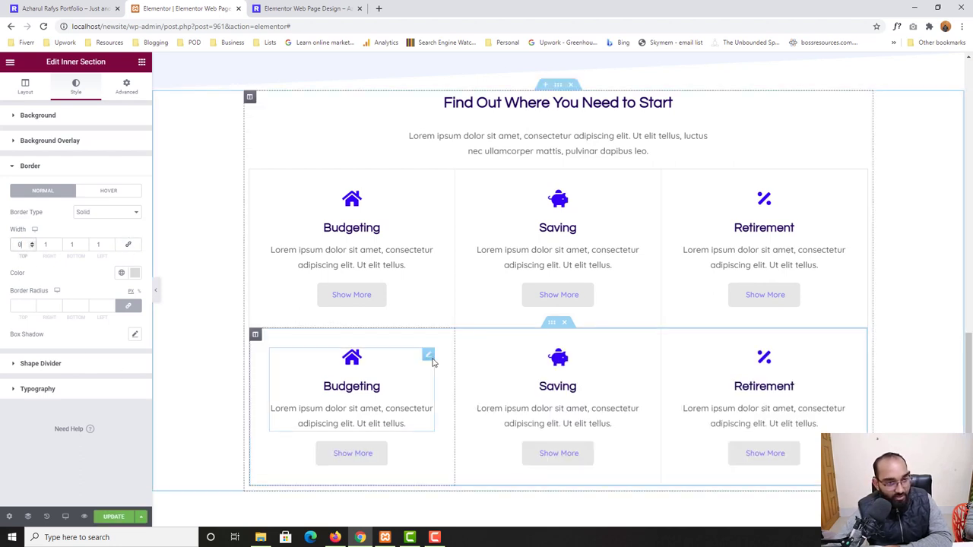
Update the page again and check the dividing line between the card rows in the preview
click(114, 517)
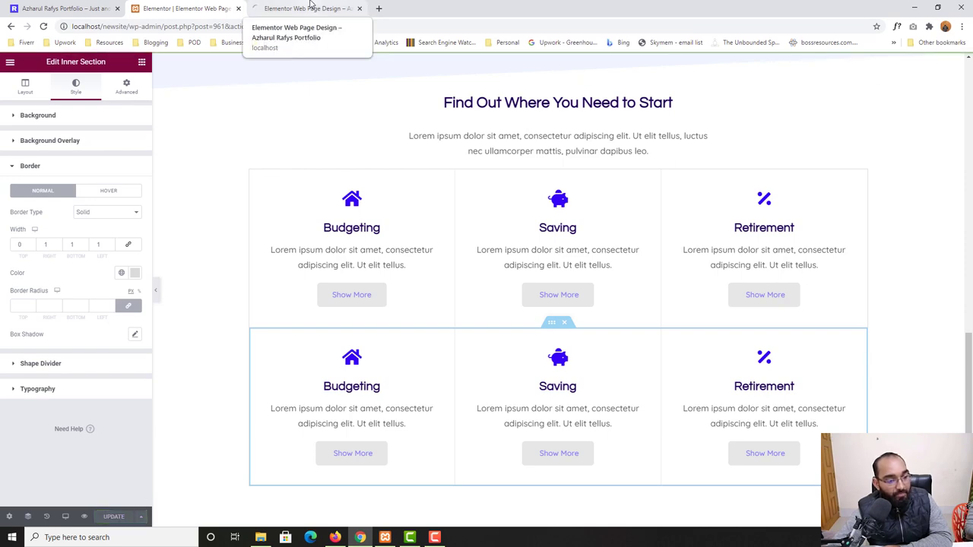
click(308, 8)
scroll(93, 330, down, 15)
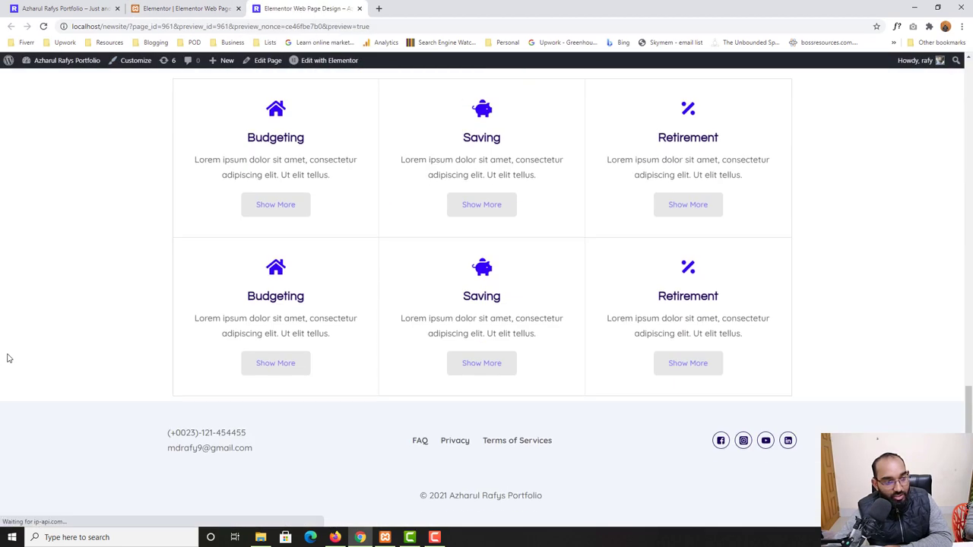
Examine the spacing of the "Find Out Where You Need to Start" card section in the preview and in the Elementor editor
scroll(447, 326, up, 2)
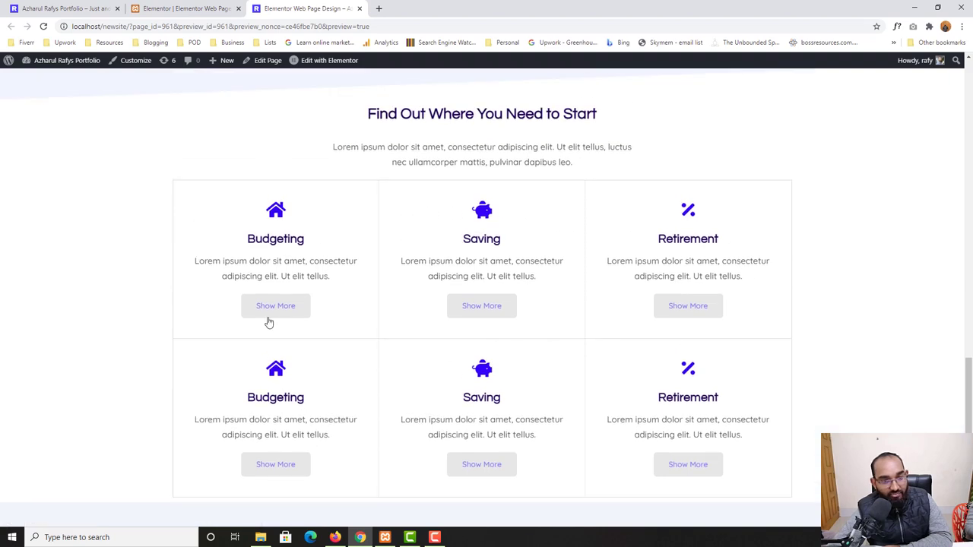
scroll(127, 296, down, 3)
key(ctrl+shift+Tab)
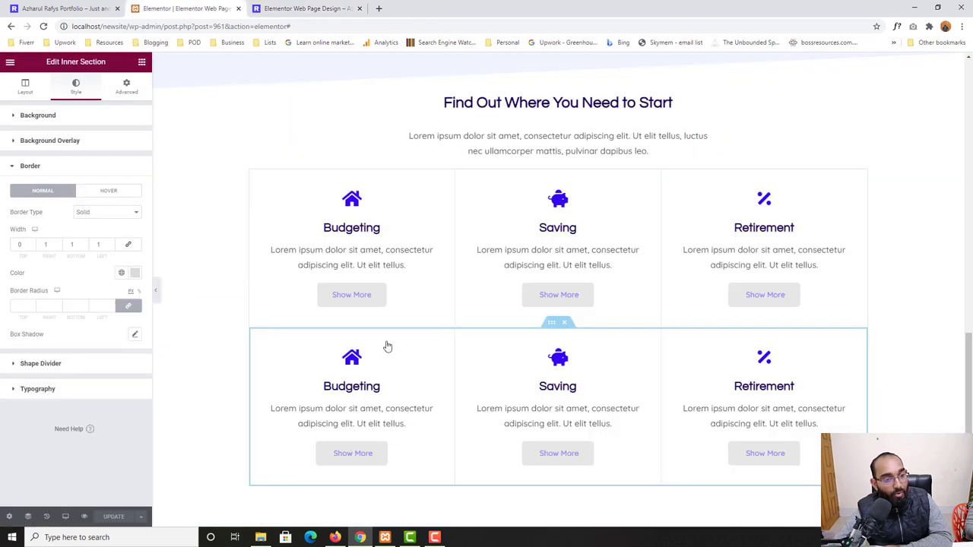
scroll(387, 342, down, 2)
click(63, 9)
click(153, 8)
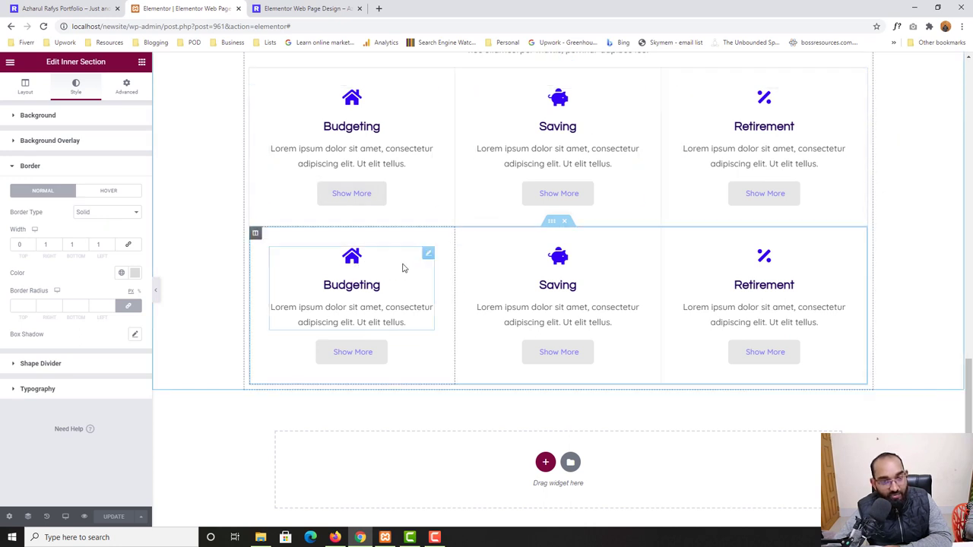
scroll(426, 289, up, 2)
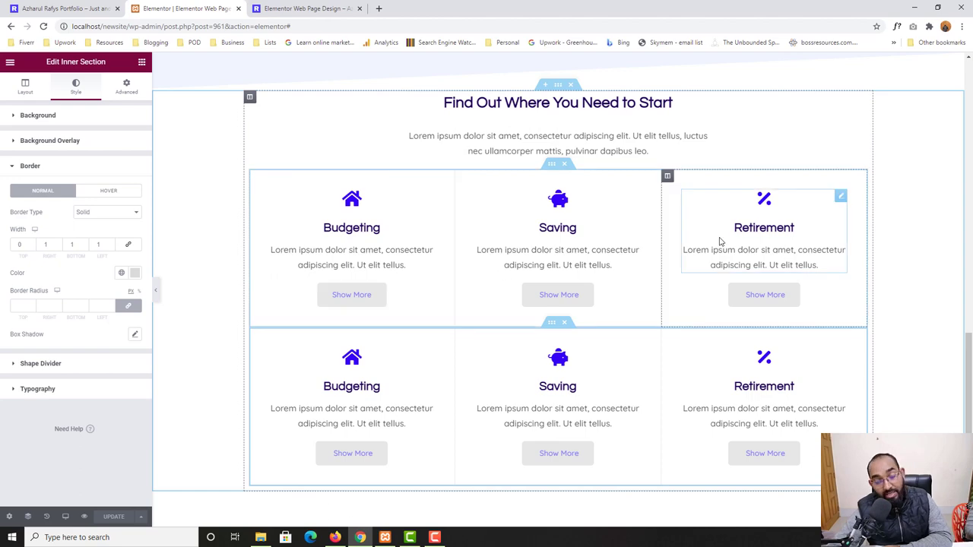
scroll(449, 274, up, 1)
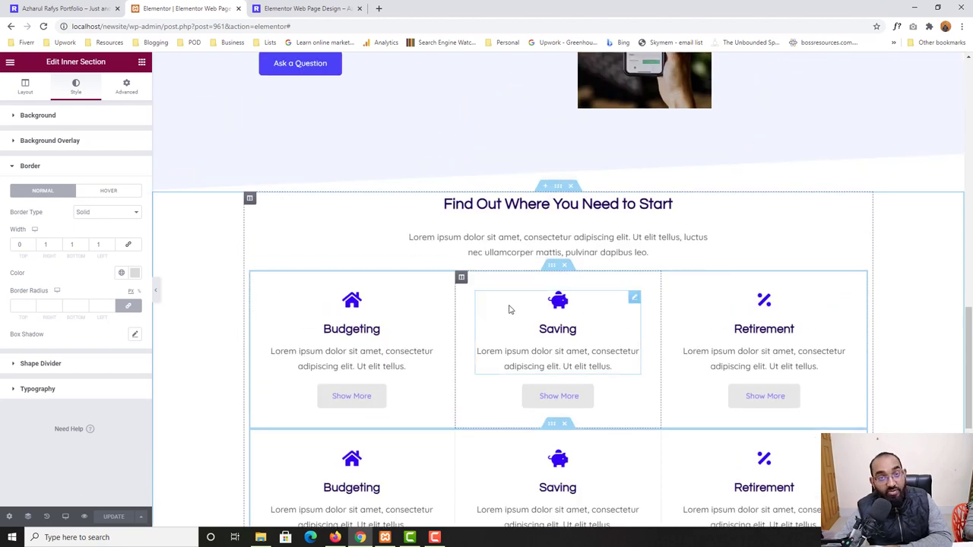
scroll(558, 380, down, 1)
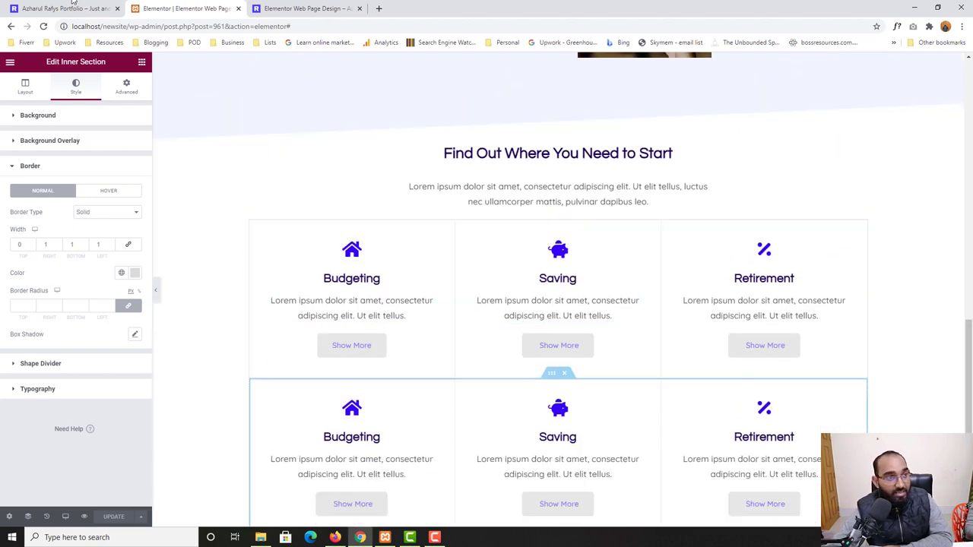
Compare the finished homepage's "Find Out Where You Need to Start" section with the same section in the page preview
click(64, 9)
scroll(175, 315, up, 3)
scroll(401, 185, down, 1)
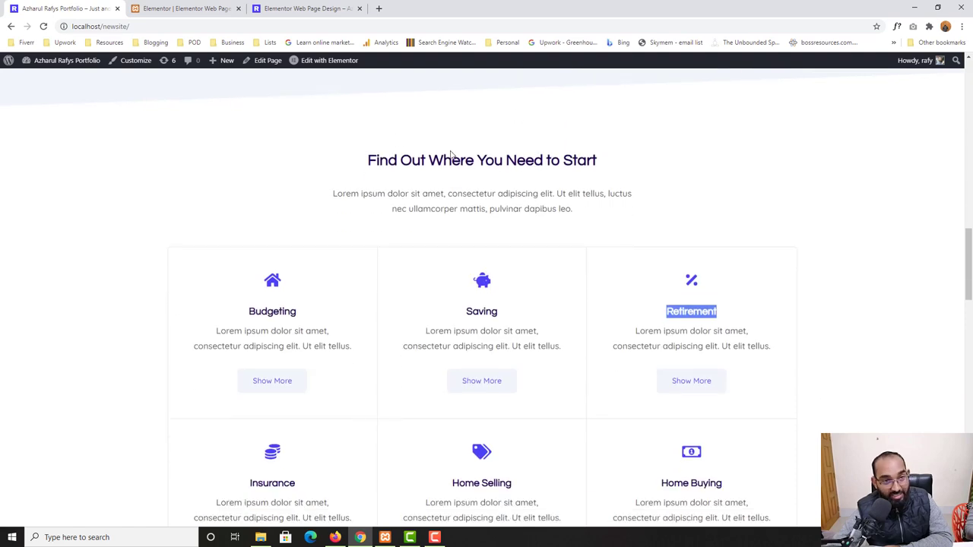
scroll(448, 159, up, 1)
scroll(424, 190, down, 5)
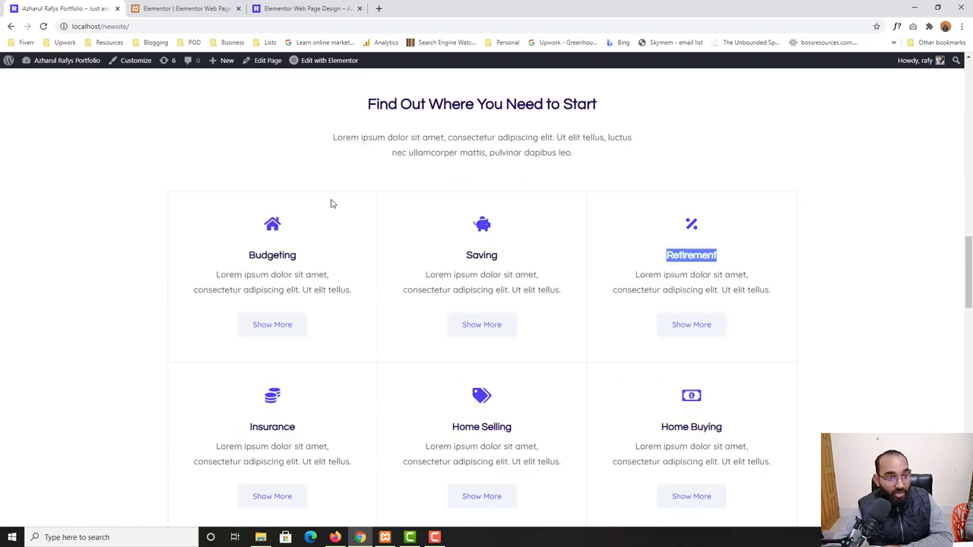
scroll(430, 298, up, 4)
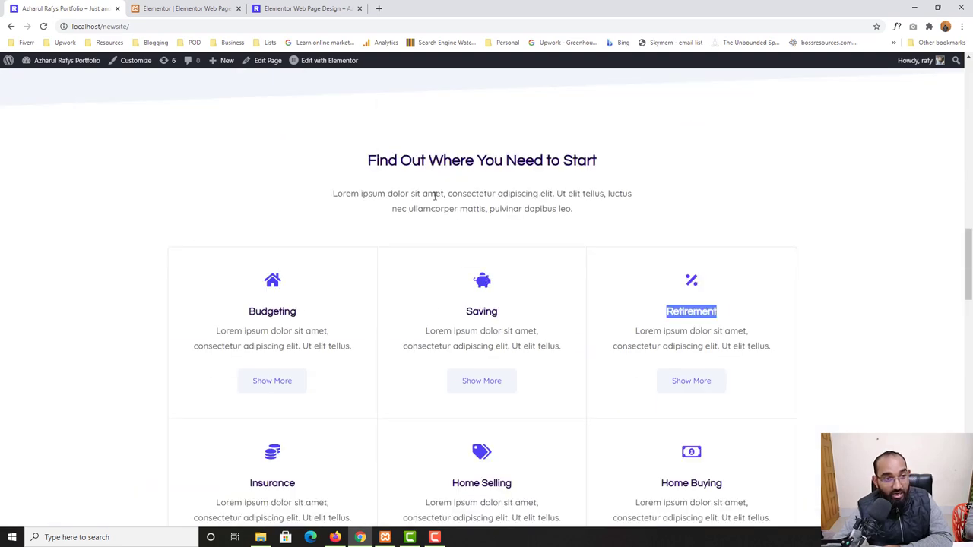
scroll(441, 365, down, 3)
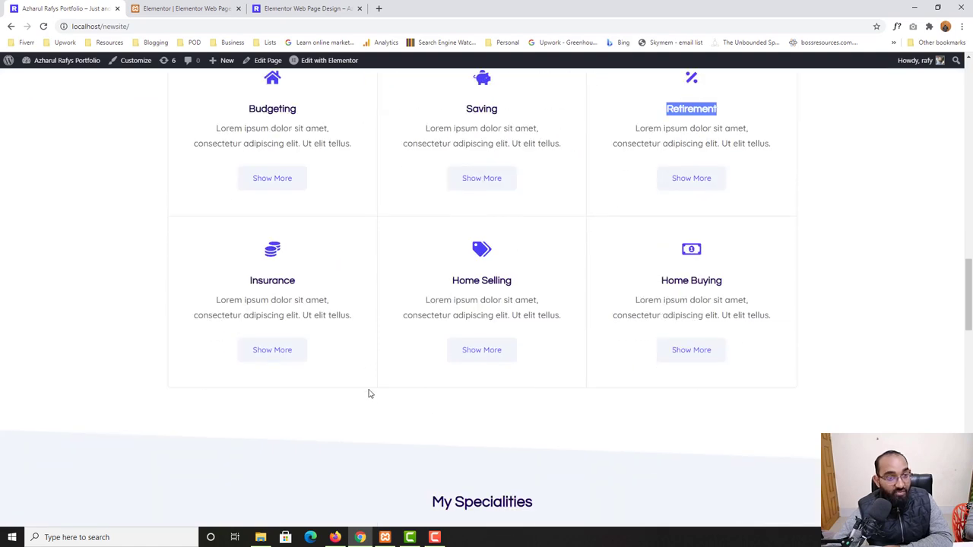
click(281, 5)
scroll(178, 295, up, 3)
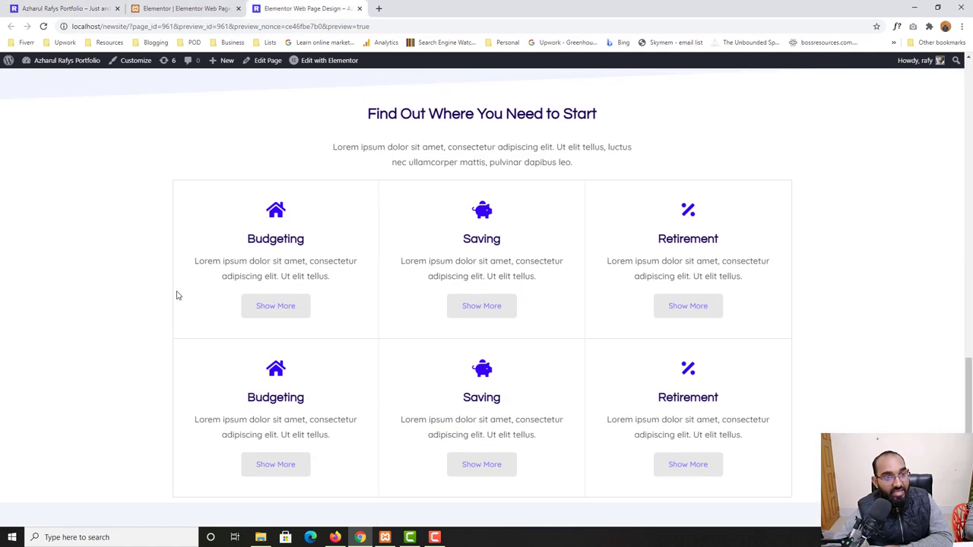
In the Elementor editor, unlink the "Find Out Where You Need to Start" section's padding and set top and bottom to 100 px
click(200, 7)
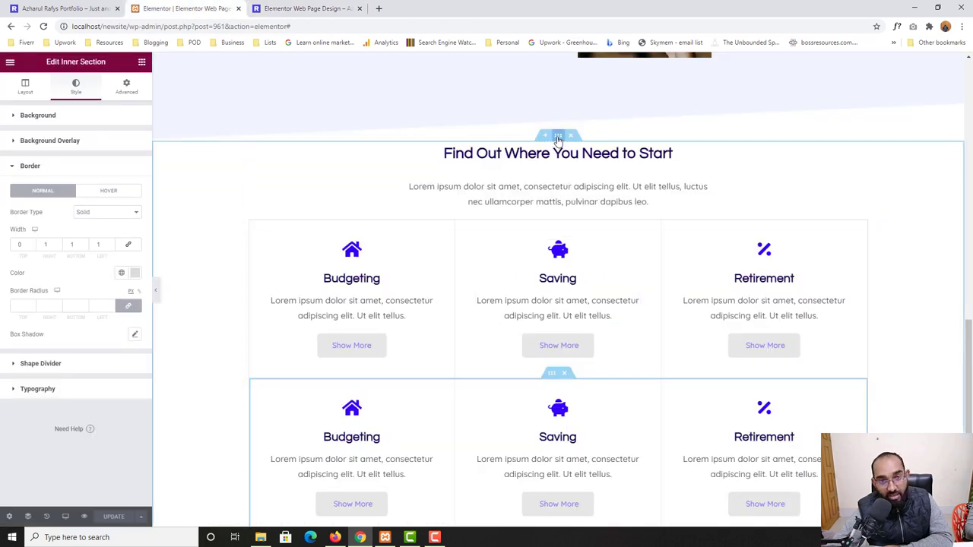
click(558, 137)
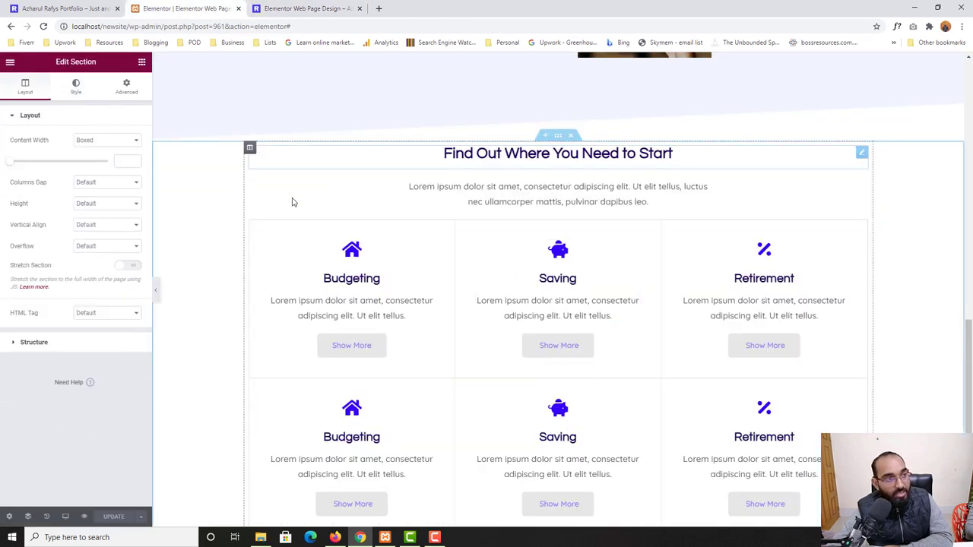
click(127, 88)
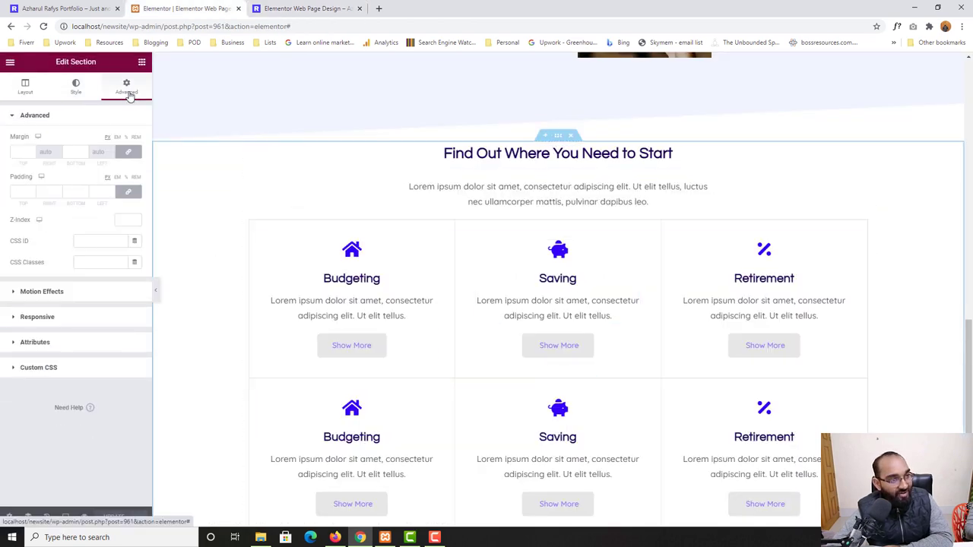
click(129, 193)
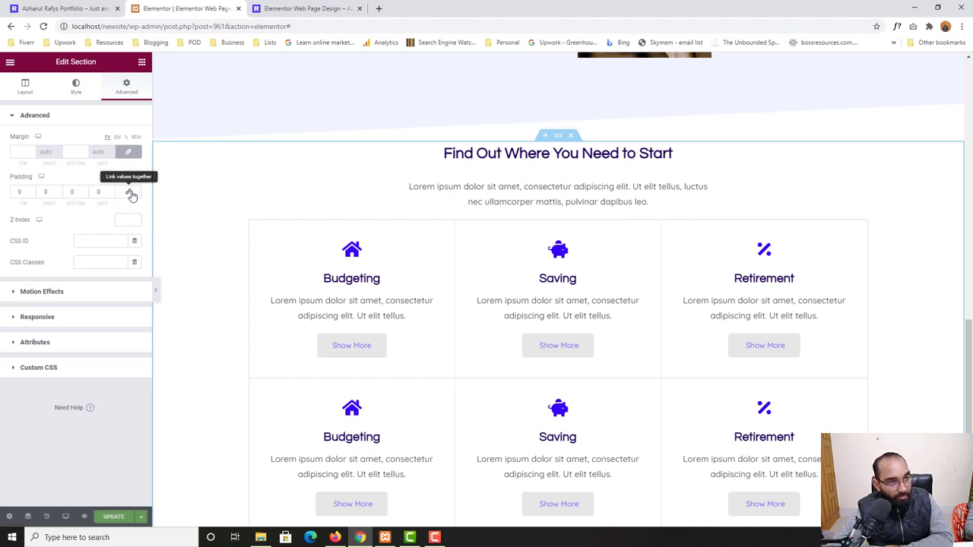
click(22, 191)
text(100)
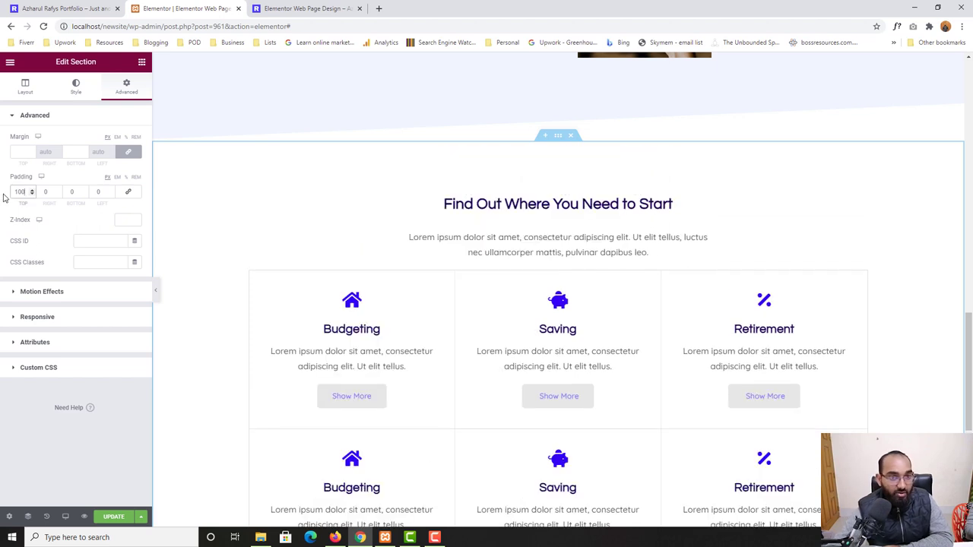
click(71, 191)
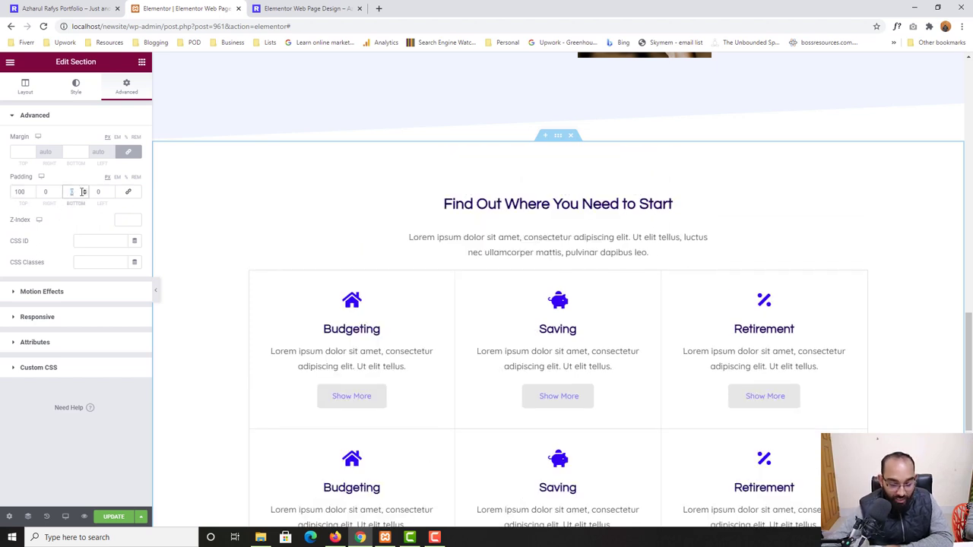
text(100)
Check the spacing above and below the card section and update the page
scroll(342, 404, down, 5)
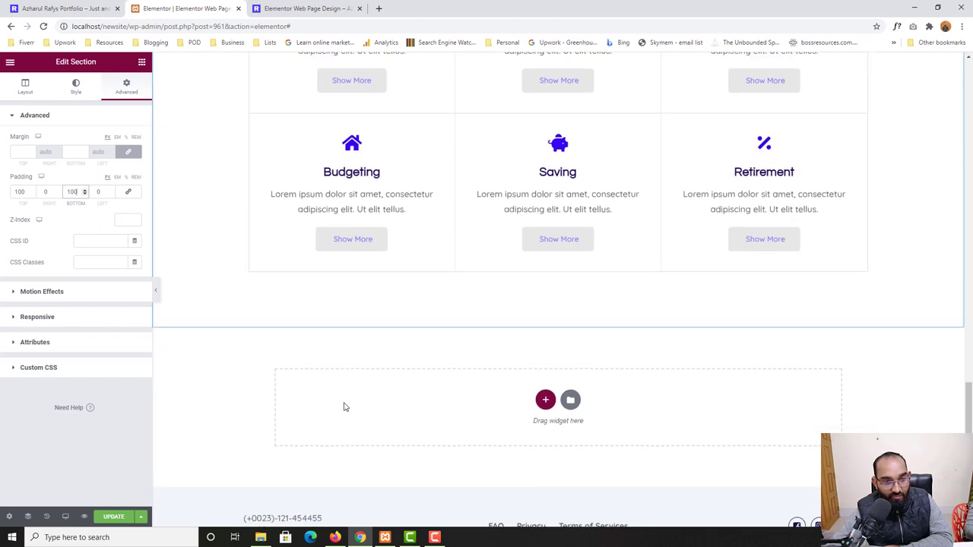
scroll(442, 395, up, 3)
scroll(442, 395, up, 3)
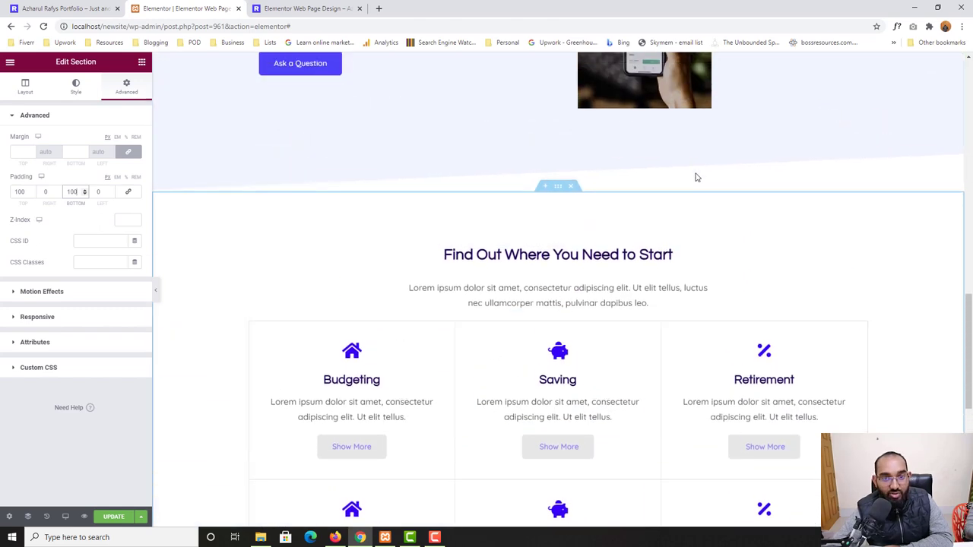
scroll(638, 304, down, 3)
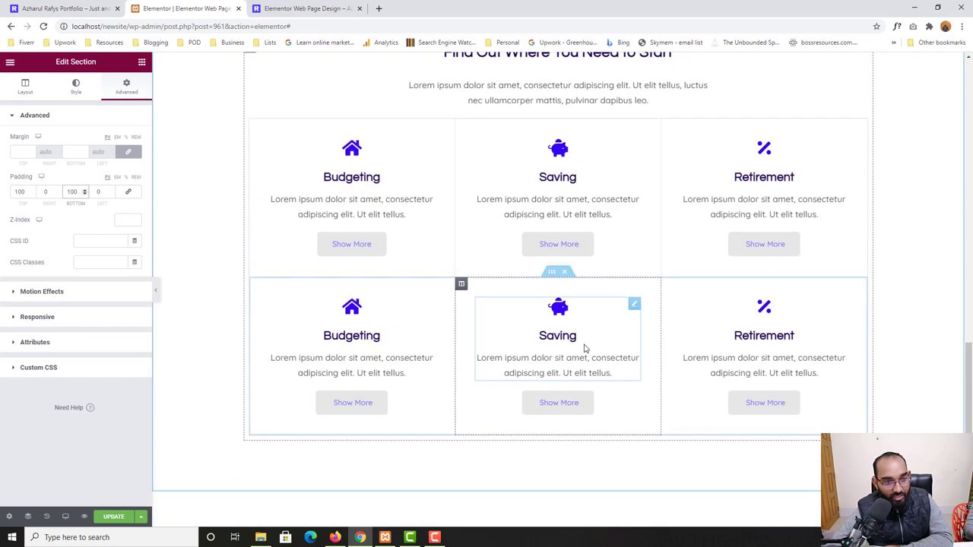
click(114, 517)
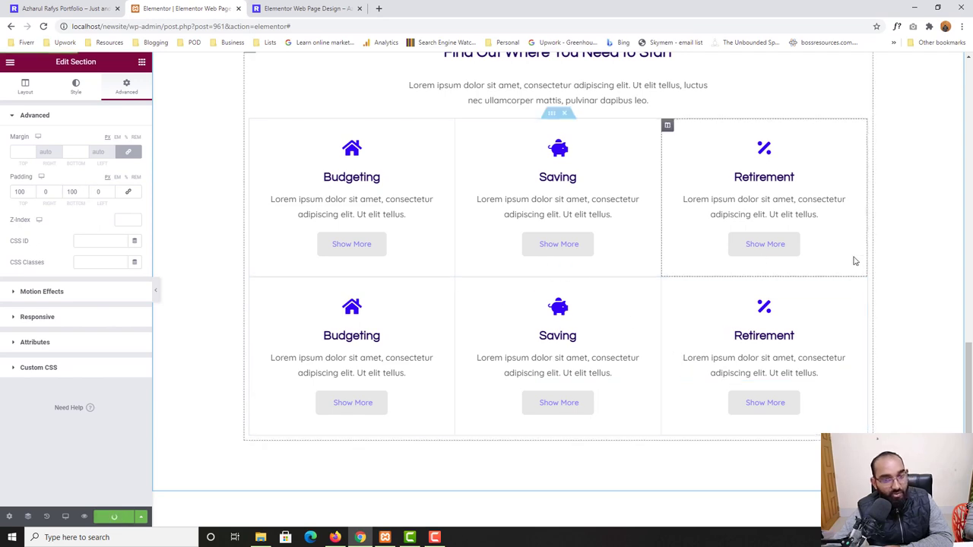
Examine the outer border and corners of the card grid on the finished homepage
click(57, 7)
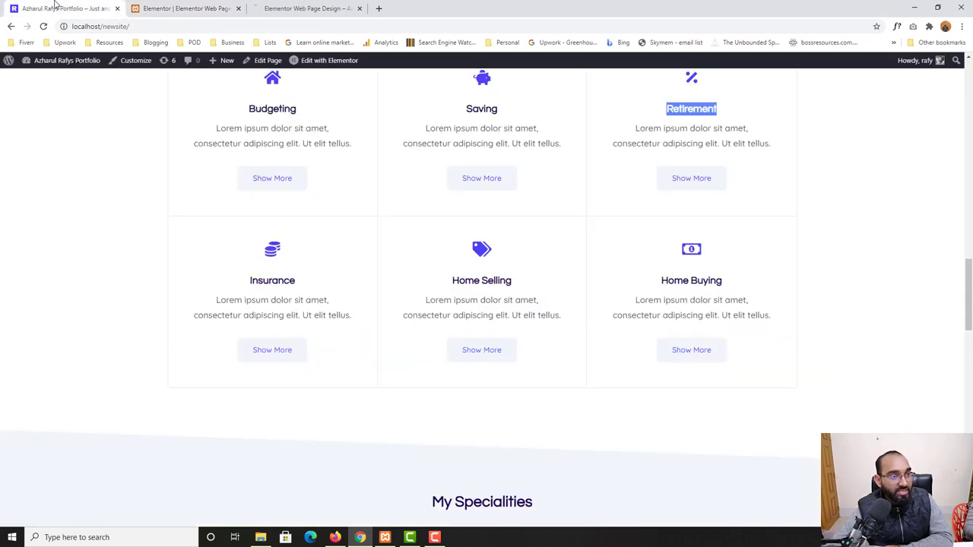
click(138, 6)
click(61, 8)
scroll(121, 303, up, 2)
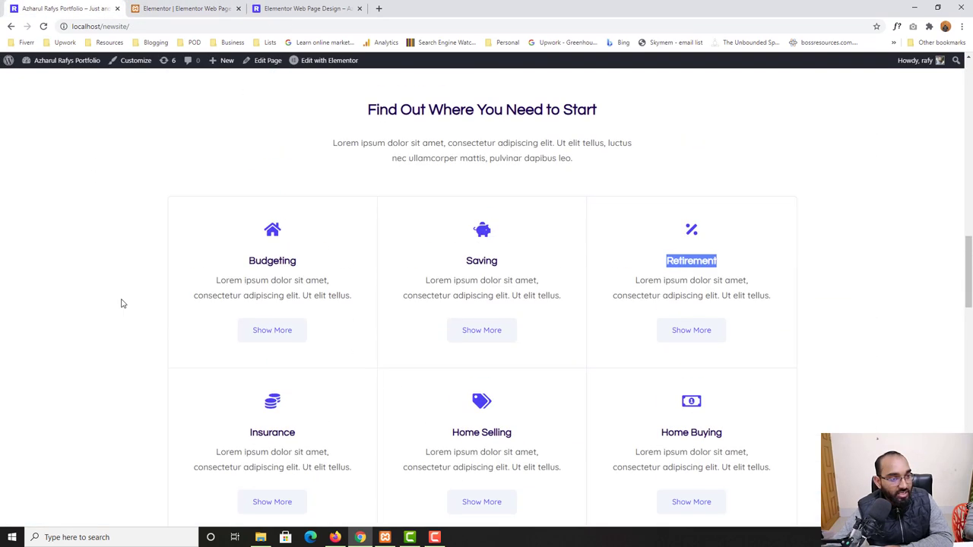
triple_click(173, 196)
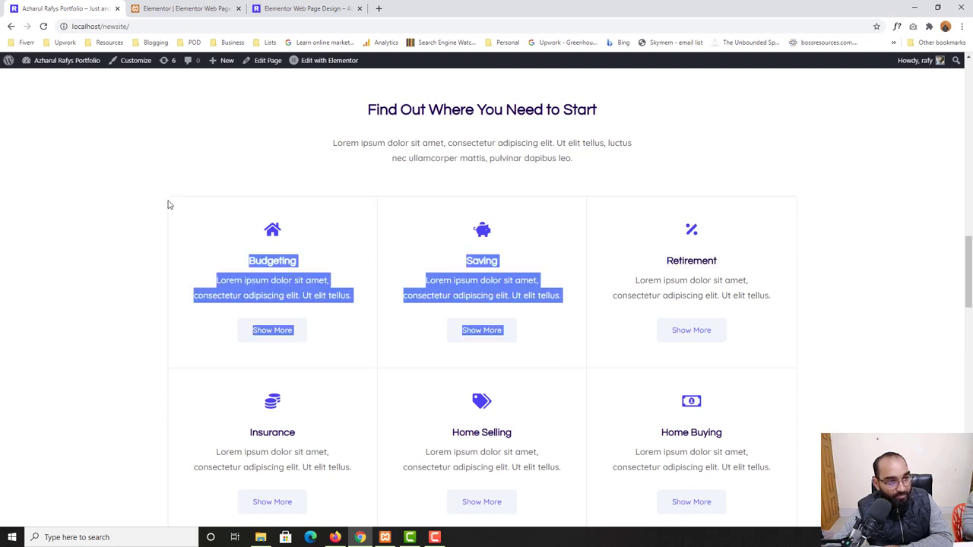
click(168, 203)
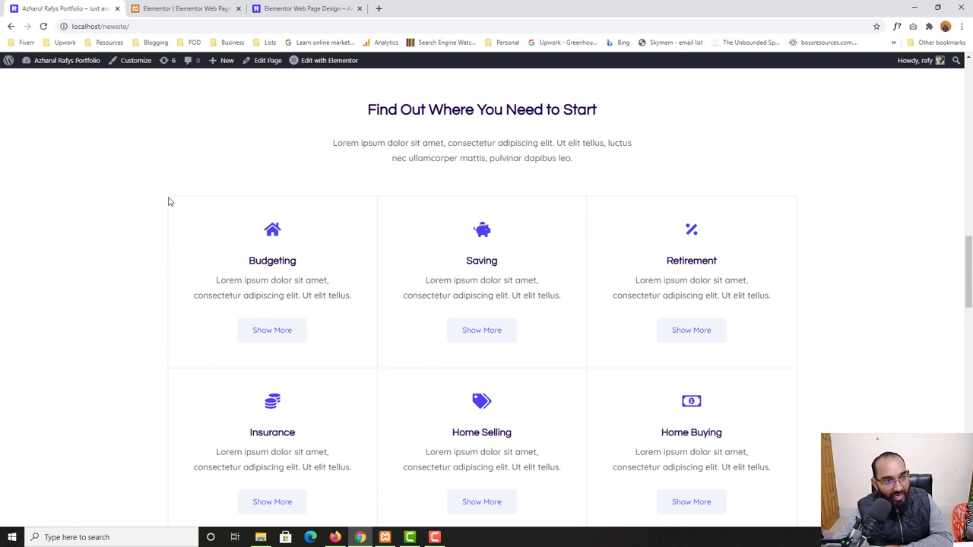
In the editor, set the upper card row's border radius to 5 px top and right, 0 bottom and left, and save the page
click(157, 6)
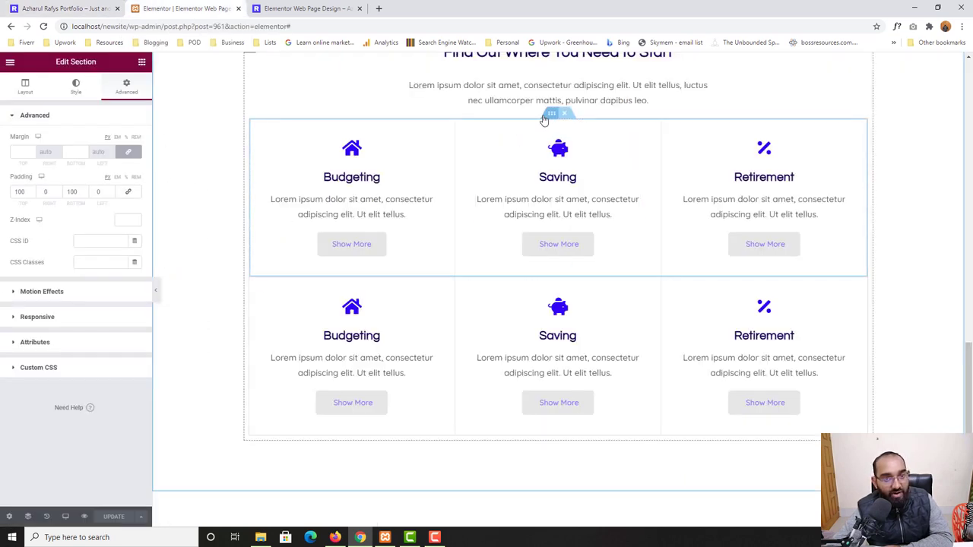
click(552, 116)
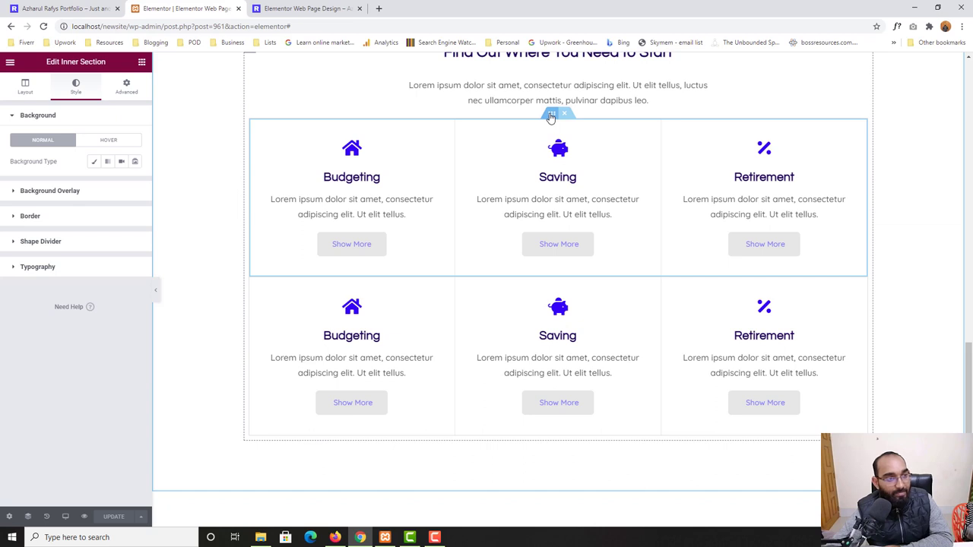
click(19, 216)
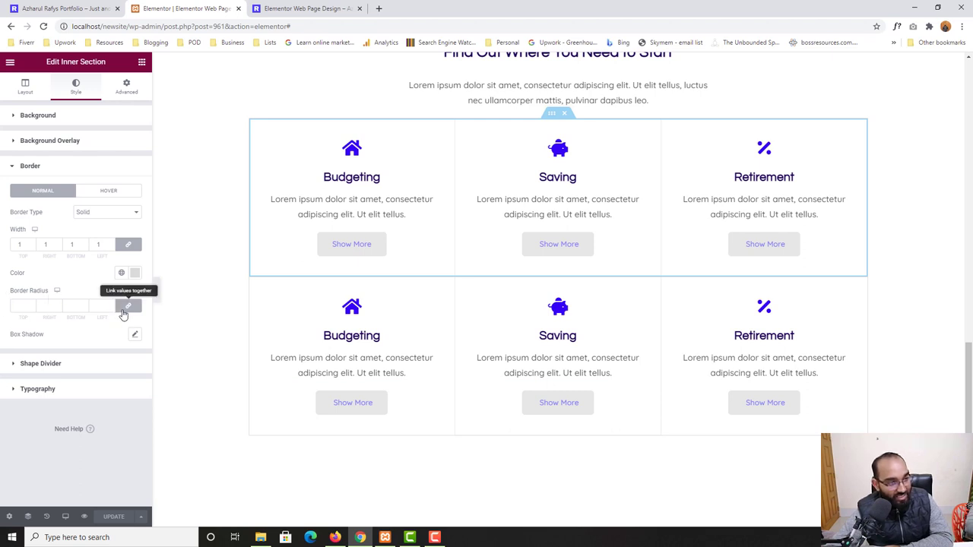
click(124, 312)
click(20, 307)
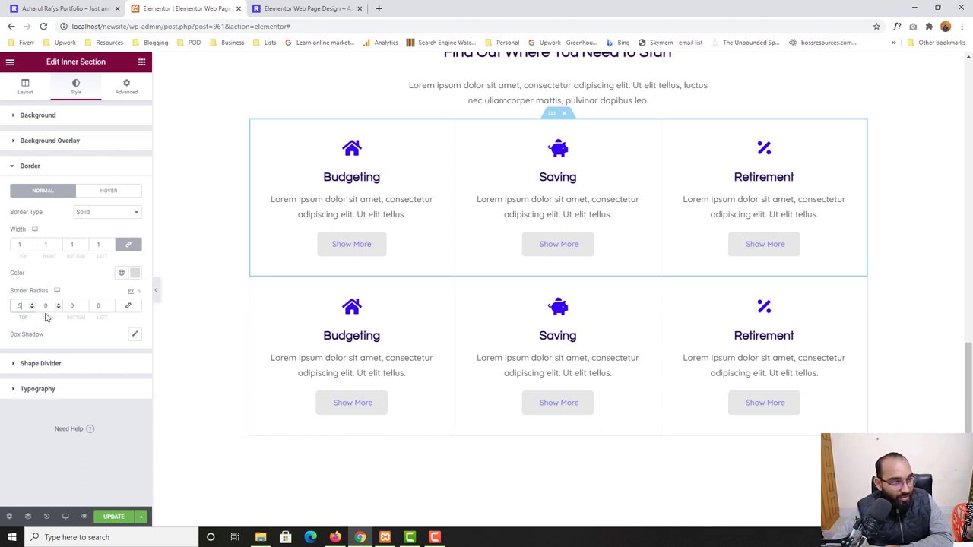
click(97, 307)
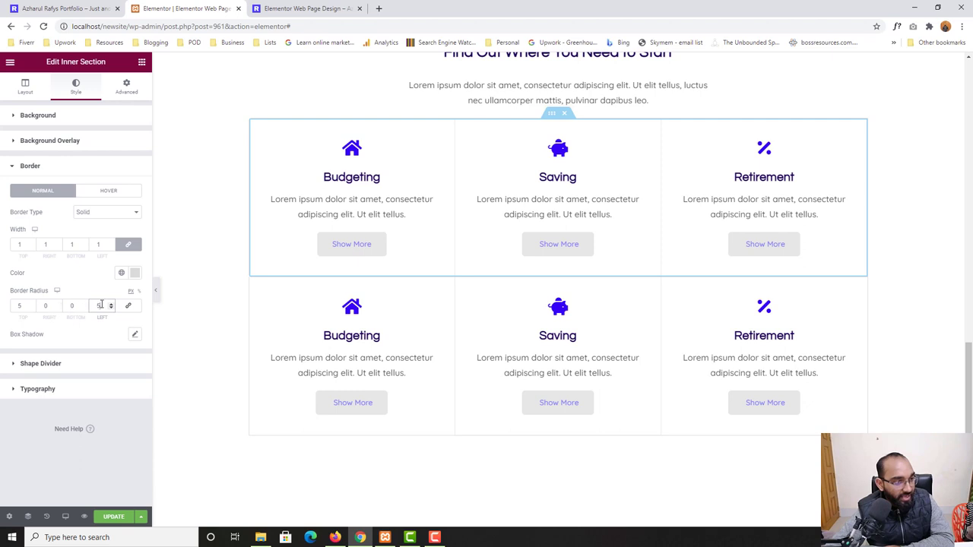
click(49, 307)
text(5)
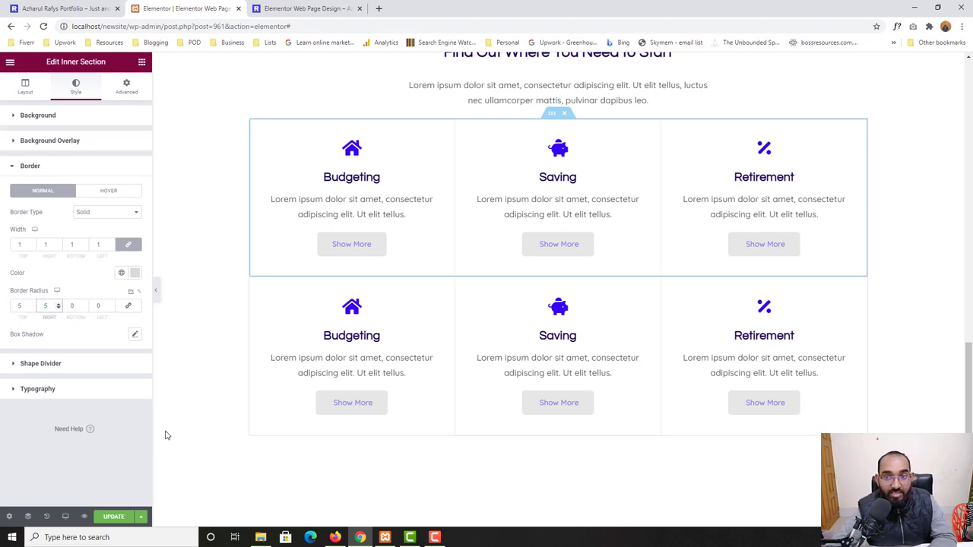
key(ctrl+s)
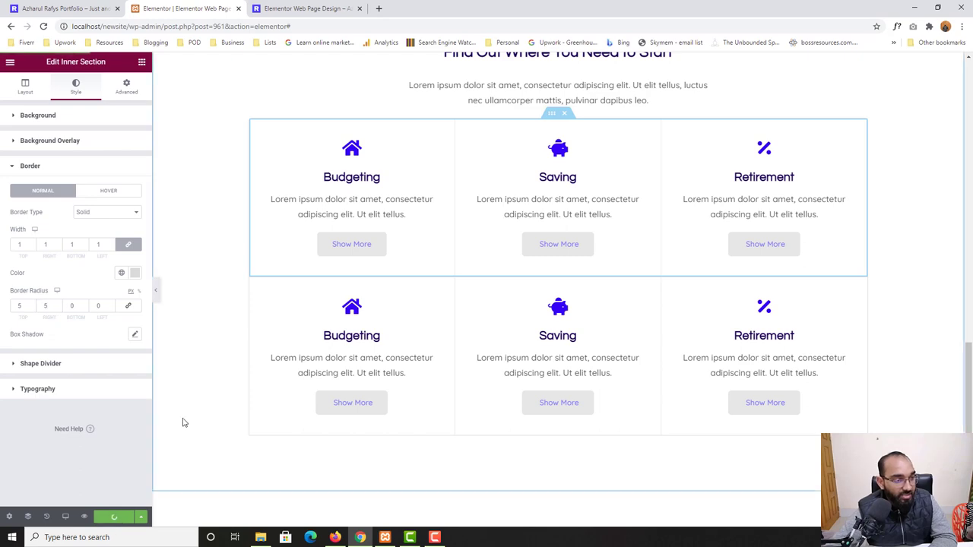
Check the card grid's upper corners and the section's spacing in the page preview
click(293, 8)
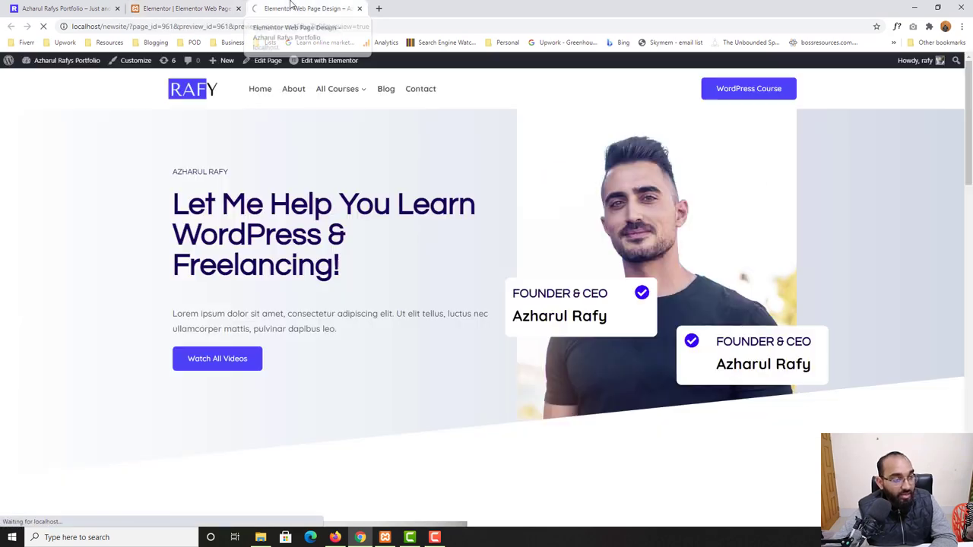
scroll(138, 309, down, 15)
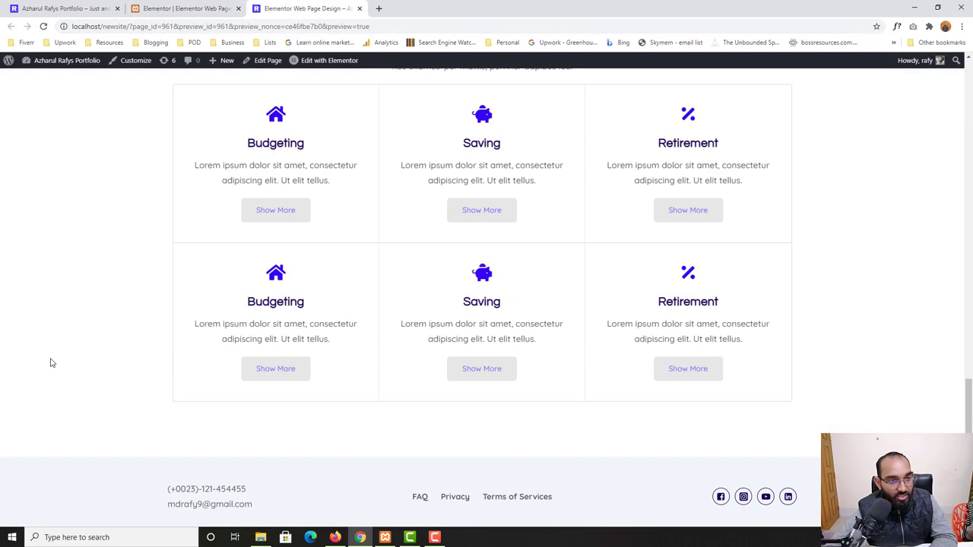
scroll(52, 362, up, 2)
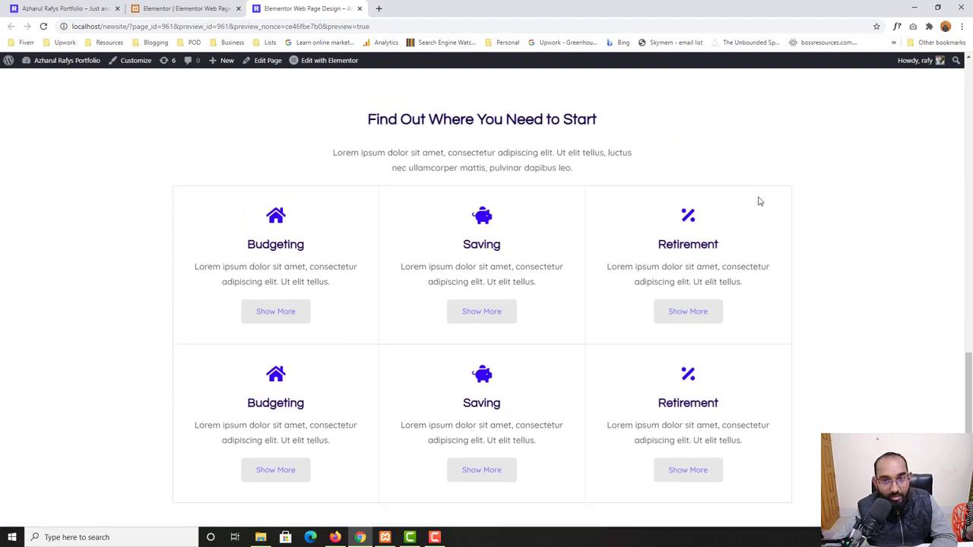
In the editor, set the lower card row's border radius to 5 px bottom and left, 0 top and right, and update the page
scroll(899, 305, down, 2)
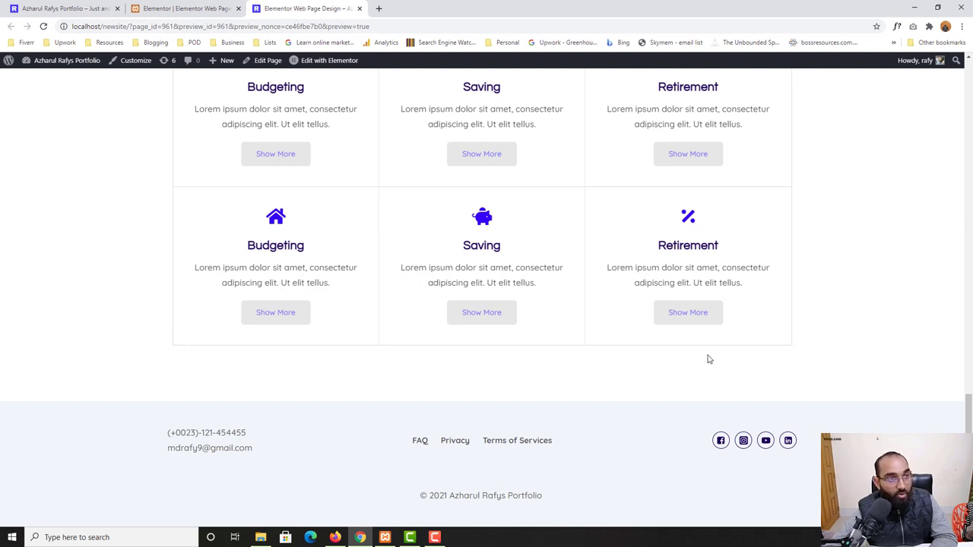
key(ctrl+Tab)
scroll(282, 362, down, 5)
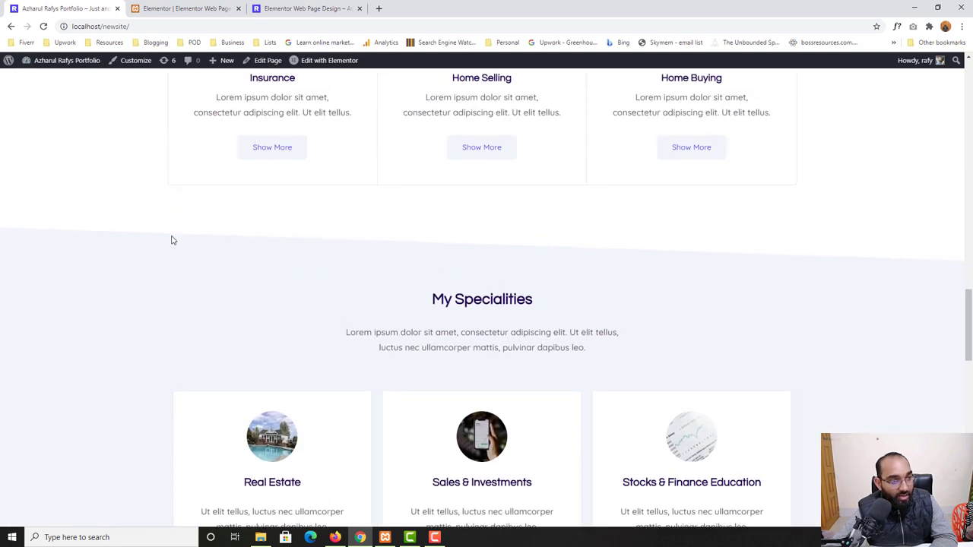
click(184, 6)
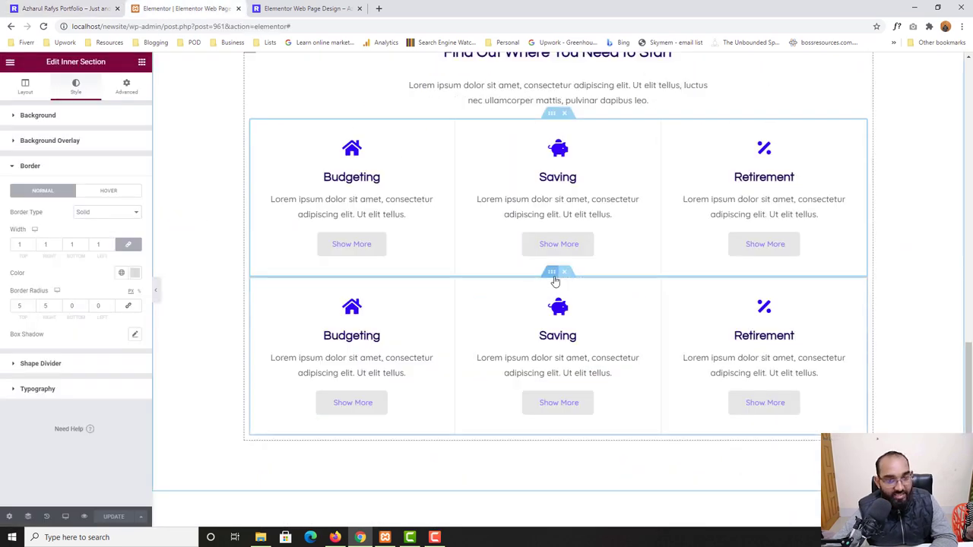
click(554, 279)
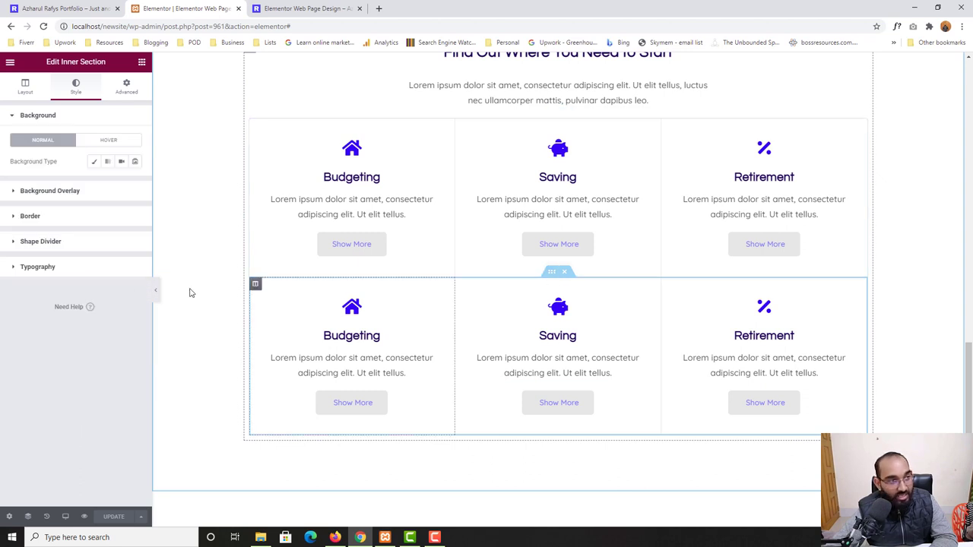
click(53, 218)
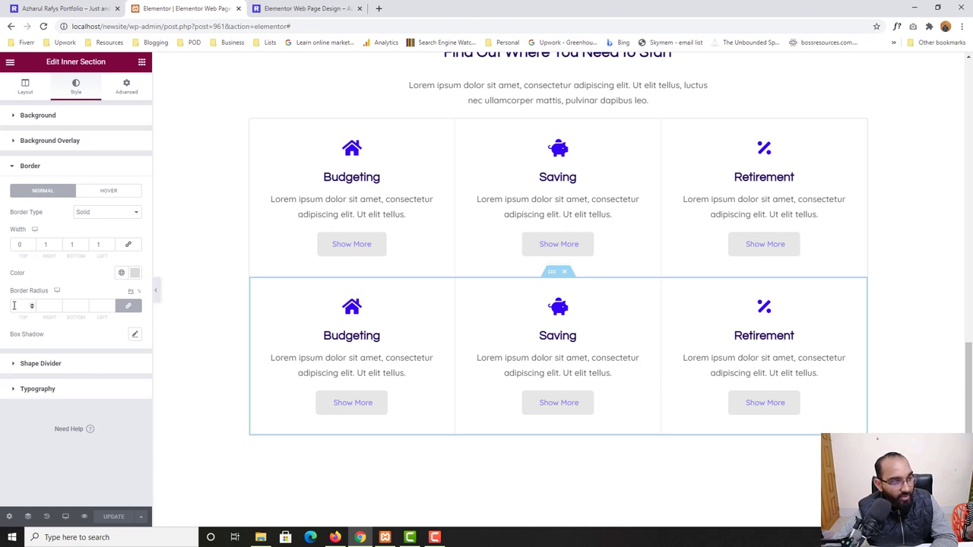
click(128, 306)
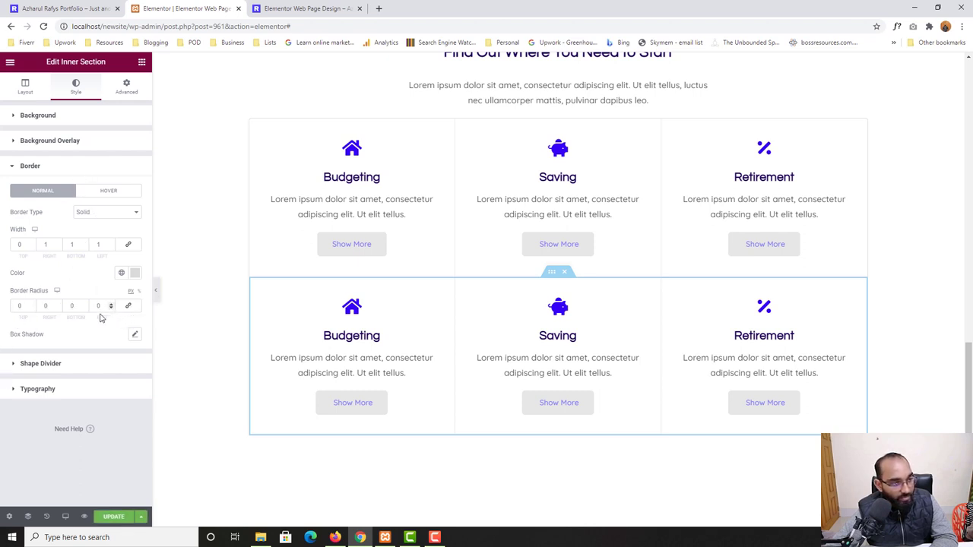
click(81, 307)
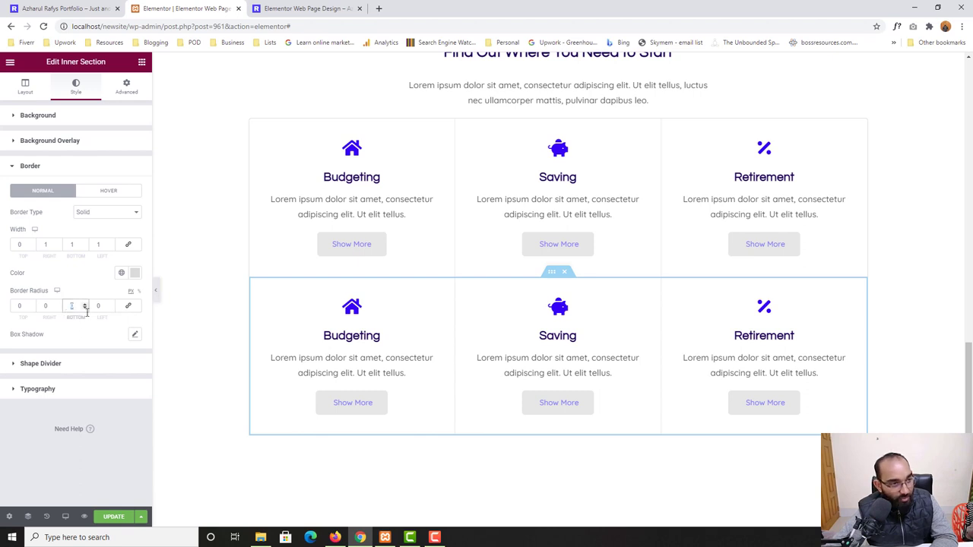
text(5)
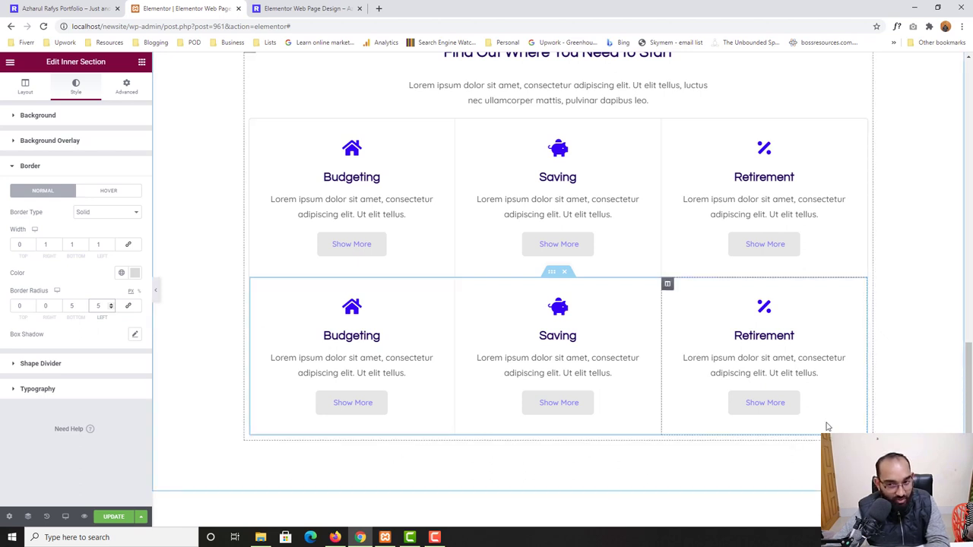
click(114, 517)
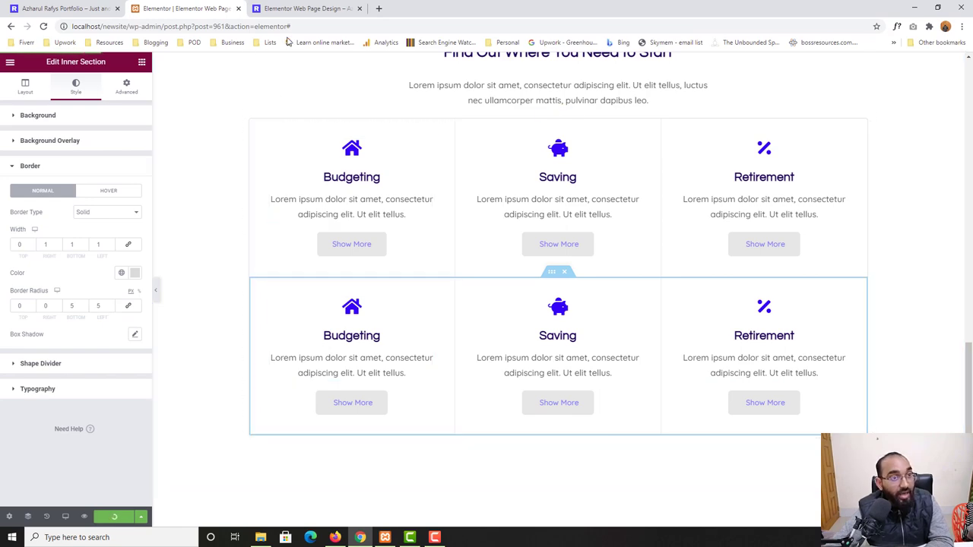
Check the card grid's lower corners and the section's overall look in the page preview
click(293, 8)
scroll(128, 374, down, 20)
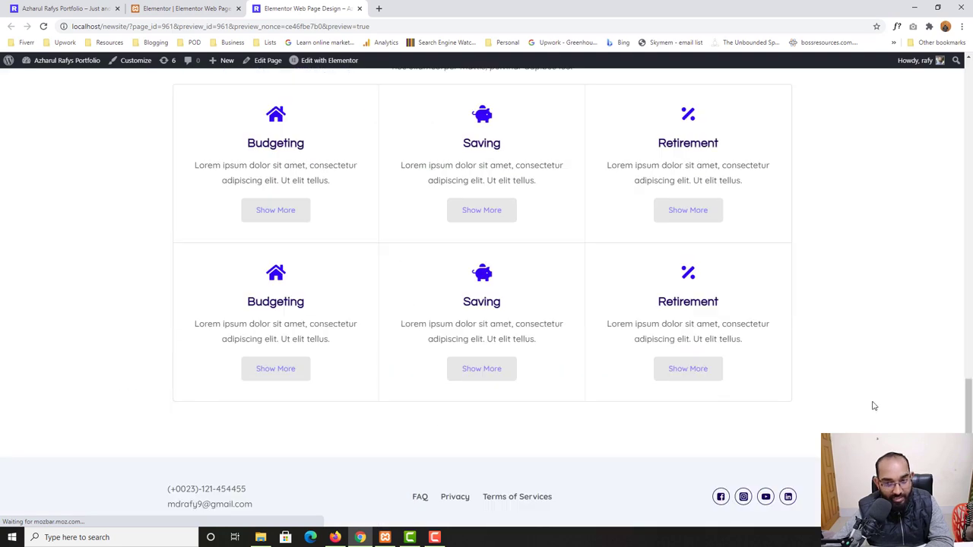
scroll(835, 388, up, 1)
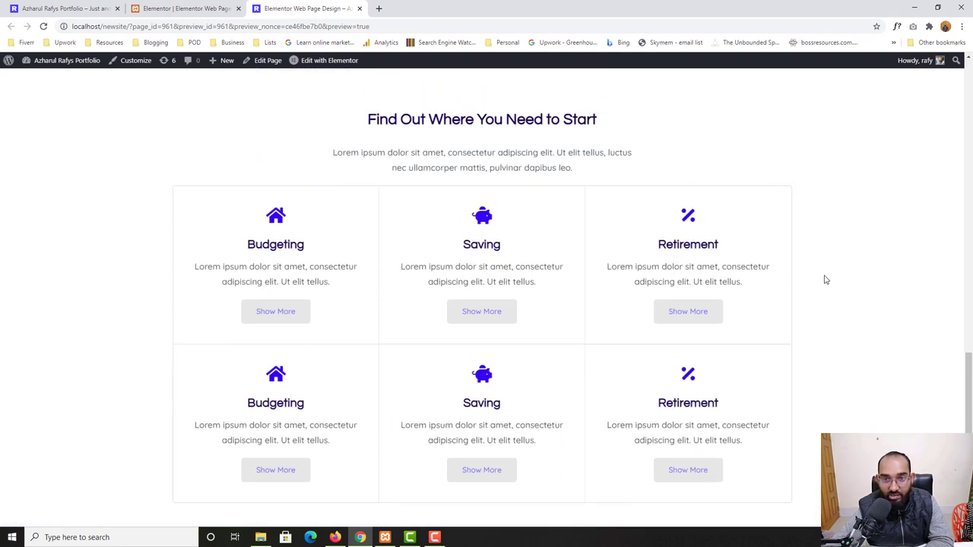
scroll(826, 281, down, 1)
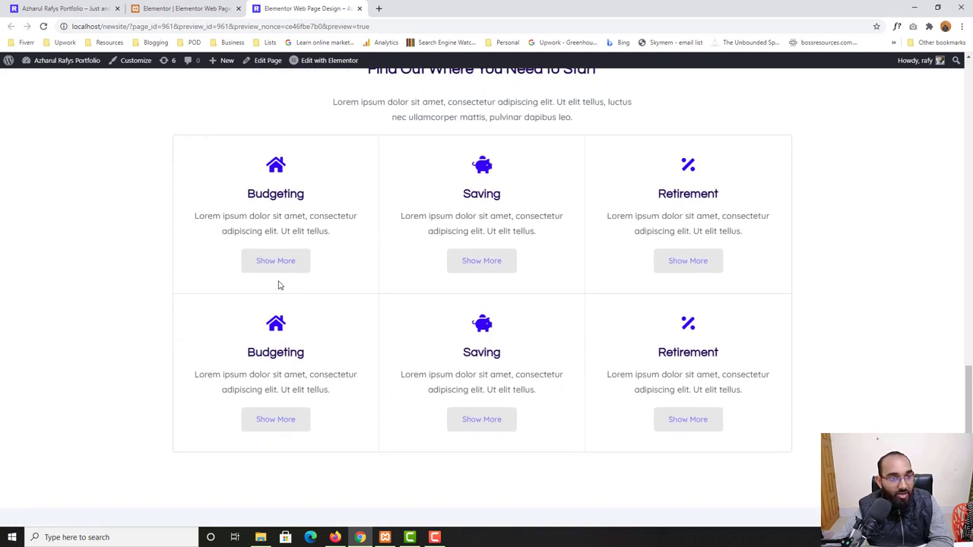
Compare the card section's bottom edge and surrounding spacing between the finished homepage and the page preview
click(78, 7)
scroll(304, 321, up, 2)
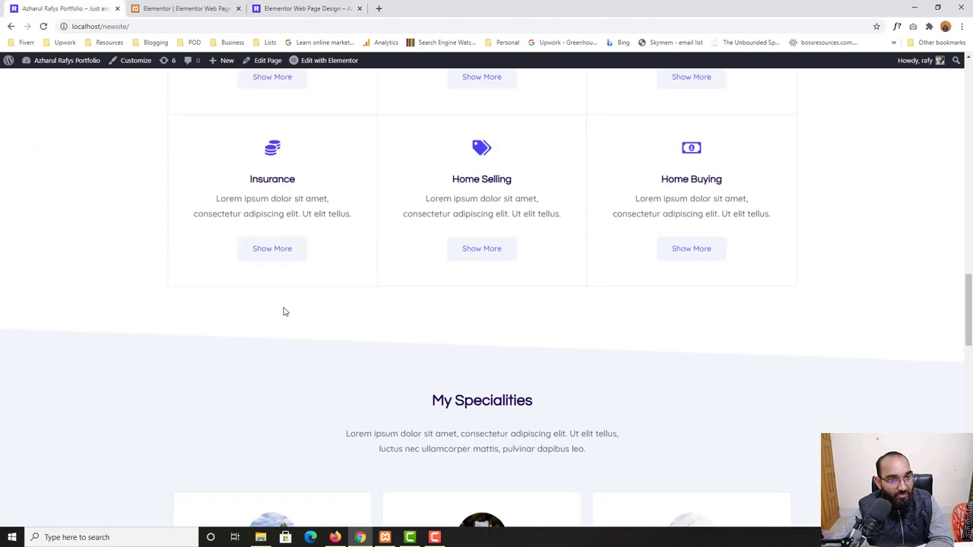
click(300, 9)
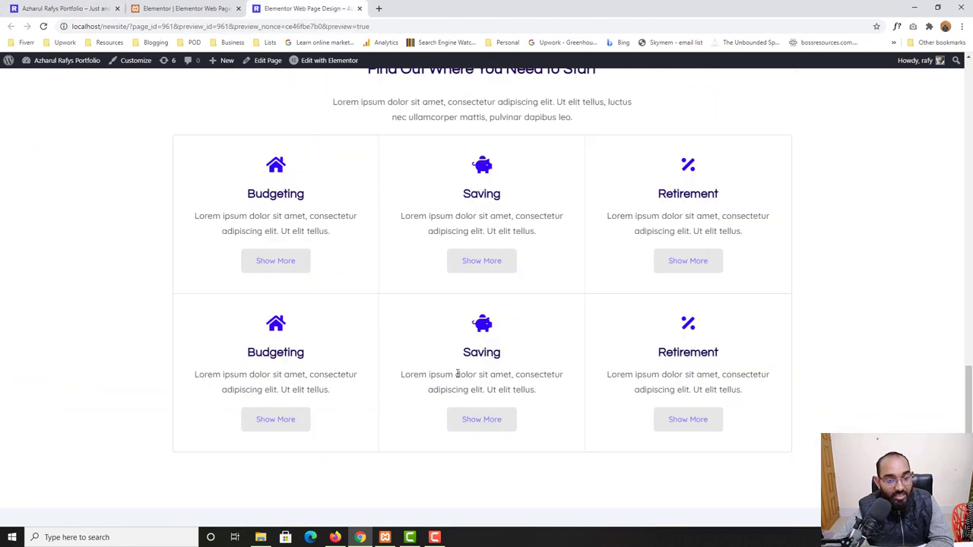
click(22, 6)
scroll(19, 369, down, 3)
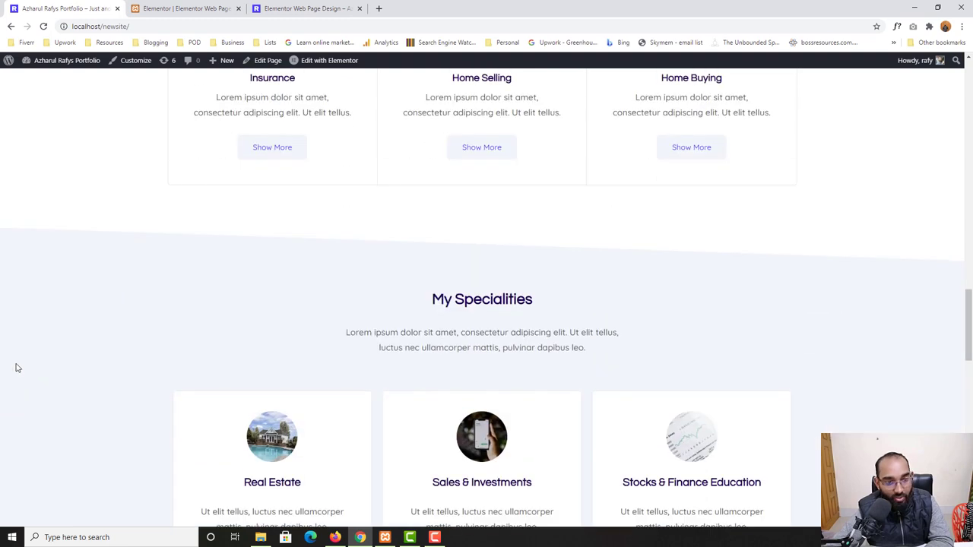
scroll(187, 320, up, 6)
scroll(635, 248, down, 4)
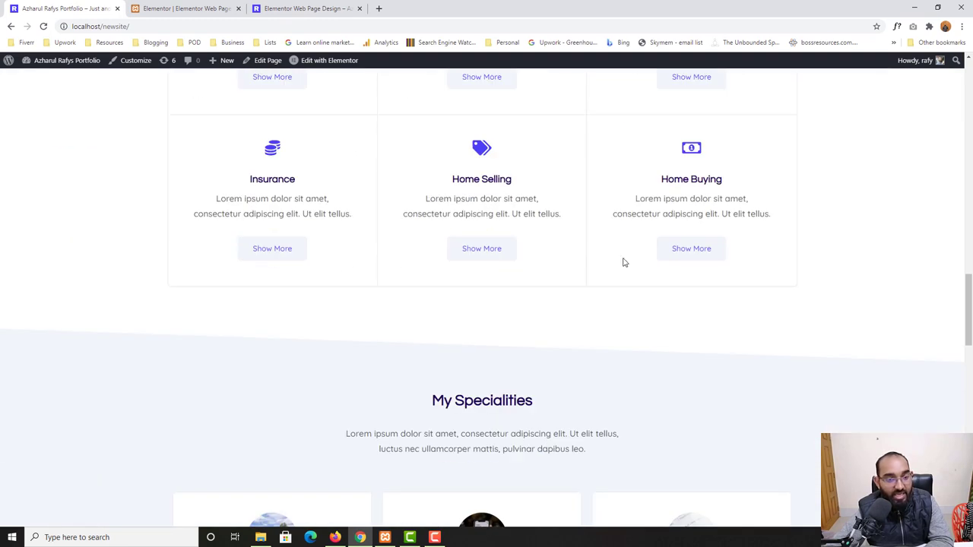
click(283, 6)
scroll(620, 266, down, 2)
scroll(496, 339, up, 2)
scroll(543, 276, up, 2)
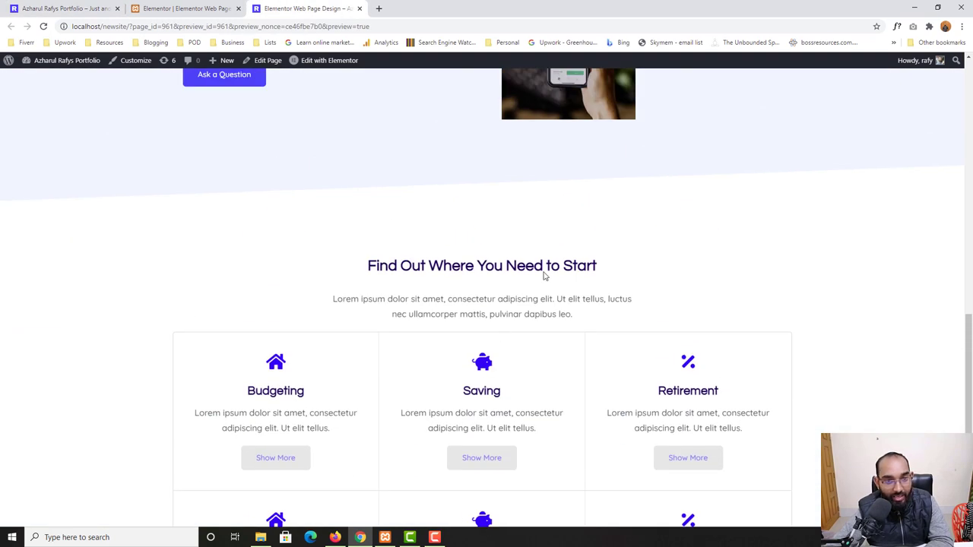
scroll(772, 269, down, 4)
scroll(495, 228, up, 3)
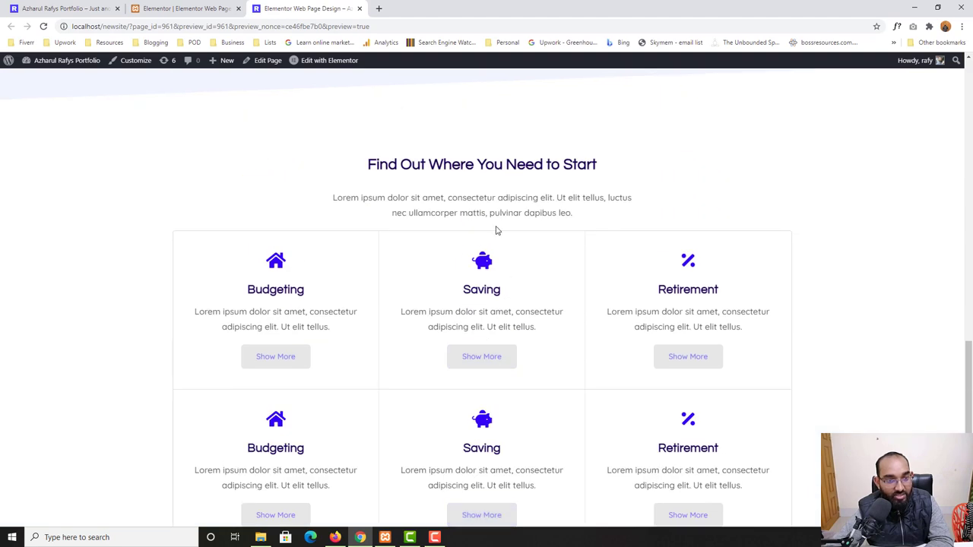
scroll(487, 226, up, 1)
scroll(486, 225, down, 1)
In the editor, add a Tilt shape divider to the bottom of the whole card section
click(215, 9)
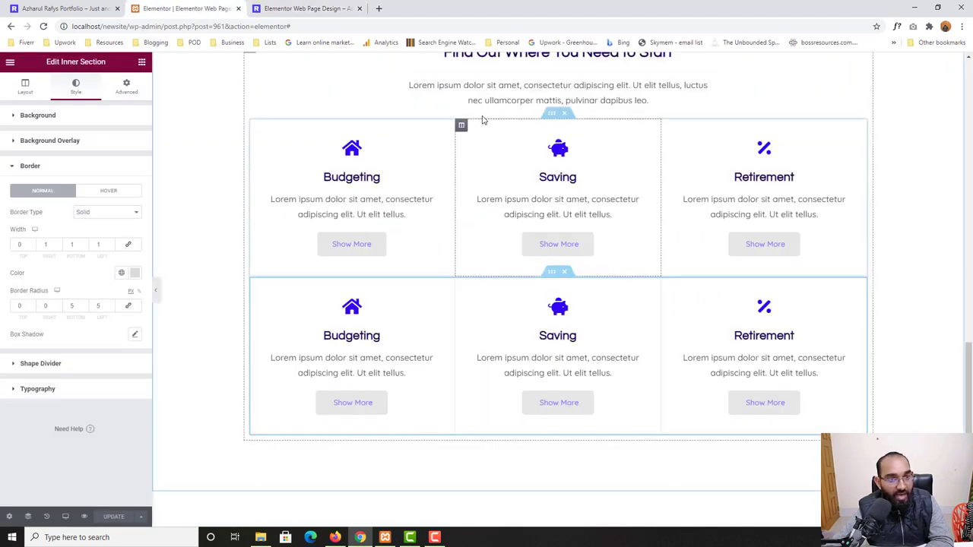
click(551, 114)
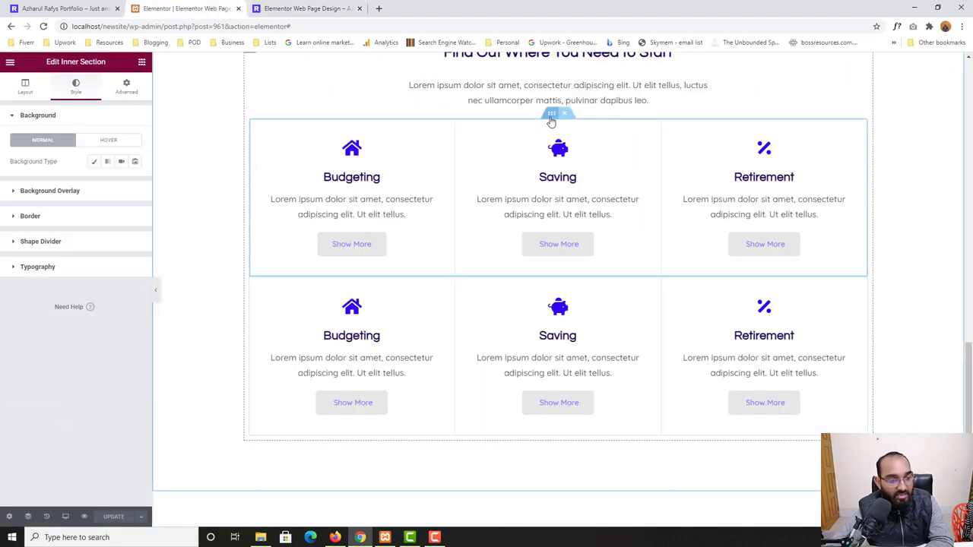
scroll(553, 106, up, 2)
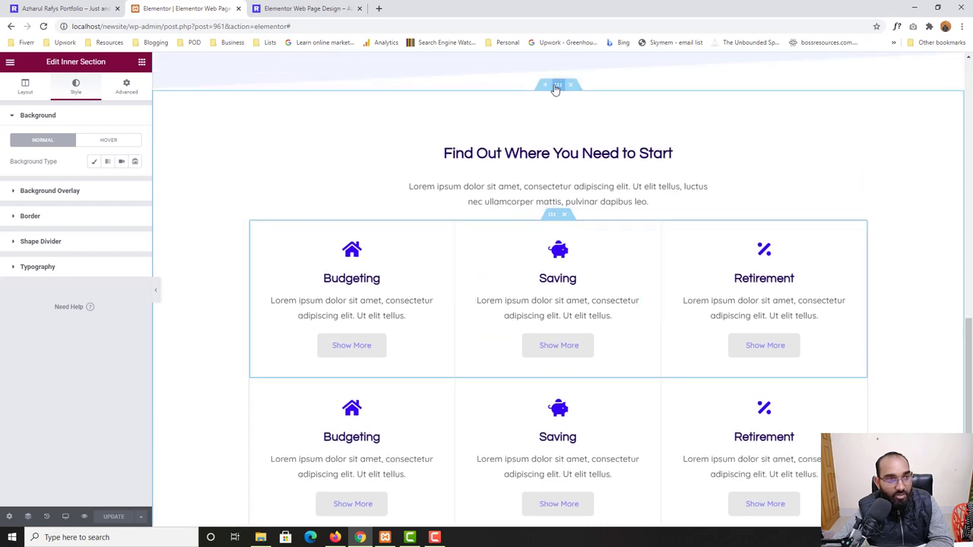
click(555, 87)
scroll(552, 244, down, 3)
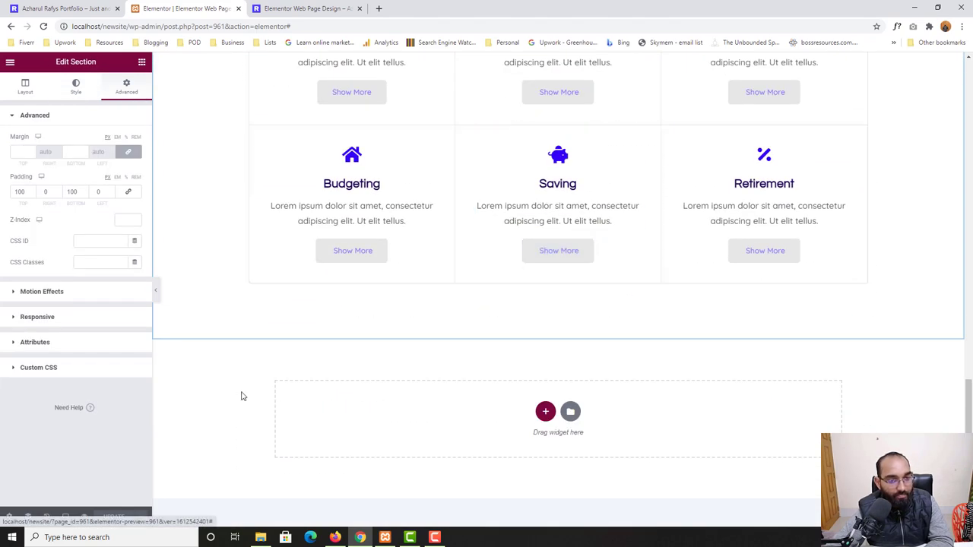
scroll(243, 396, up, 1)
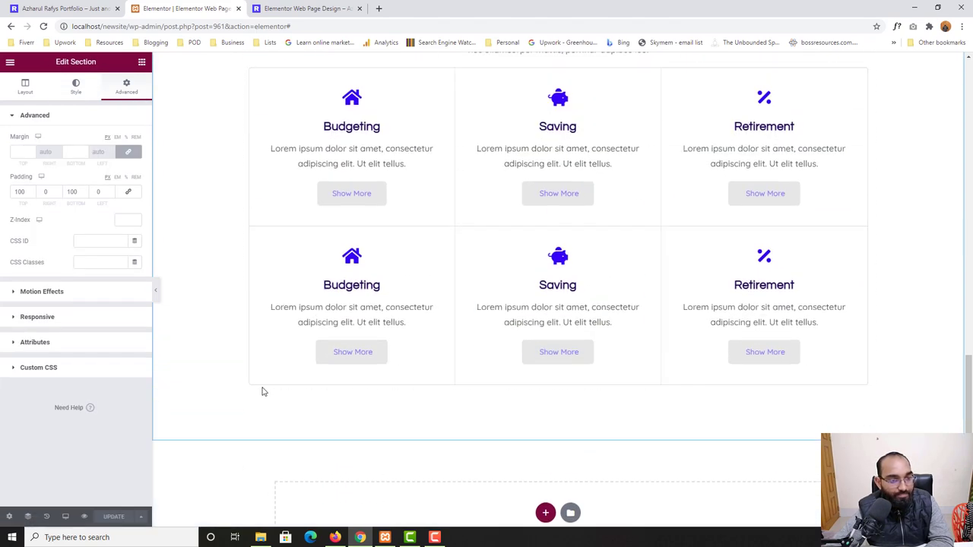
click(77, 88)
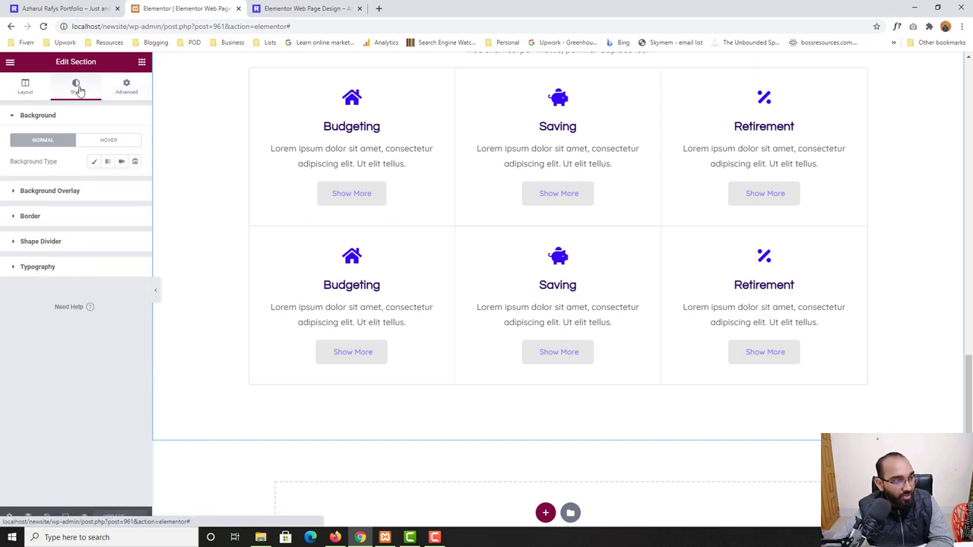
click(52, 244)
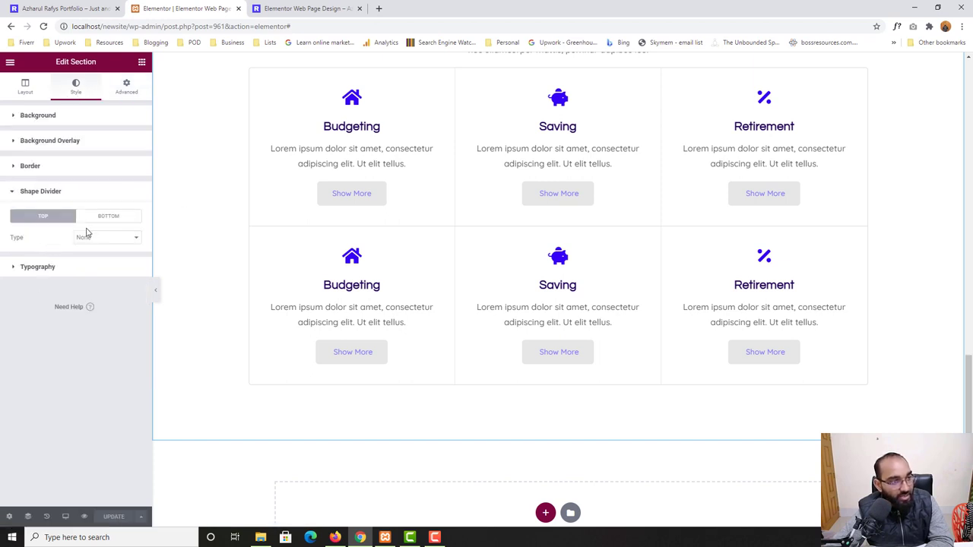
click(121, 220)
click(112, 239)
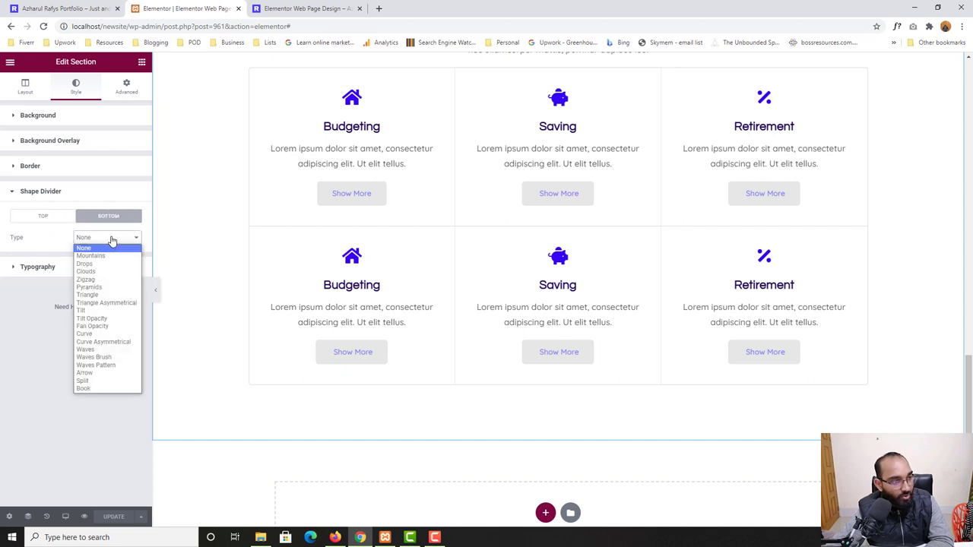
click(84, 310)
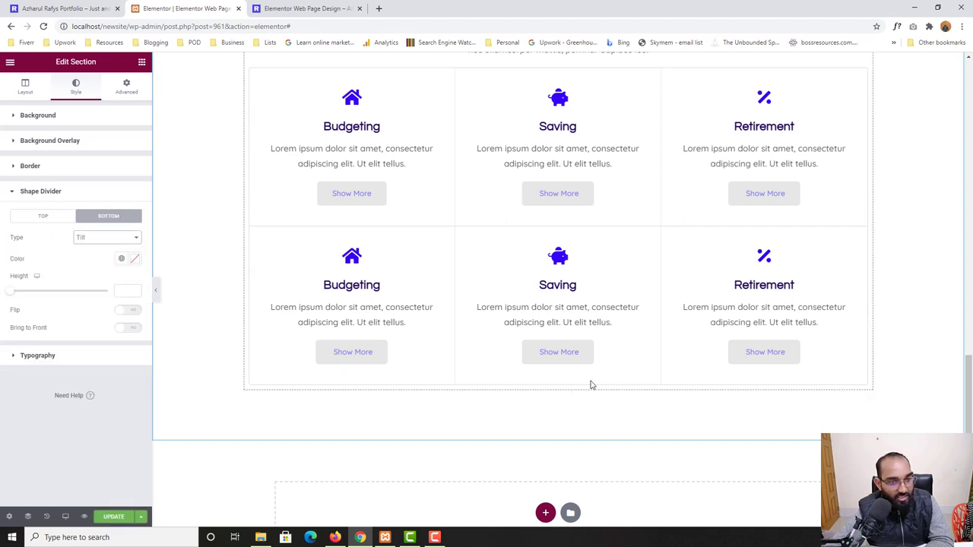
scroll(588, 382, down, 2)
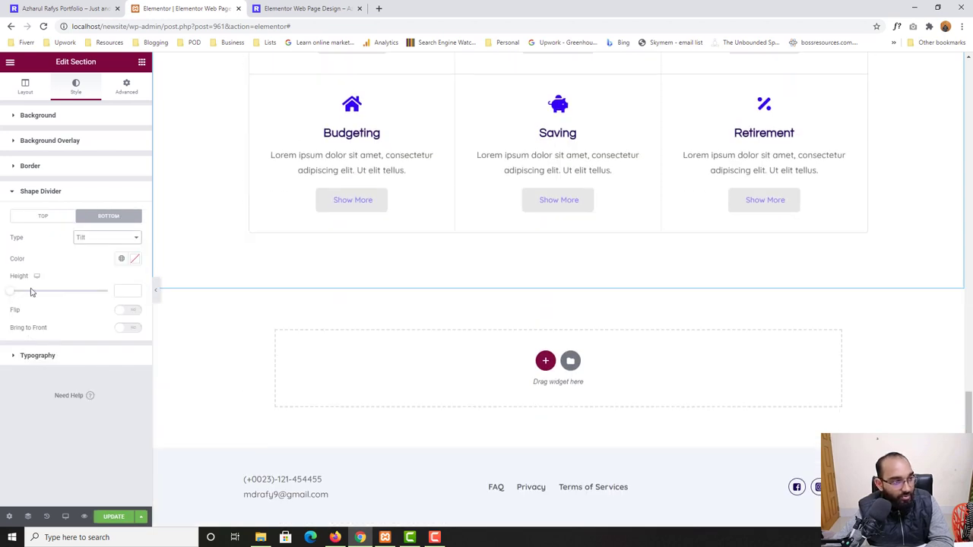
Give the card section's bottom shape divider a red color (#F21717), increase its height and toggle its flip
mouse_move(13, 293)
mouse_down()
mouse_move(35, 297)
mouse_move(7, 298)
mouse_up()
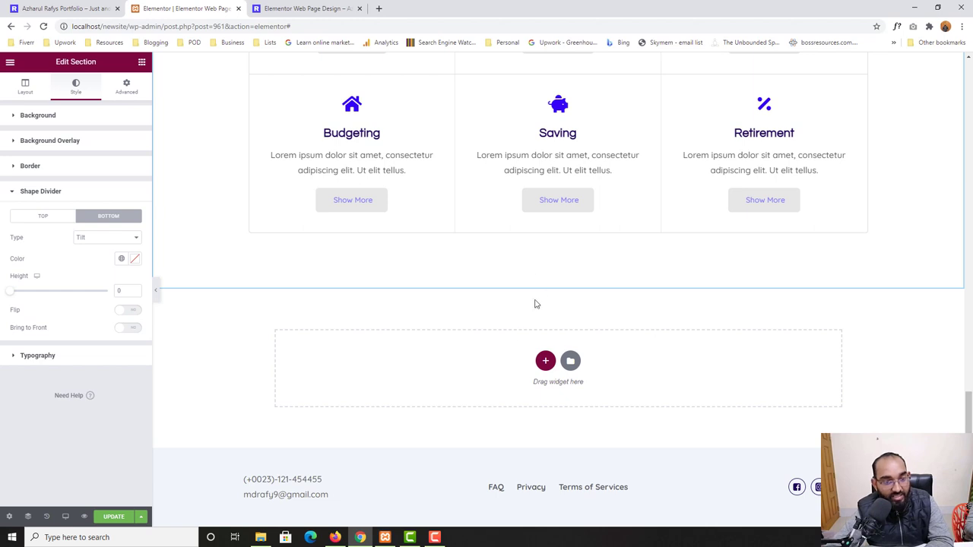
click(134, 260)
drag(122, 327, 126, 296)
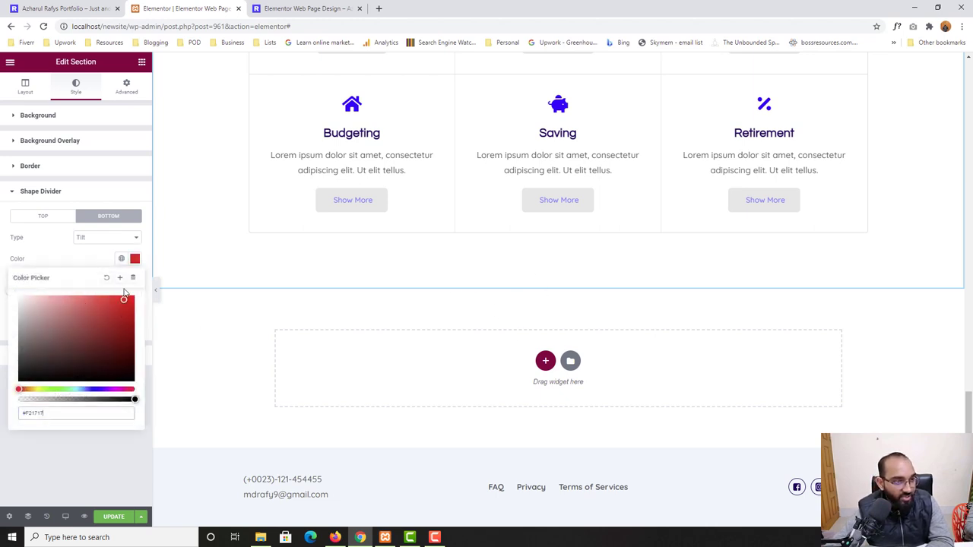
click(190, 303)
drag(10, 293, 35, 293)
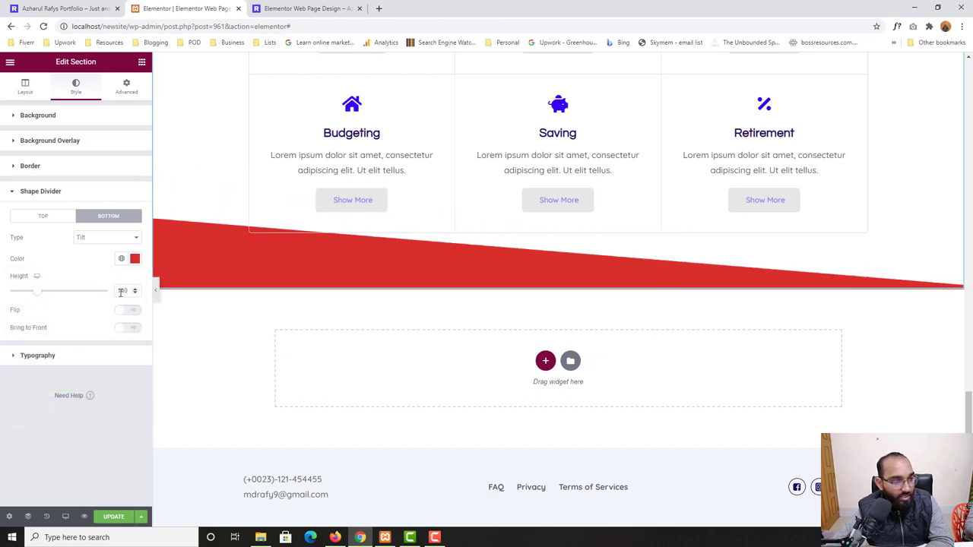
click(128, 310)
Compare the slanted edges around the card section in the page preview with those on the finished homepage
click(303, 7)
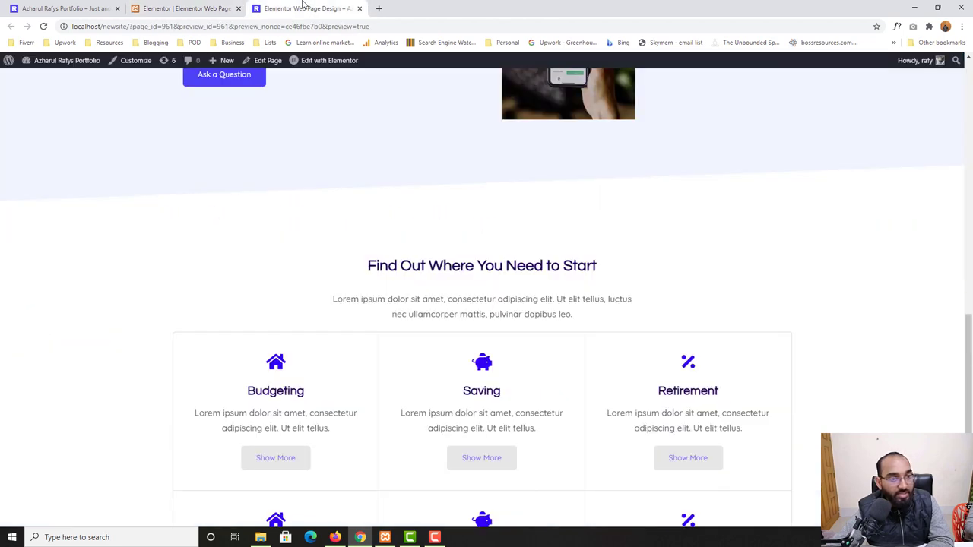
scroll(260, 269, up, 2)
scroll(144, 308, down, 6)
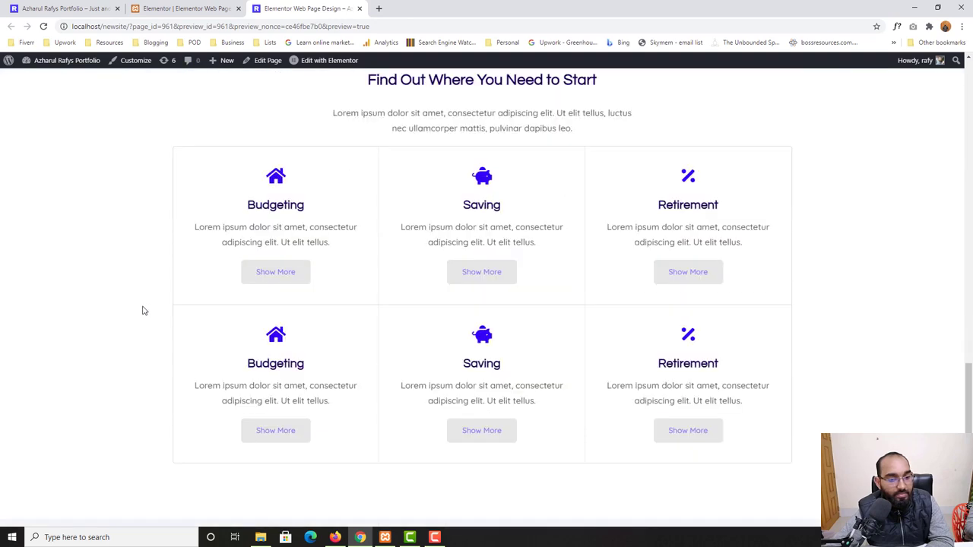
scroll(141, 304, up, 4)
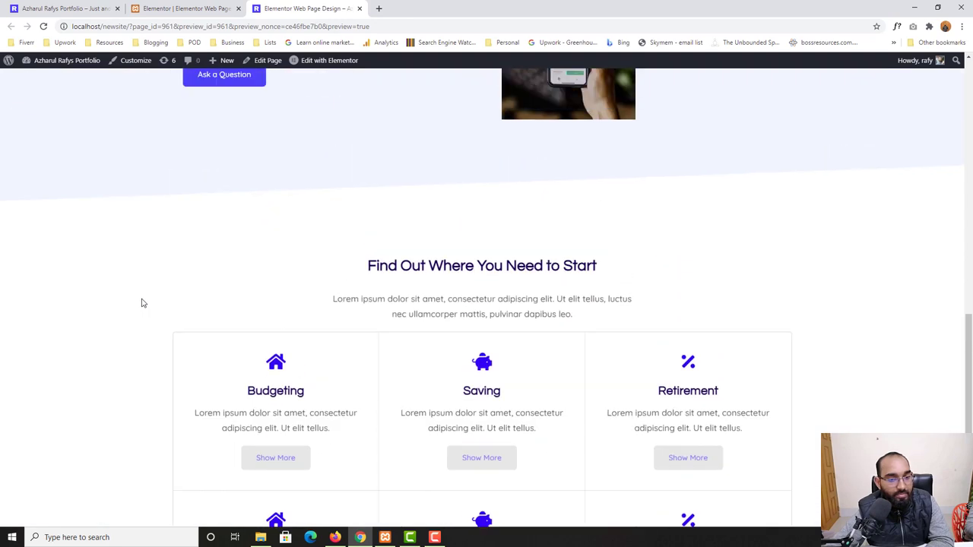
click(101, 6)
scroll(302, 380, down, 1)
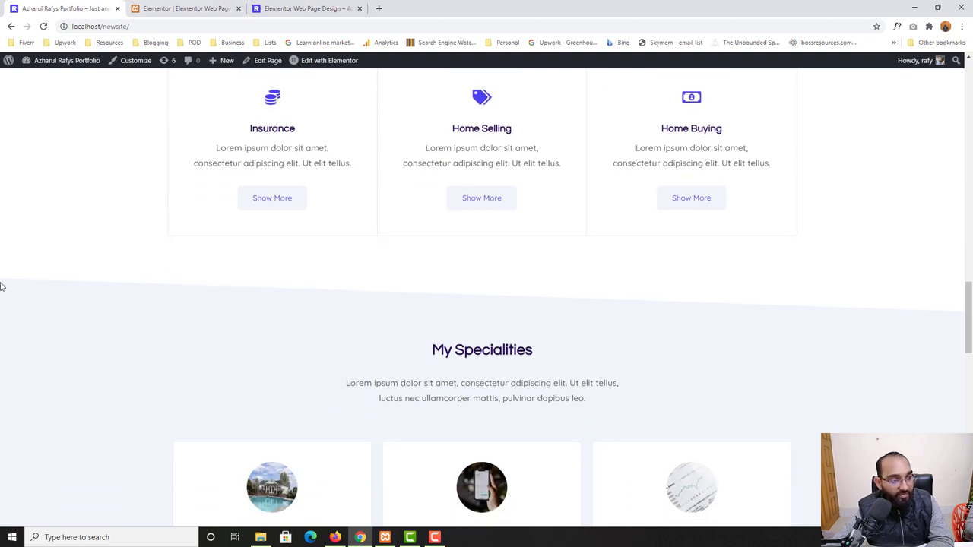
Examine the slanted edges above and below the card section on the finished homepage against the editor's divider
click(224, 8)
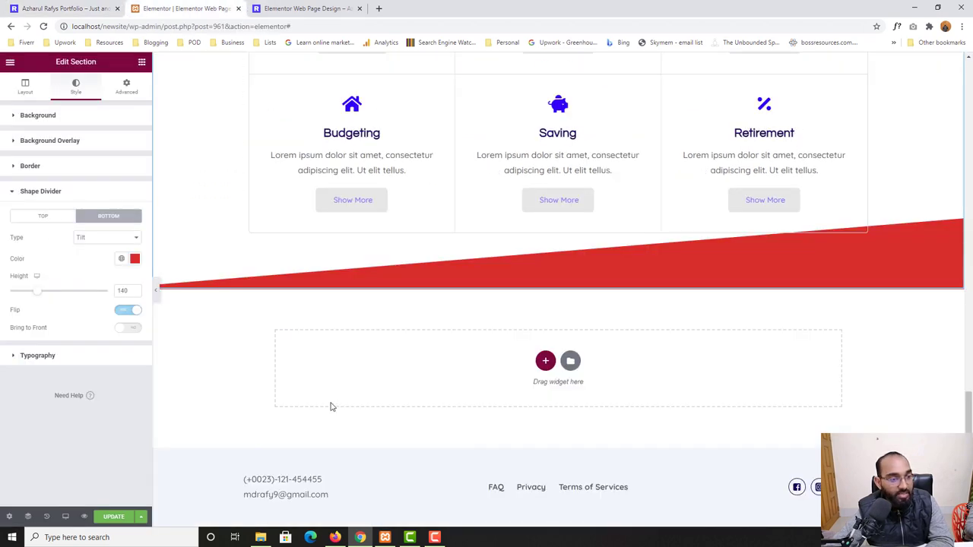
click(59, 6)
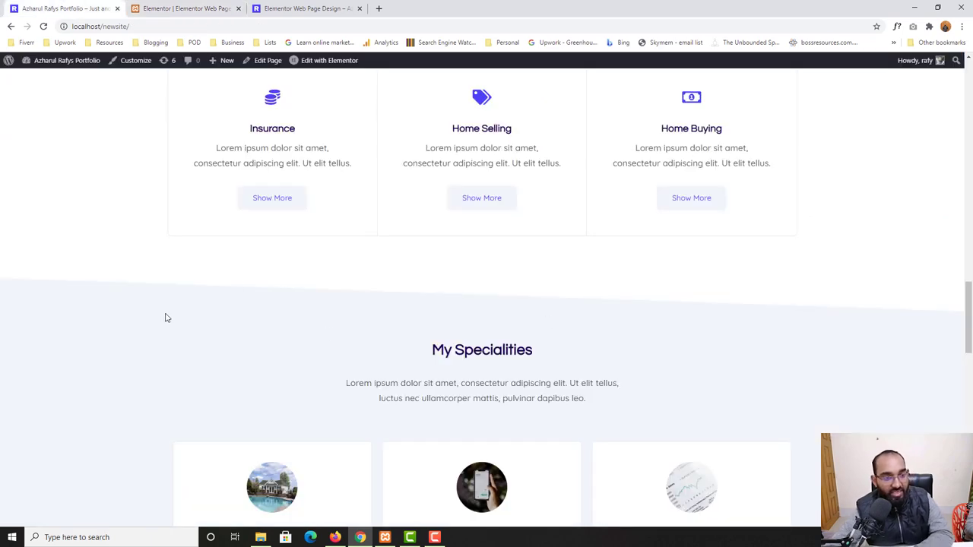
scroll(413, 356, up, 3)
scroll(426, 358, down, 2)
scroll(403, 343, up, 5)
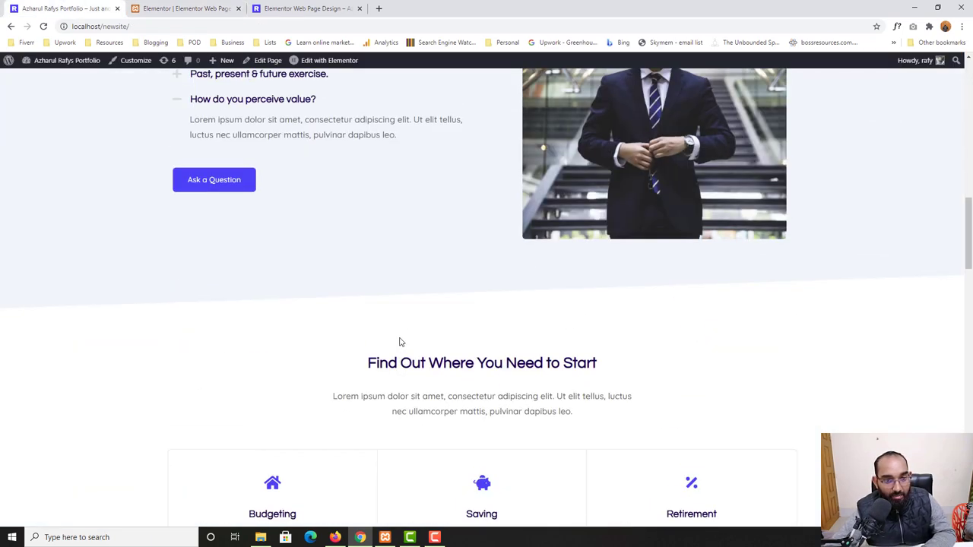
scroll(456, 352, down, 5)
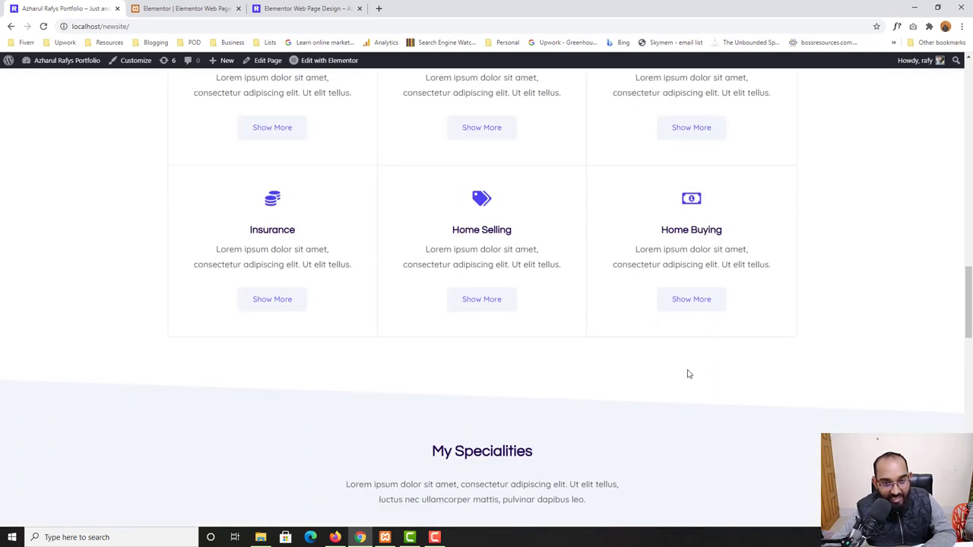
Remove the Tilt shape divider from the bottom of the card section by setting its type to None
key(ctrl+Tab)
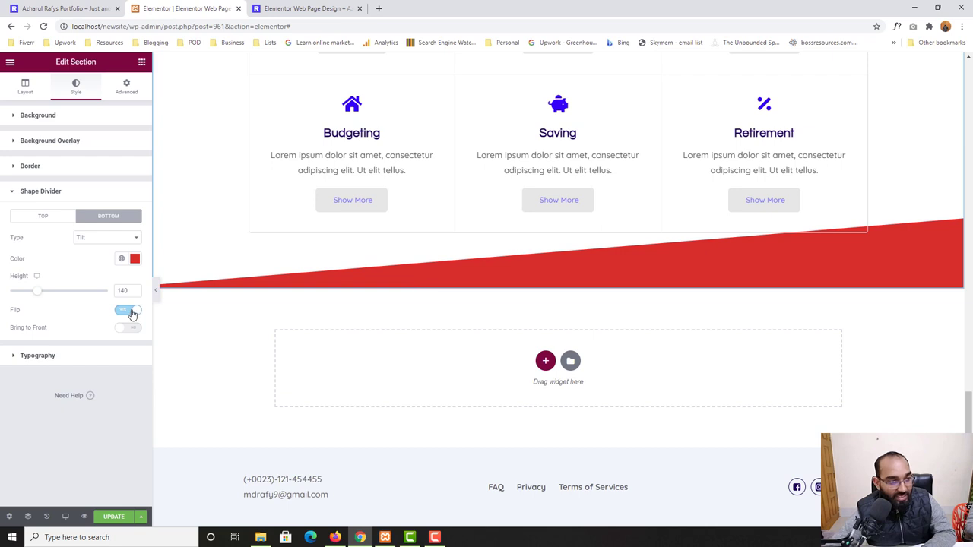
click(84, 237)
click(90, 249)
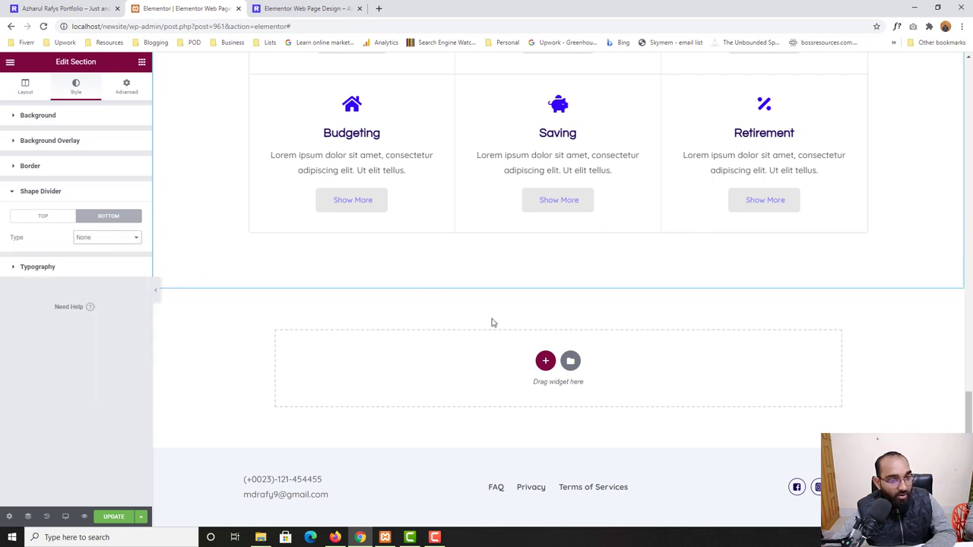
Add a new single-column section below the card section for rebuilding the homepage's My Specialities section
click(117, 17)
scroll(349, 213, down, 4)
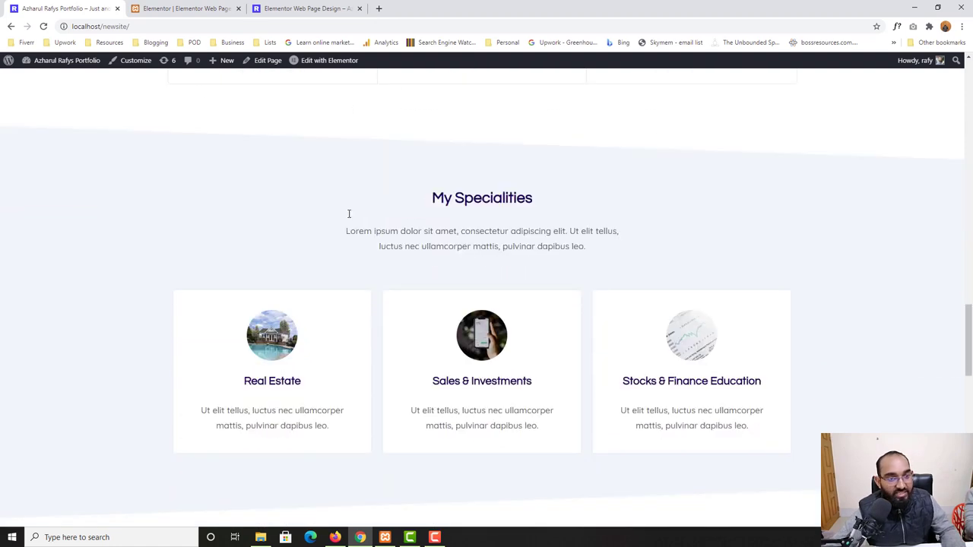
key(ctrl+Tab)
click(545, 361)
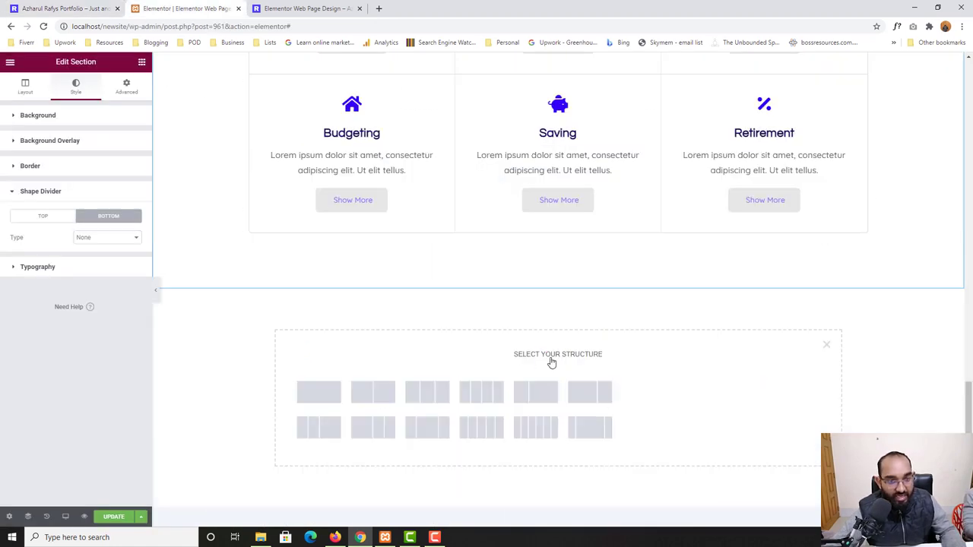
click(315, 403)
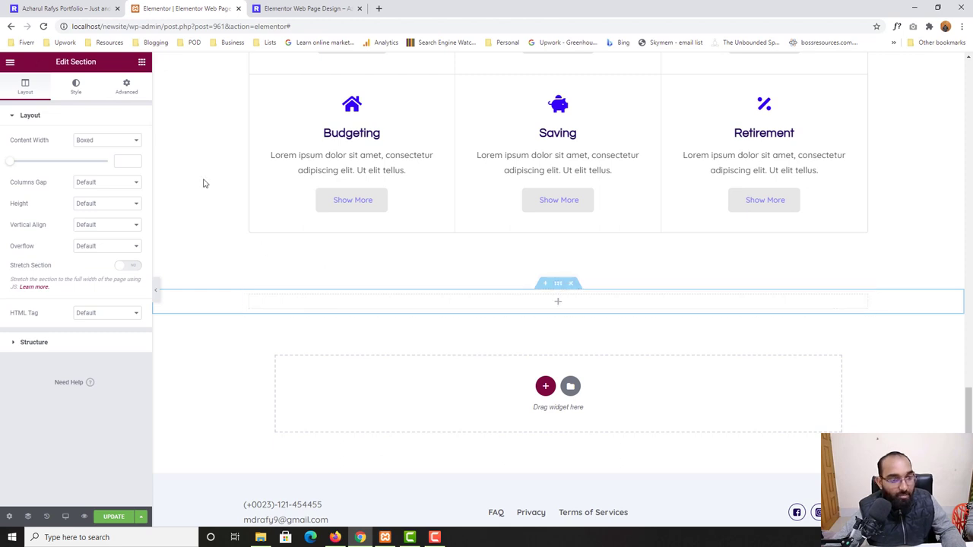
Launch pixie.exe over the finished homepage to sample the My Specialities section's light background color
key(ctrl+shift+Tab)
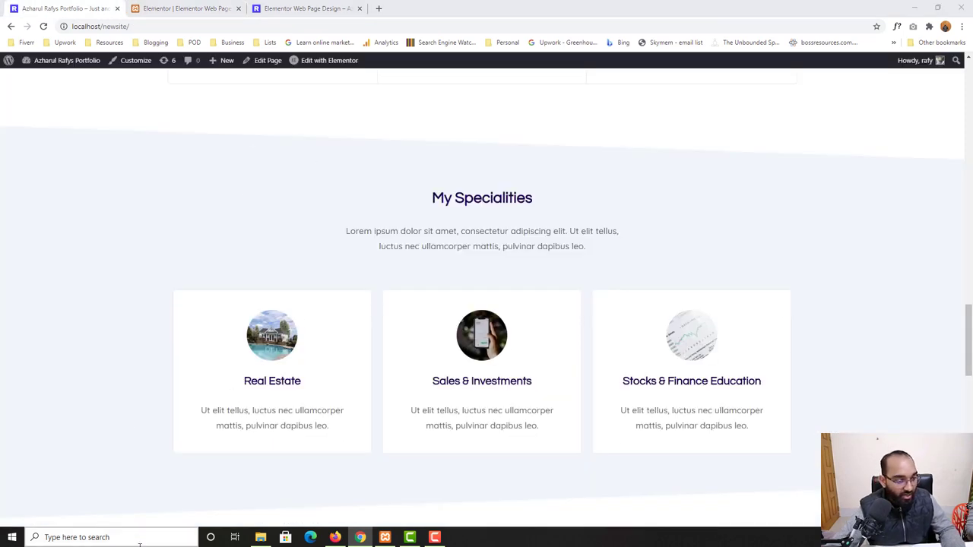
click(142, 541)
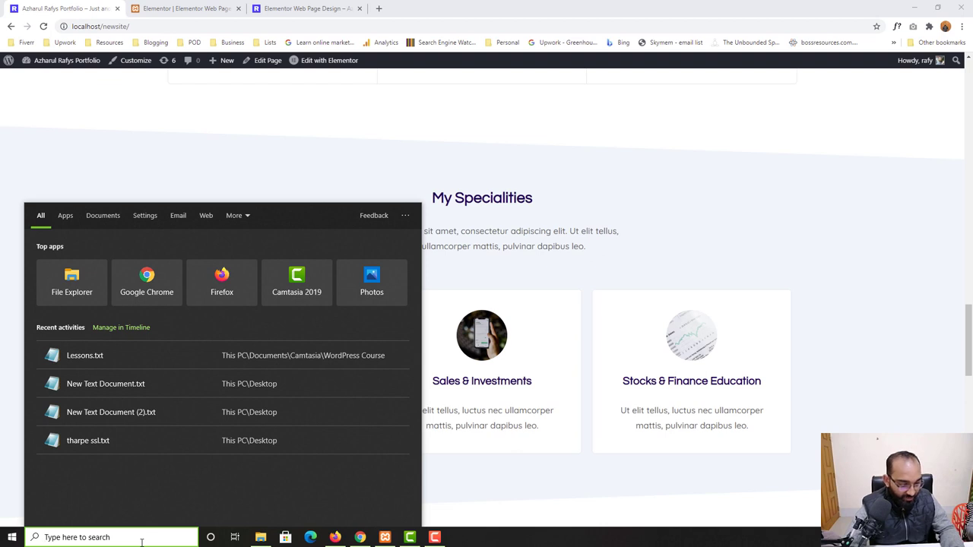
text(p)
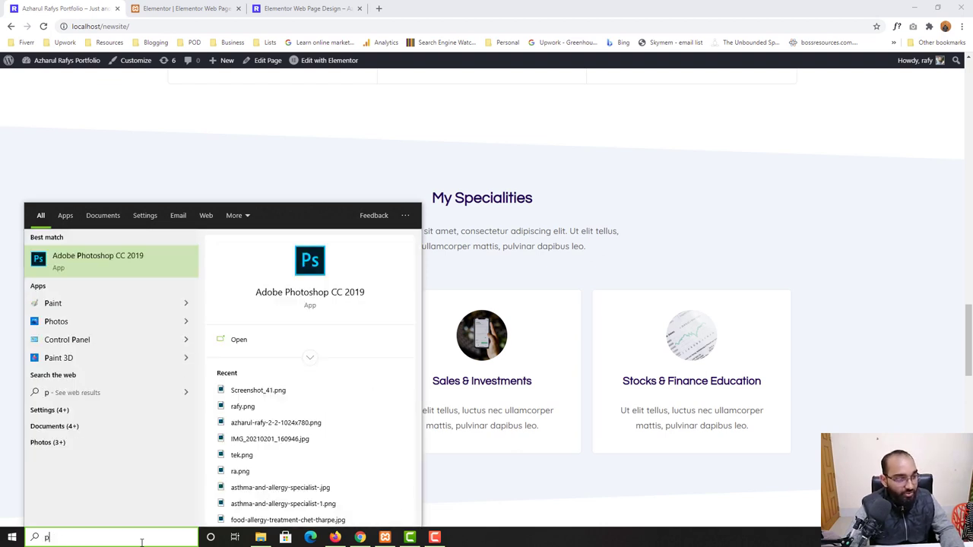
text(ixie)
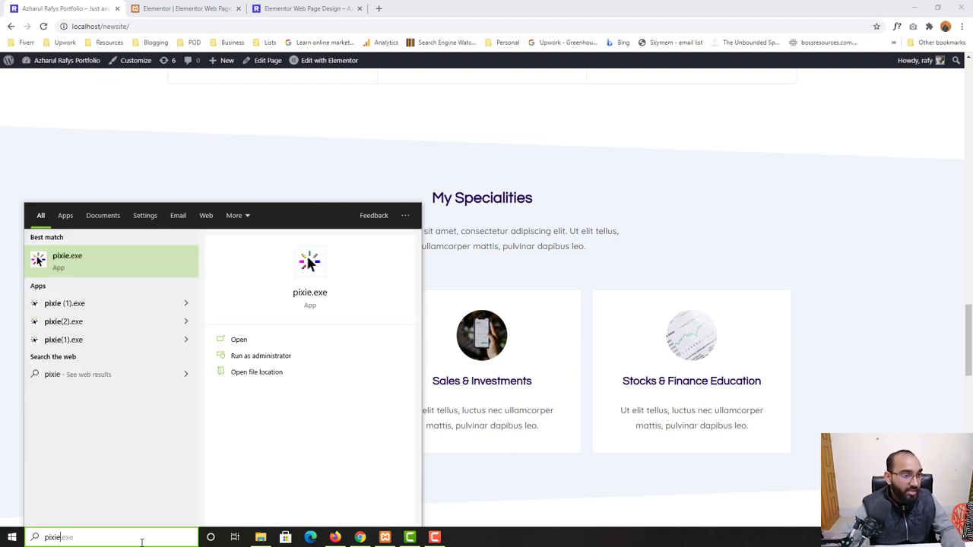
click(92, 271)
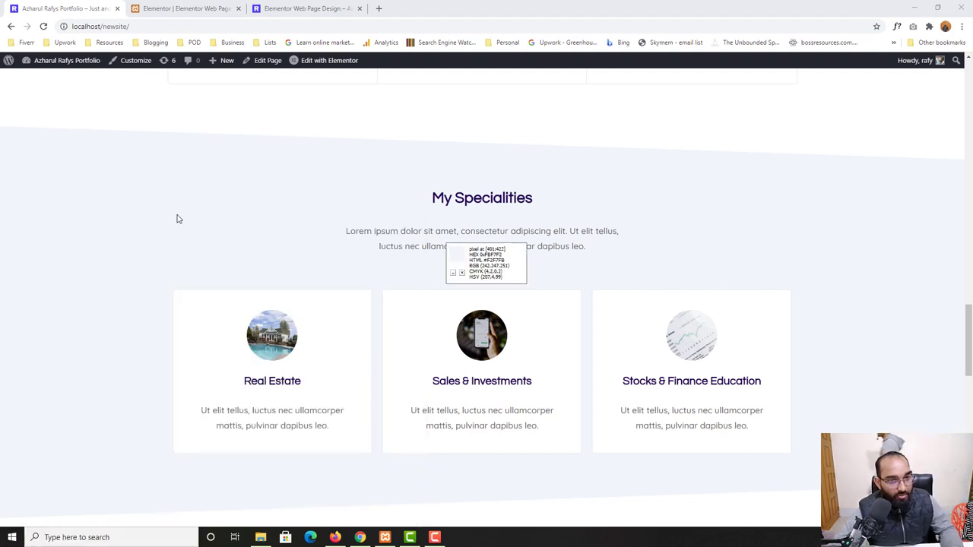
Give the new section a classic background color, entering #F2F7FB and deepening it to a stronger light blue
click(214, 6)
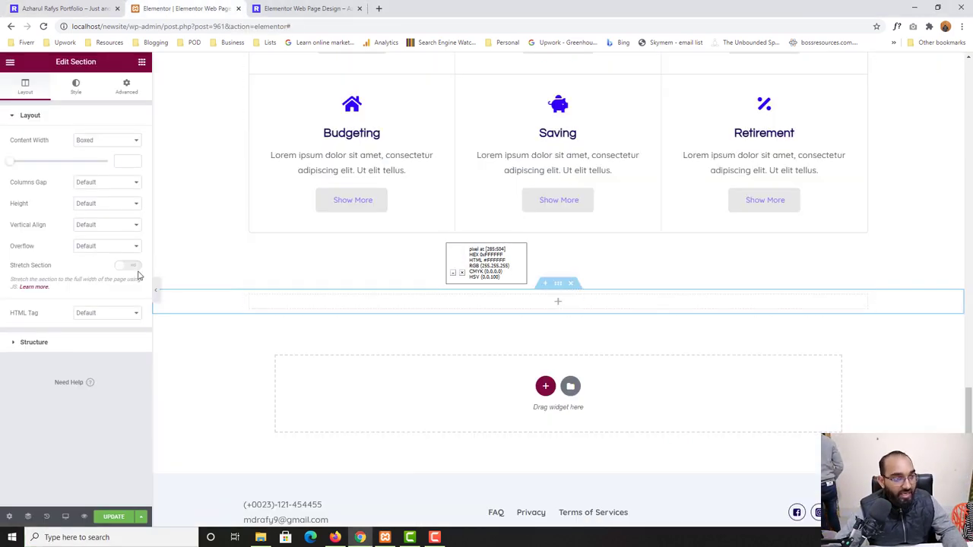
click(73, 89)
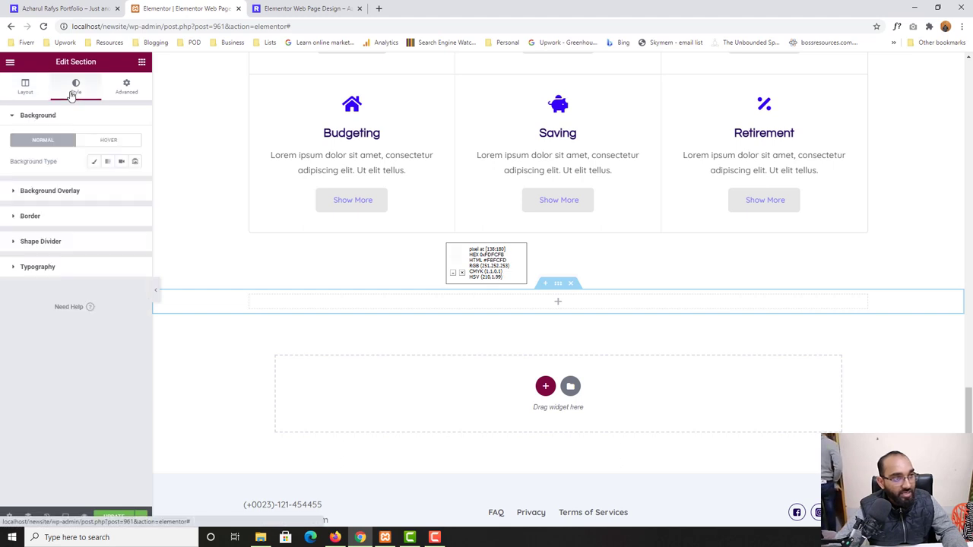
click(94, 161)
click(135, 183)
click(32, 337)
text(F2F7F8)
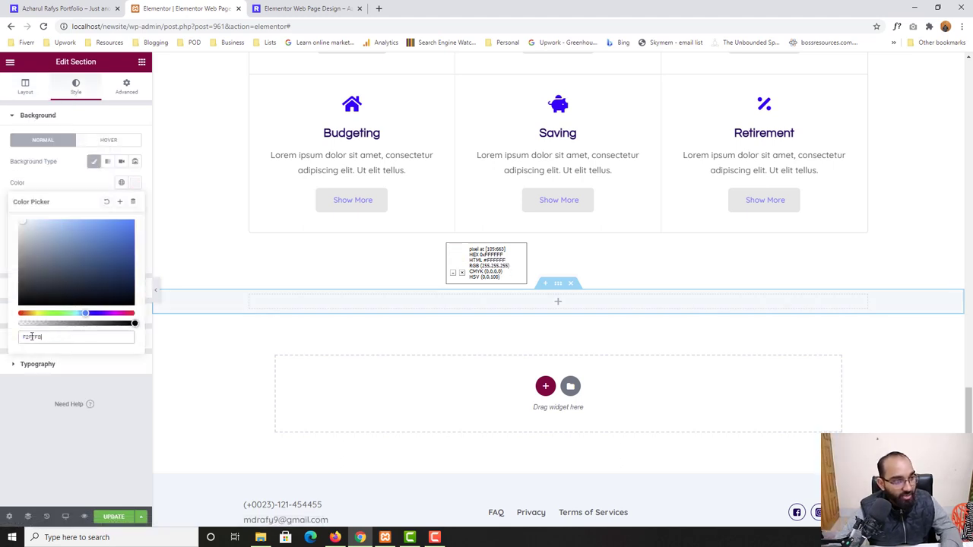
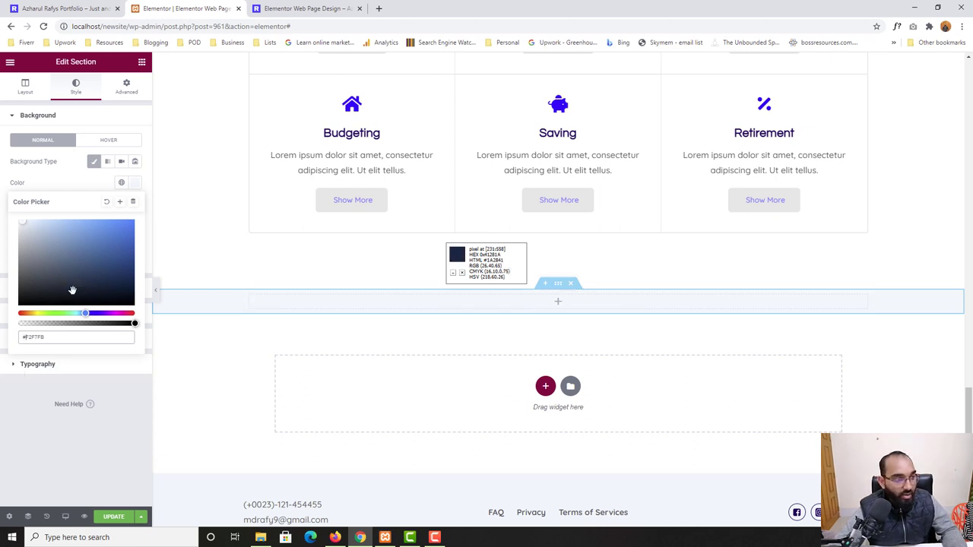
click(31, 230)
drag(32, 223, 33, 221)
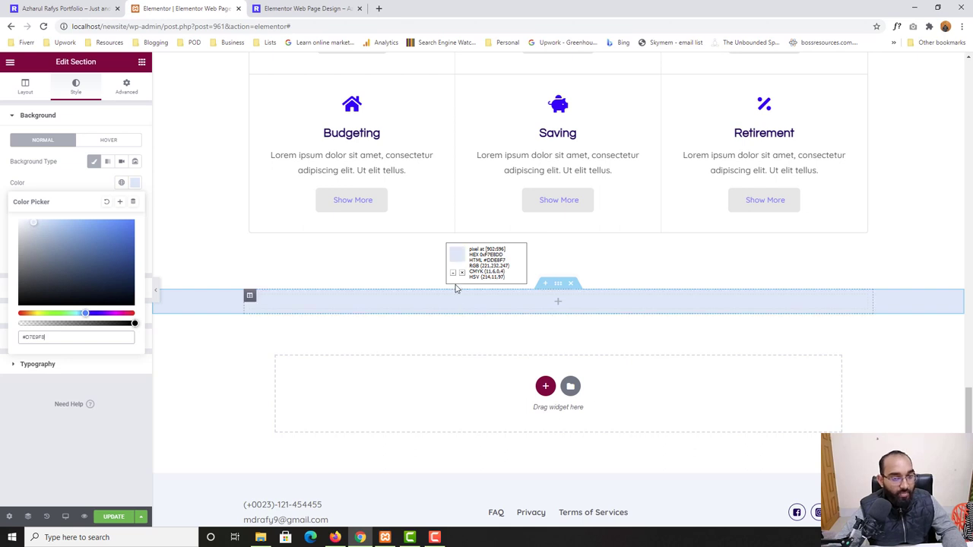
click(63, 462)
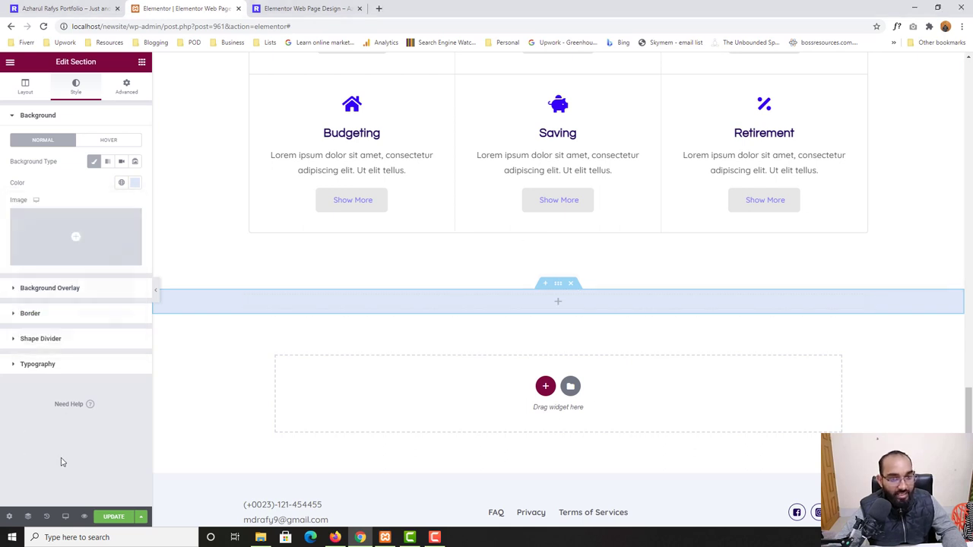
Examine the My Specialities section's heading, text and card layout on the finished homepage
click(46, 9)
scroll(3, 372, down, 1)
scroll(482, 319, up, 1)
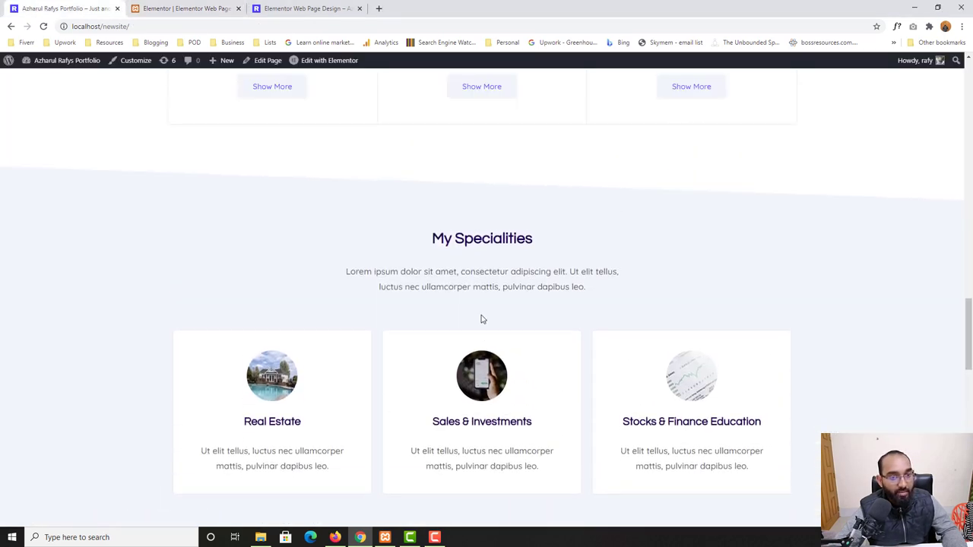
scroll(346, 318, down, 2)
scroll(326, 323, up, 3)
scroll(311, 327, down, 1)
click(183, 8)
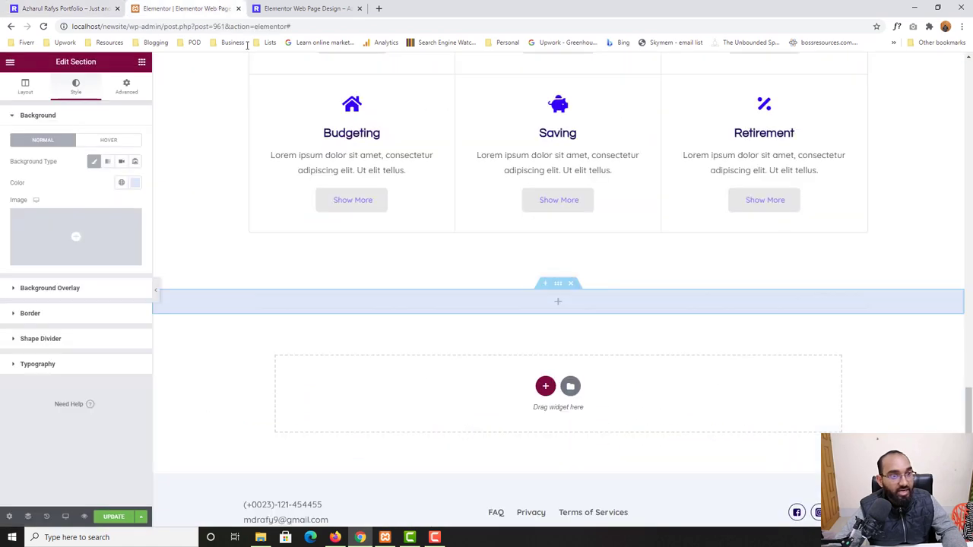
Copy the column holding the "Find Out Where You Need to Start" content and paste it into the new light-blue section
scroll(411, 269, up, 2)
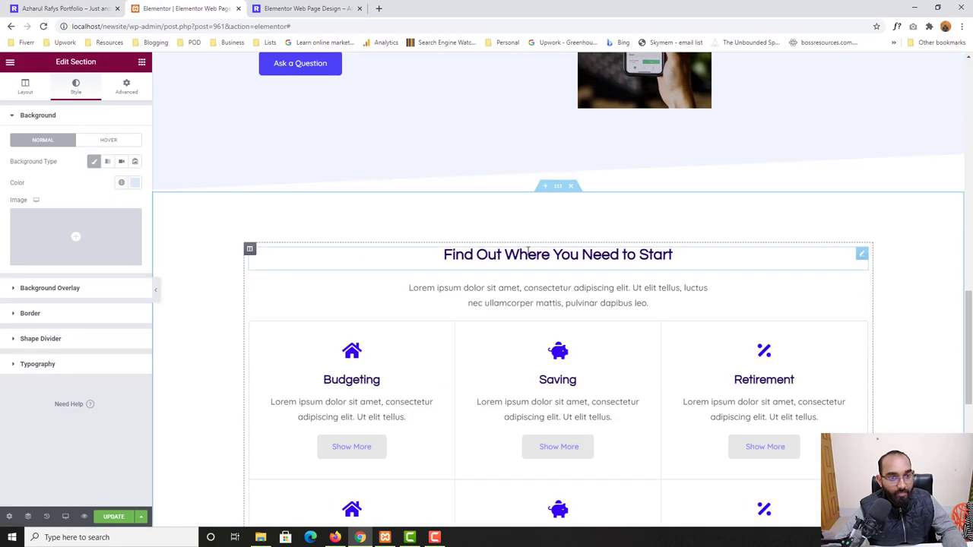
right_click(251, 249)
click(276, 313)
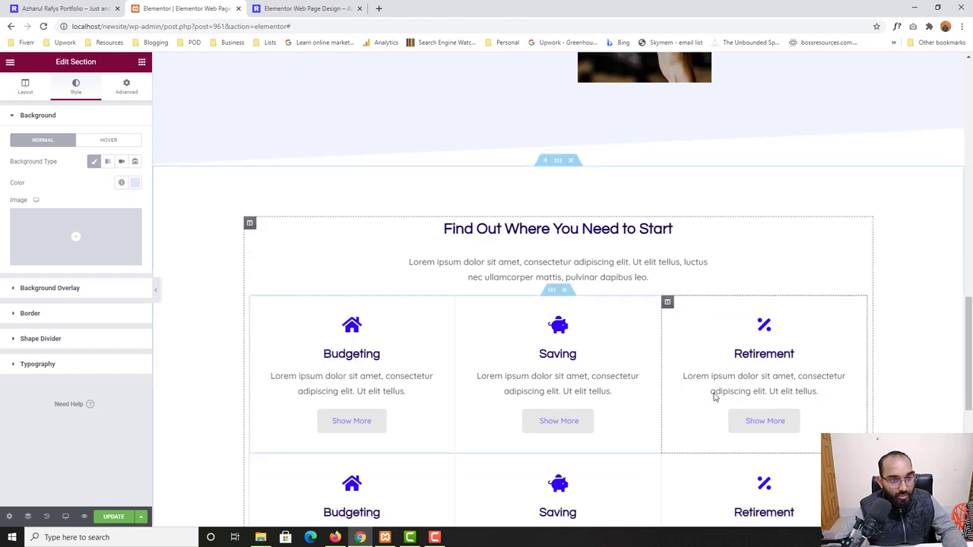
scroll(641, 372, down, 4)
scroll(641, 372, down, 1)
right_click(558, 357)
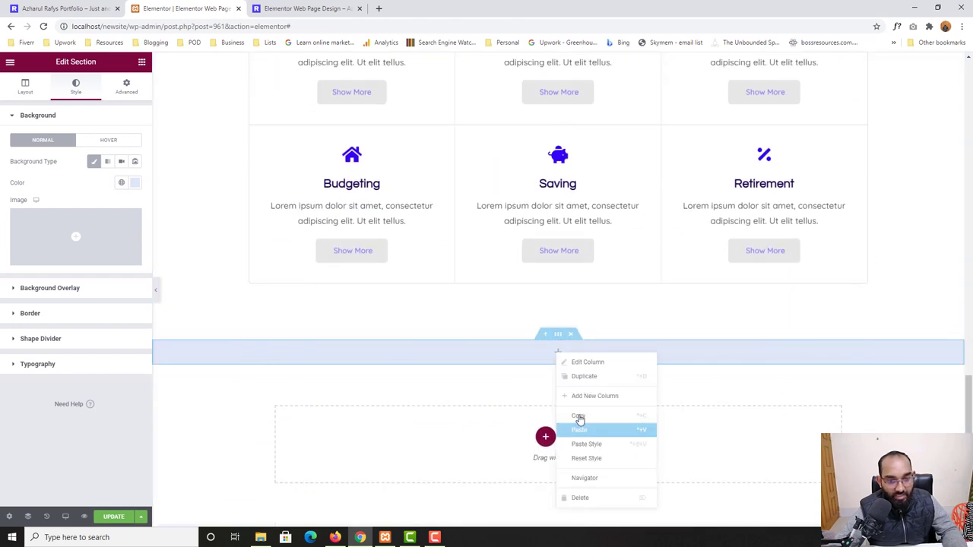
click(639, 430)
scroll(742, 377, down, 7)
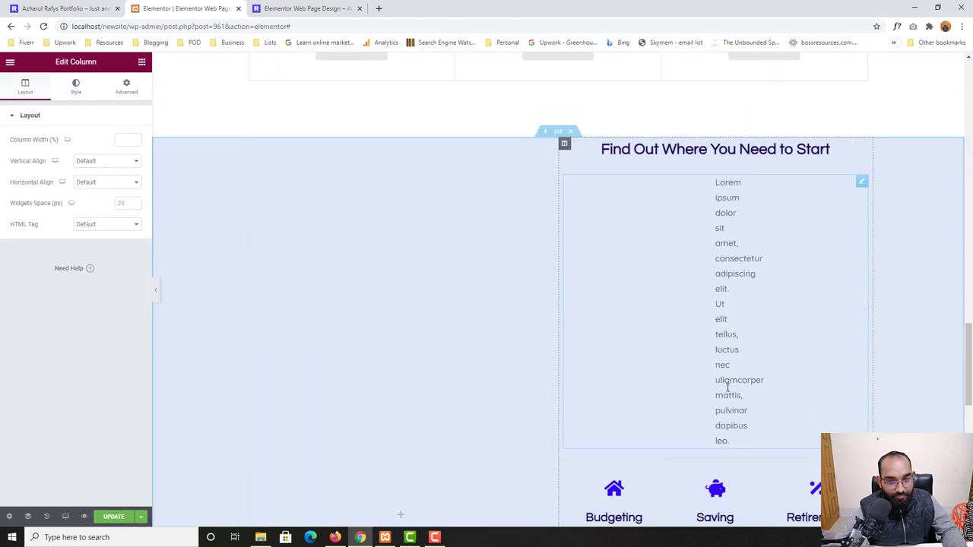
Delete the empty first column of the light-blue section so the pasted column fills its width
scroll(487, 386, up, 7)
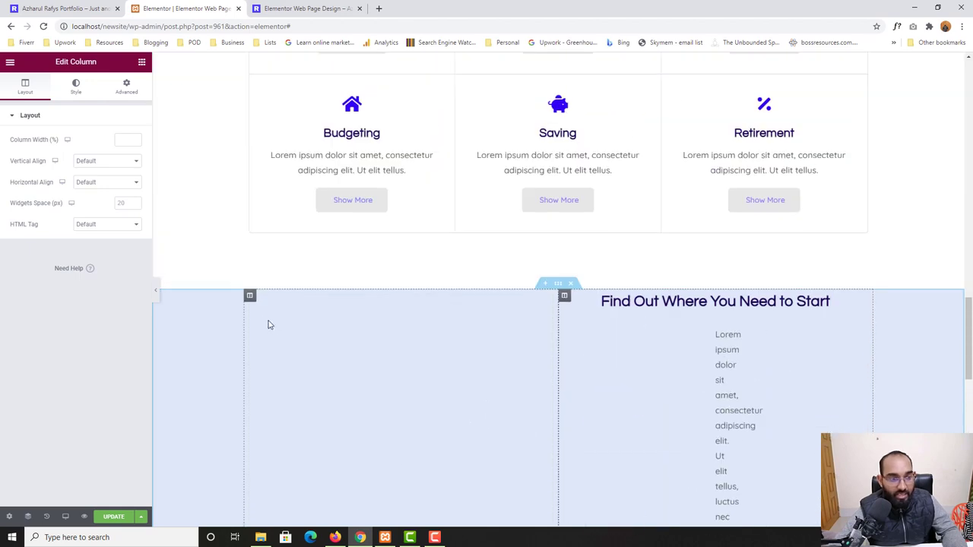
right_click(266, 321)
click(310, 462)
scroll(662, 385, down, 3)
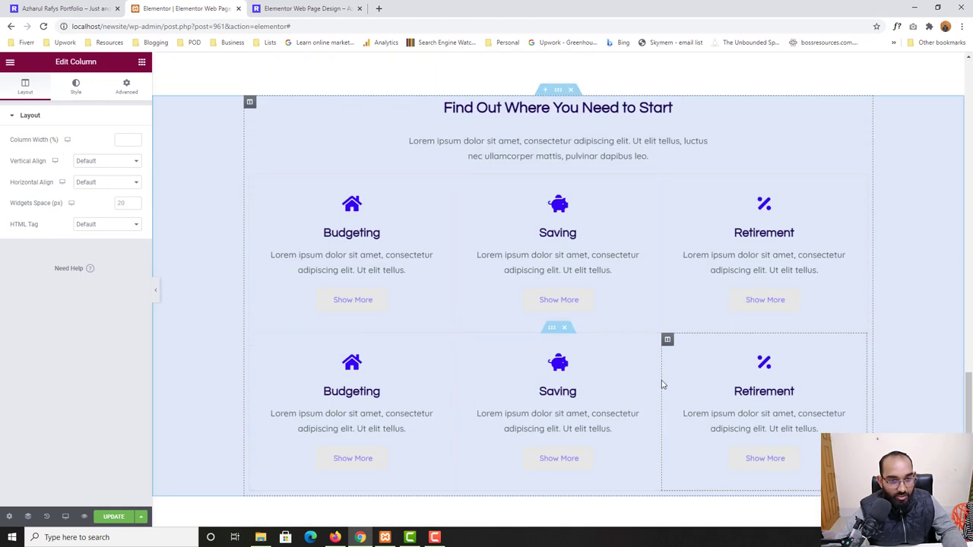
scroll(662, 385, up, 2)
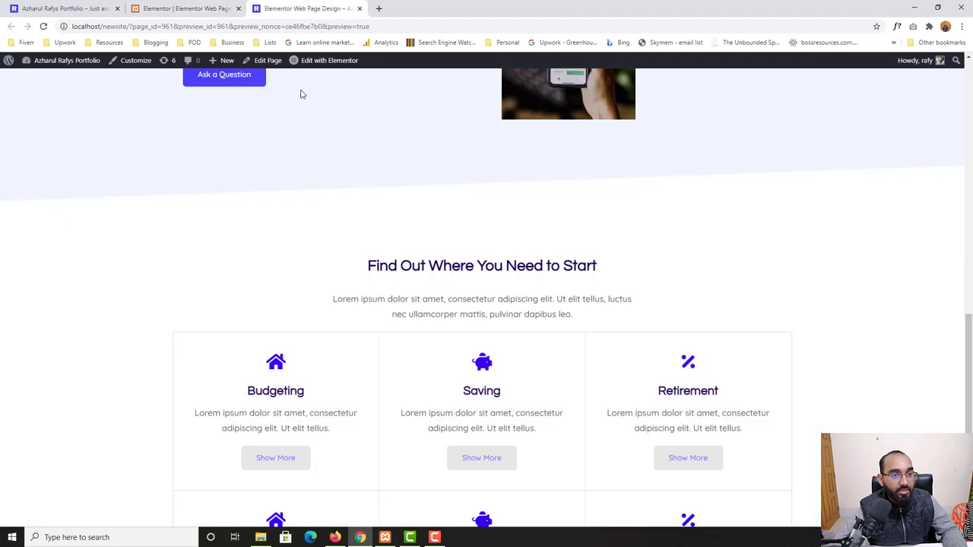
Compare the card section in the page preview with the My Specialities section on the finished homepage
click(304, 8)
scroll(224, 327, down, 1)
scroll(206, 336, down, 4)
scroll(206, 336, up, 3)
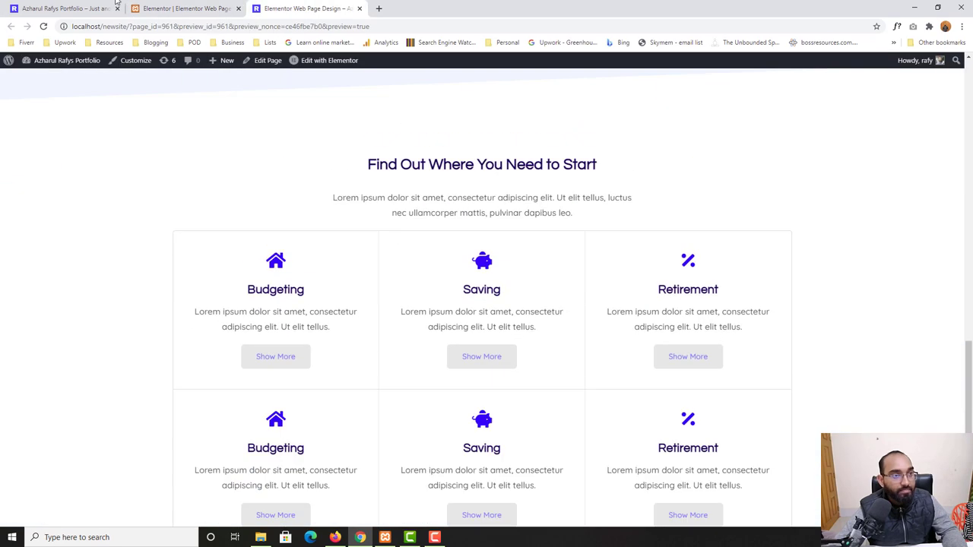
click(78, 8)
scroll(240, 362, down, 1)
scroll(228, 369, down, 1)
scroll(326, 282, up, 2)
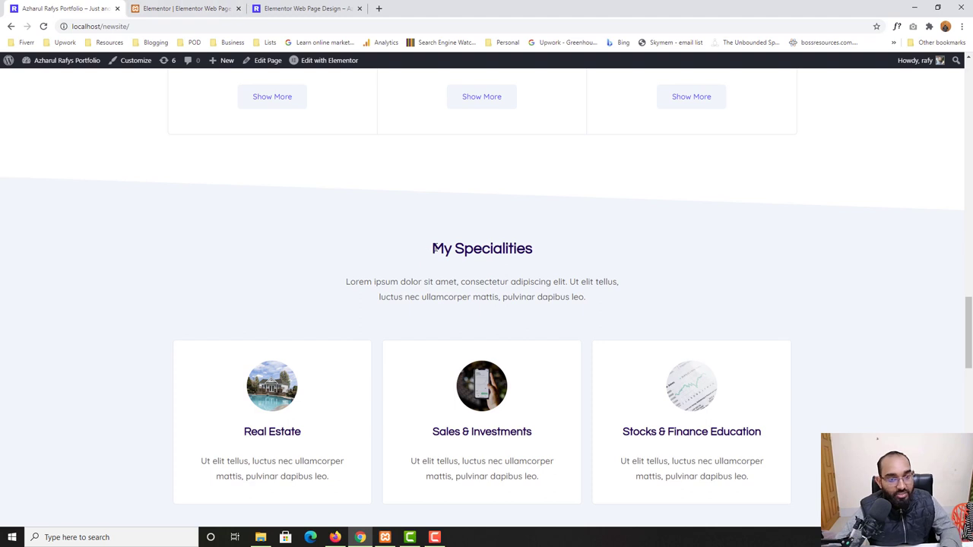
Replace the light-blue section's heading with "My Specialities", copied from the finished homepage
drag(427, 247, 532, 265)
key(ctrl+c)
click(181, 7)
scroll(535, 269, up, 1)
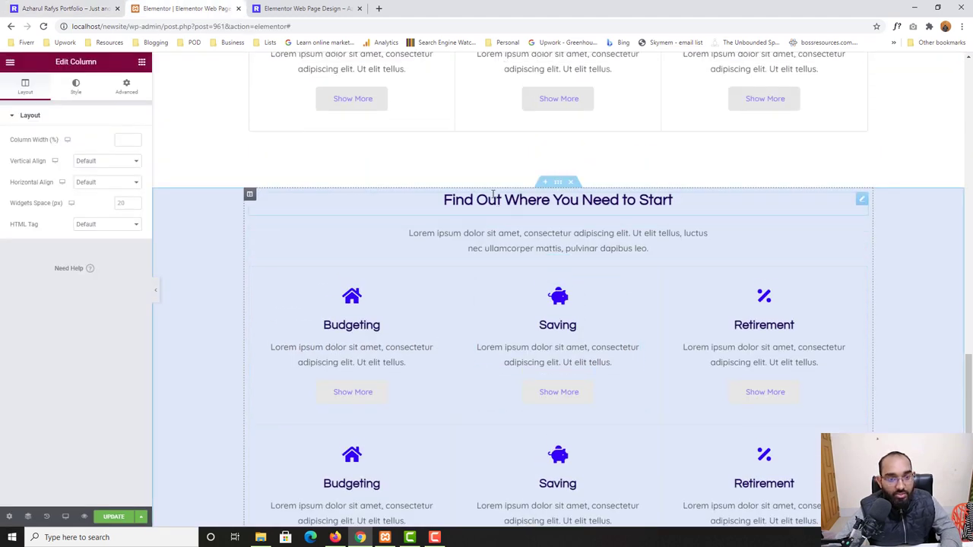
double_click(495, 200)
click(102, 150)
key(ctrl+a)
key(ctrl+v)
Replace the description under the "My Specialities" heading with the matching paragraph copied from the finished homepage
click(67, 7)
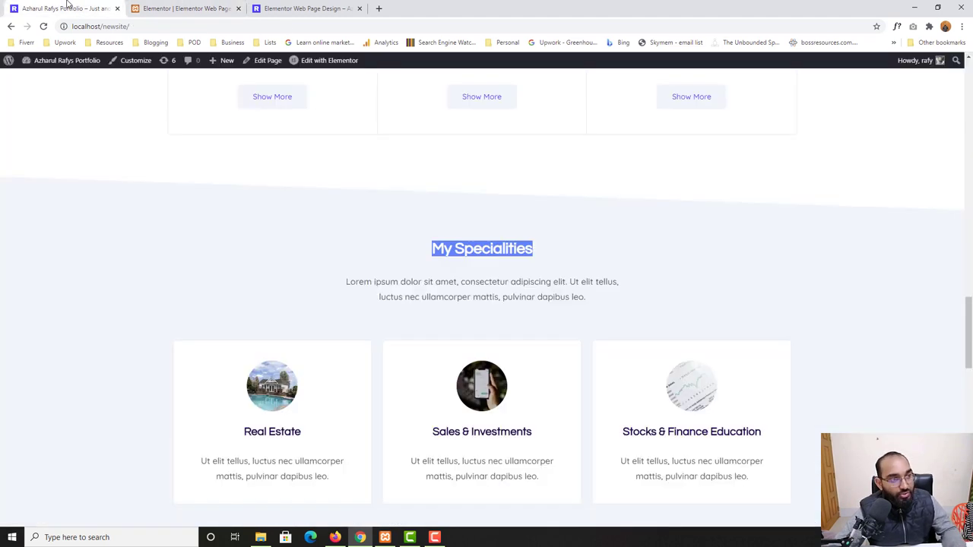
drag(346, 281, 568, 307)
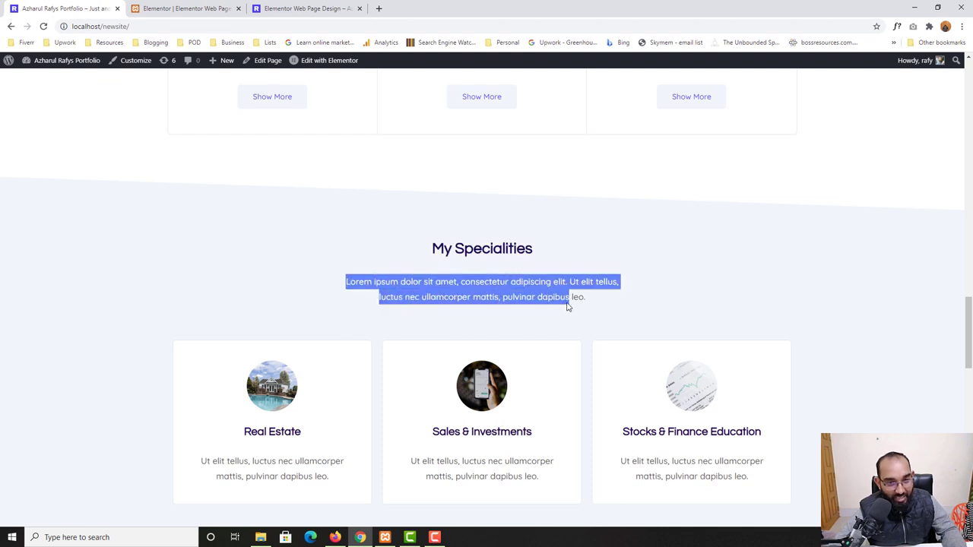
right_click(554, 293)
click(569, 298)
click(346, 279)
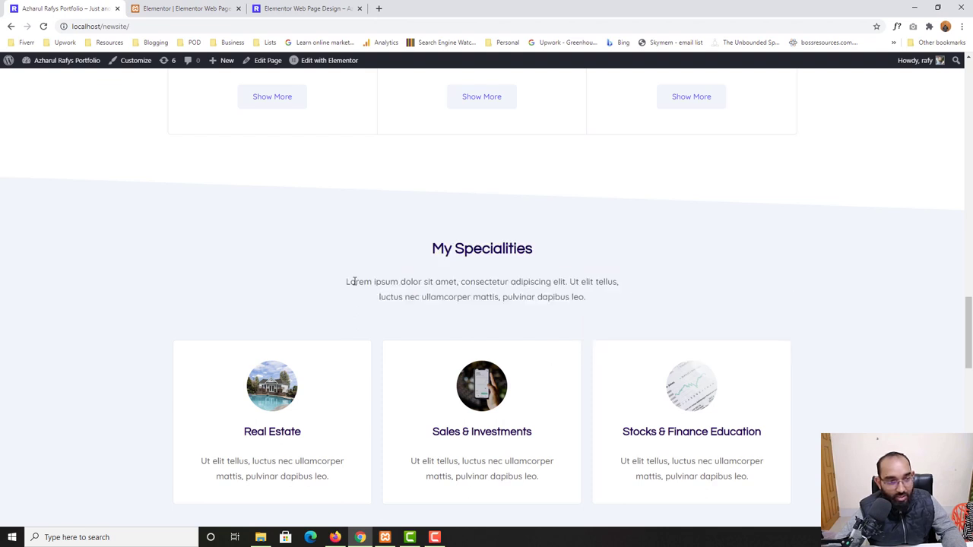
drag(345, 281, 612, 301)
key(ctrl+c)
click(186, 9)
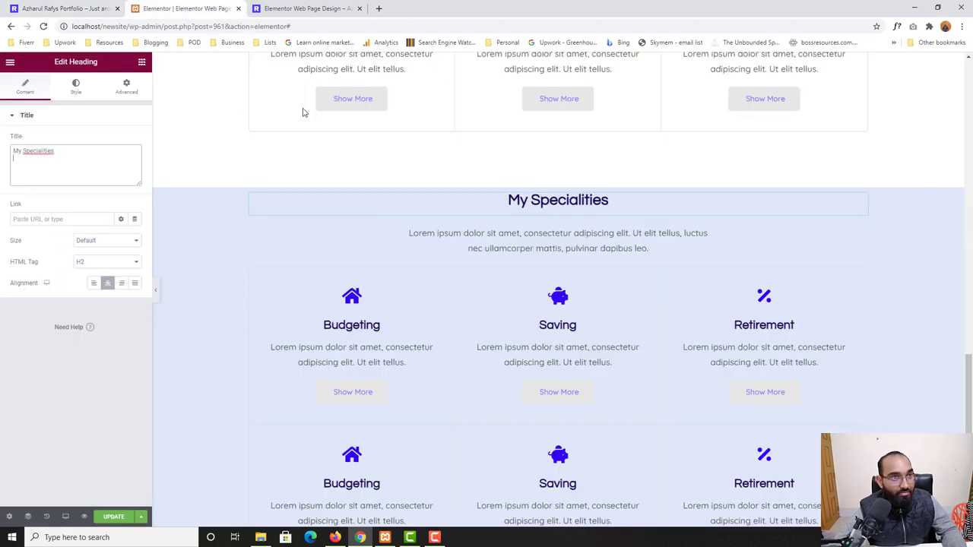
click(524, 255)
click(104, 225)
key(ctrl+a)
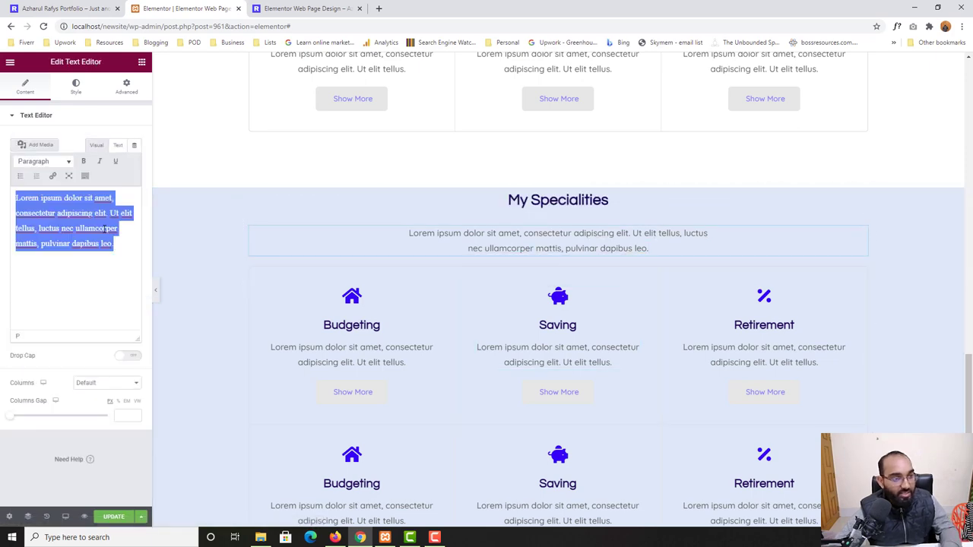
key(ctrl+v)
Remove the extra blank lines below the pasted description text in the My Specialities section
scroll(521, 307, up, 8)
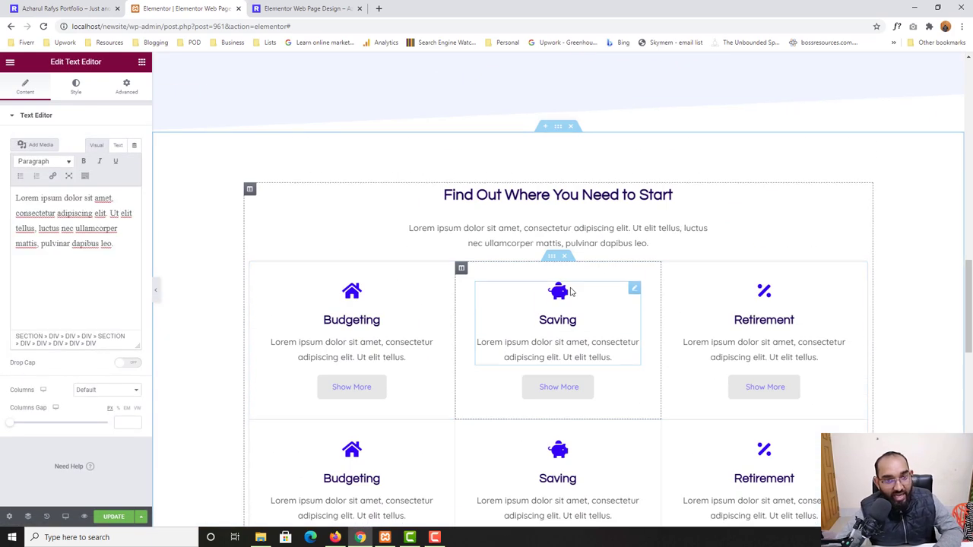
scroll(432, 332, down, 2)
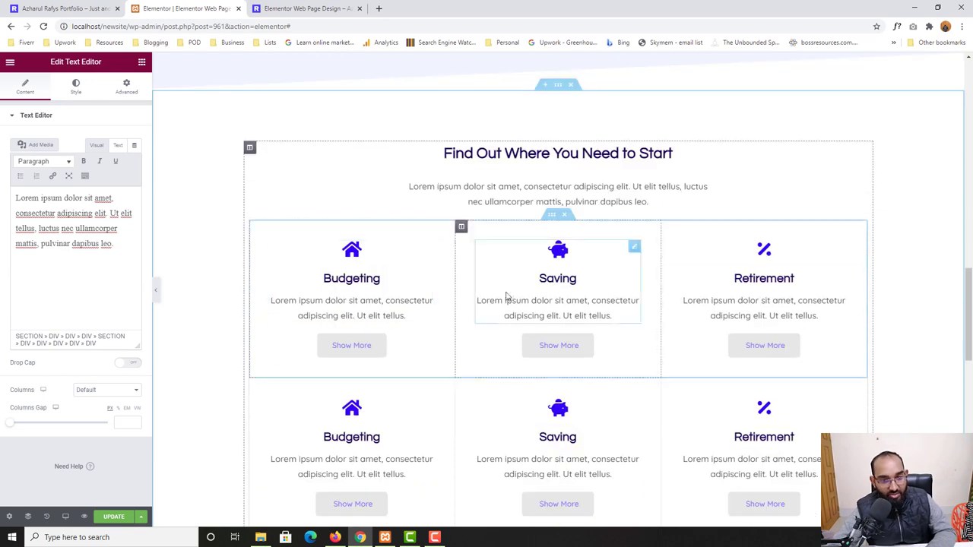
scroll(335, 297, down, 6)
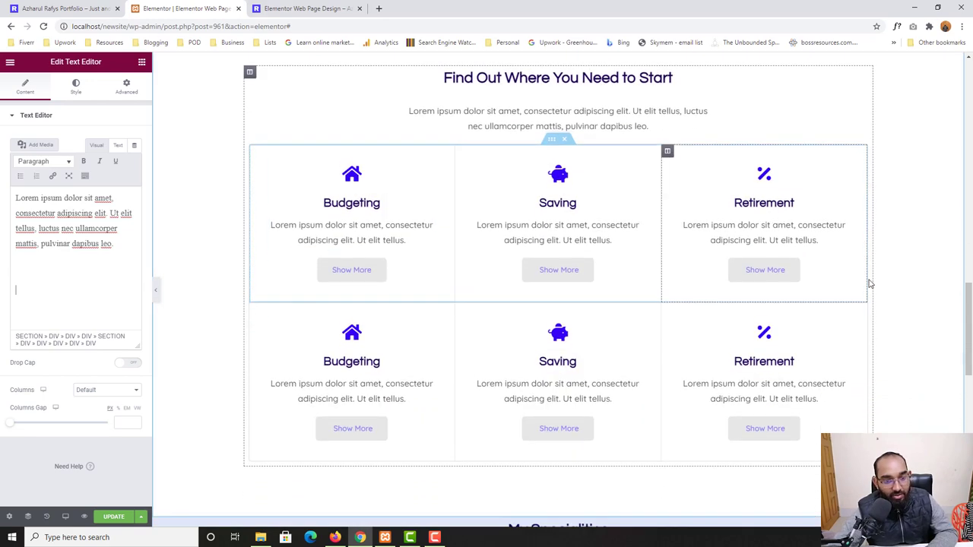
scroll(404, 332, up, 5)
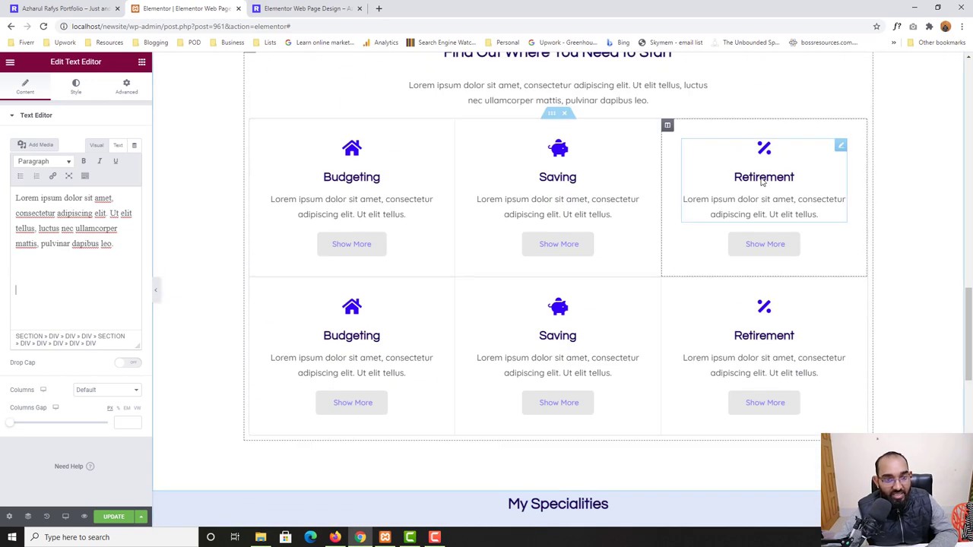
scroll(728, 287, down, 5)
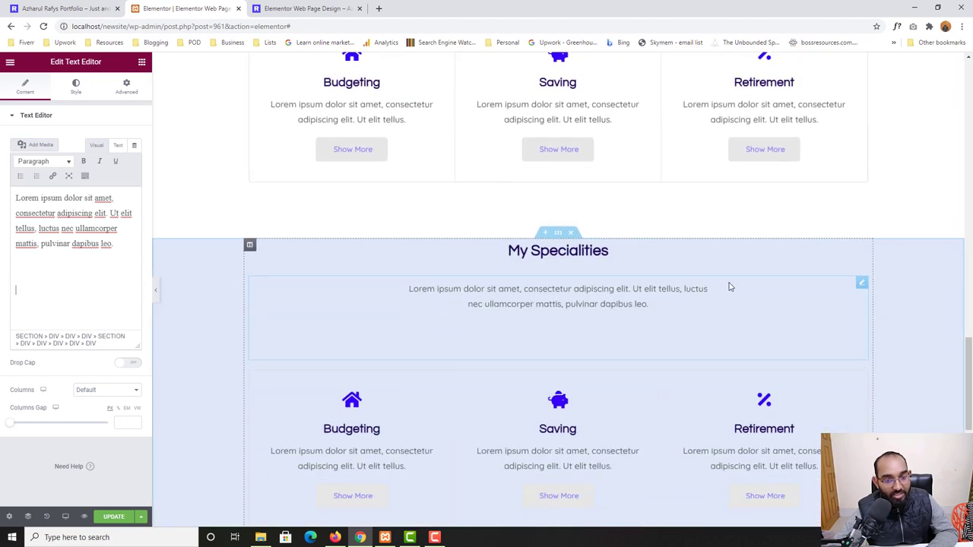
scroll(499, 346, down, 1)
click(41, 272)
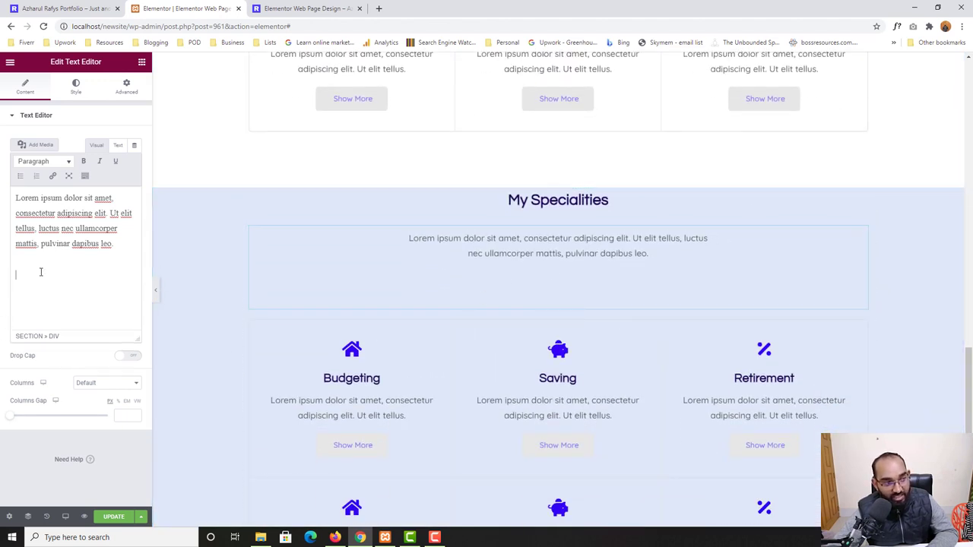
key(BackSpace)
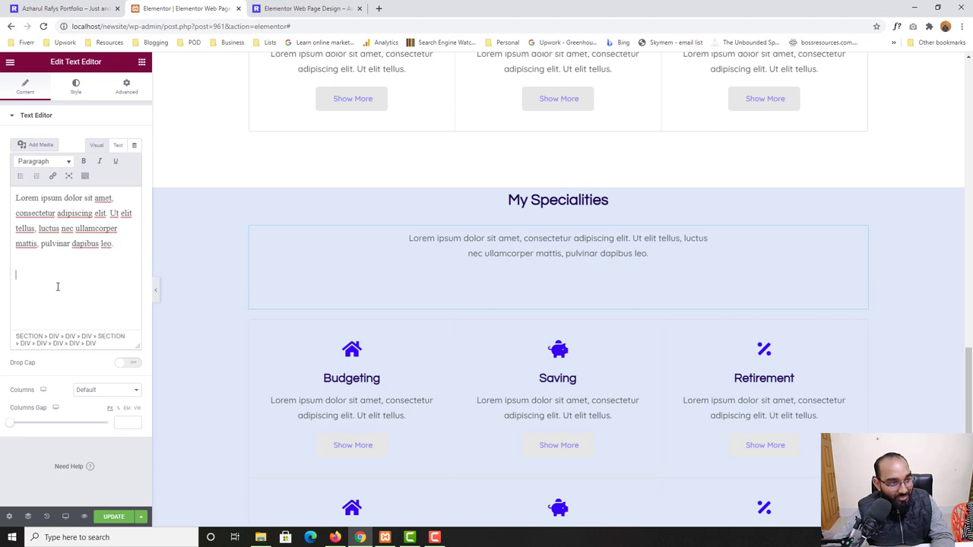
key(BackSpace)
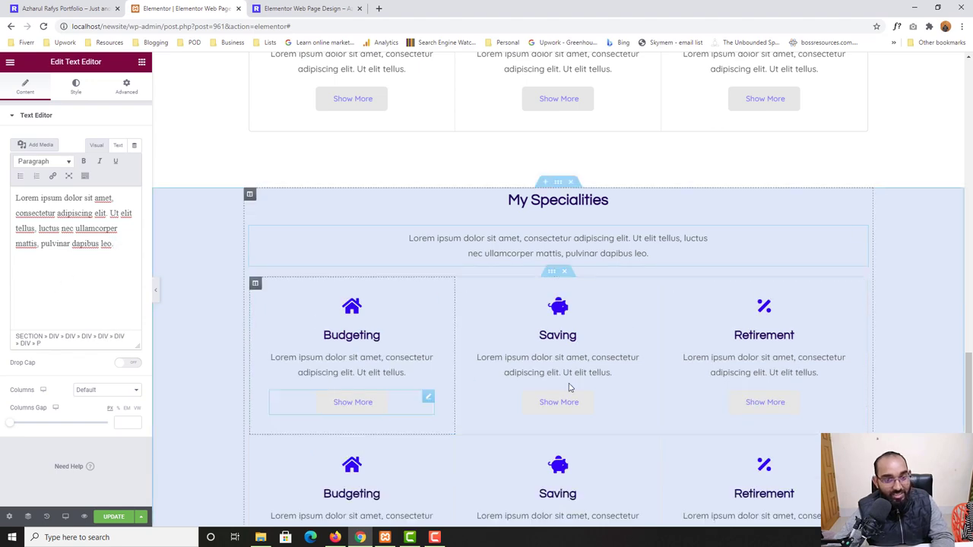
Delete one of the two card rows in the My Specialities section so a single row of three cards remains
scroll(446, 365, up, 6)
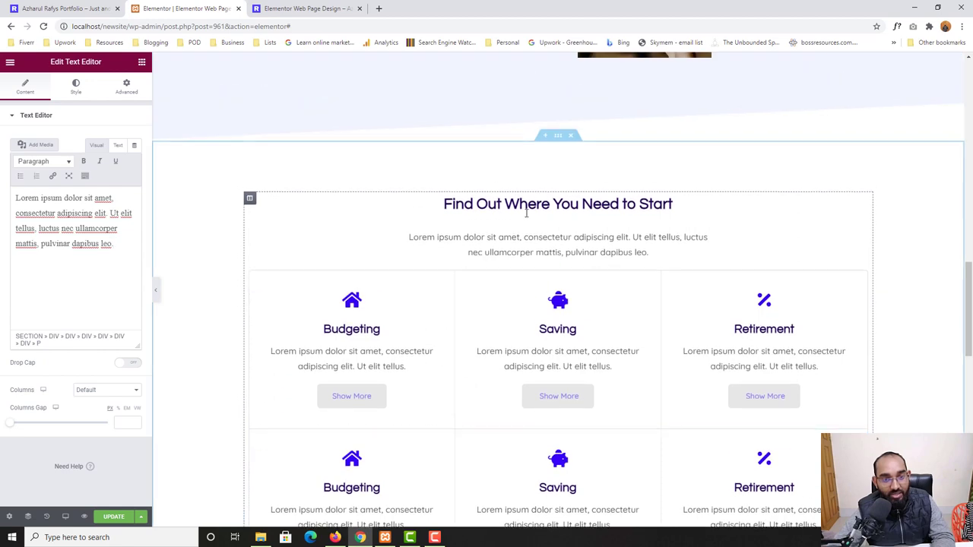
scroll(326, 418, down, 7)
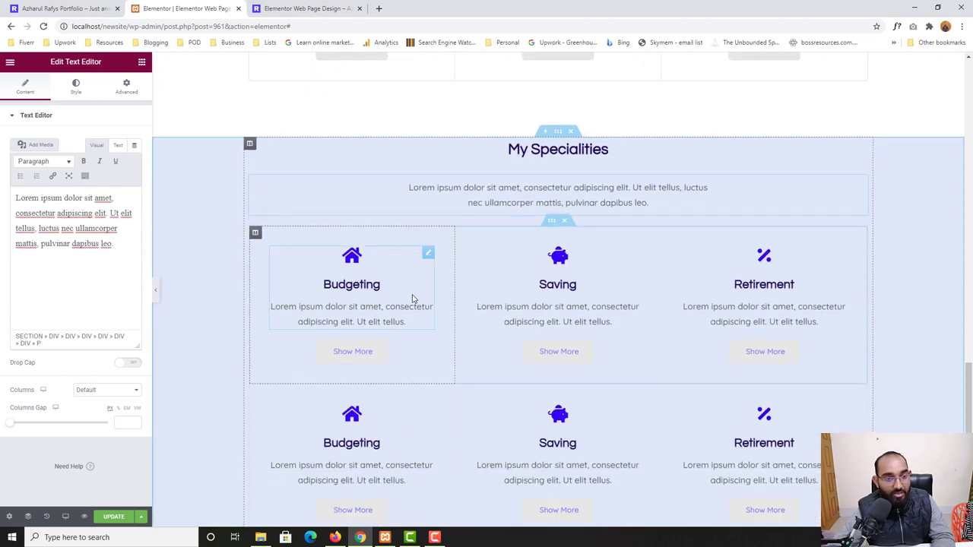
scroll(560, 315, down, 3)
scroll(617, 322, down, 1)
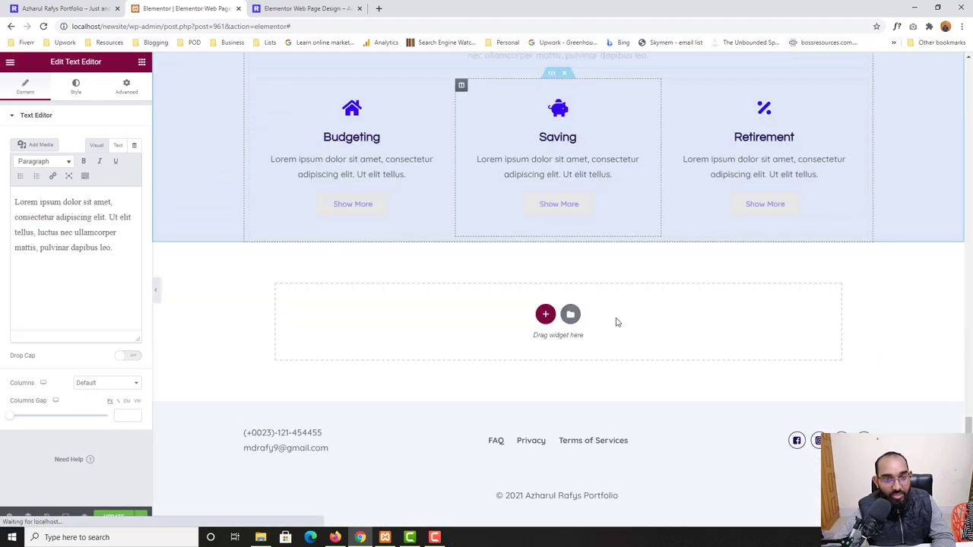
scroll(617, 322, up, 2)
Check the specialities cards on the finished homepage and delete the three Show More buttons from the My Specialities cards
click(52, 8)
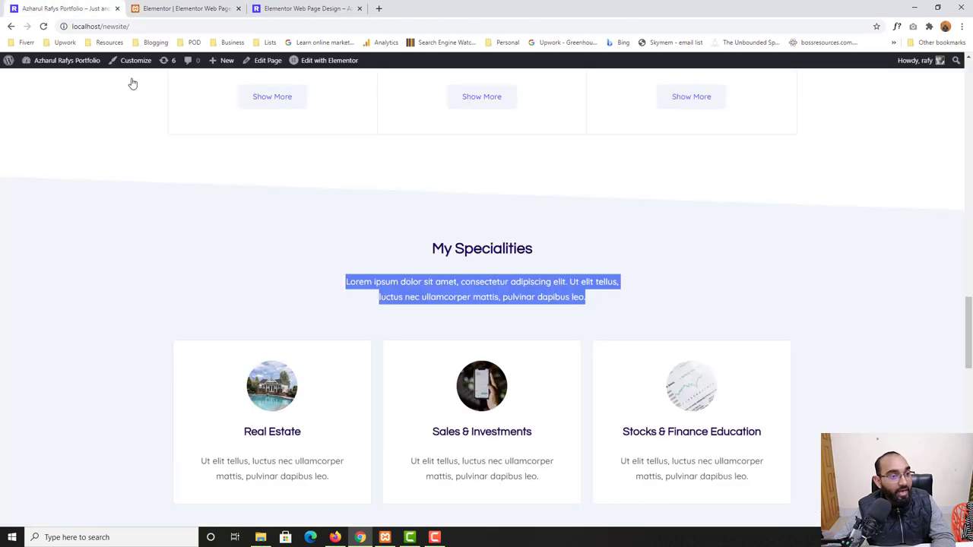
scroll(239, 368, down, 3)
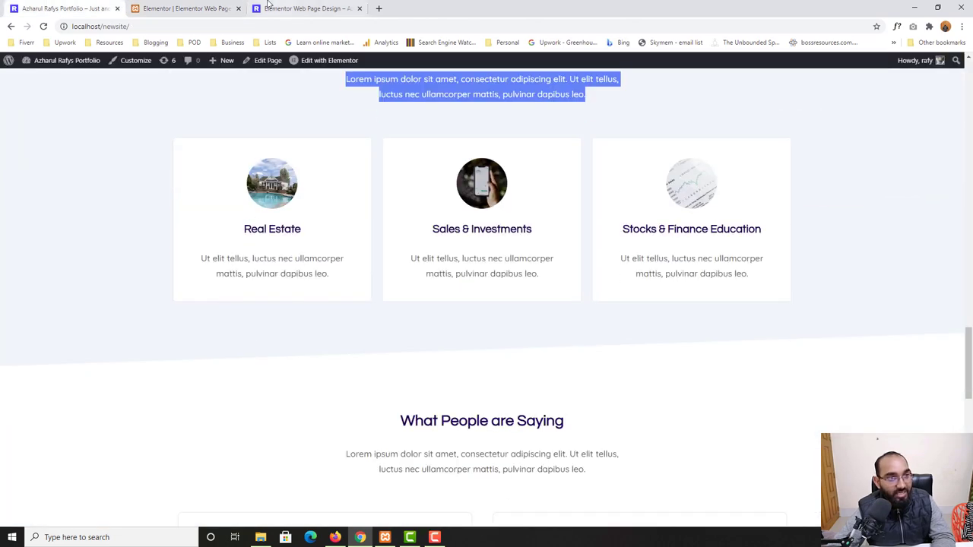
click(183, 8)
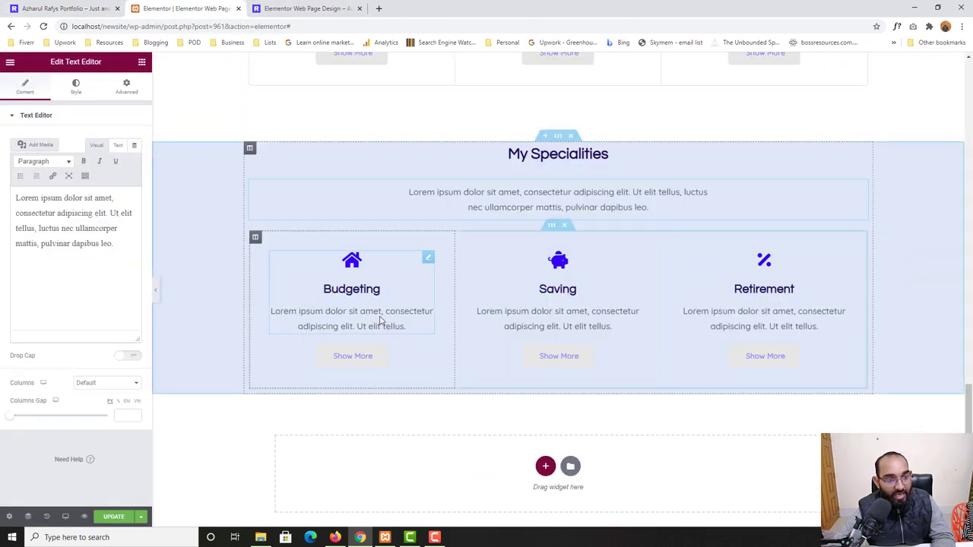
right_click(370, 356)
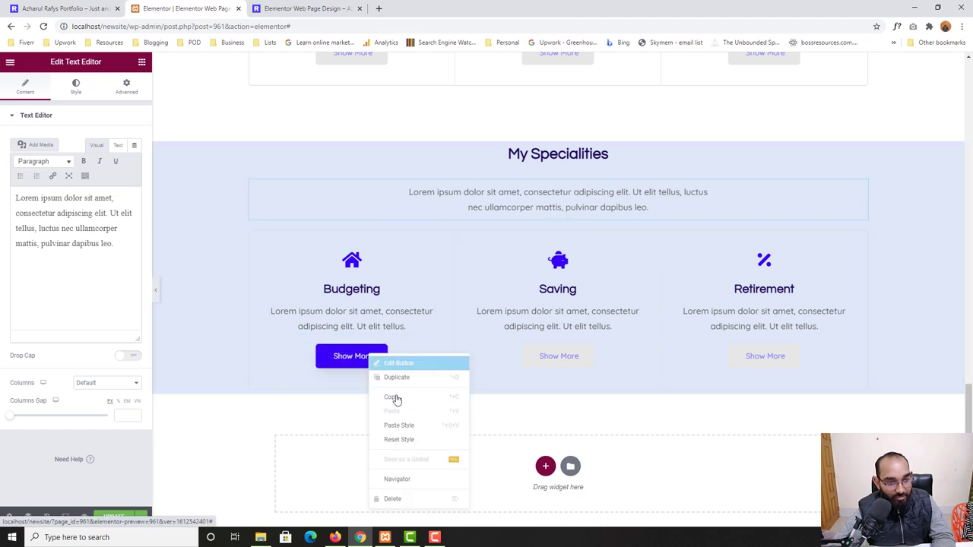
click(381, 499)
right_click(560, 361)
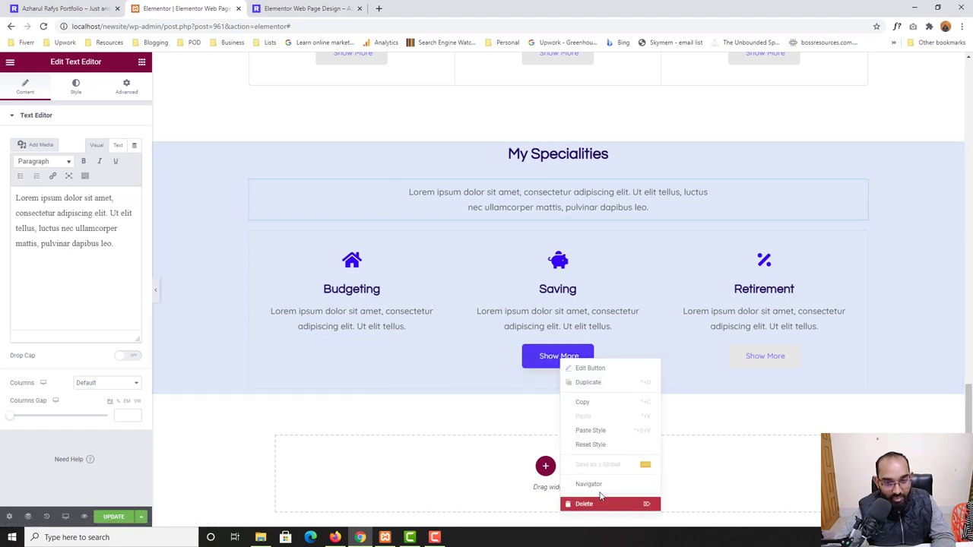
click(601, 500)
right_click(773, 362)
click(793, 503)
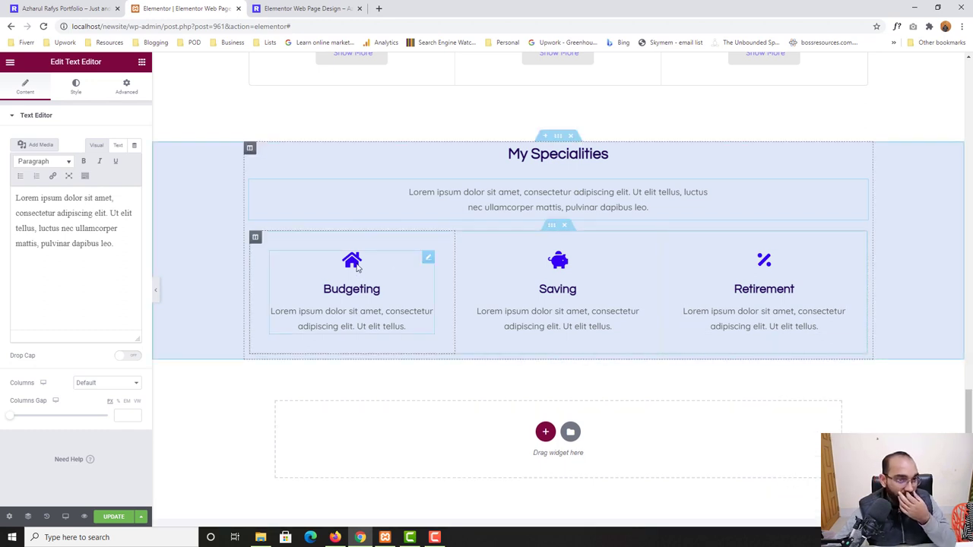
Delete the Budgeting, Saving and Retirement icon boxes from the three columns of the My Specialities section
click(289, 8)
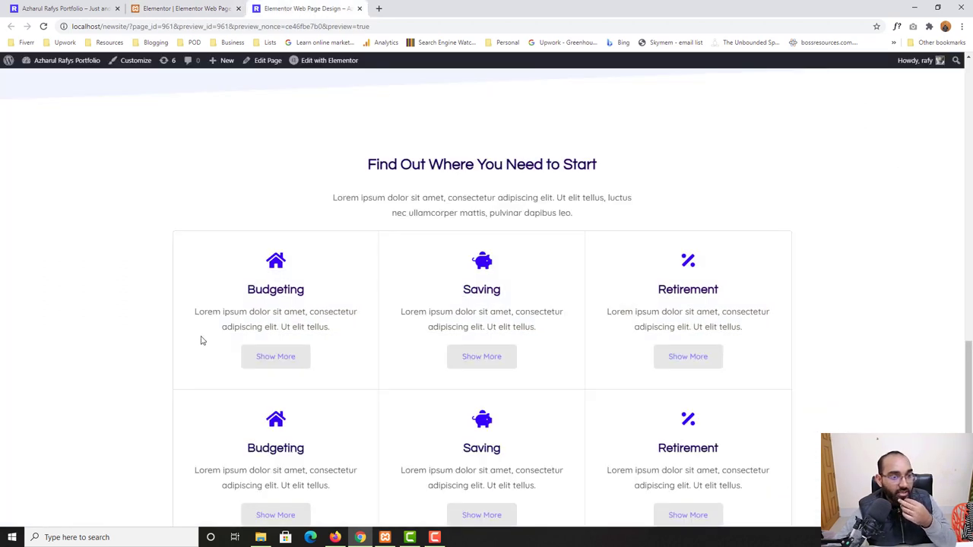
click(177, 9)
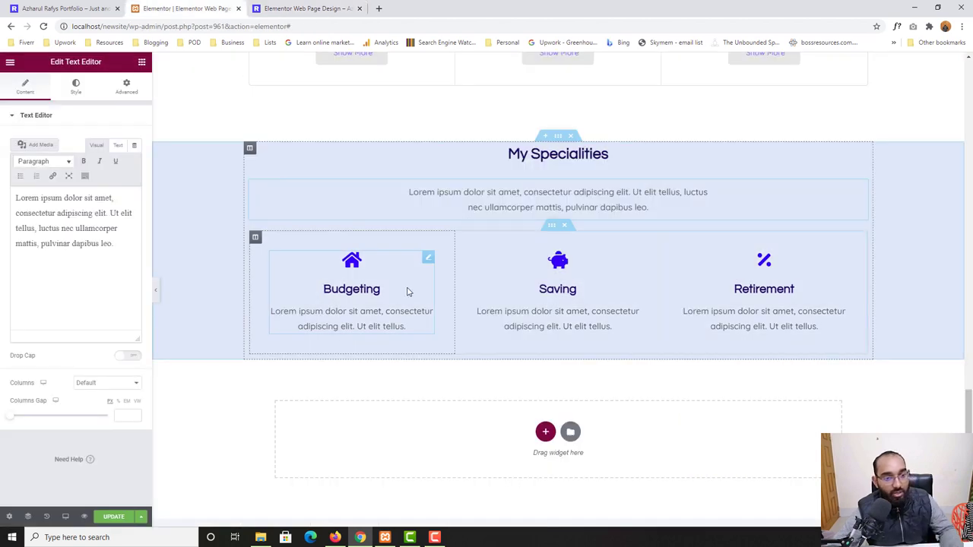
right_click(384, 269)
click(424, 411)
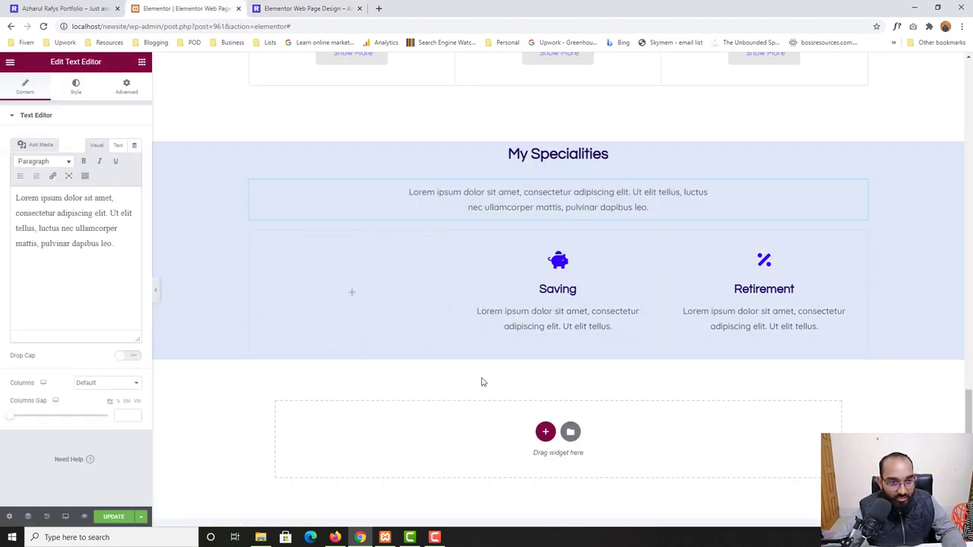
right_click(531, 290)
click(576, 434)
right_click(741, 283)
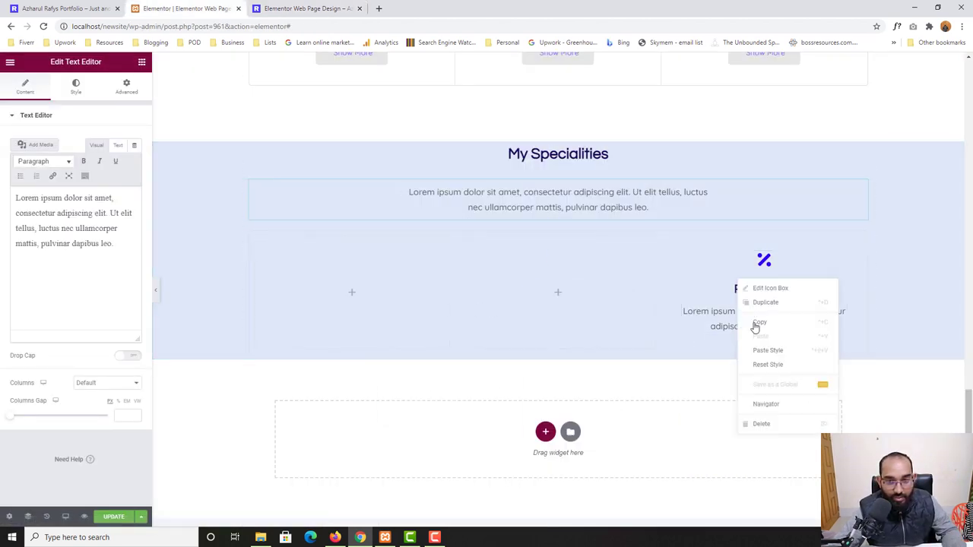
click(761, 424)
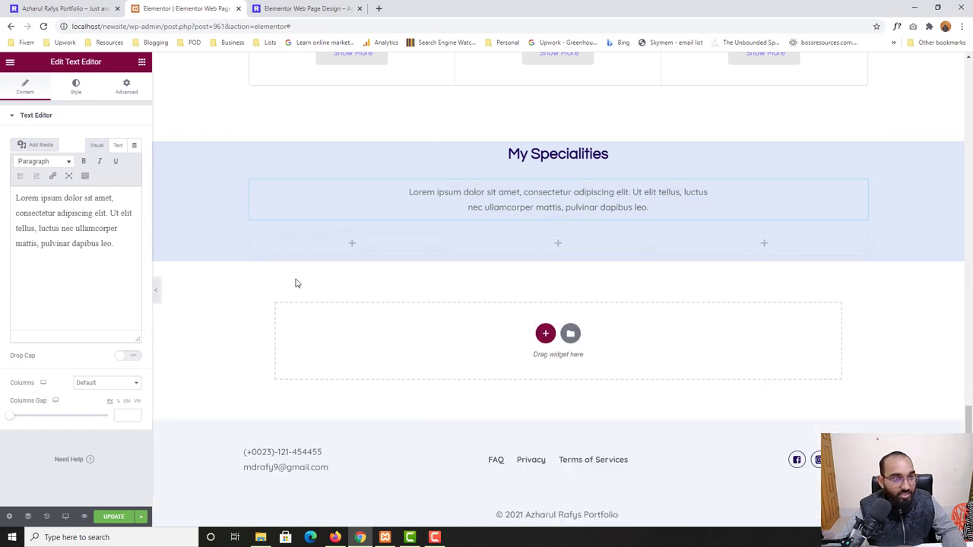
Find the Image Box widget and add it to the first of the three empty columns under My Specialities
click(141, 62)
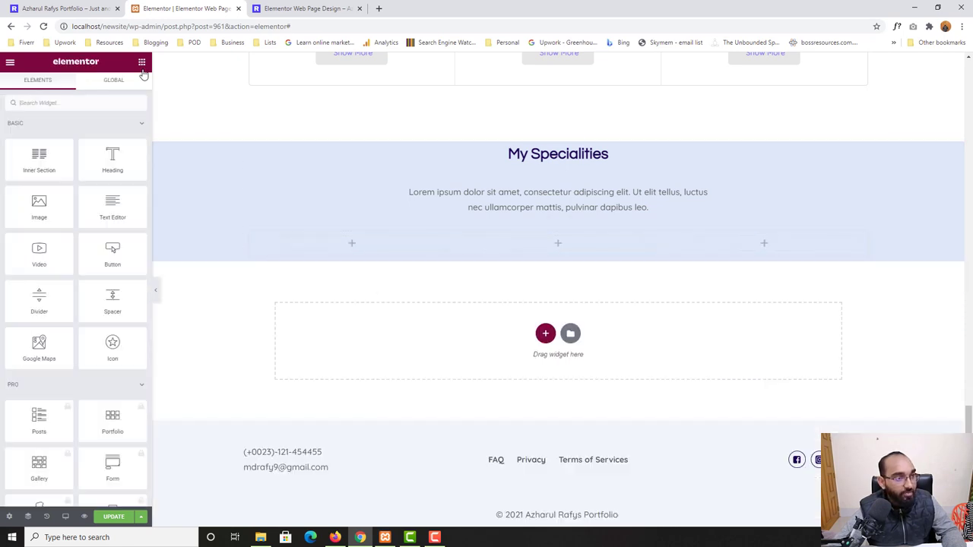
click(92, 100)
text(image)
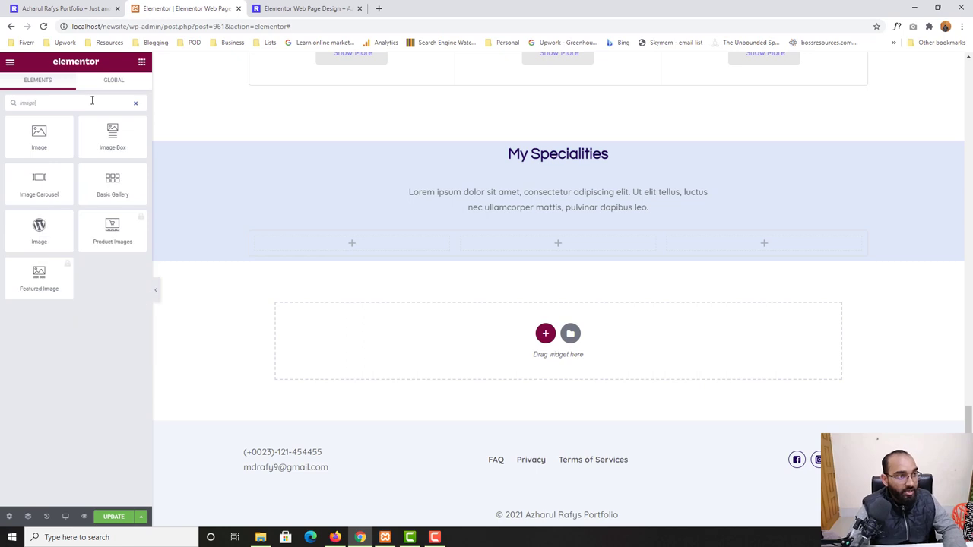
drag(137, 153, 370, 255)
Open the Real Estate card's image from the finished homepage in its own tab and start saving it
click(120, 4)
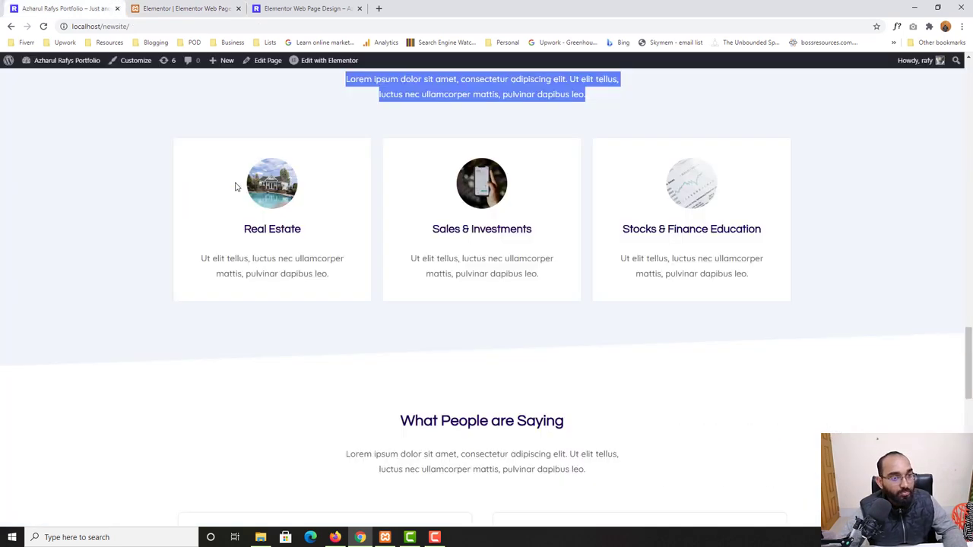
right_click(268, 180)
click(296, 185)
key(ctrl+Tab)
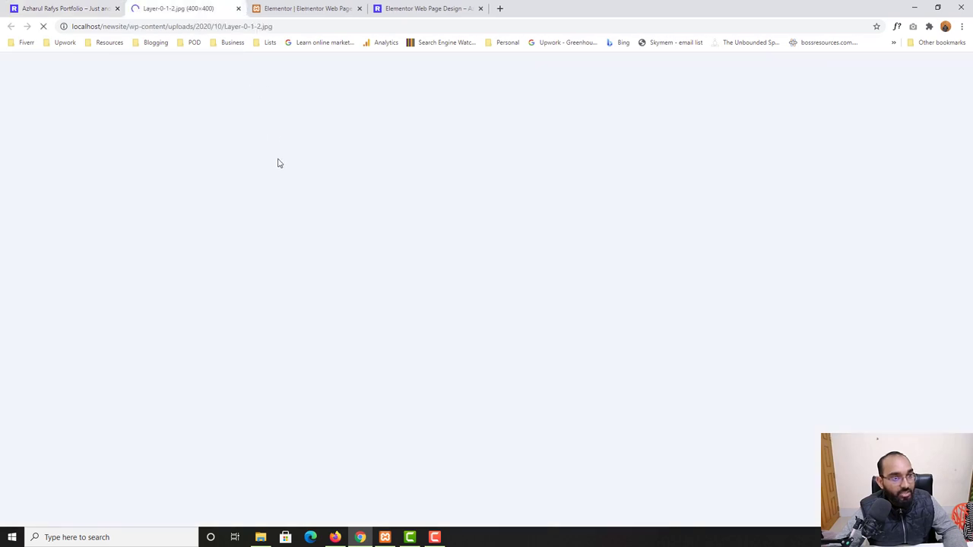
right_click(511, 235)
click(548, 254)
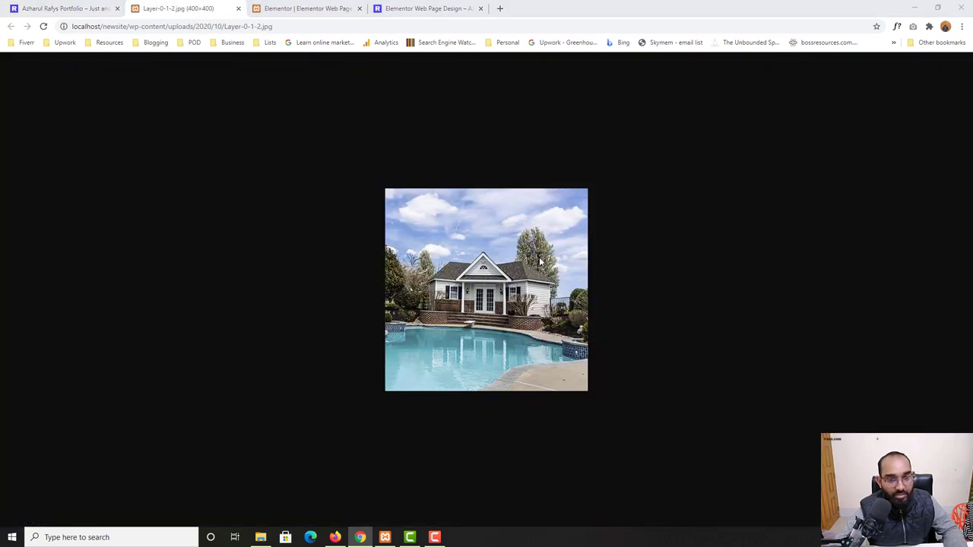
Set the image box's picture to the pool house photo Layer-0-1-2.jpg from the media library
click(474, 7)
click(426, 8)
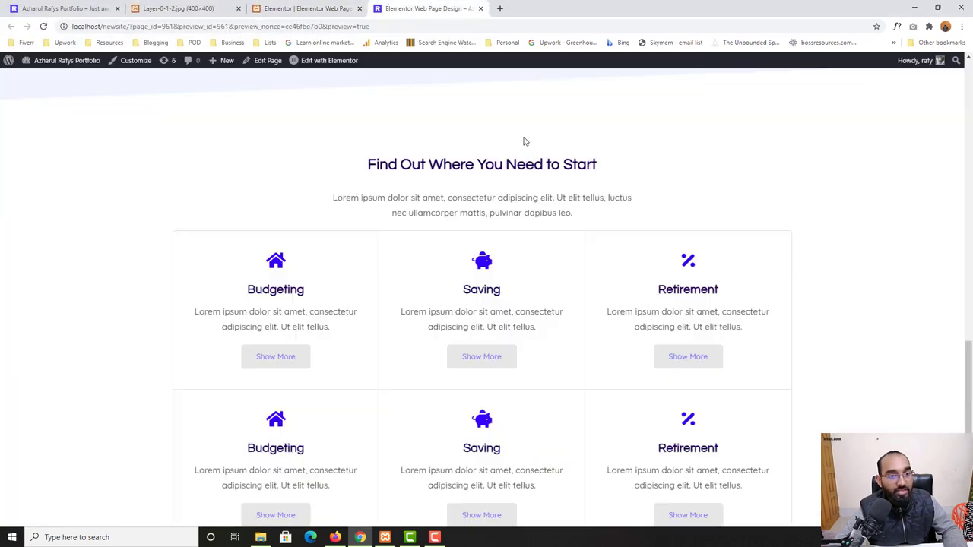
click(333, 6)
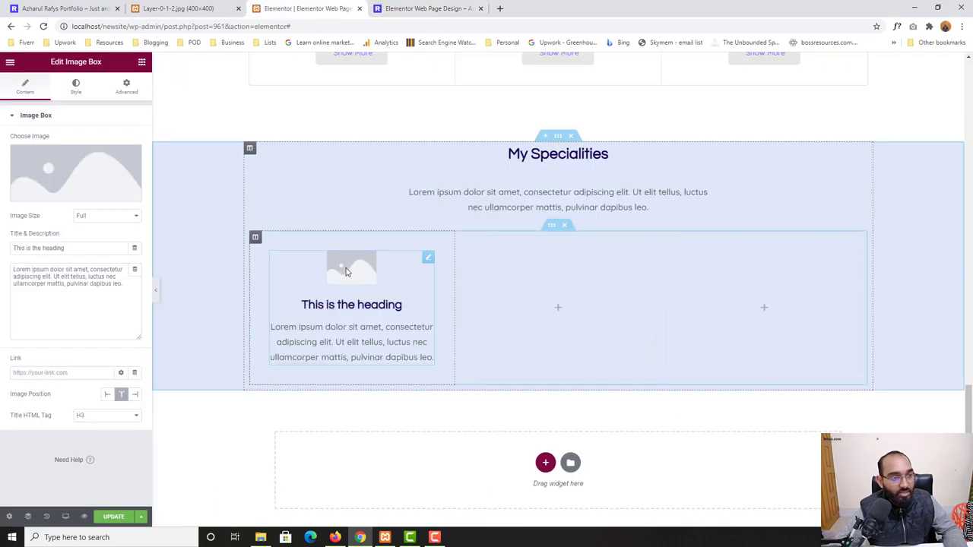
click(124, 160)
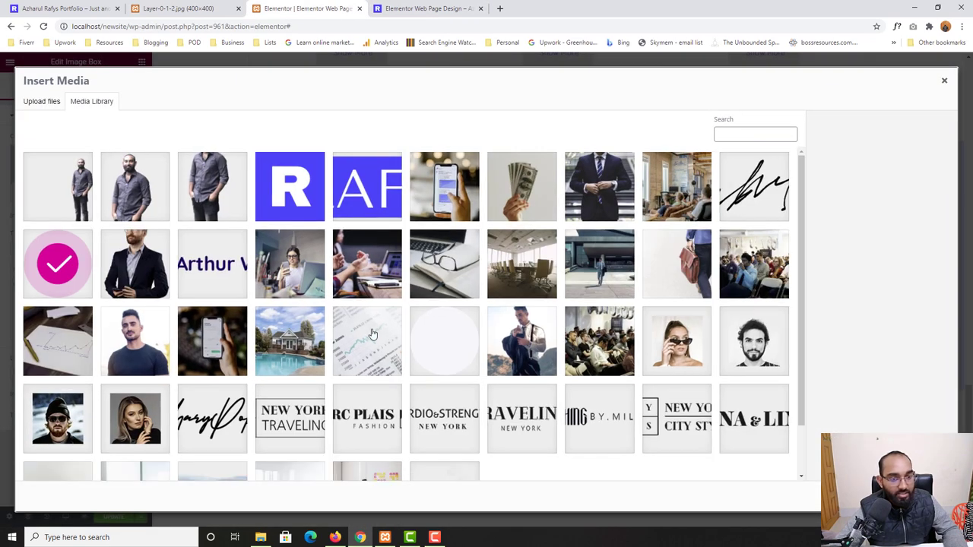
scroll(768, 344, down, 1)
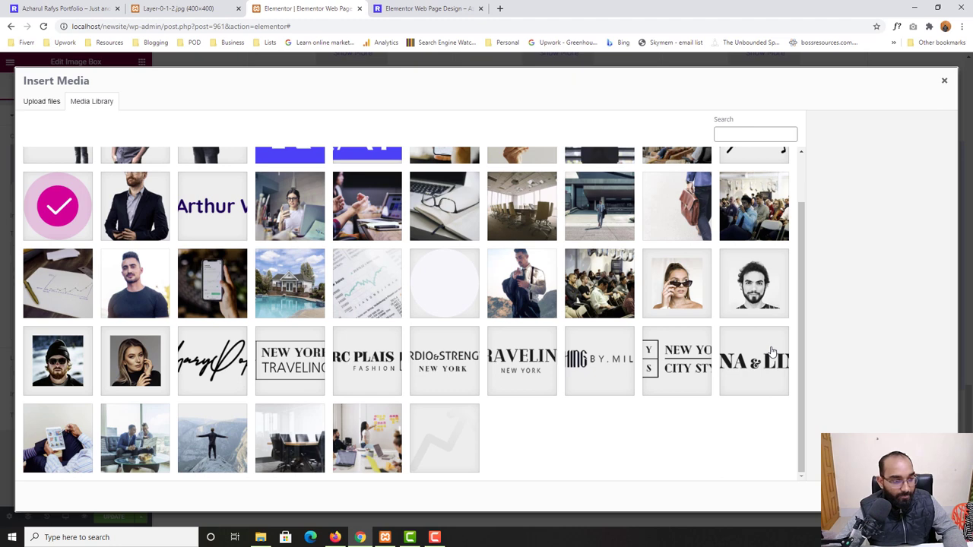
scroll(772, 349, up, 1)
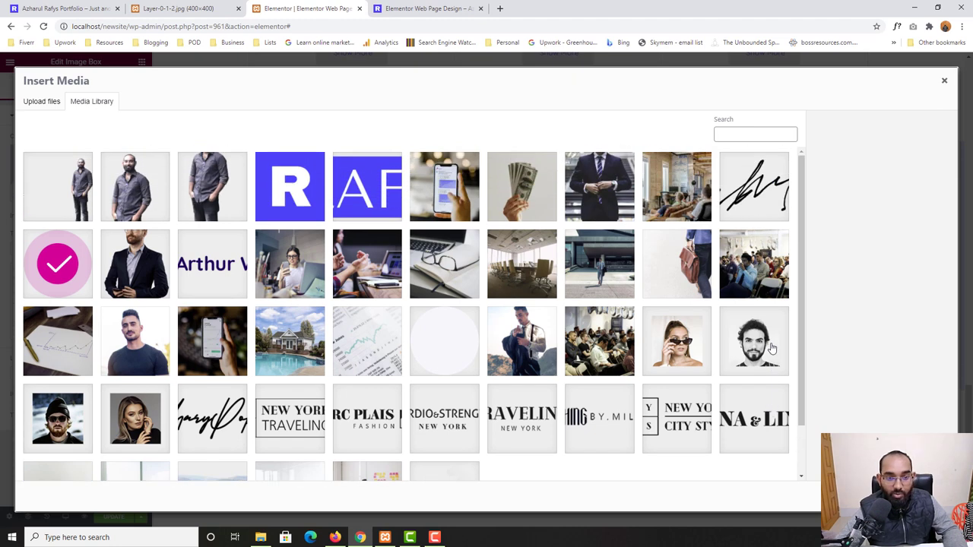
click(322, 351)
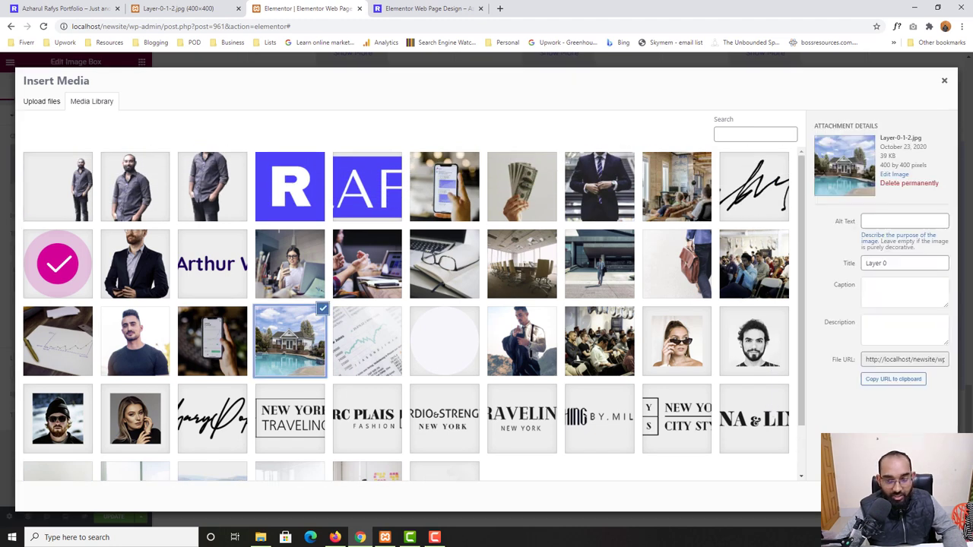
click(897, 378)
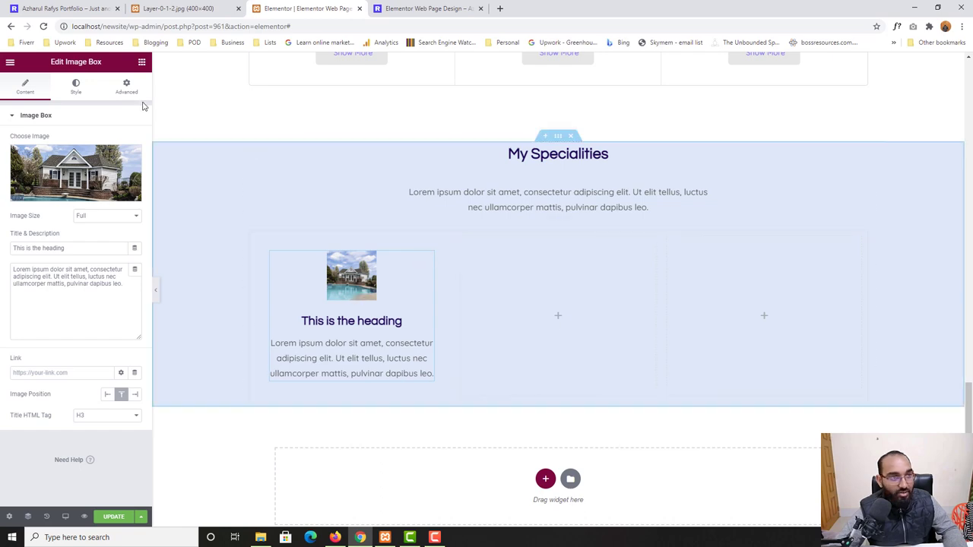
Copy the first speciality card's title from the finished homepage and set the image box's title to "Real Estate"
key(ctrl+1)
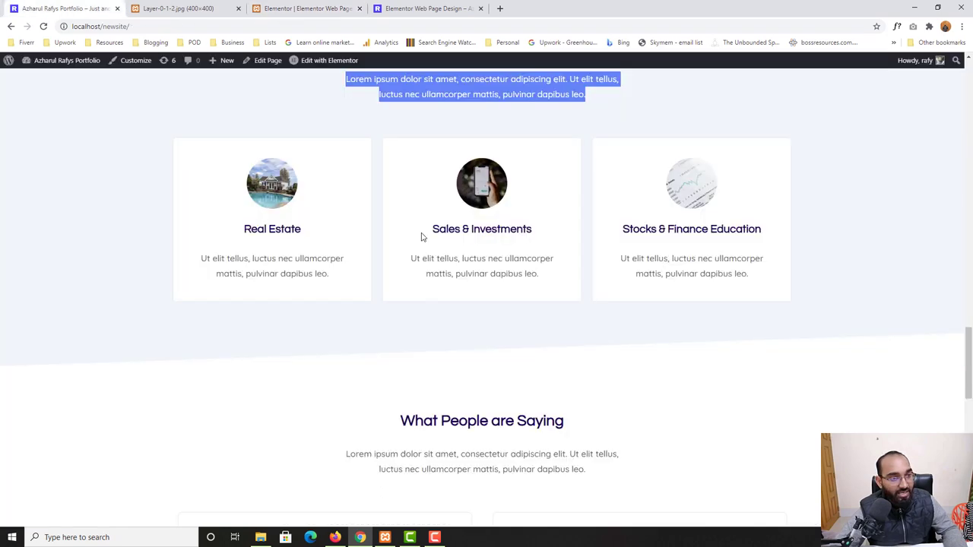
click(251, 229)
scroll(63, 397, down, 10)
click(122, 430)
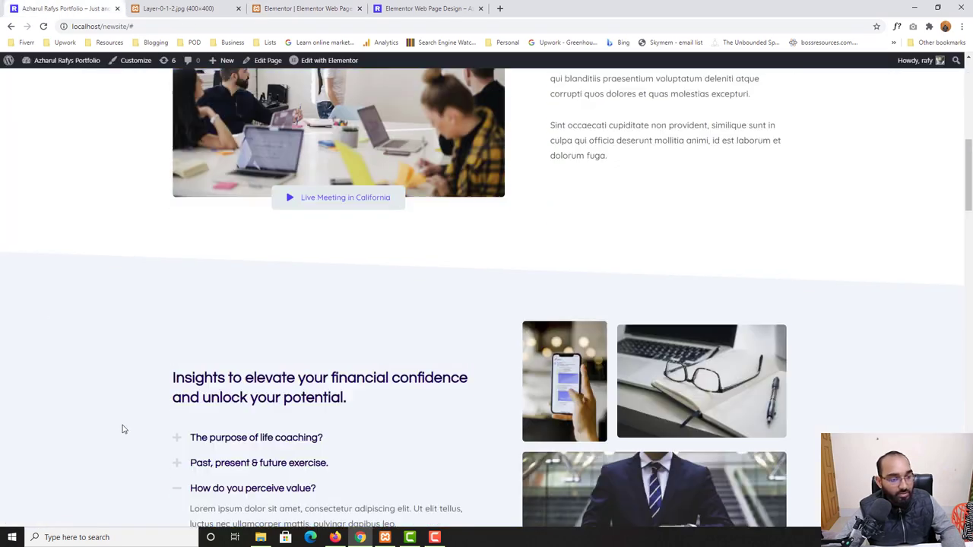
scroll(121, 430, down, 10)
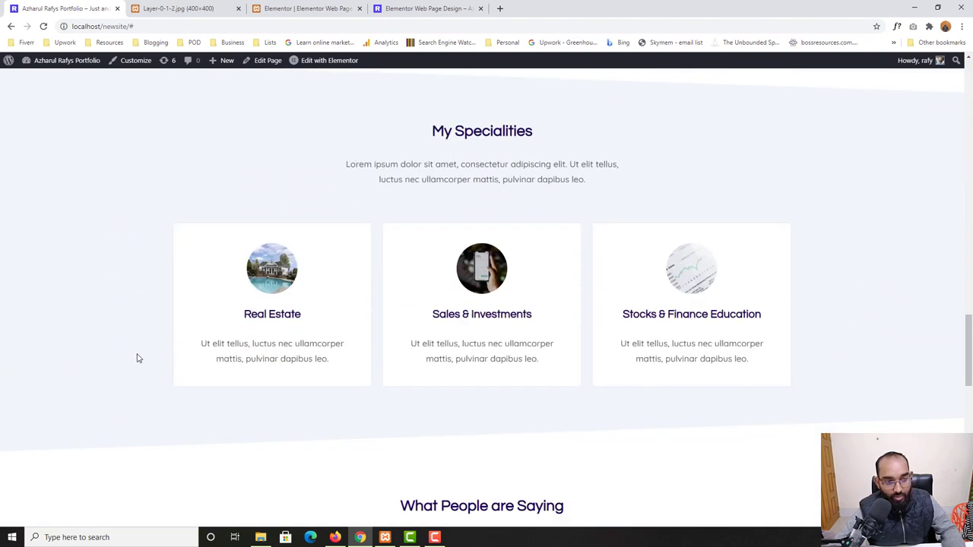
drag(307, 317, 246, 316)
key(ctrl+c)
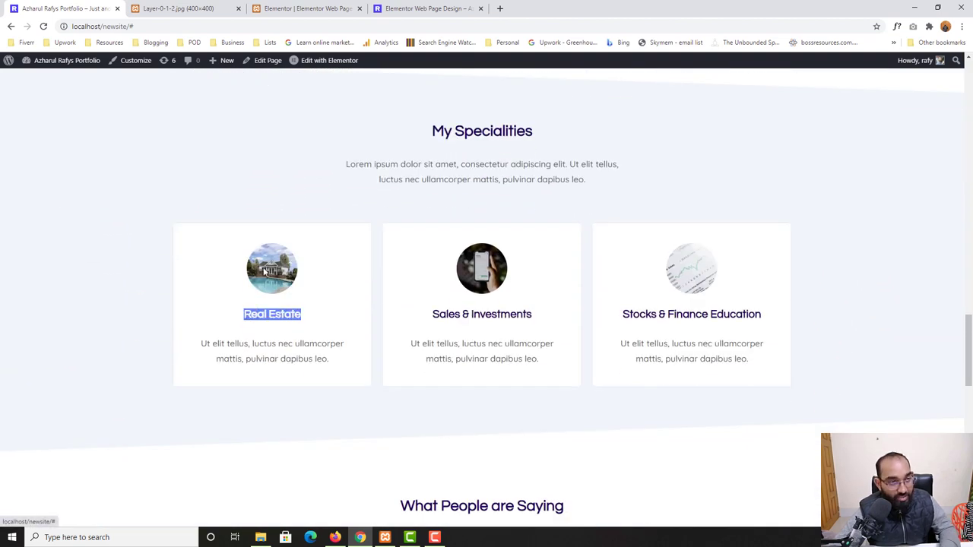
click(386, 6)
click(480, 9)
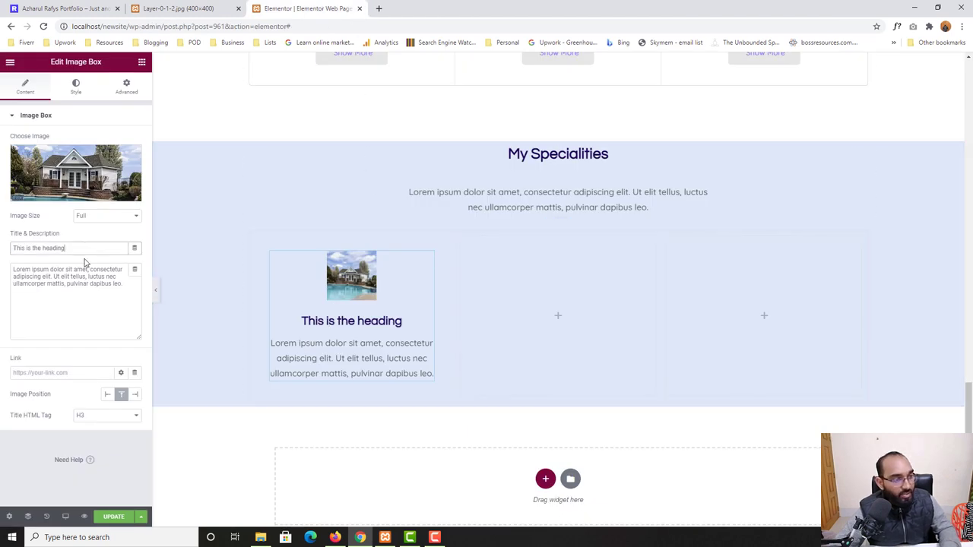
key(ctrl+a)
key(ctrl+v)
Replace the image box's description with "Ut elit tellus, luctus nec ullamcorper mattis, pulvinar dapibus leo." copied from the finished Real Estate card
click(61, 8)
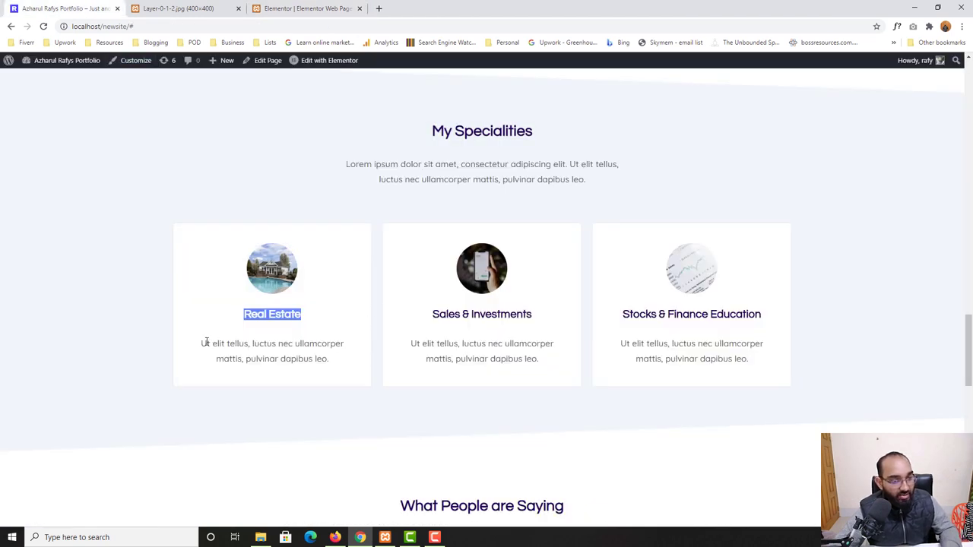
drag(205, 343, 316, 363)
key(ctrl+c)
click(304, 8)
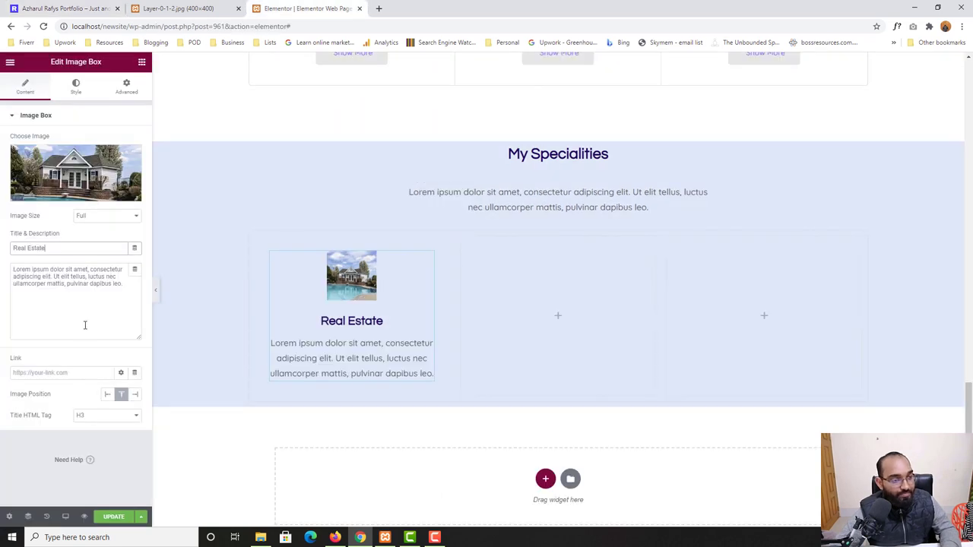
click(83, 308)
key(ctrl+a)
key(ctrl+v)
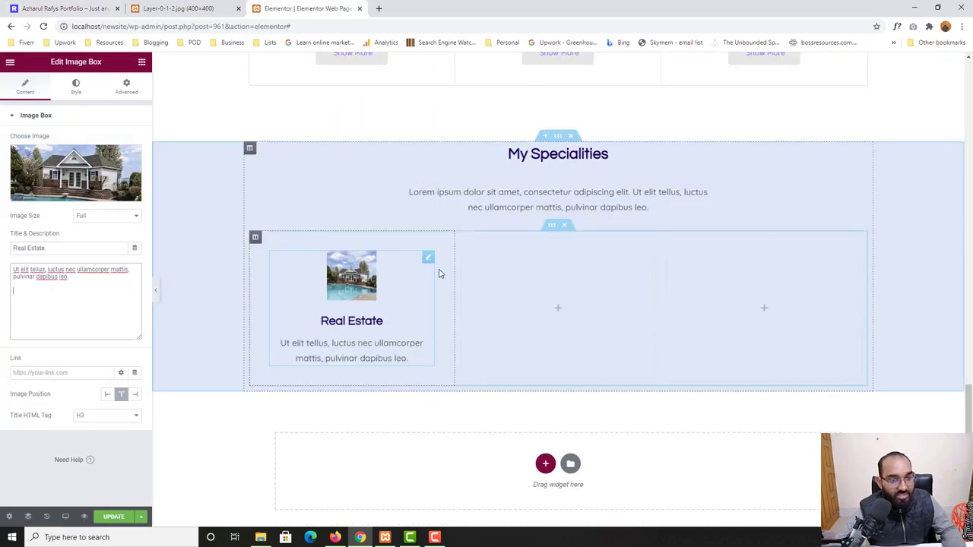
Check the finished Real Estate card's look on the homepage and close the separately opened Layer-0-1-2.jpg image
key(ctrl+Tab)
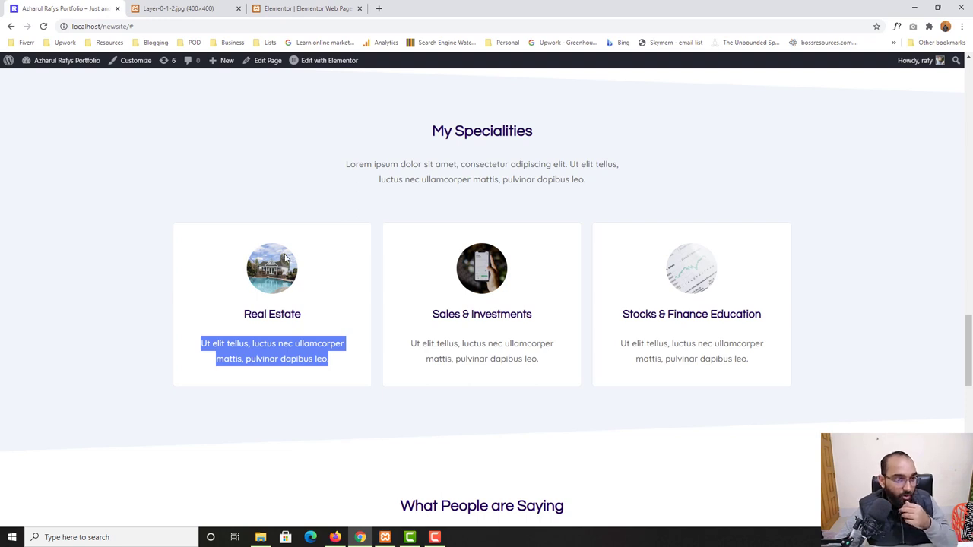
click(312, 4)
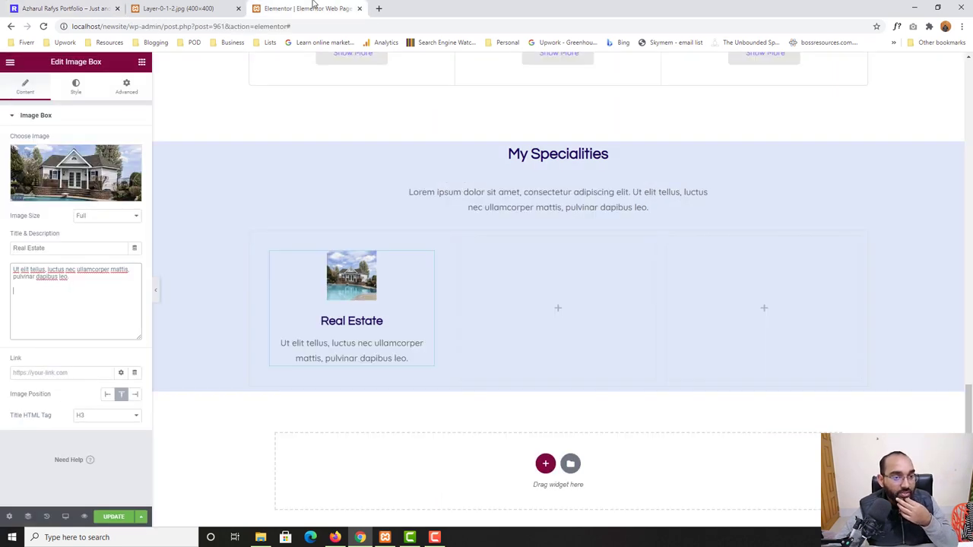
click(238, 9)
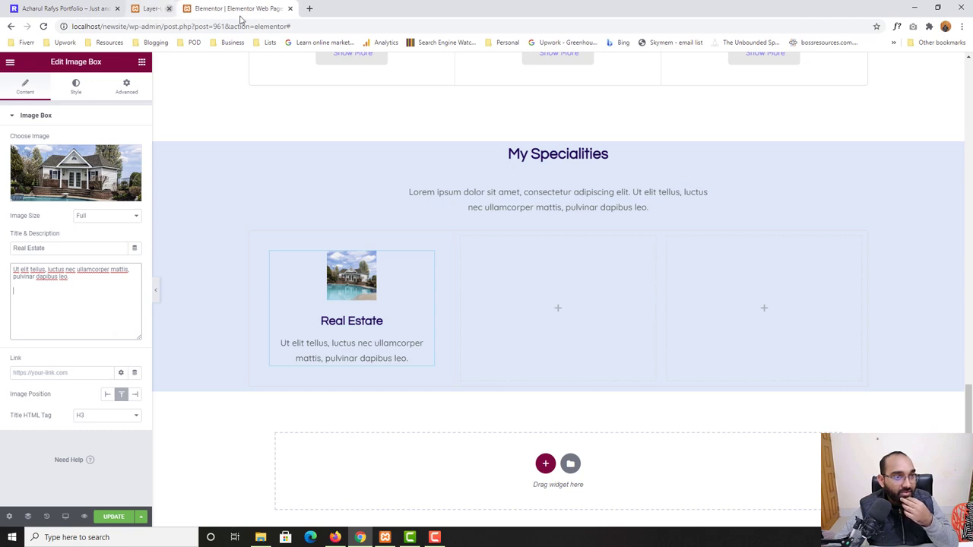
Set the border radius of the whole Real Estate image box widget to 50 for all four linked corners
click(76, 88)
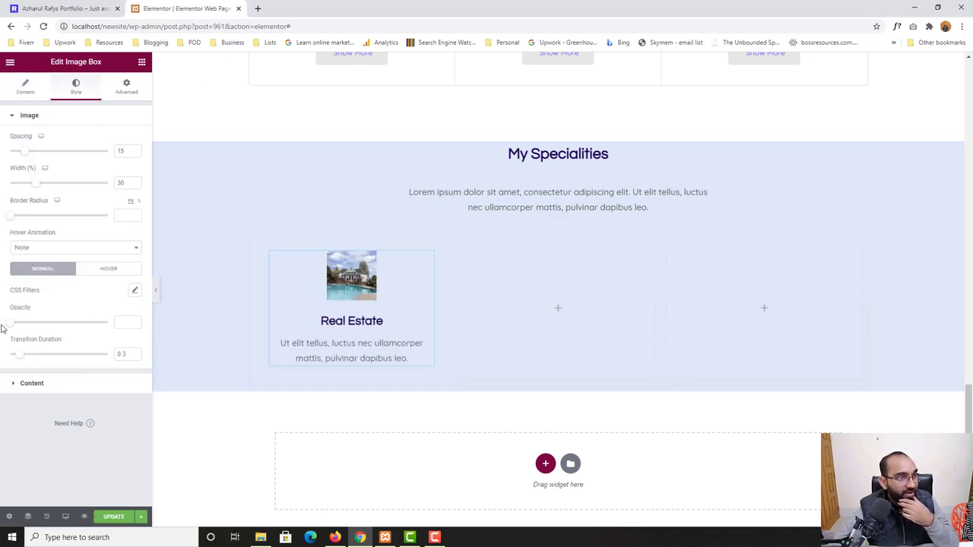
click(32, 384)
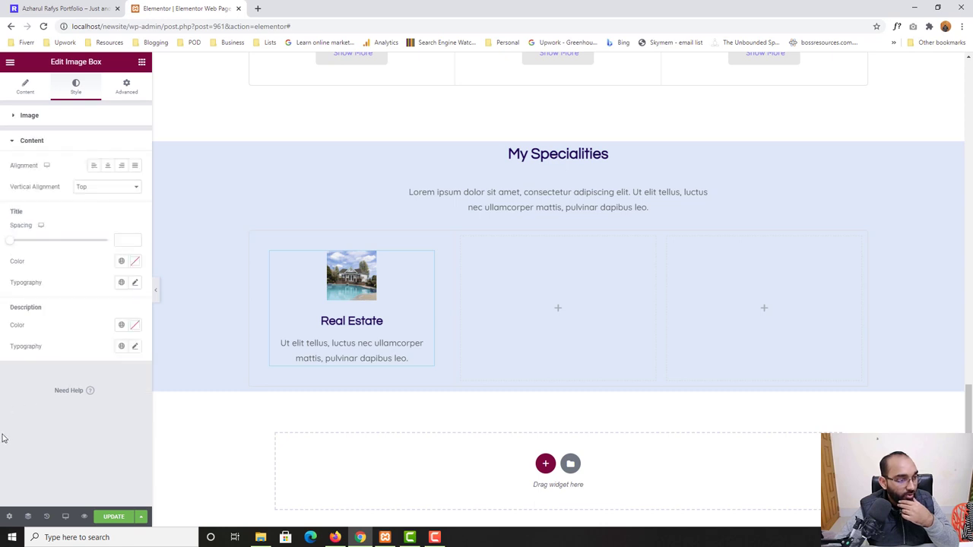
click(127, 87)
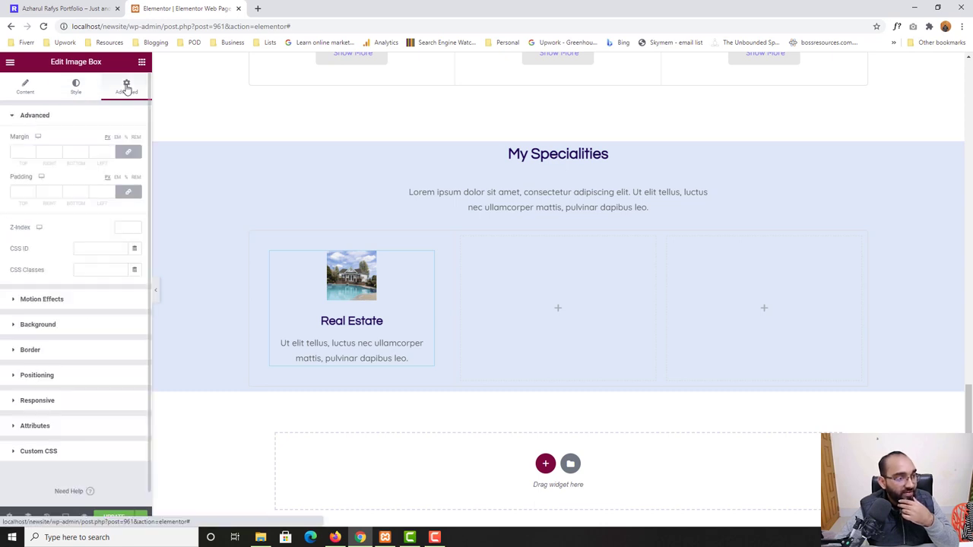
click(30, 351)
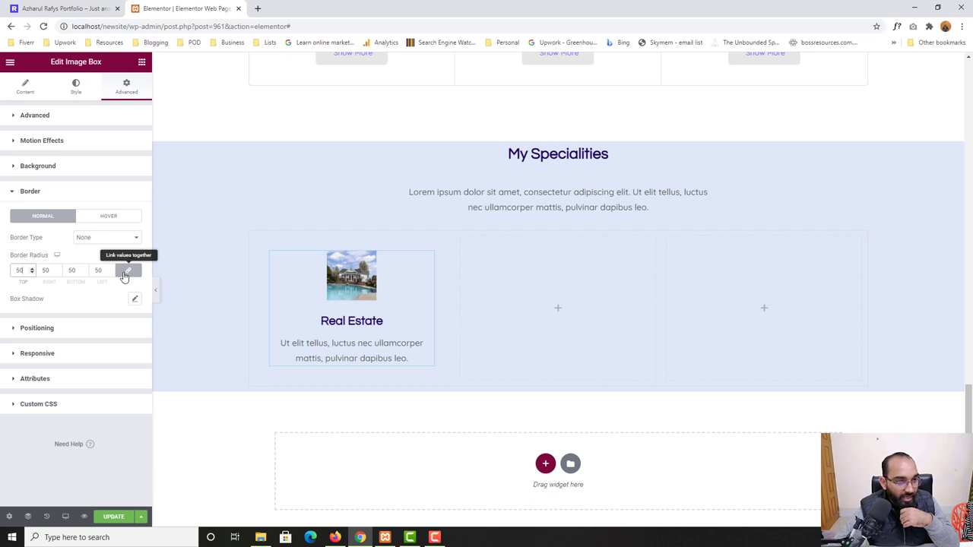
click(126, 272)
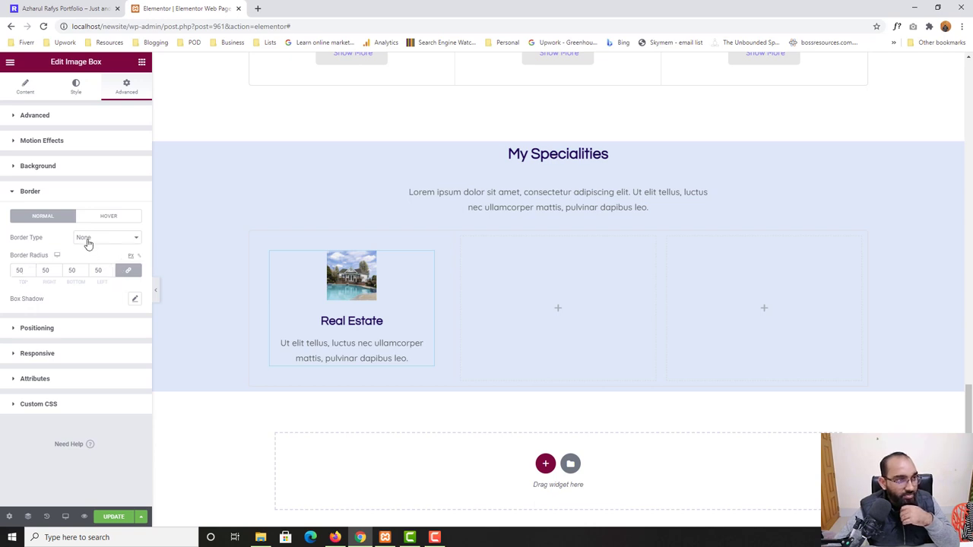
click(129, 274)
click(125, 275)
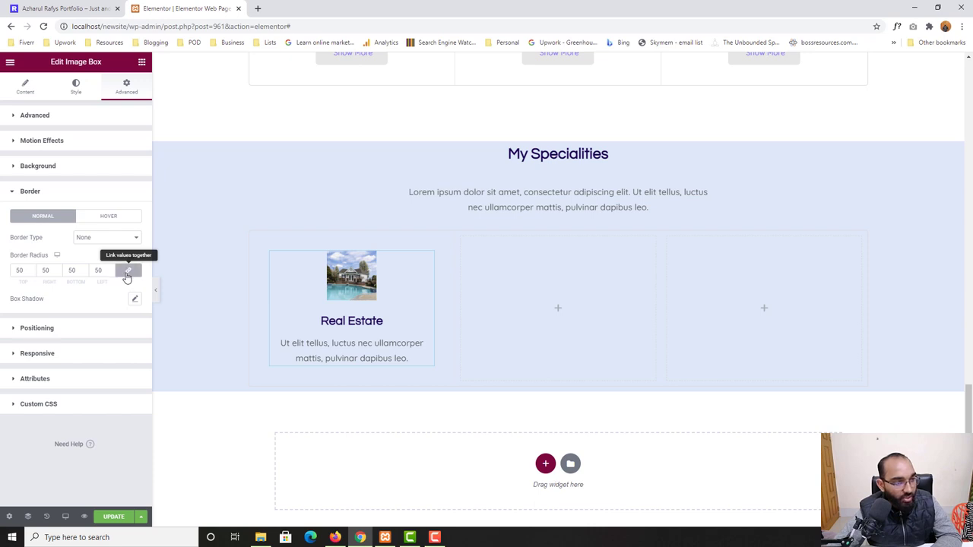
Round the Real Estate picture itself into a circle by setting the image's border radius to 500 px
click(31, 89)
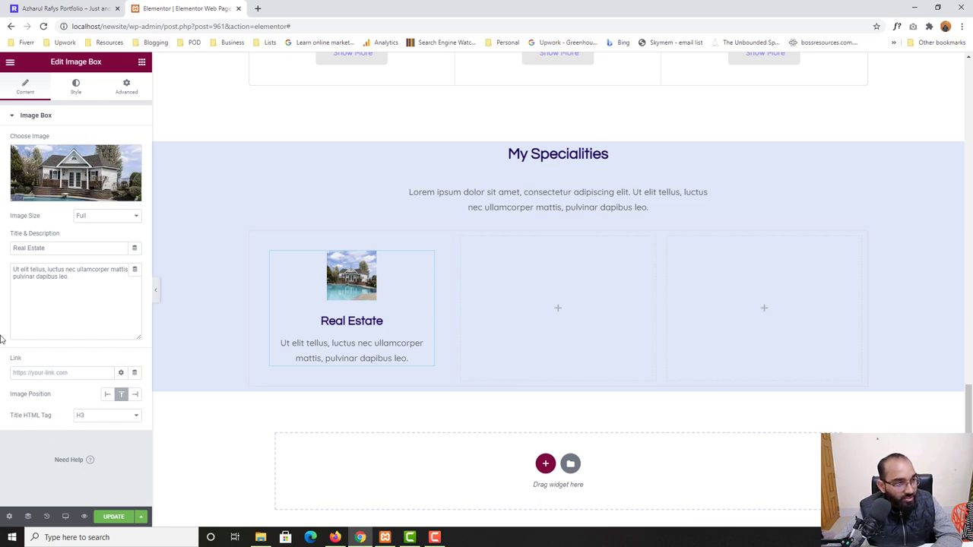
click(97, 218)
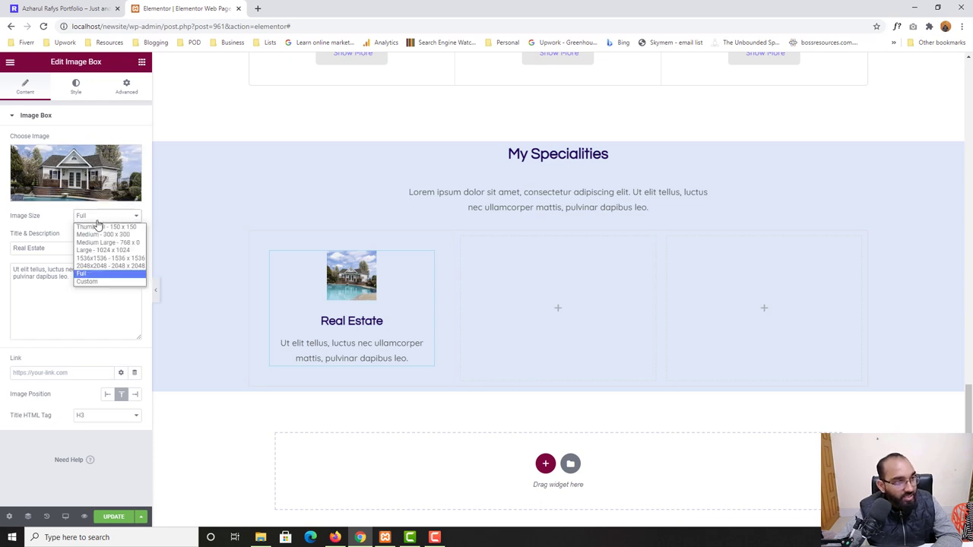
click(96, 220)
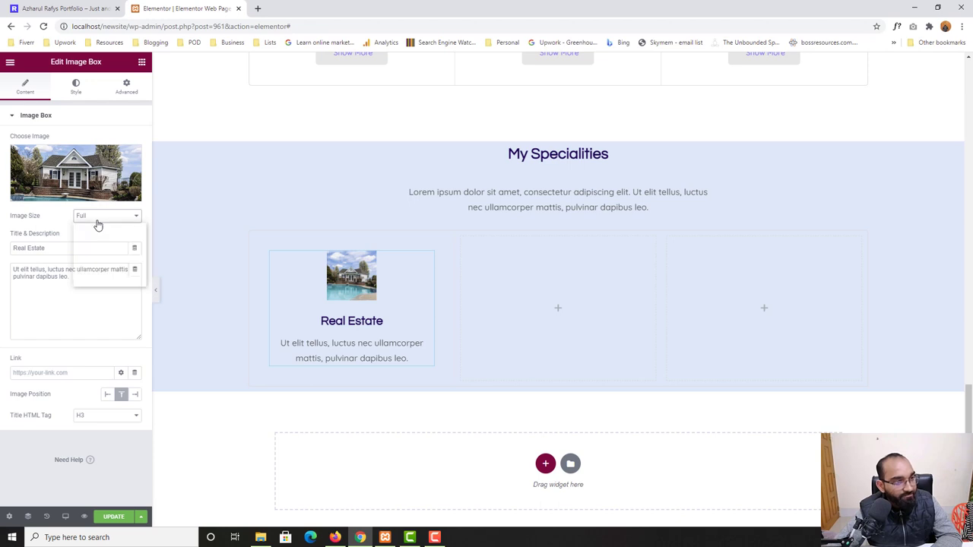
click(76, 84)
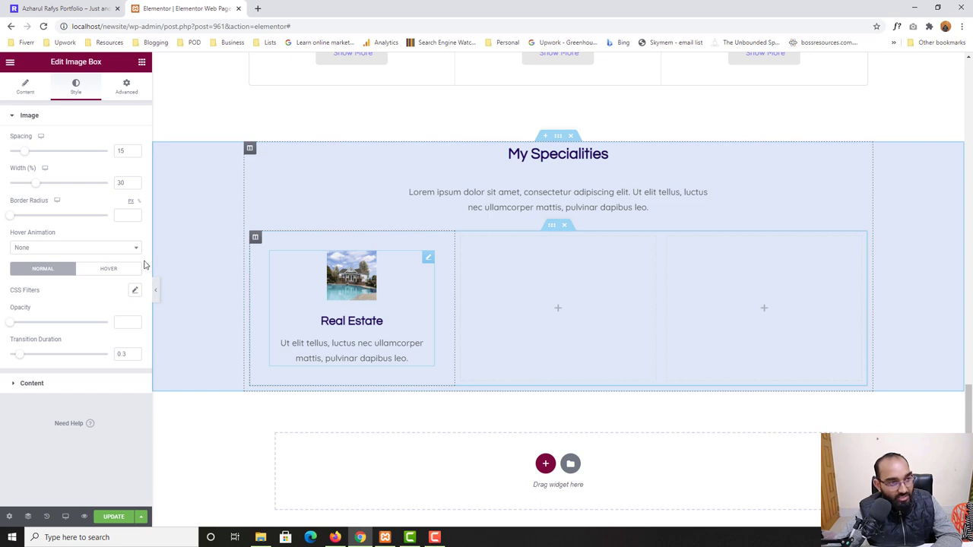
drag(11, 220, 52, 225)
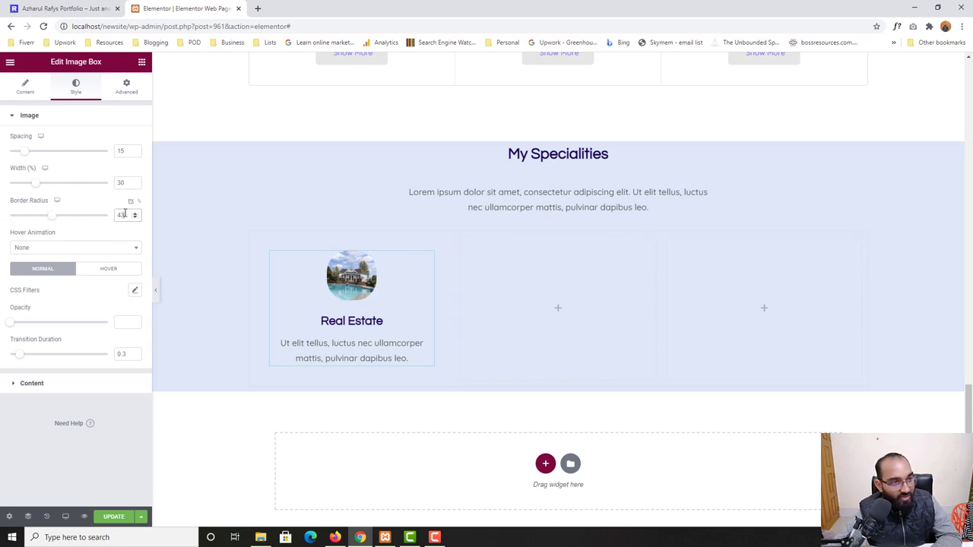
text(500)
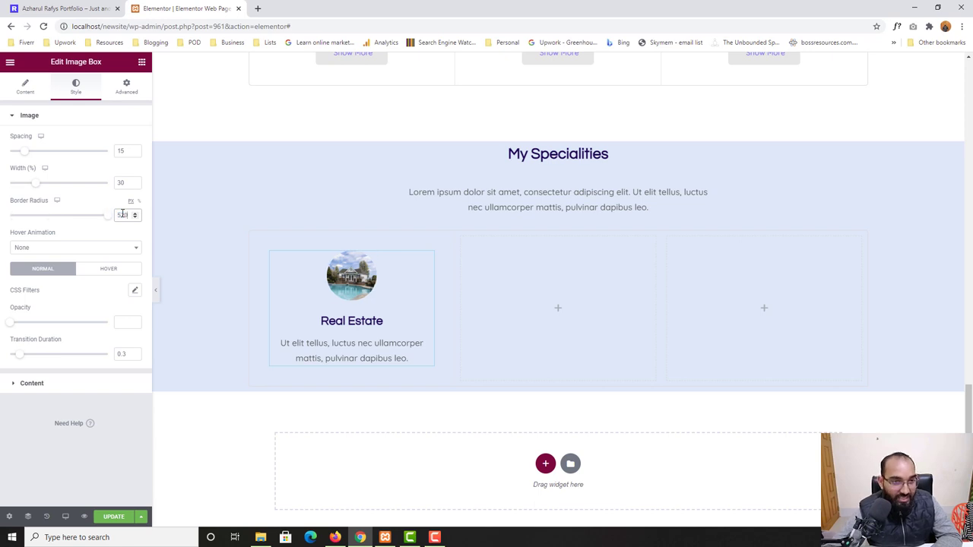
Give the Real Estate card's column a classic background in white, #FFFFFF, to match the finished homepage
click(97, 9)
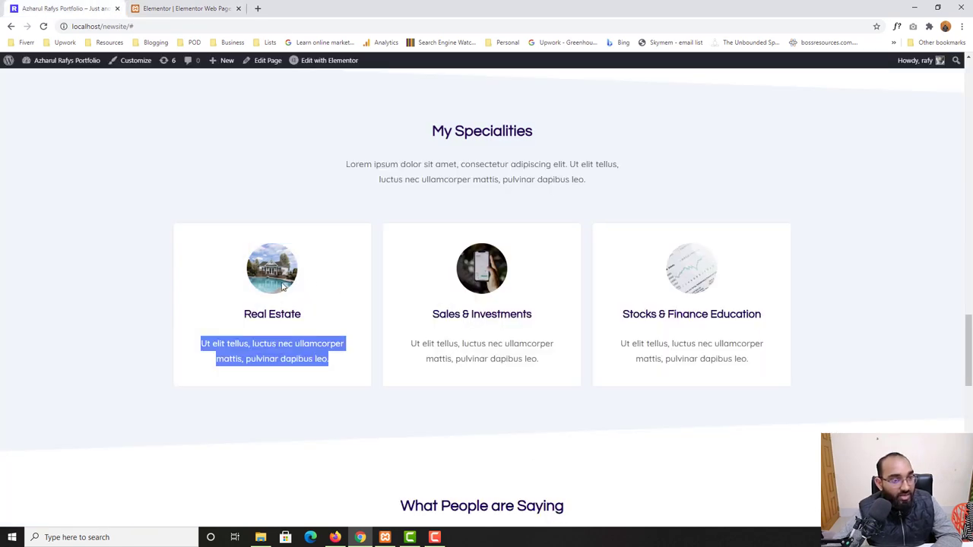
key(ctrl+Tab)
click(257, 238)
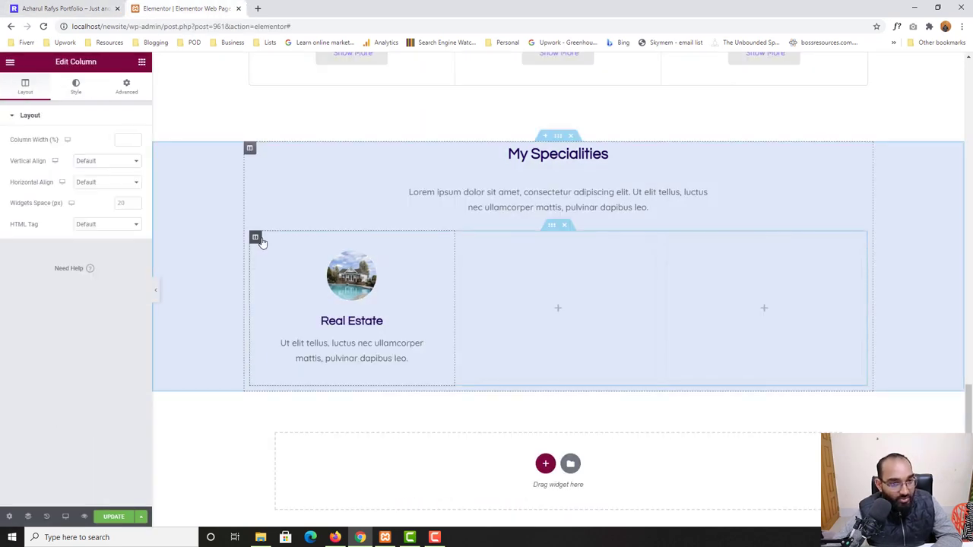
click(73, 10)
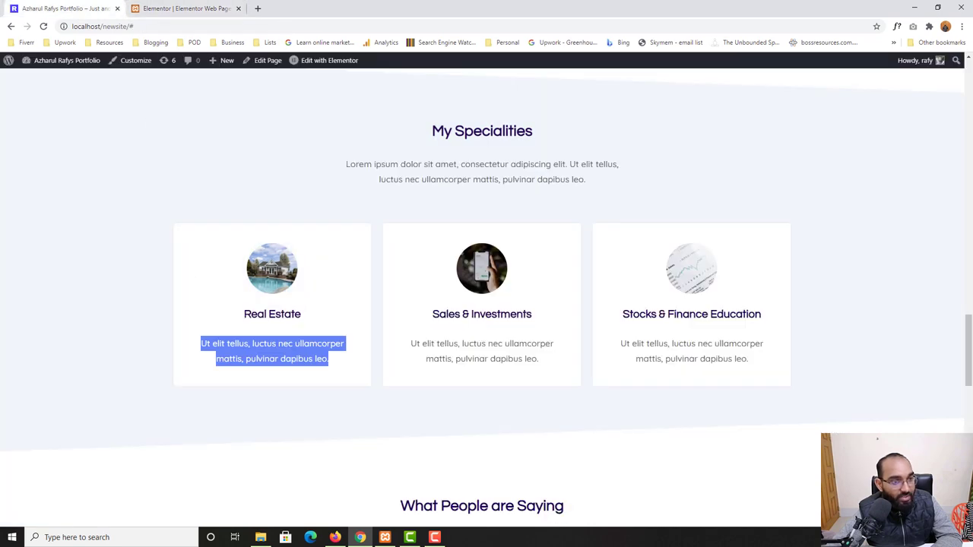
key(ctrl+Tab)
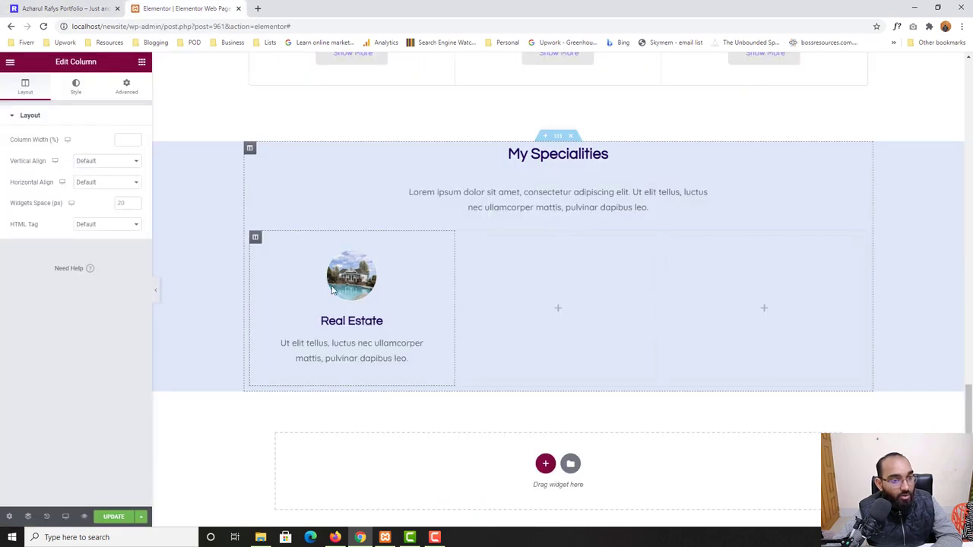
click(75, 88)
click(107, 161)
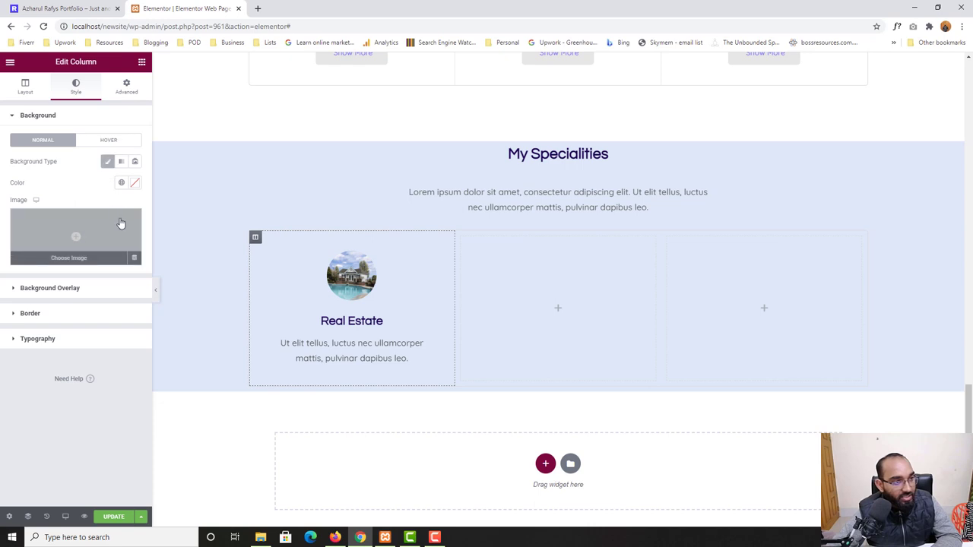
click(134, 183)
drag(78, 256, 5, 223)
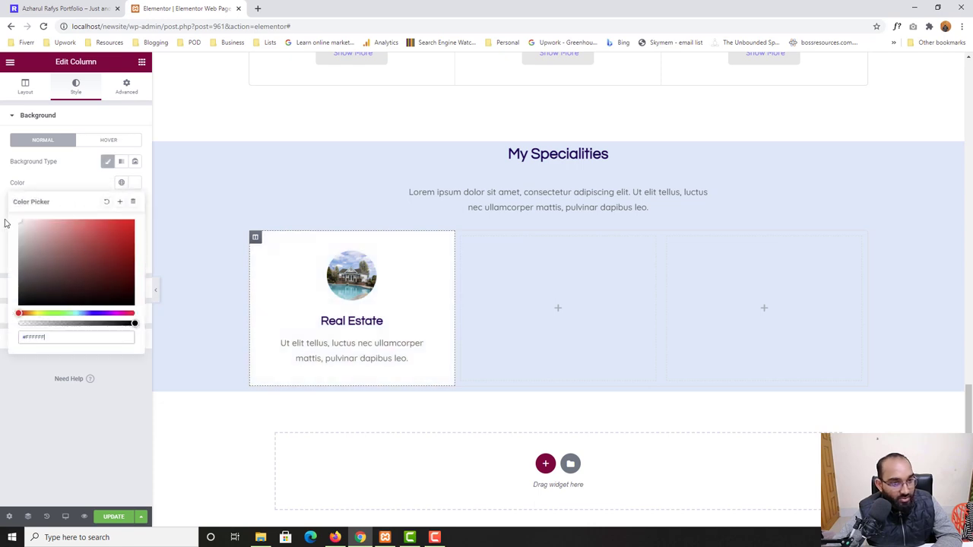
Compare the card with the finished homepage and duplicate the white Real Estate column twice within the inner section
click(44, 6)
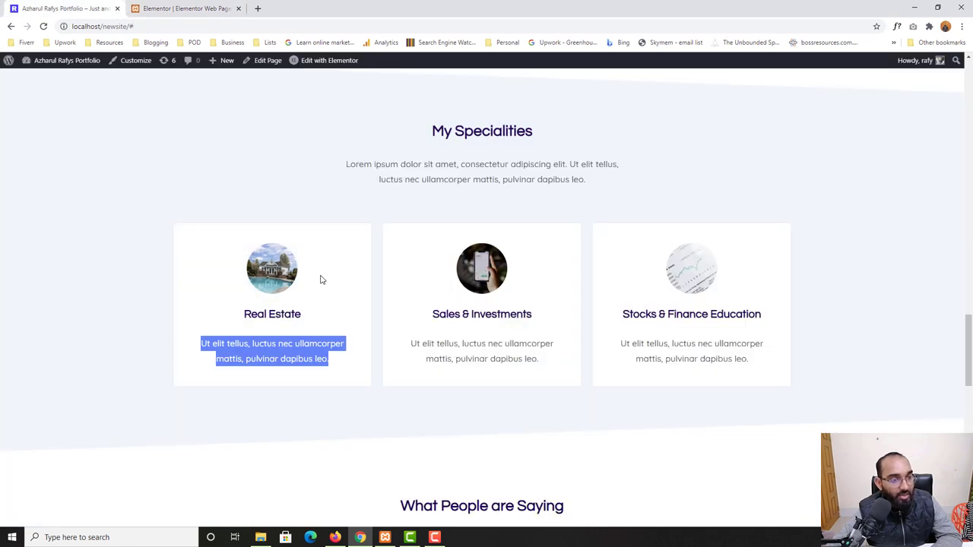
click(218, 6)
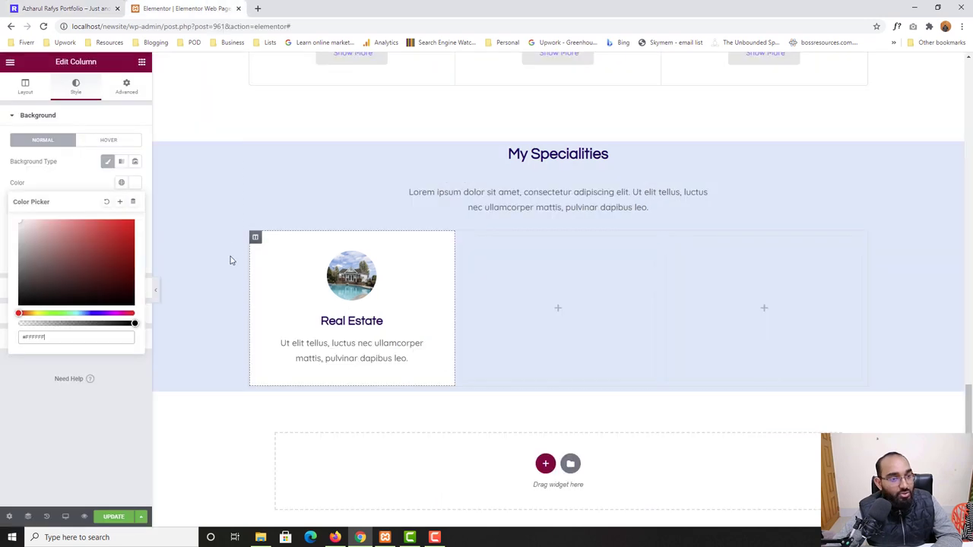
click(65, 8)
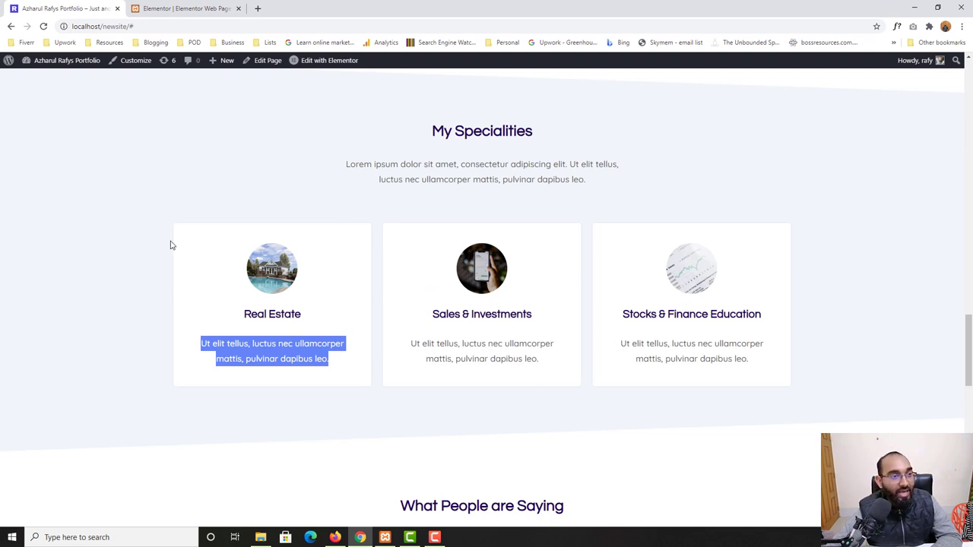
click(177, 8)
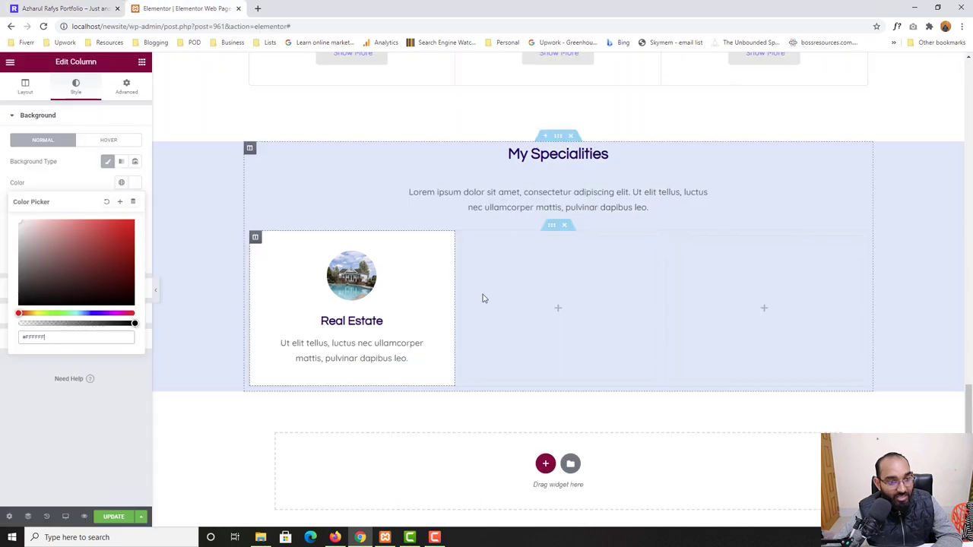
right_click(255, 238)
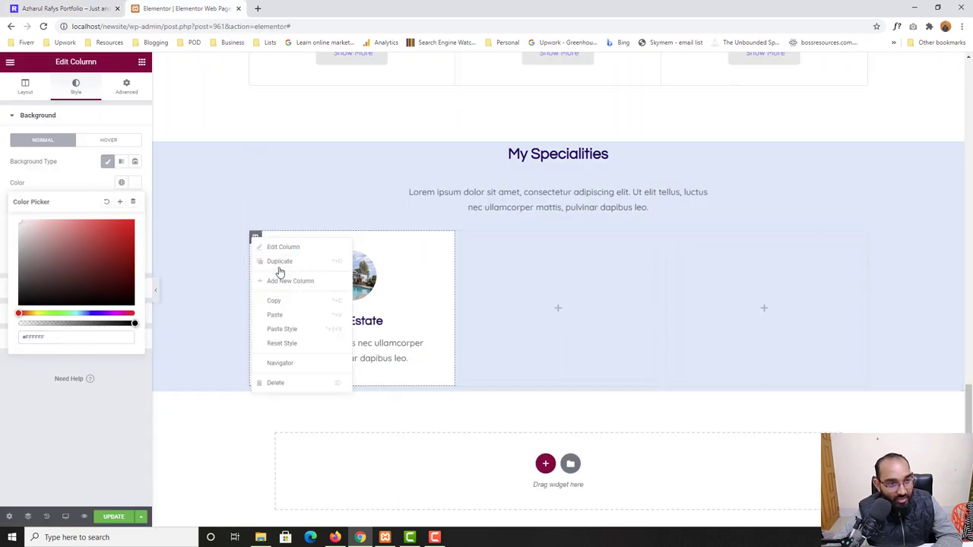
click(279, 262)
right_click(420, 240)
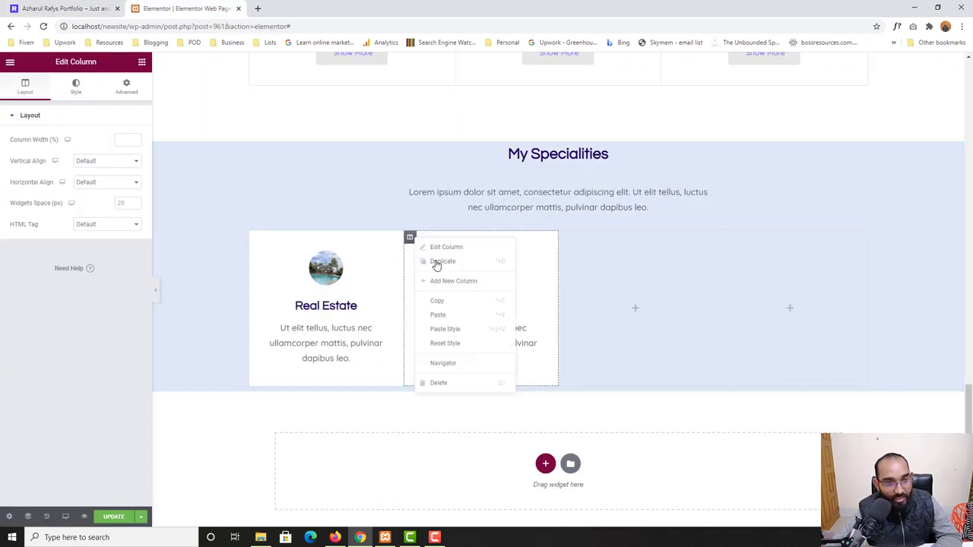
click(480, 263)
Delete the two empty columns beside the three Real Estate cards
right_click(734, 306)
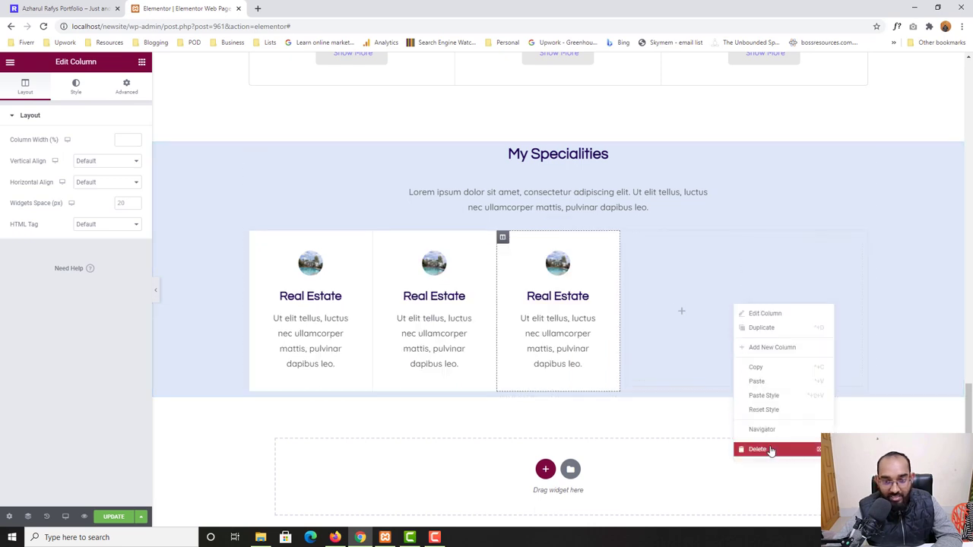
click(770, 450)
right_click(749, 305)
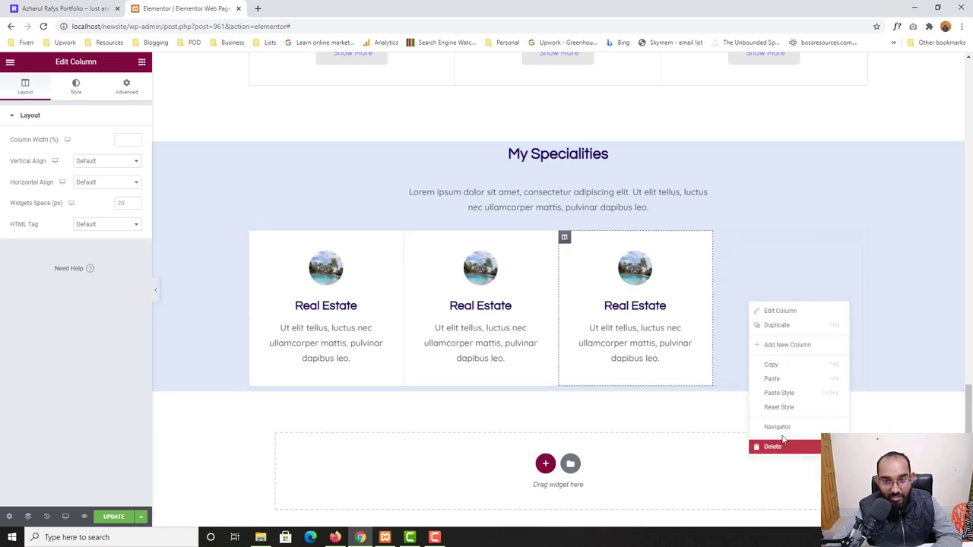
click(772, 446)
Check the card spacing on the finished homepage, try Narrow and Extended column gaps for the inner section, and set it to Wider
click(67, 9)
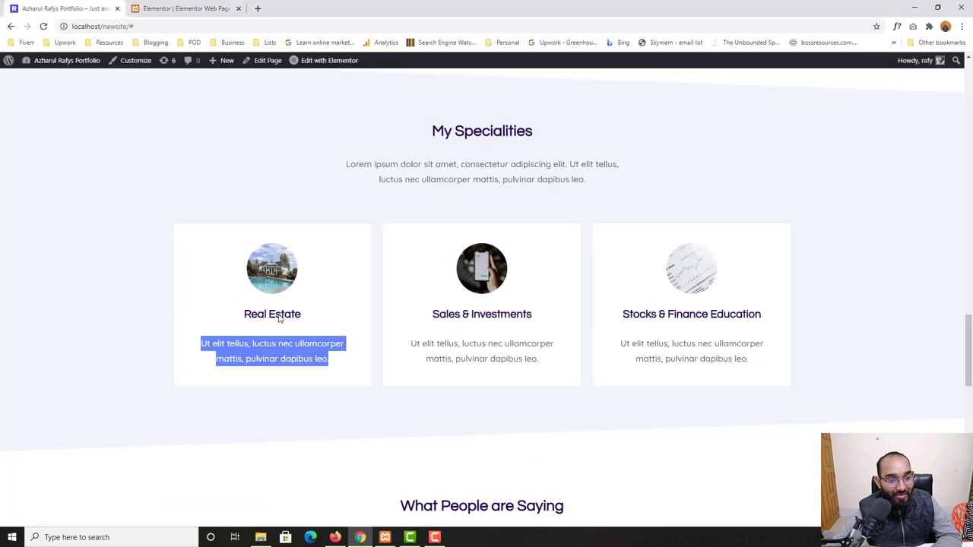
click(210, 6)
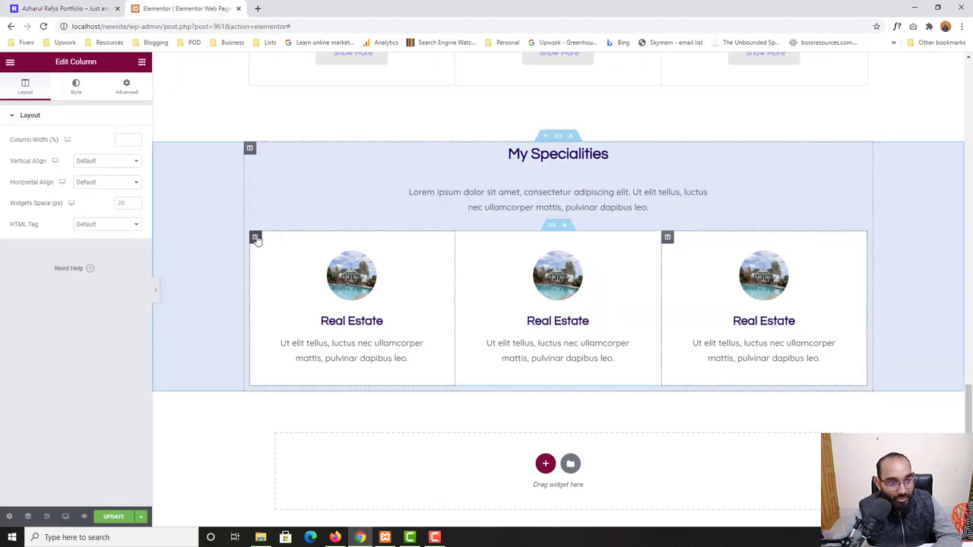
click(256, 238)
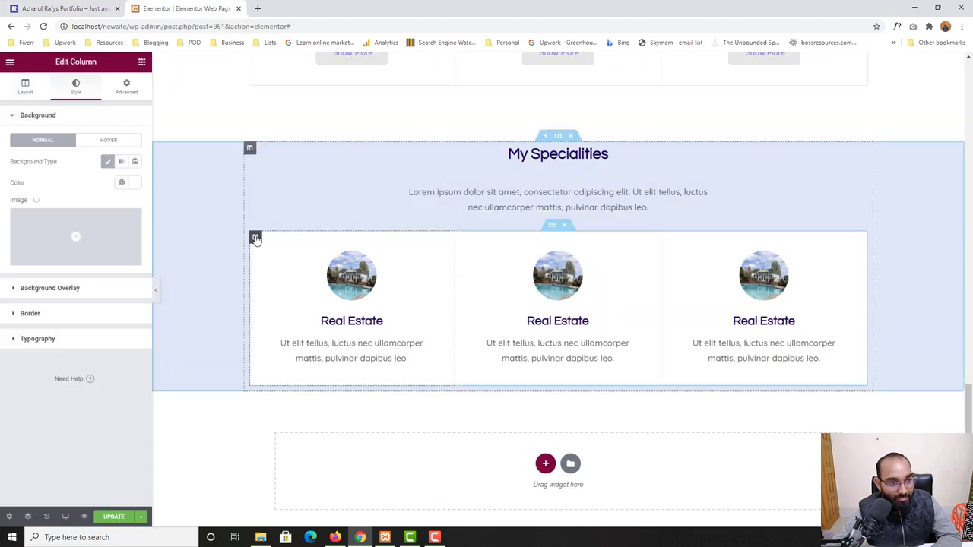
click(552, 230)
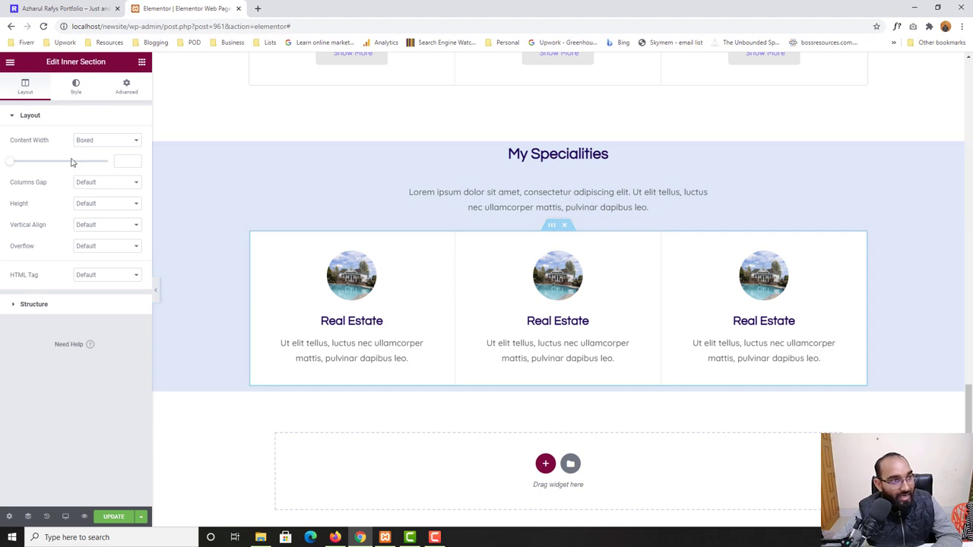
click(87, 183)
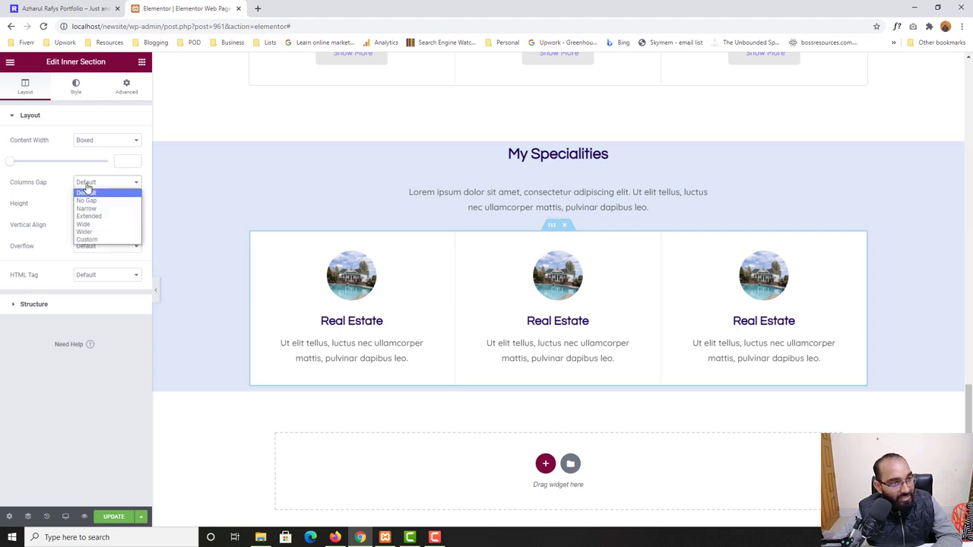
click(552, 227)
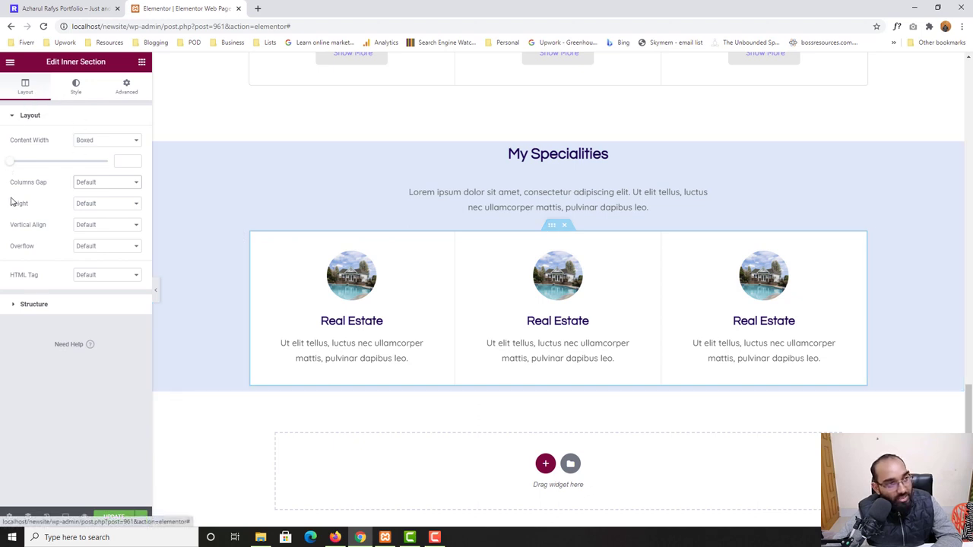
click(79, 188)
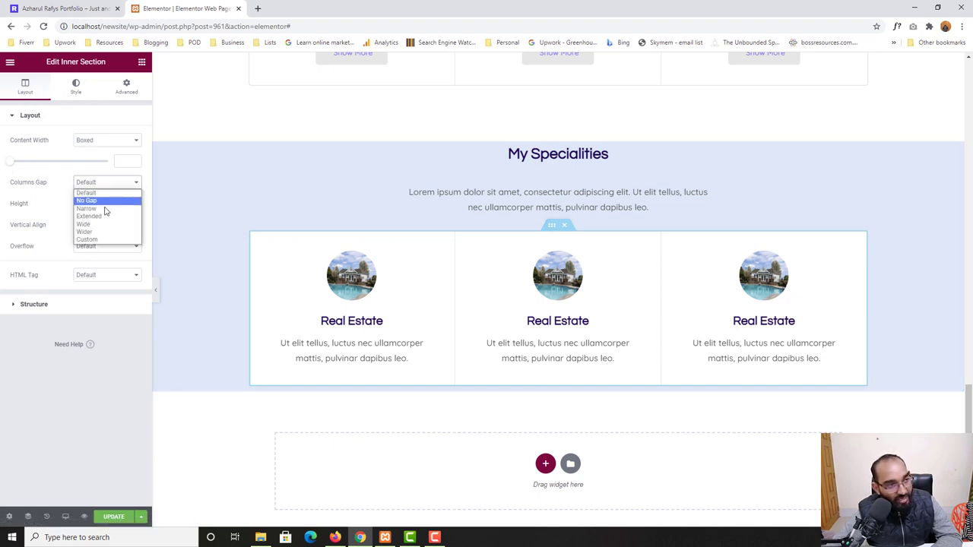
click(103, 208)
click(106, 183)
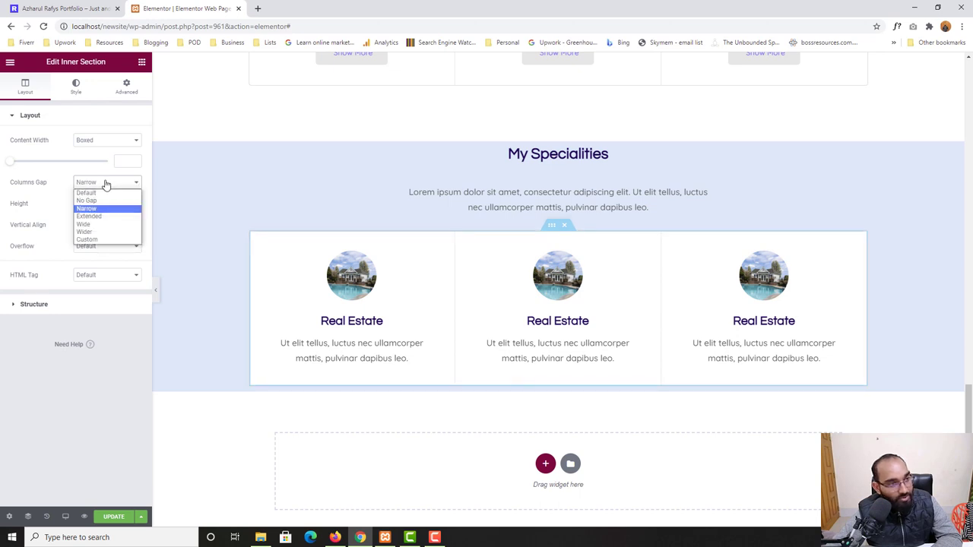
click(95, 217)
click(93, 184)
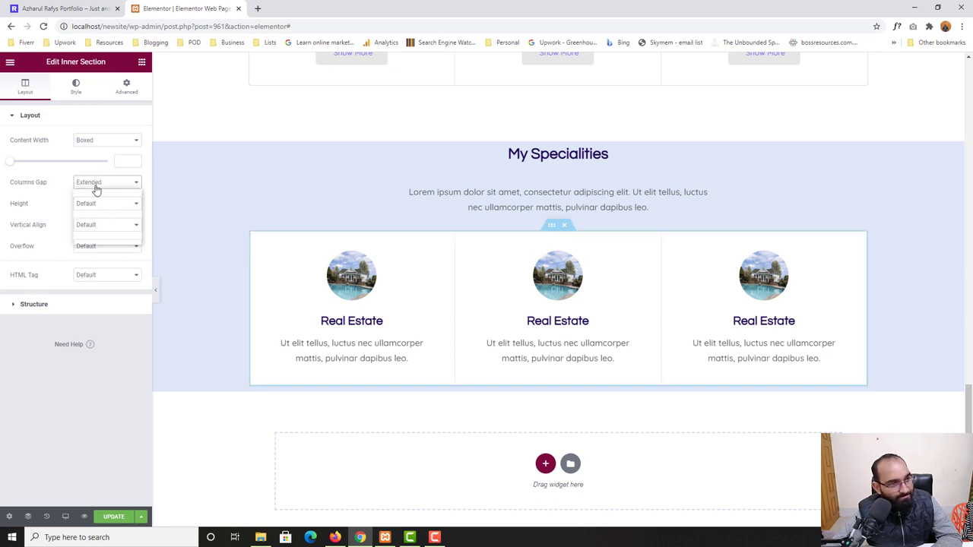
click(86, 232)
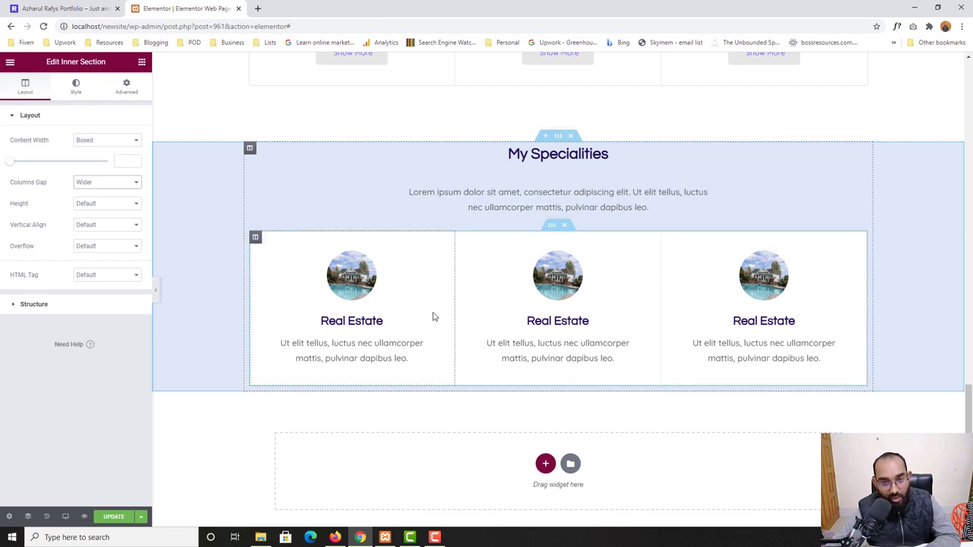
Unlink the first Real Estate column's margins, set its right margin to 10 px, and copy the column
click(255, 238)
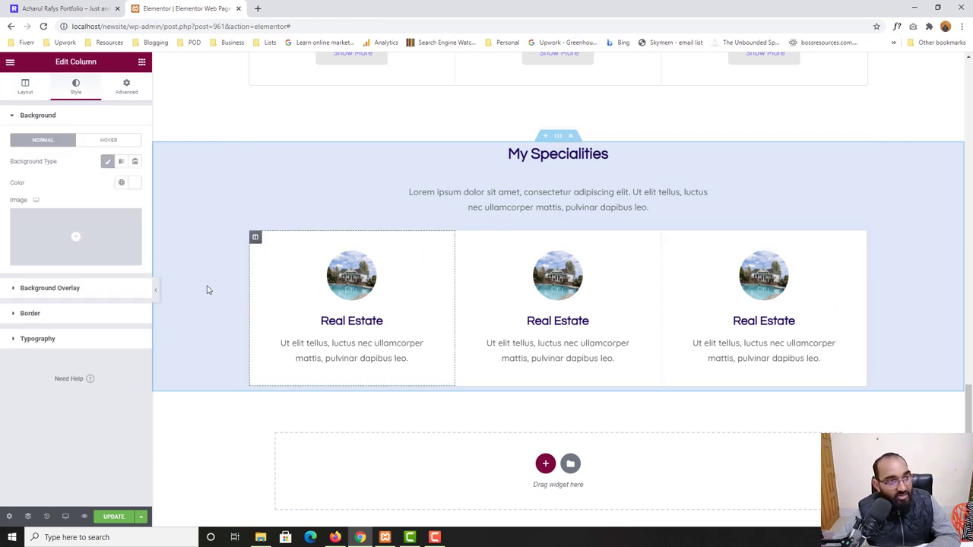
click(127, 98)
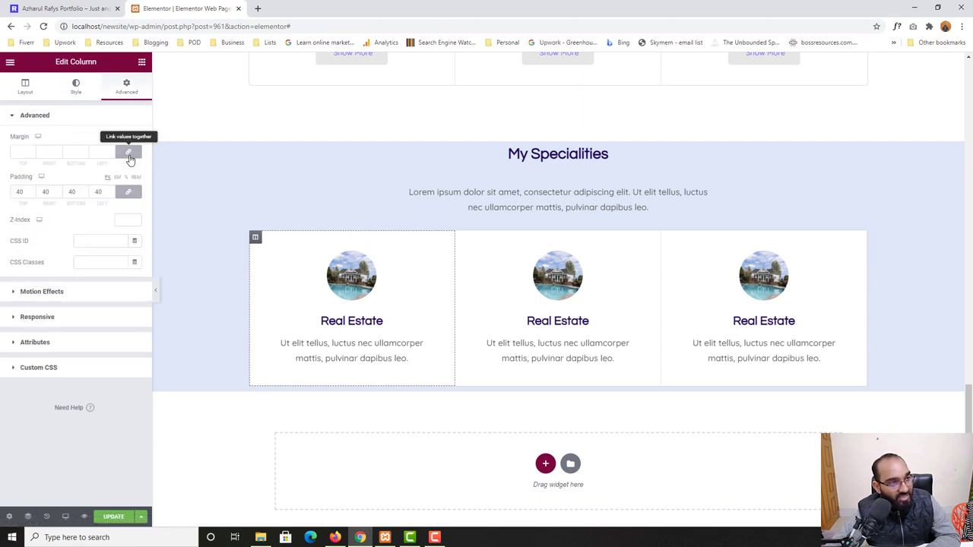
click(130, 156)
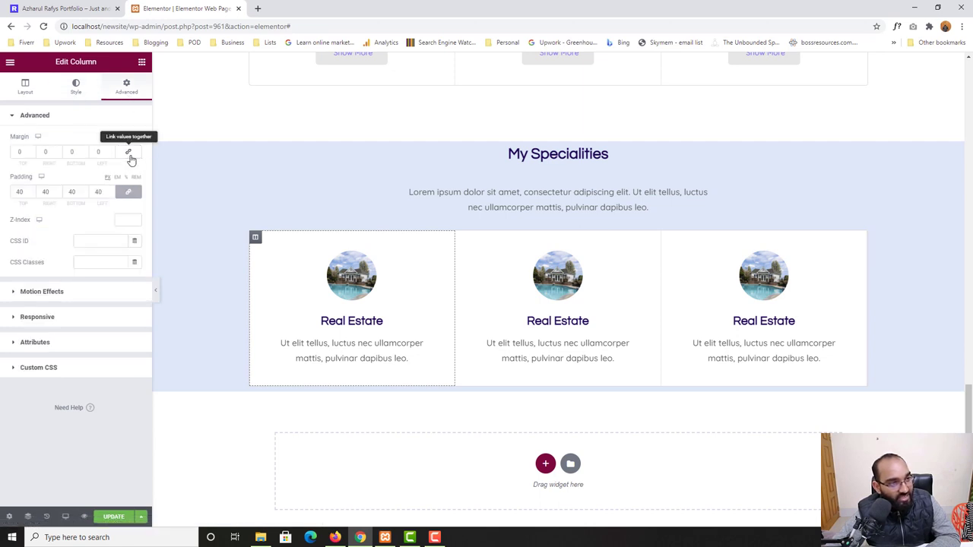
click(44, 153)
text(10)
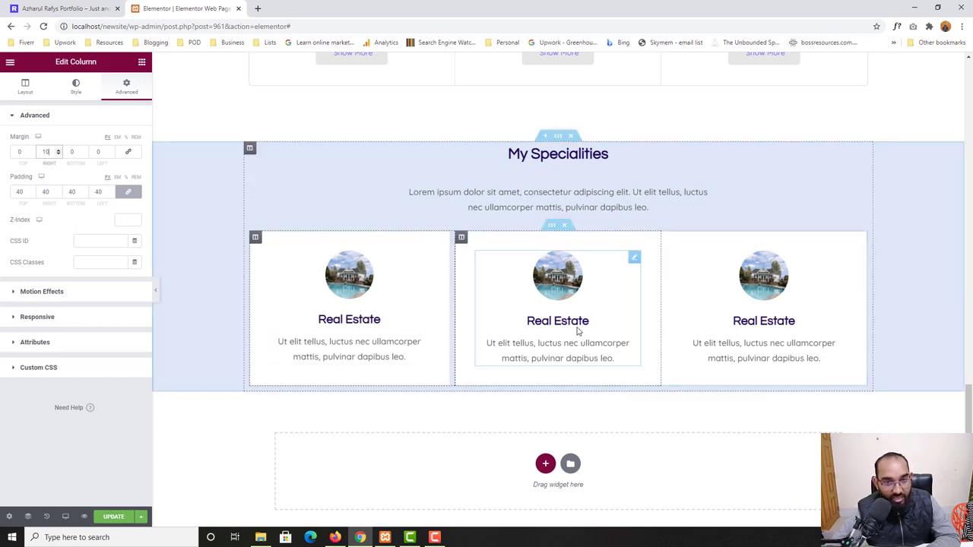
right_click(256, 237)
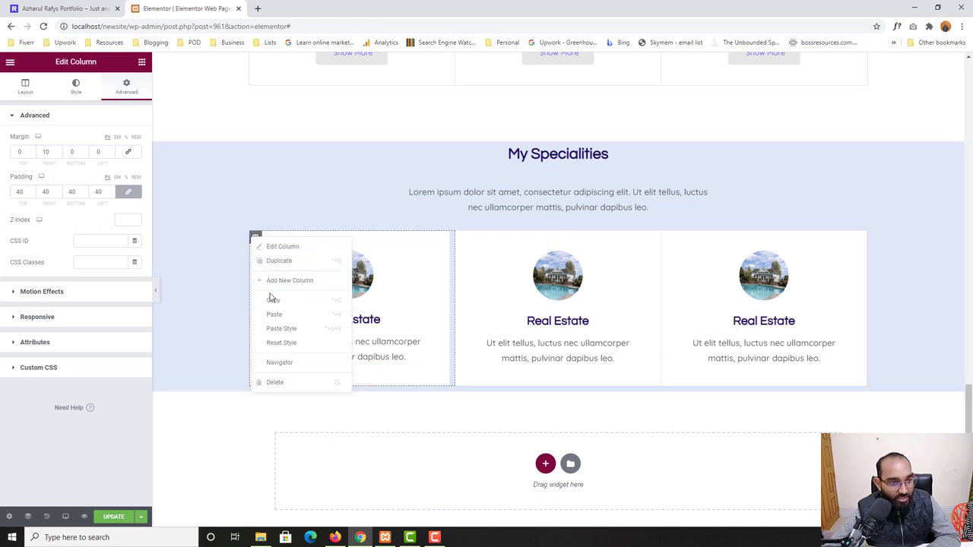
click(274, 304)
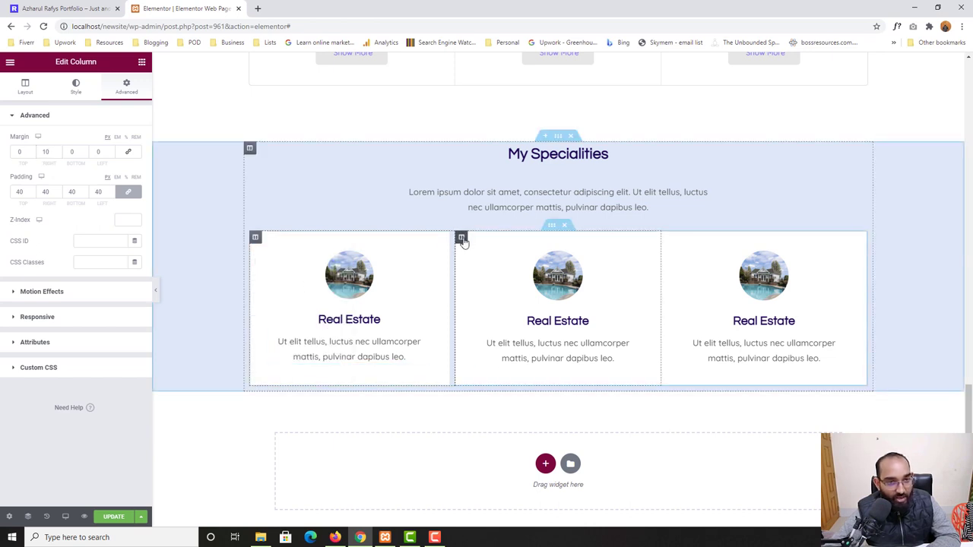
right_click(460, 237)
click(503, 323)
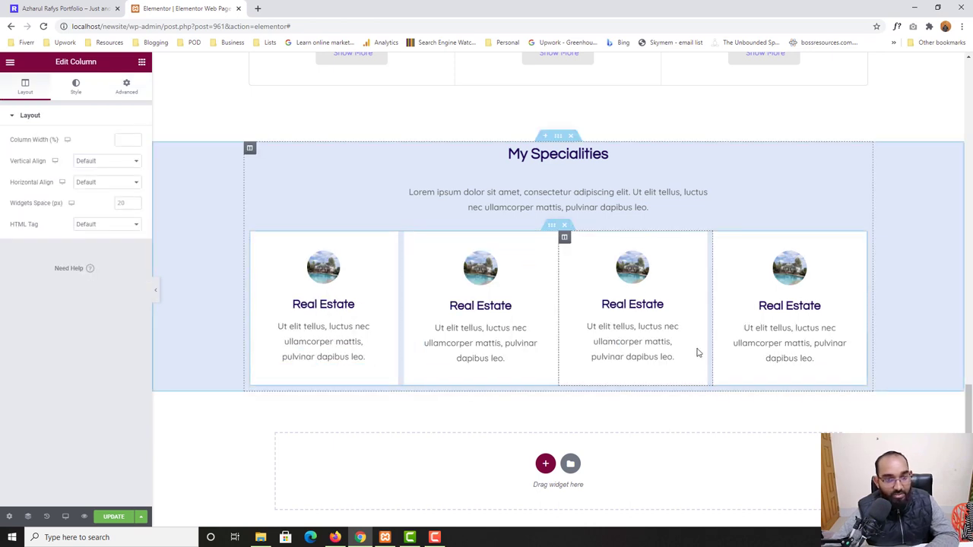
key(ctrl+z)
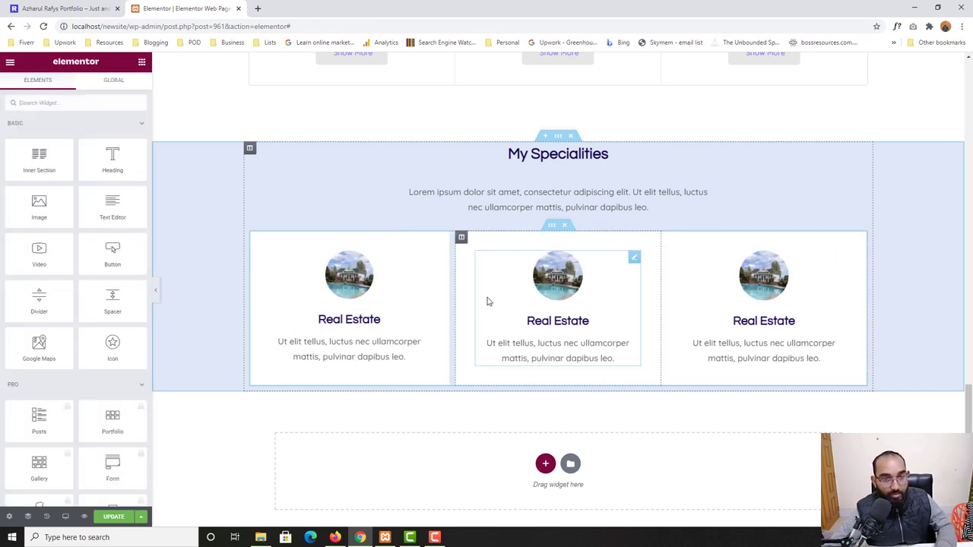
Paste the copied column's style onto the middle Real Estate column and compare the section with the finished homepage
right_click(461, 236)
click(490, 332)
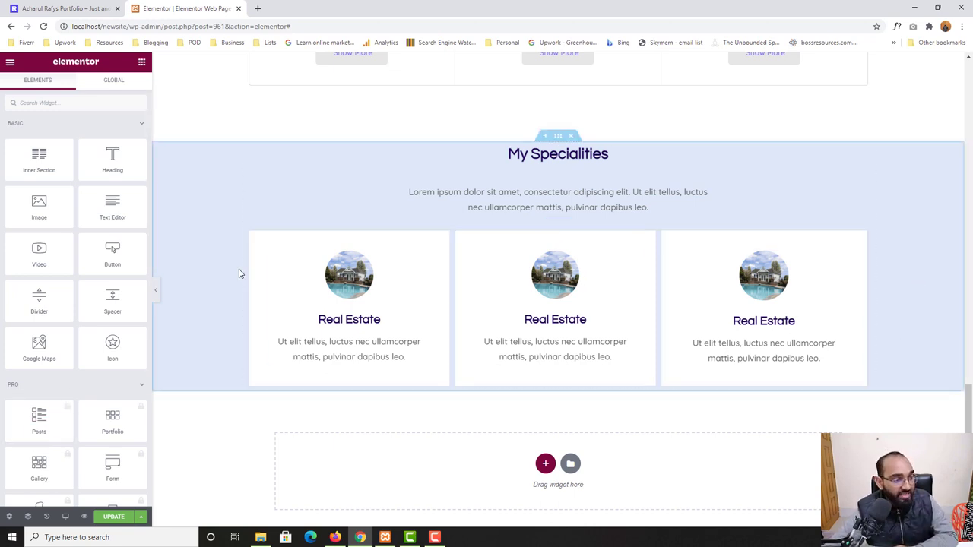
click(64, 8)
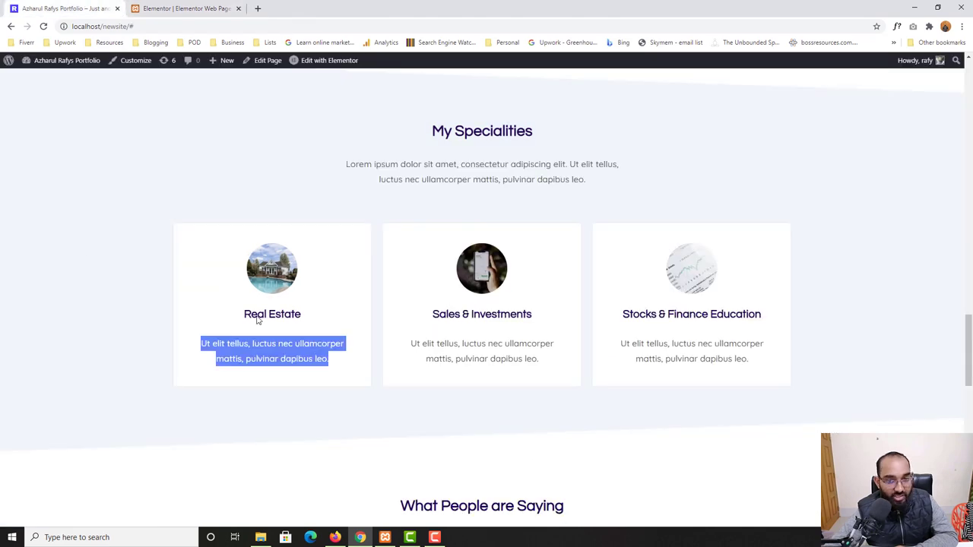
scroll(4, 347, down, 3)
scroll(44, 347, up, 5)
scroll(41, 354, down, 2)
click(173, 6)
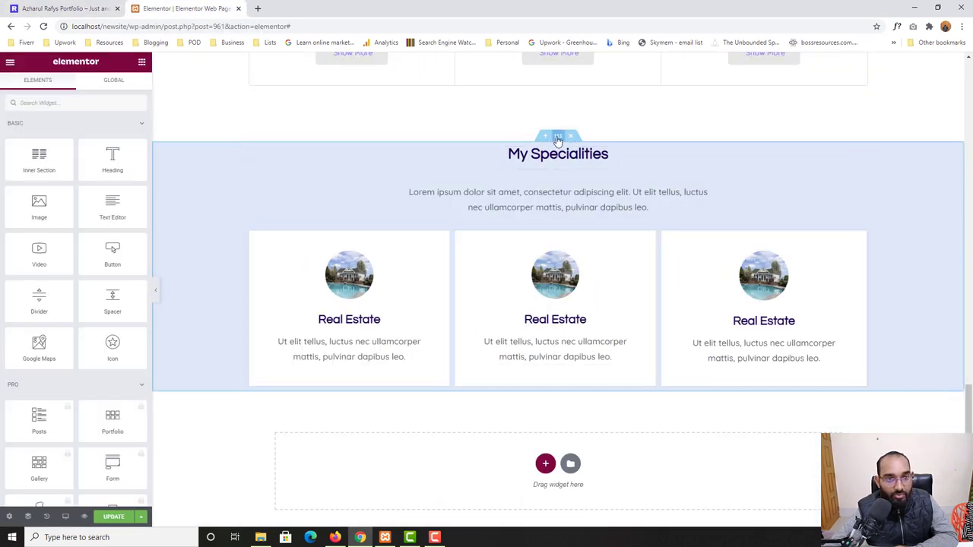
Give the My Specialities section a minimum height of 750 px and compare it with the finished homepage
click(557, 139)
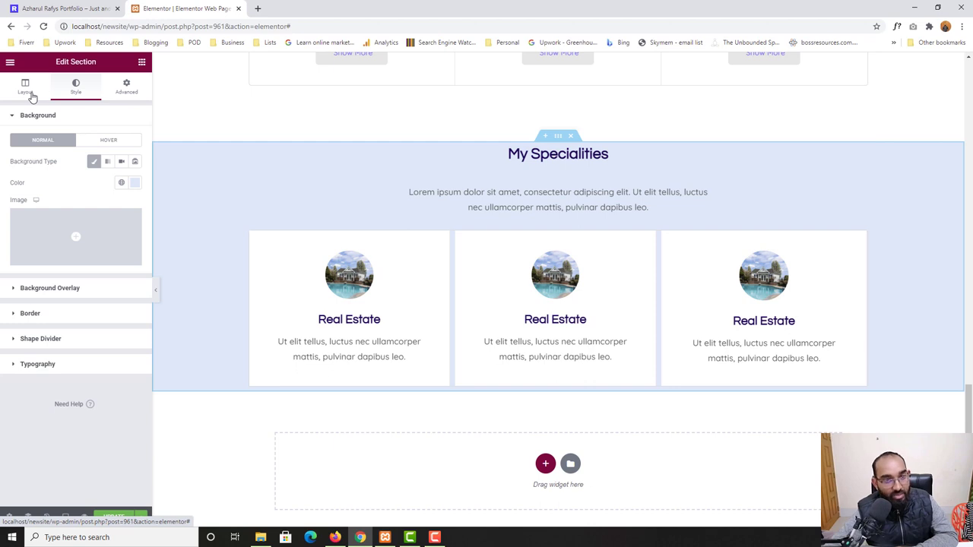
click(26, 87)
click(106, 203)
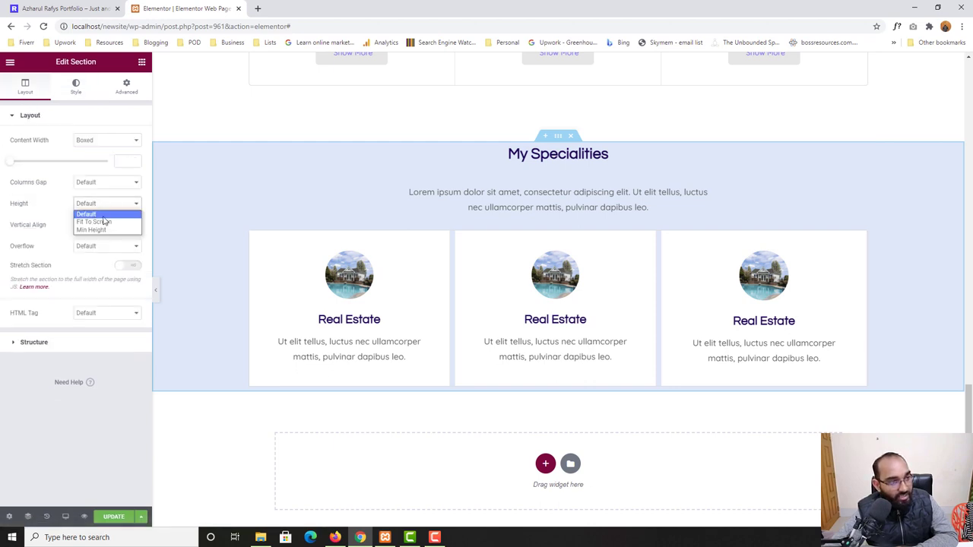
click(99, 230)
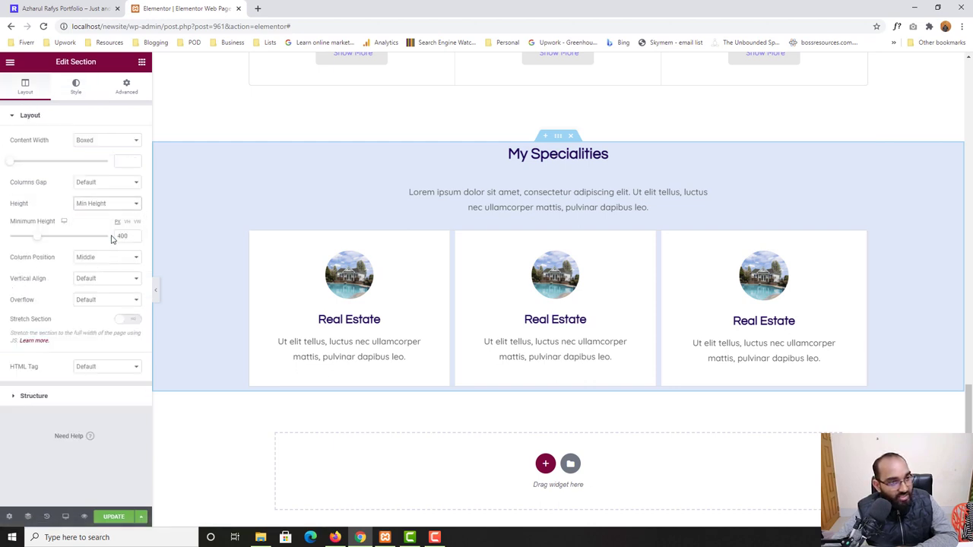
drag(41, 241, 65, 240)
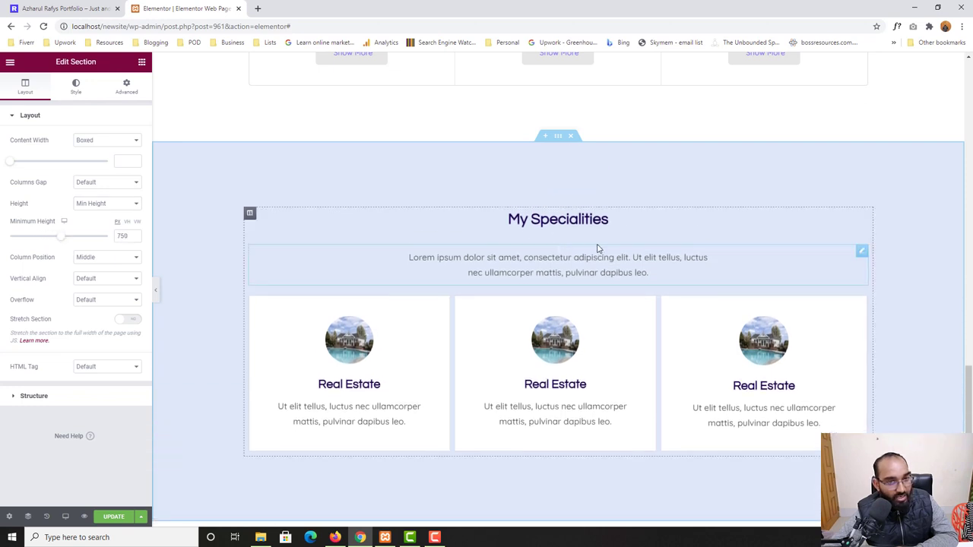
scroll(532, 254, down, 1)
click(5, 5)
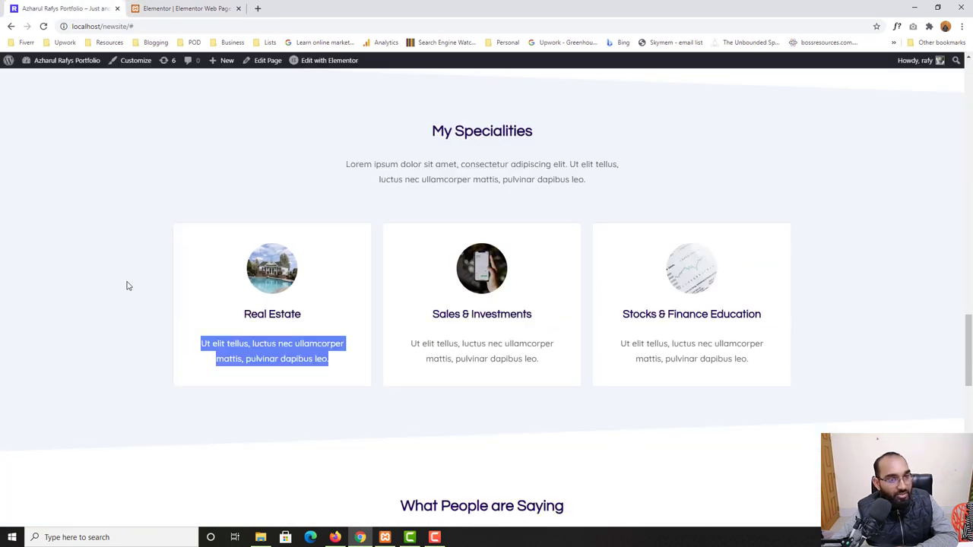
scroll(356, 237, up, 1)
click(182, 8)
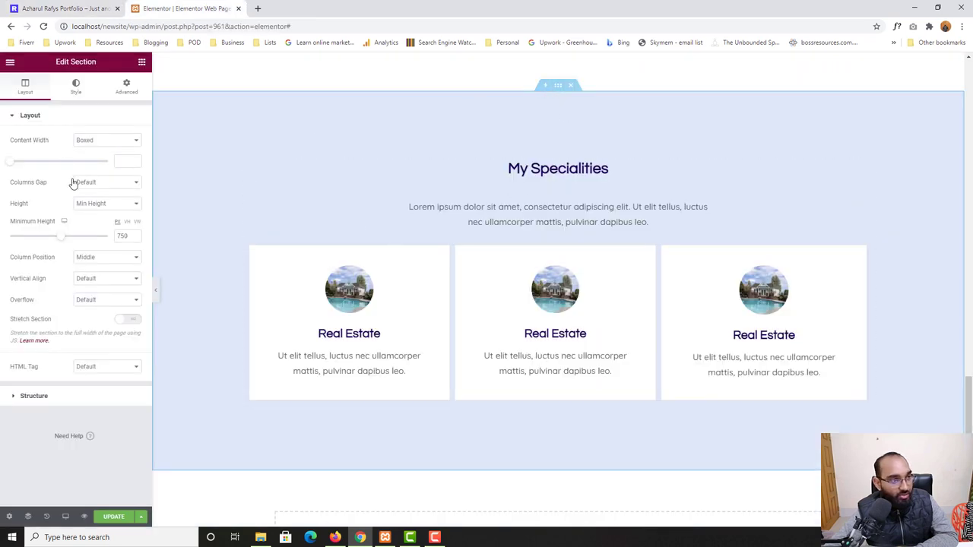
Add a Tilt shape divider to the section's top edge with a height of 59, matching it against the finished homepage
click(76, 96)
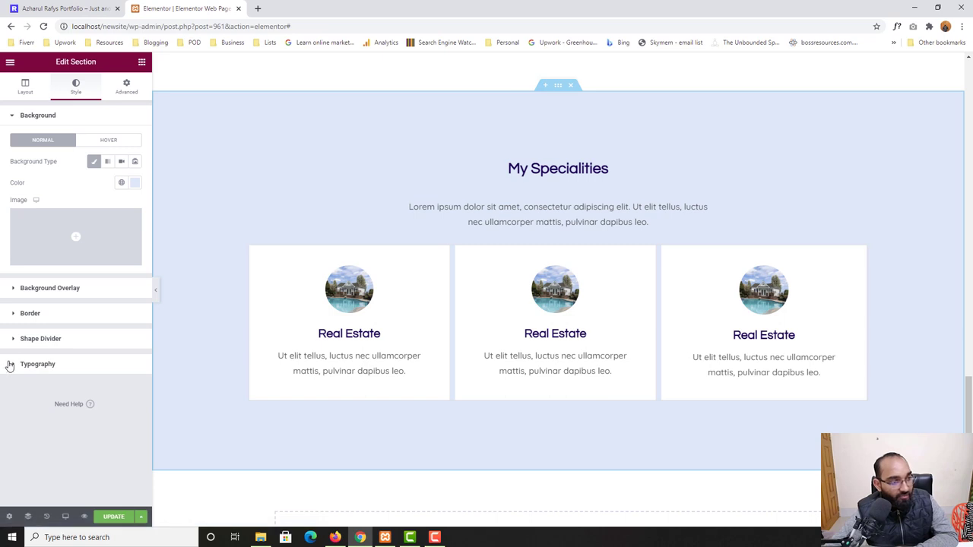
click(38, 338)
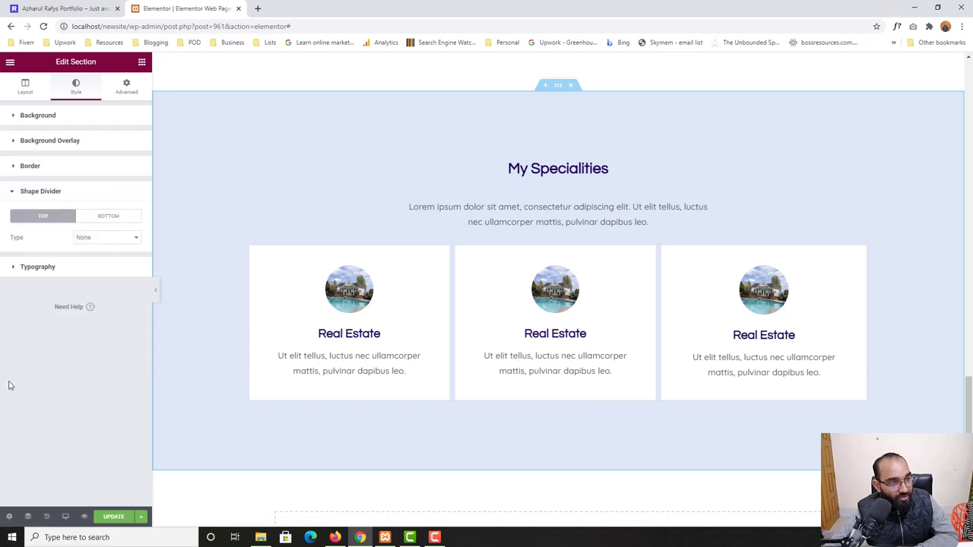
click(99, 240)
click(88, 315)
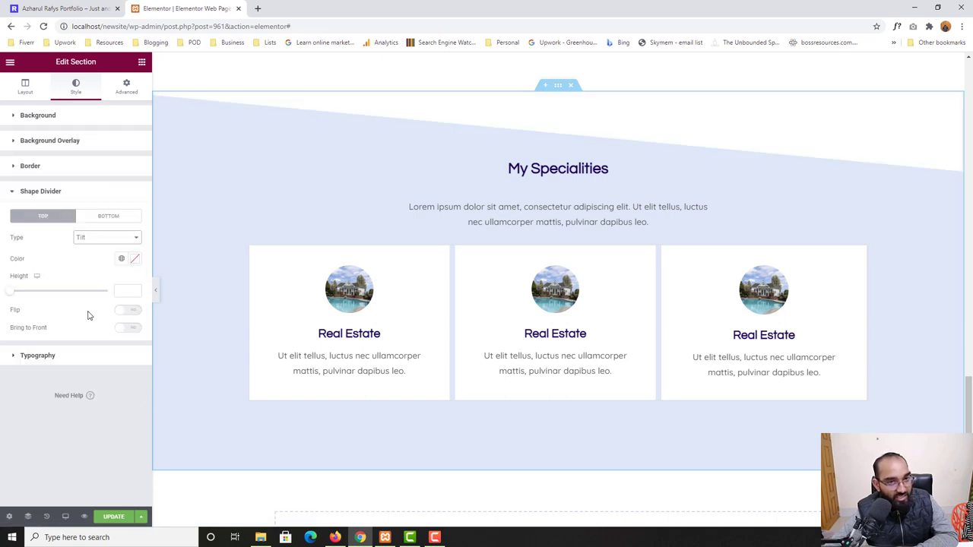
click(61, 9)
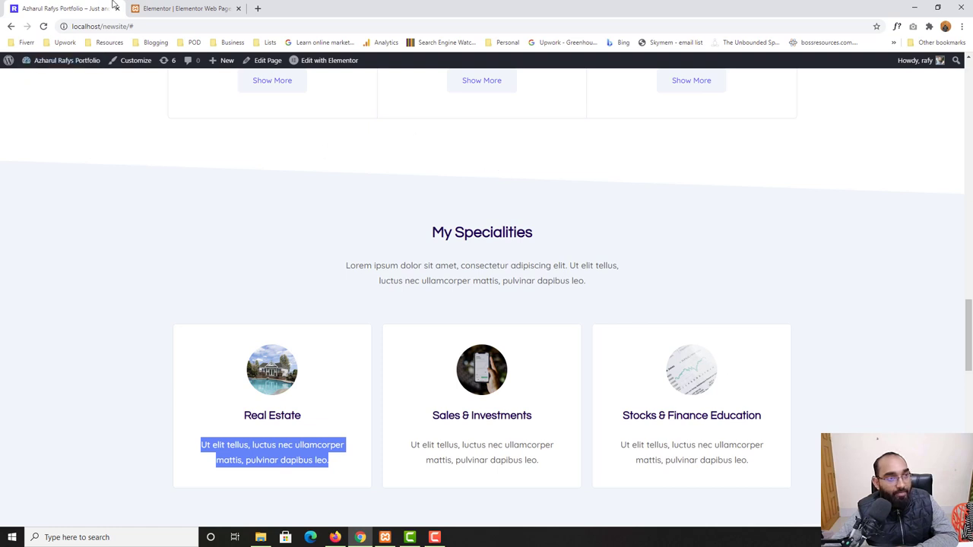
click(182, 9)
drag(10, 296, 22, 294)
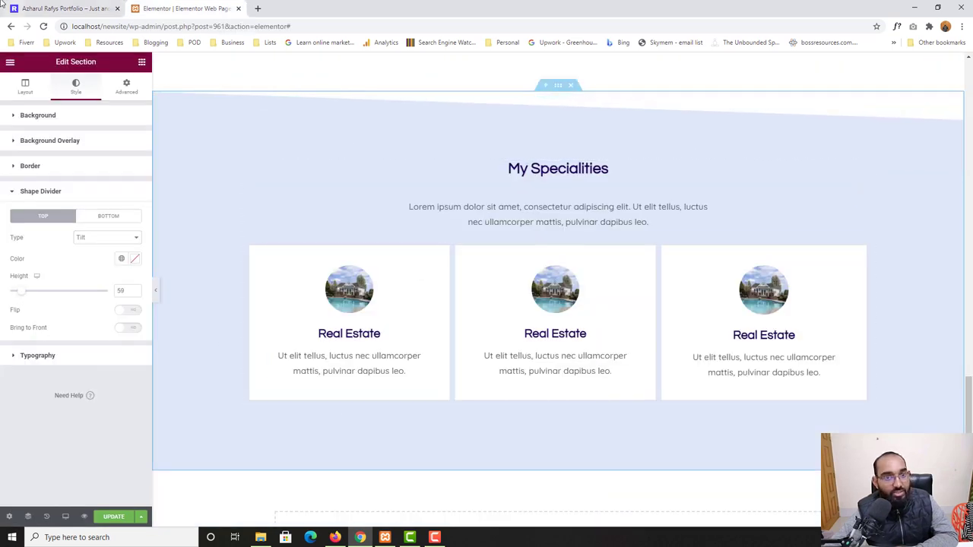
key(ctrl+shift+Tab)
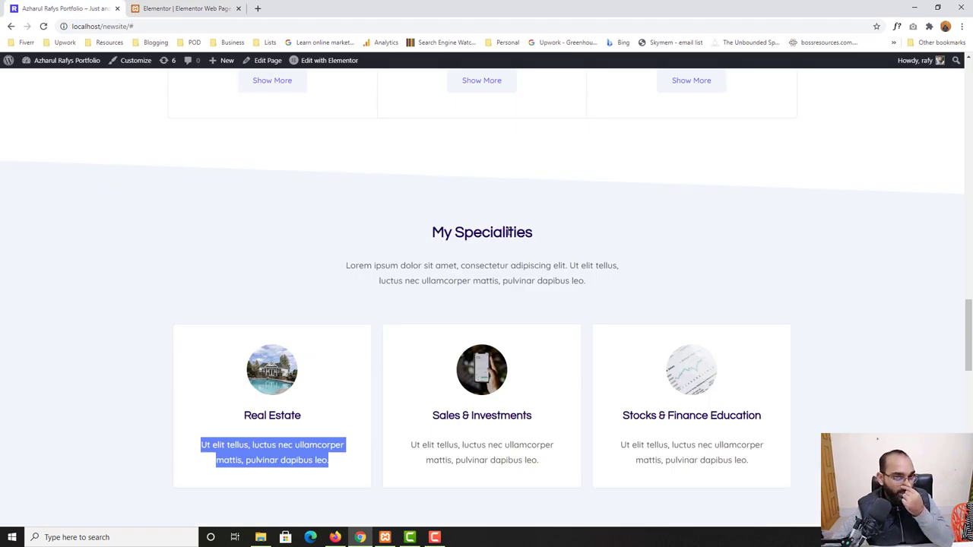
click(199, 9)
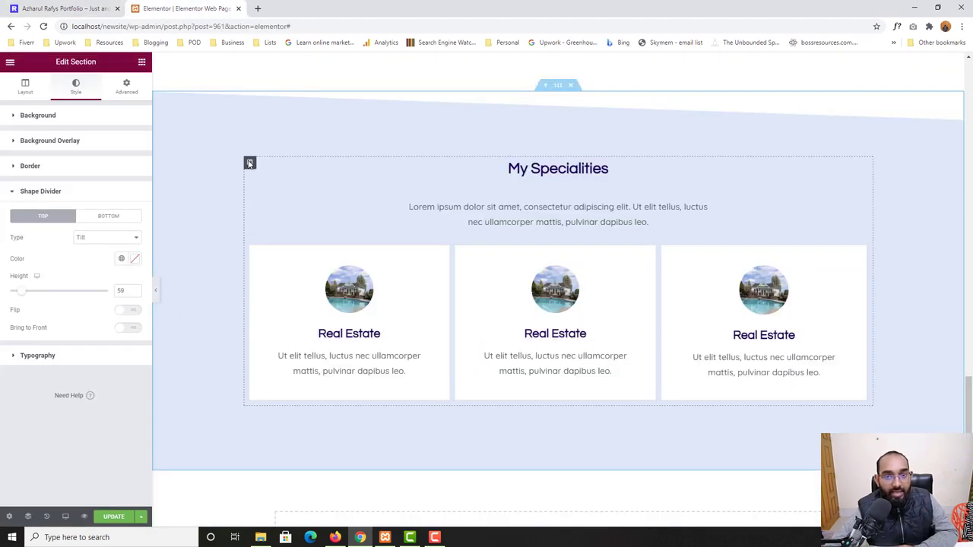
scroll(327, 242, up, 3)
scroll(332, 251, down, 2)
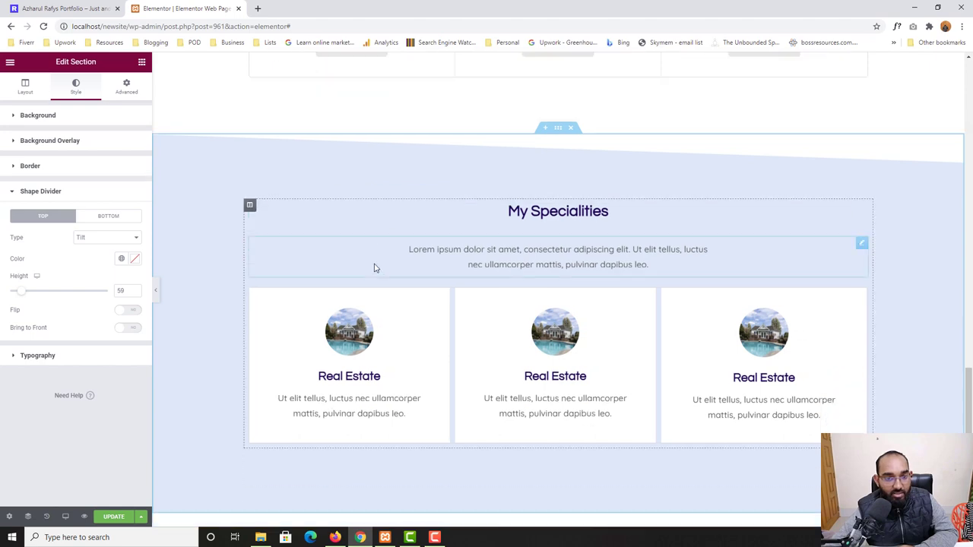
Check the section's lower edge on the finished homepage and add a Tilt shape divider to the bottom of My Specialities
click(64, 8)
scroll(332, 350, down, 3)
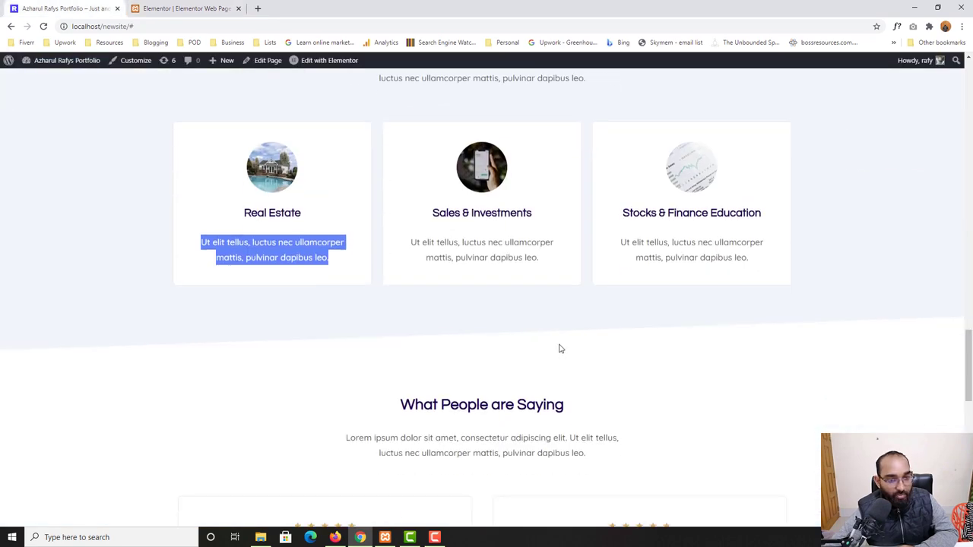
click(183, 8)
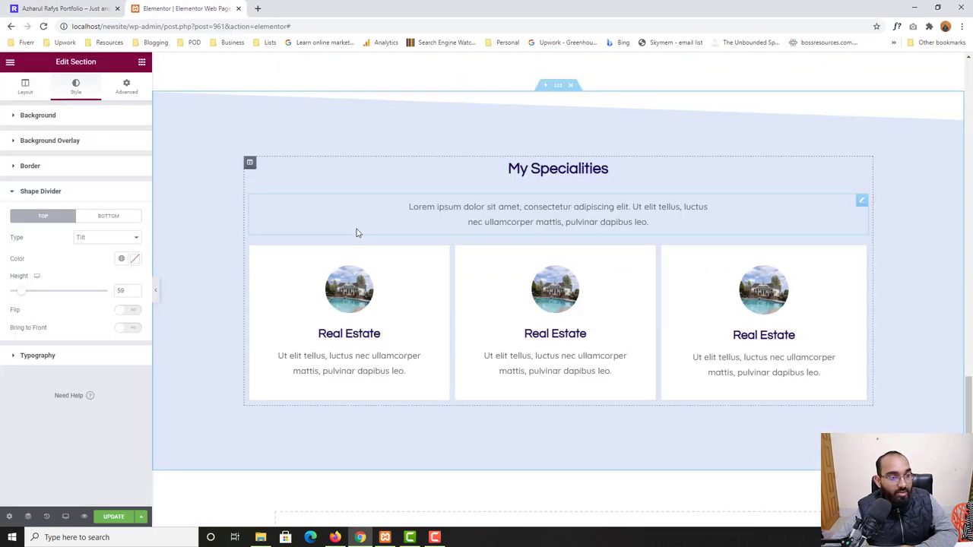
click(107, 217)
click(96, 238)
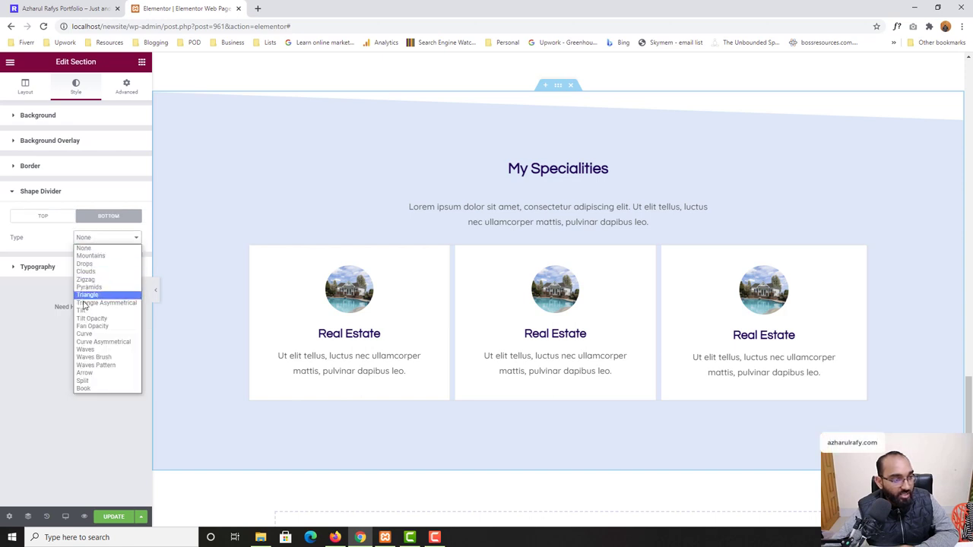
click(83, 310)
click(63, 6)
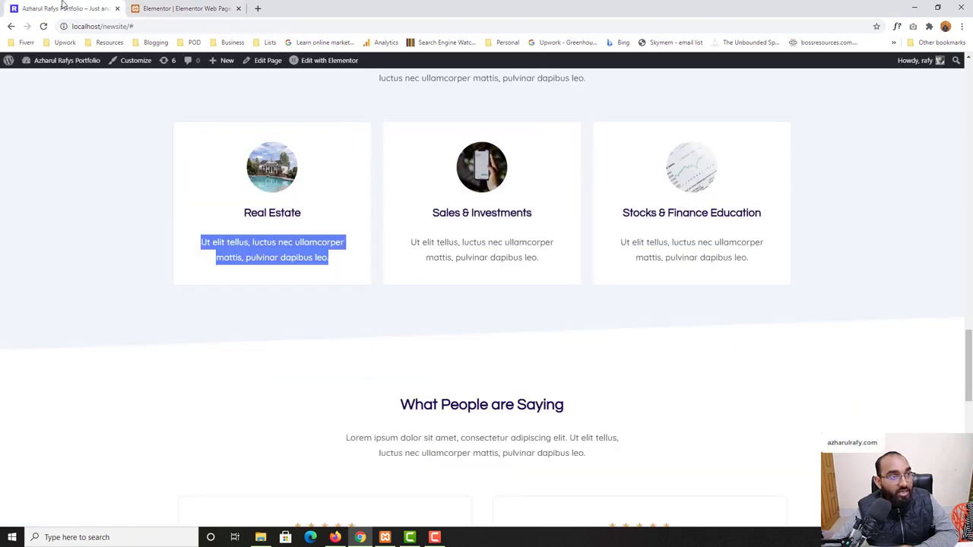
click(186, 7)
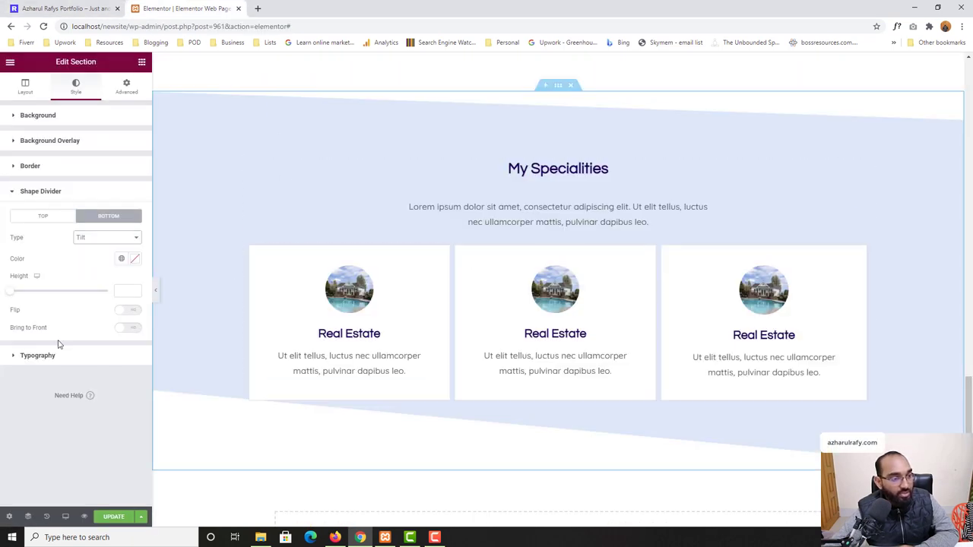
Flip the bottom shape divider, set its height to 72, and compare the section with the finished homepage
click(126, 312)
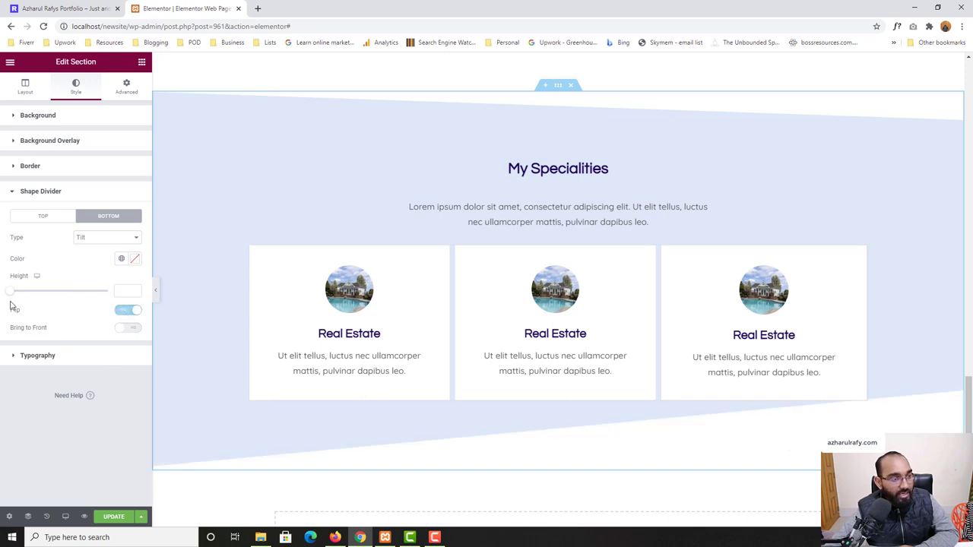
drag(12, 299, 24, 298)
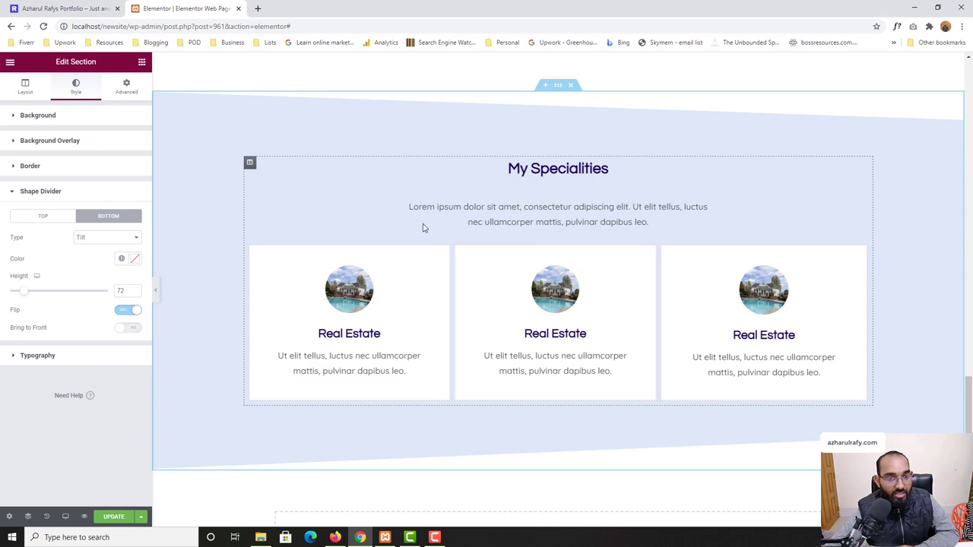
click(61, 9)
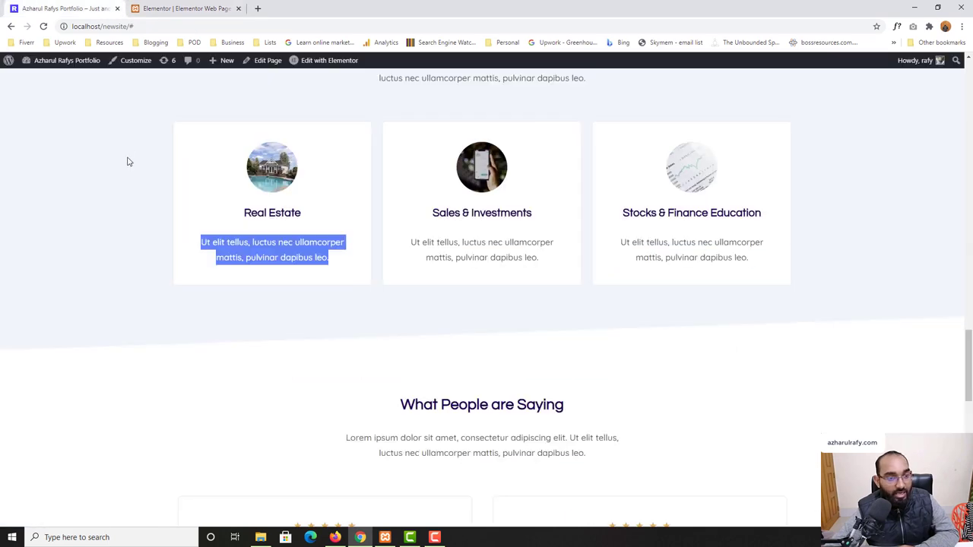
scroll(122, 293, up, 2)
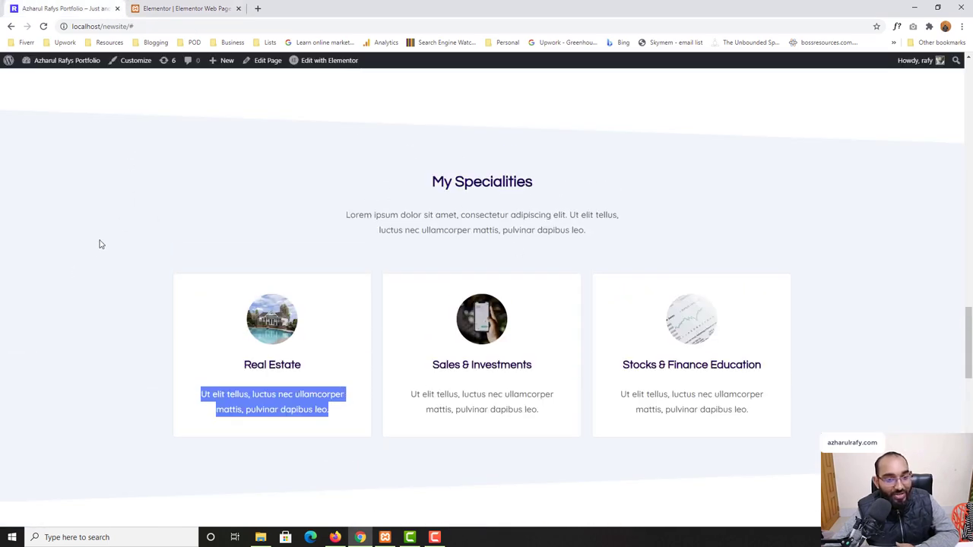
click(186, 8)
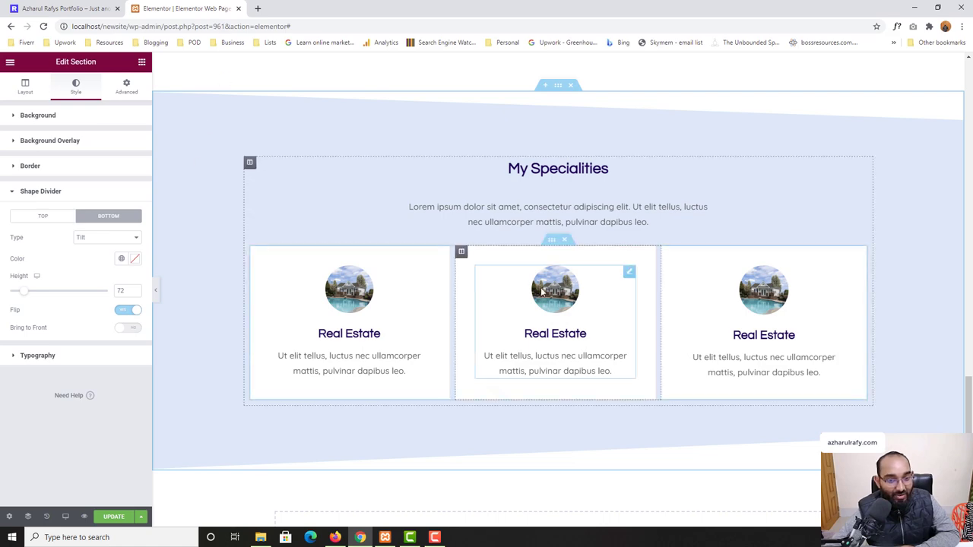
Replace the middle card's image with the photo of a hand holding a phone from the media library
click(542, 291)
click(65, 164)
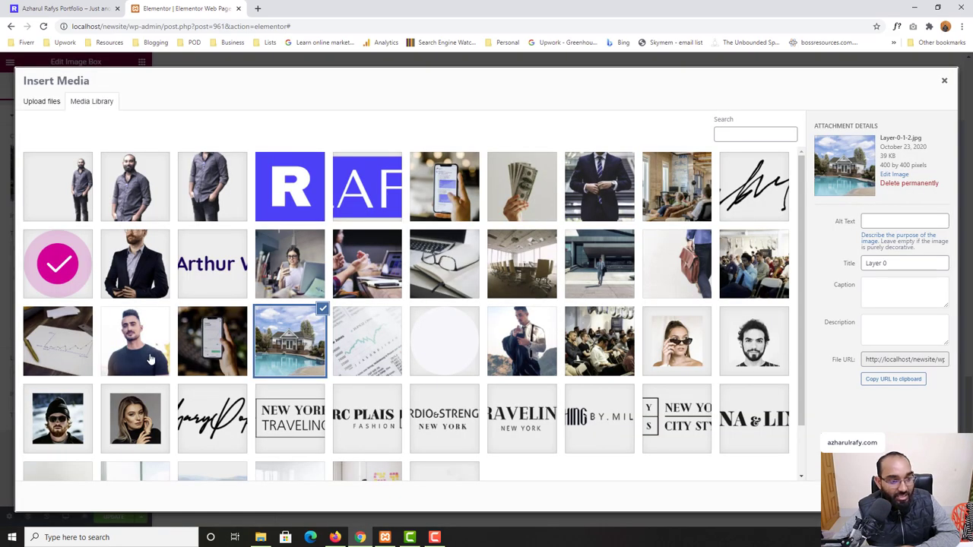
click(217, 343)
click(920, 496)
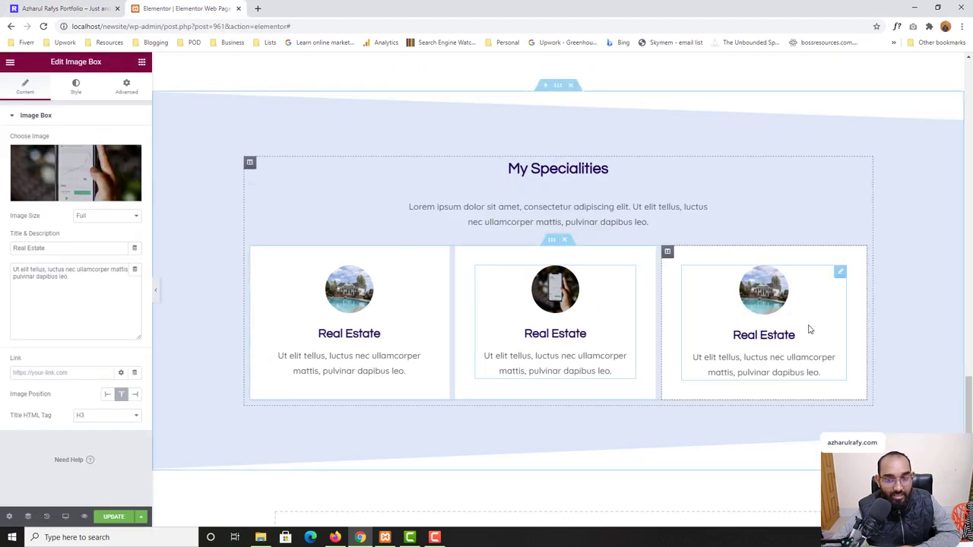
Replace the third card's image with the stock chart photo from the media library
click(60, 190)
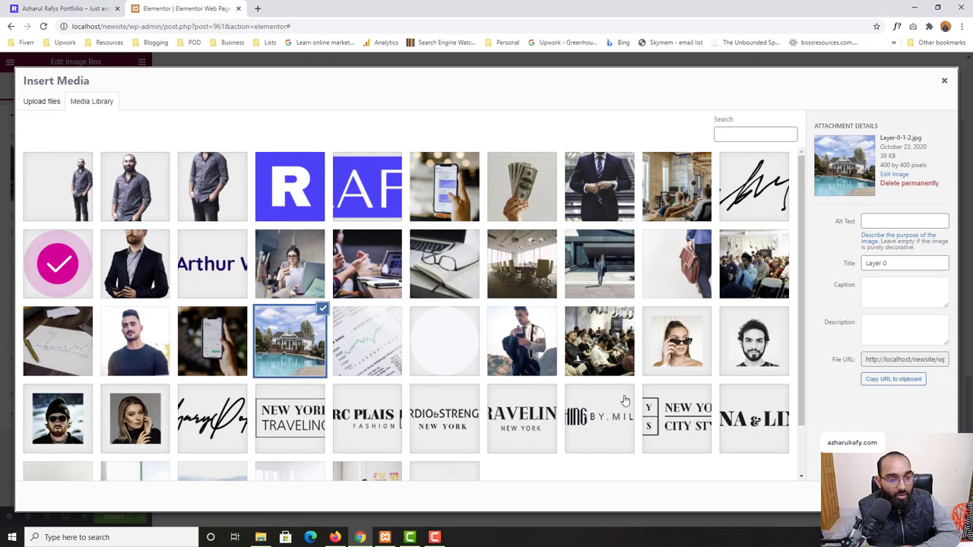
click(350, 346)
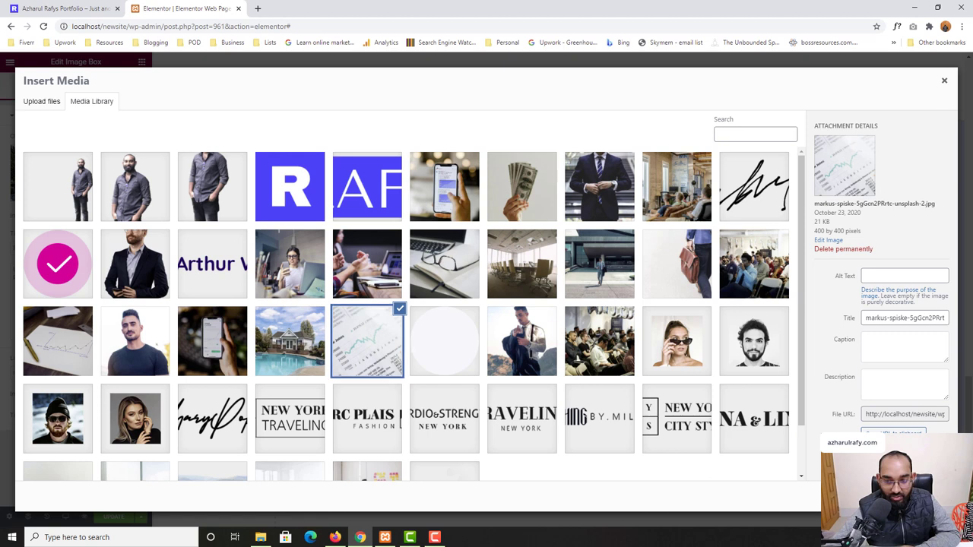
click(913, 498)
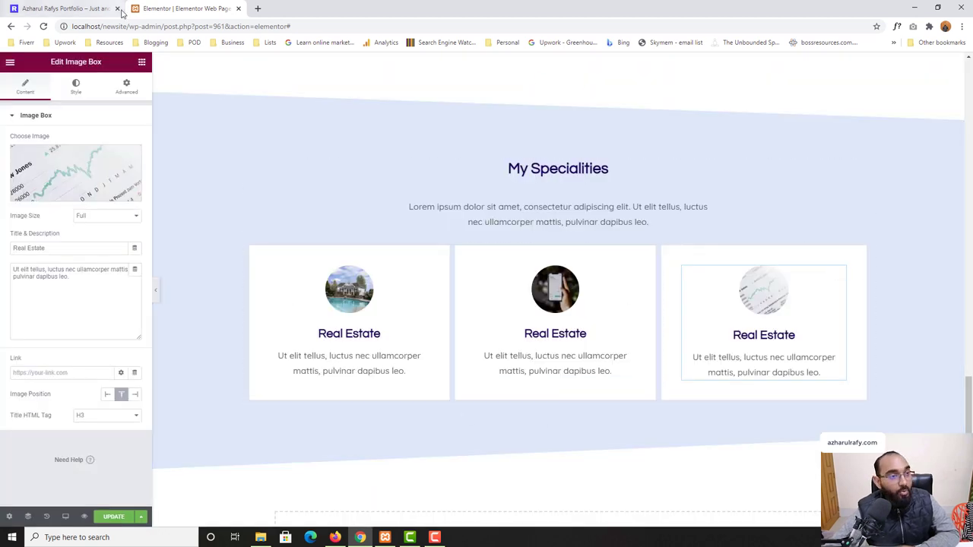
Open the middle card's image box and highlight its title and description text
click(548, 338)
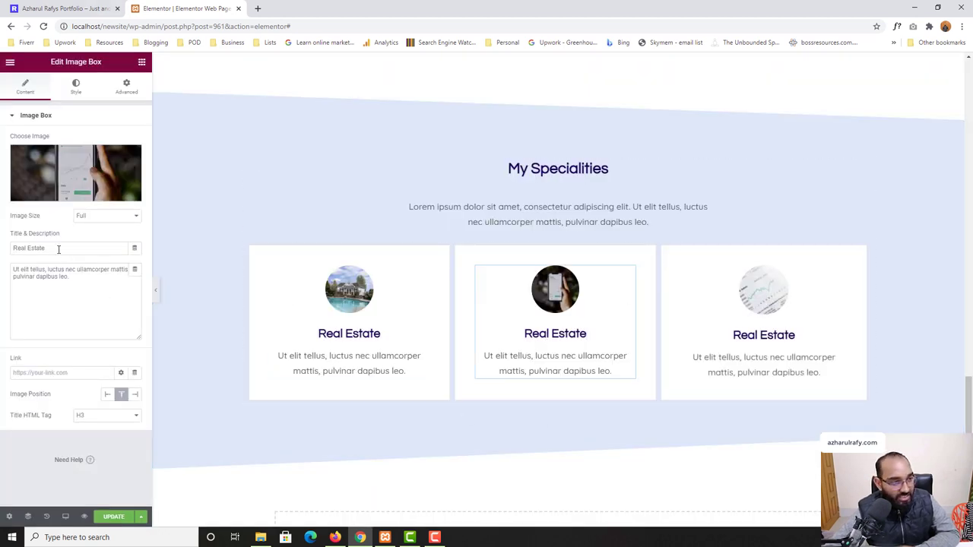
drag(58, 250, 2, 255)
drag(83, 277, 2, 267)
click(524, 380)
key(Return)
click(19, 295)
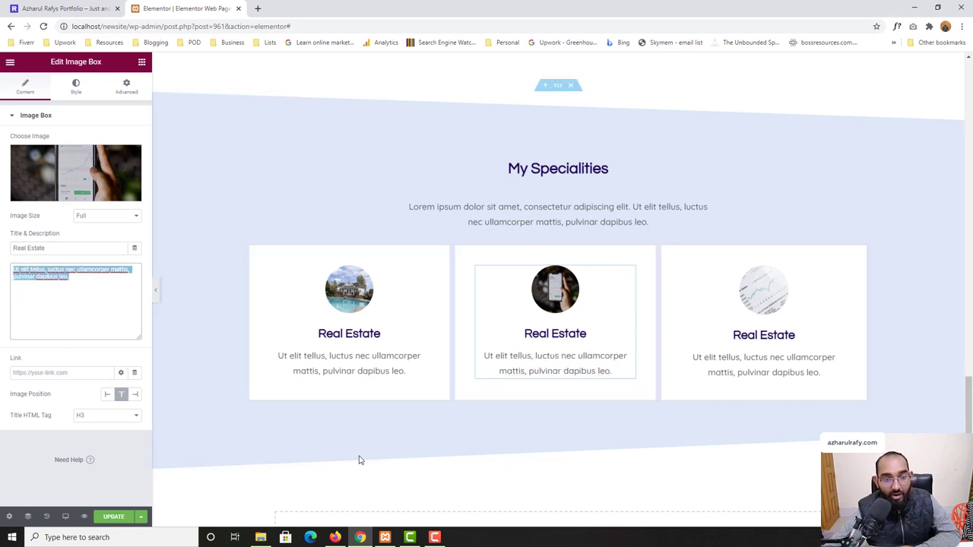
Compare the cards with the finished homepage and set the first card column's border radius to 10 on all corners
key(ctrl+shift+Tab)
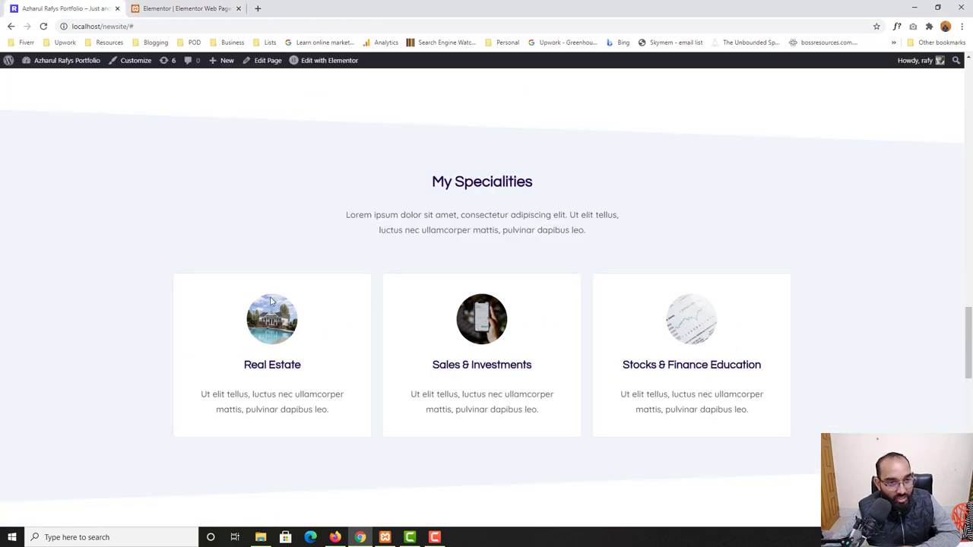
key(ctrl+Tab)
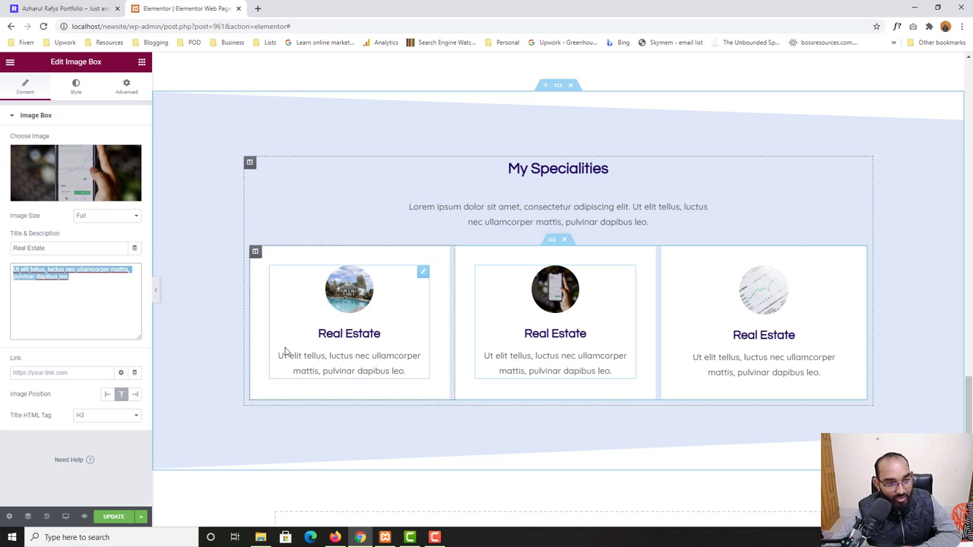
click(256, 253)
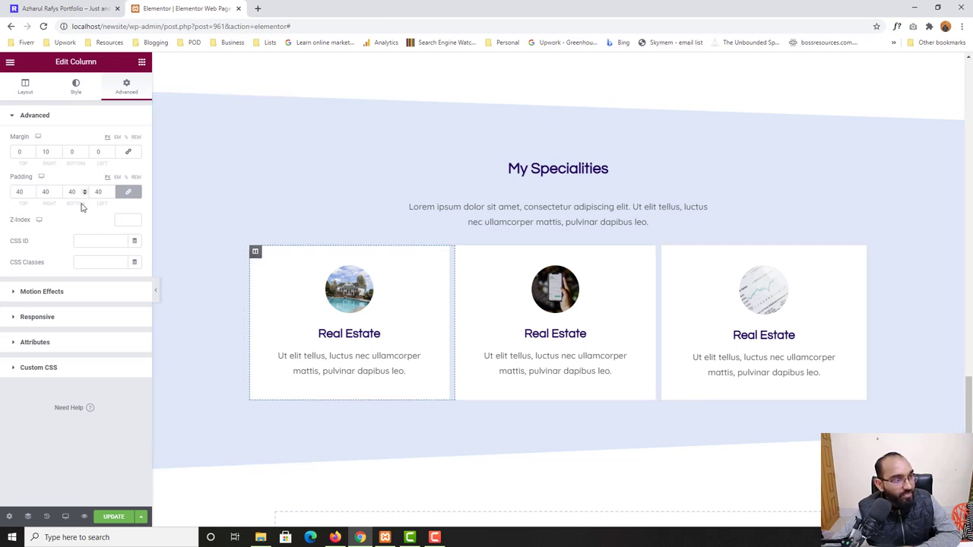
click(76, 93)
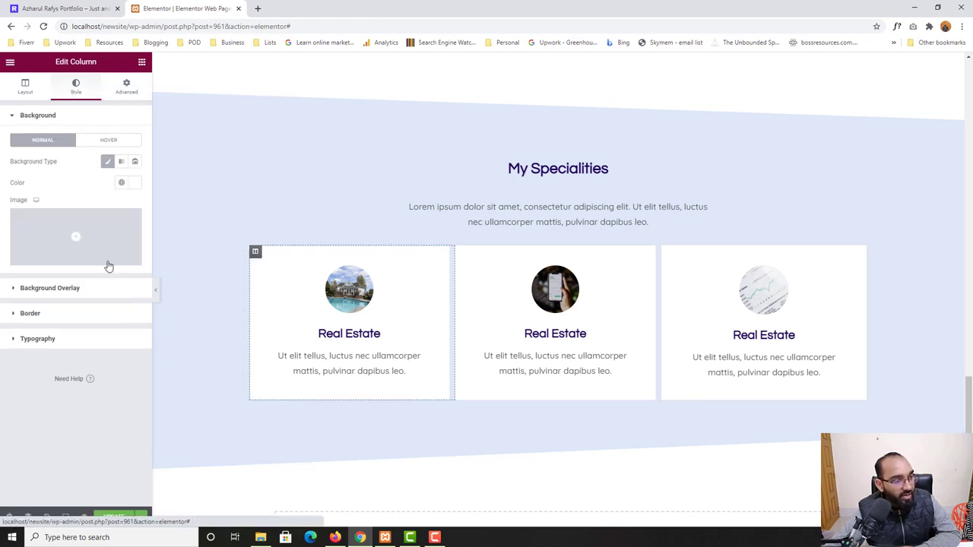
click(33, 314)
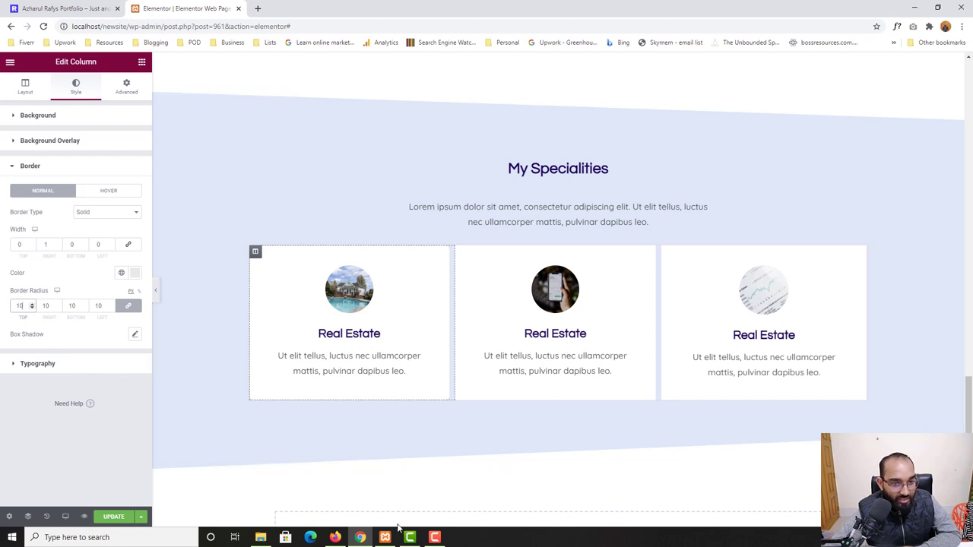
click(6, 8)
click(183, 8)
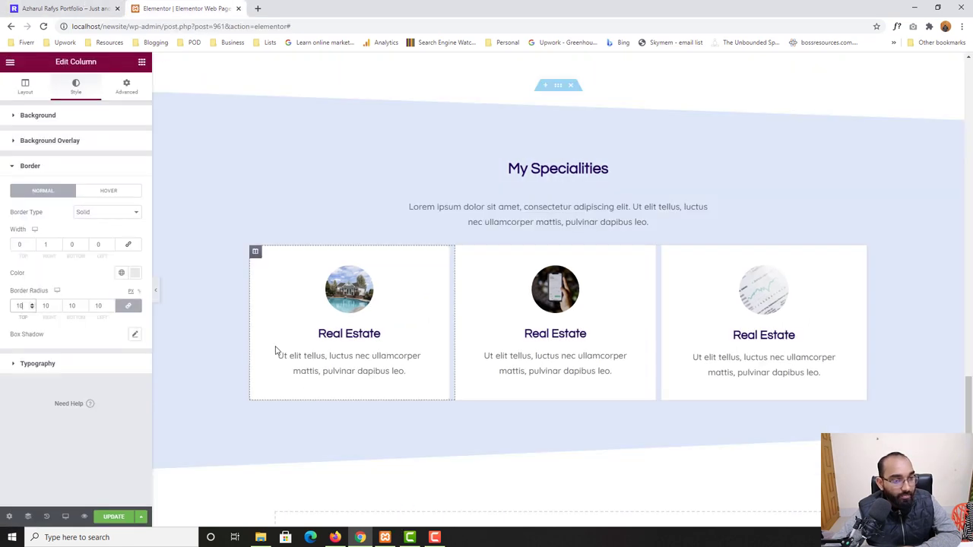
Copy the first card column's style and paste it onto the second and third card columns
right_click(255, 252)
click(288, 328)
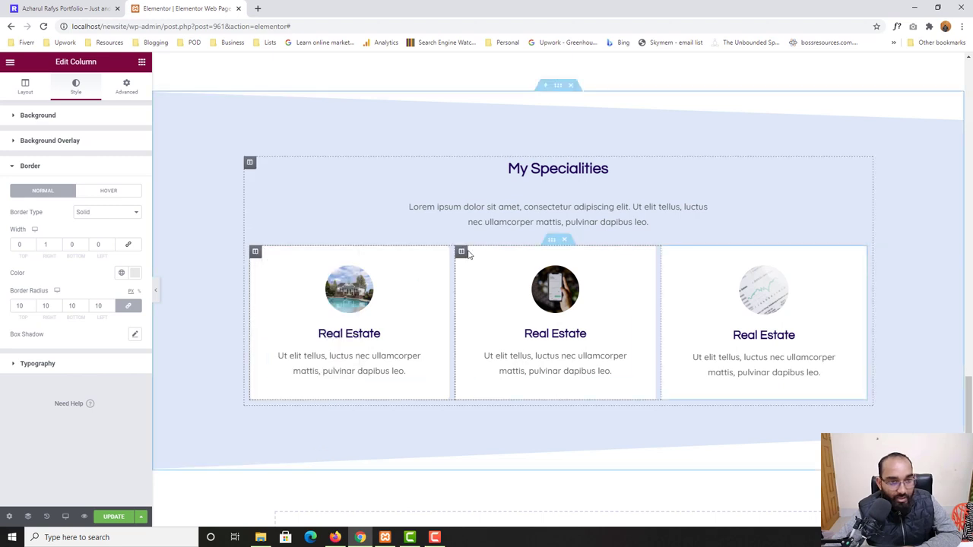
right_click(459, 251)
click(494, 341)
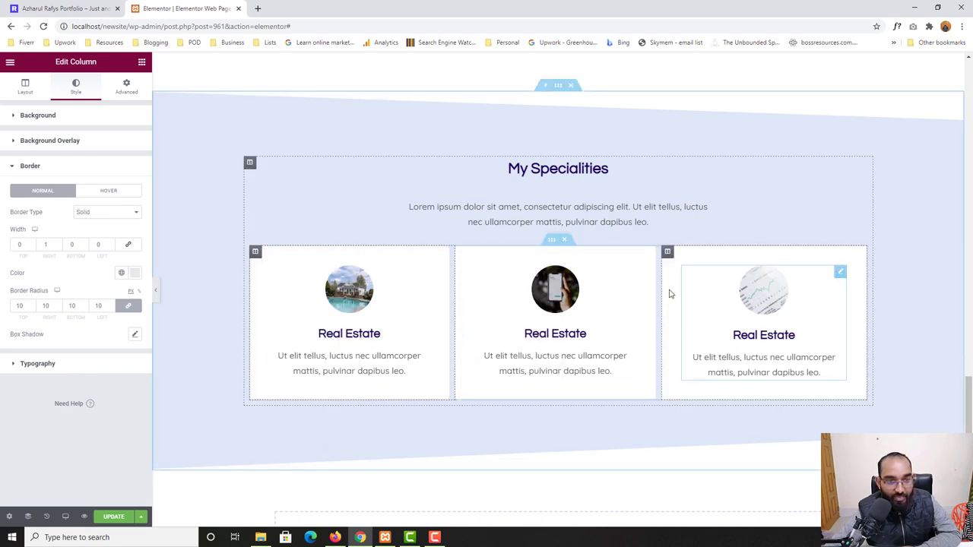
right_click(667, 252)
click(693, 346)
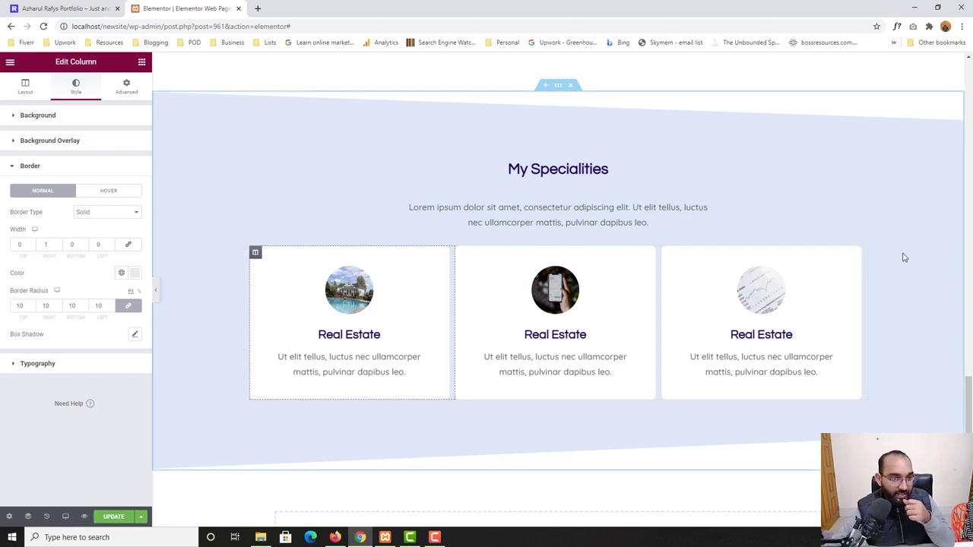
Update the page and open its preview to check the "Find Out Where You Need to Start" and "My Specialities" sections
click(114, 516)
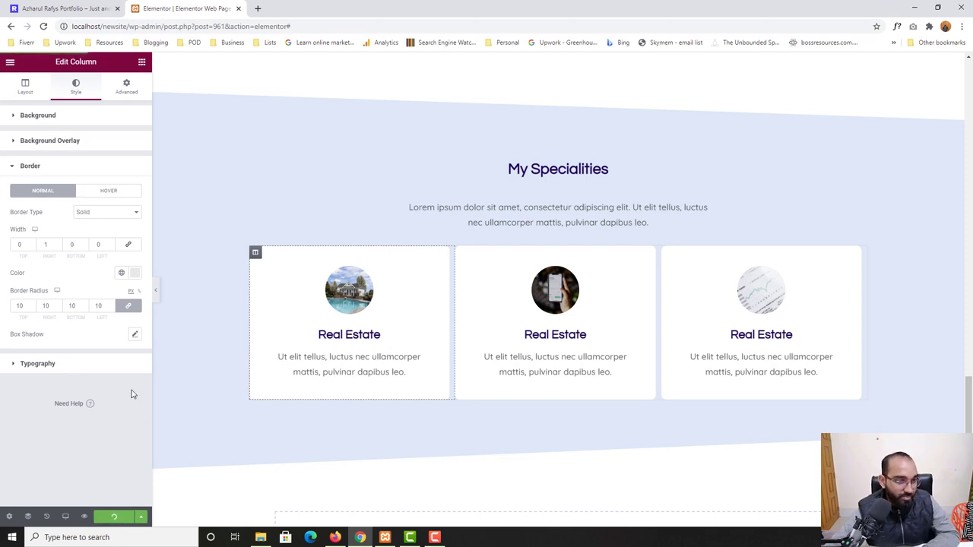
click(84, 516)
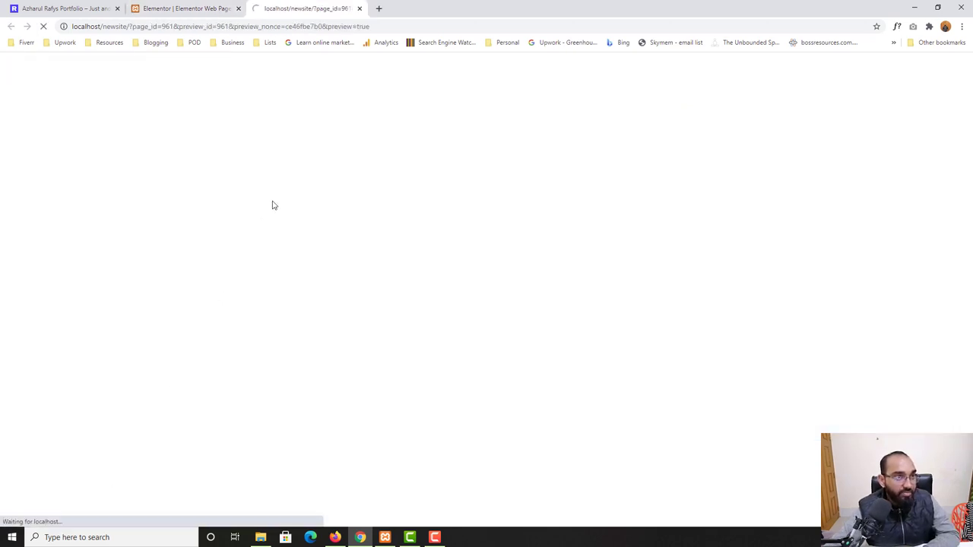
scroll(2, 387, down, 15)
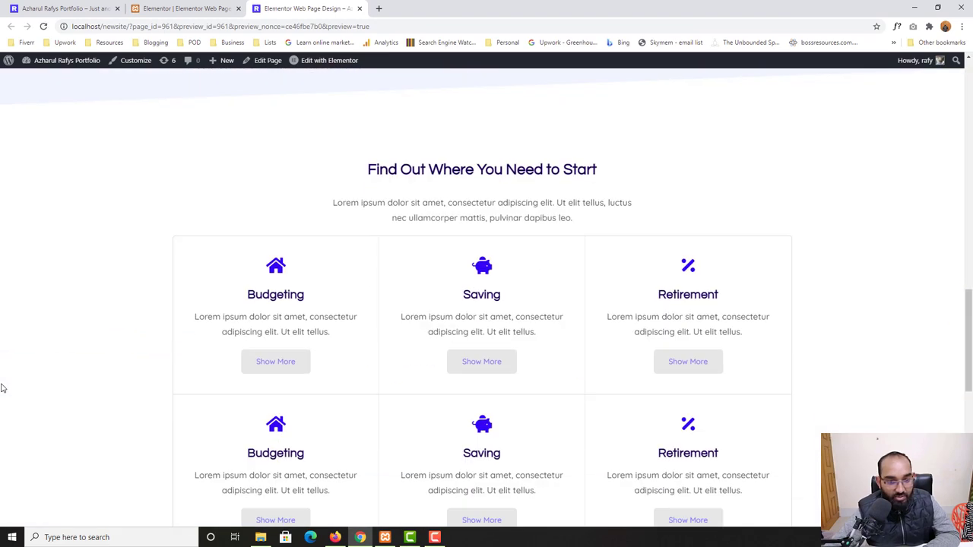
scroll(352, 278, up, 2)
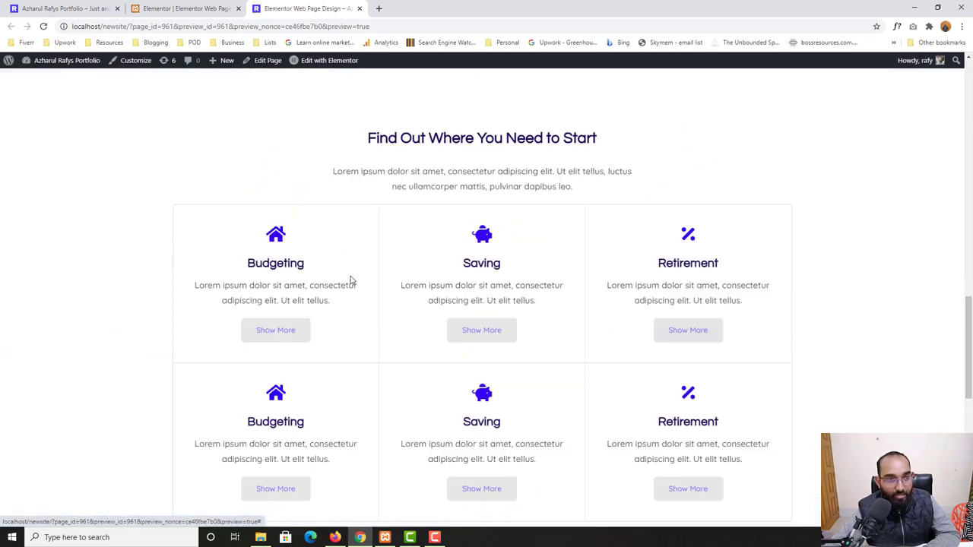
scroll(447, 307, down, 3)
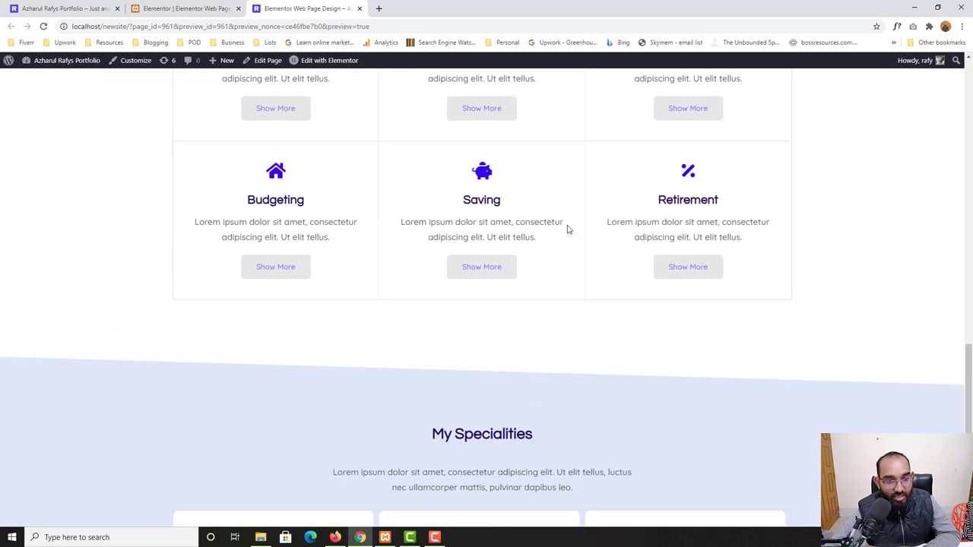
scroll(567, 229, down, 4)
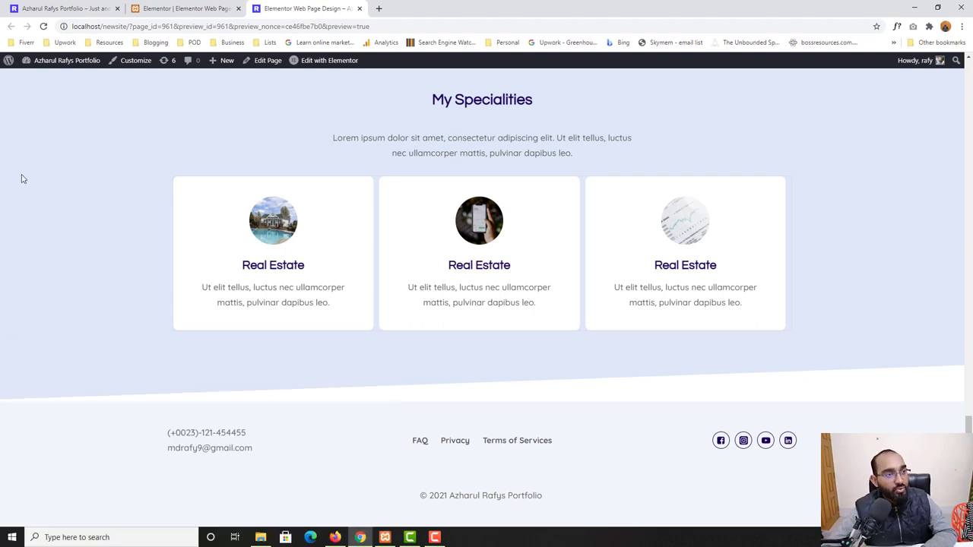
scroll(33, 178, up, 1)
Review the finished homepage's remaining sections, from "What People are Saying" to the "Life Insurance You'll Love" call to action and footer
click(188, 6)
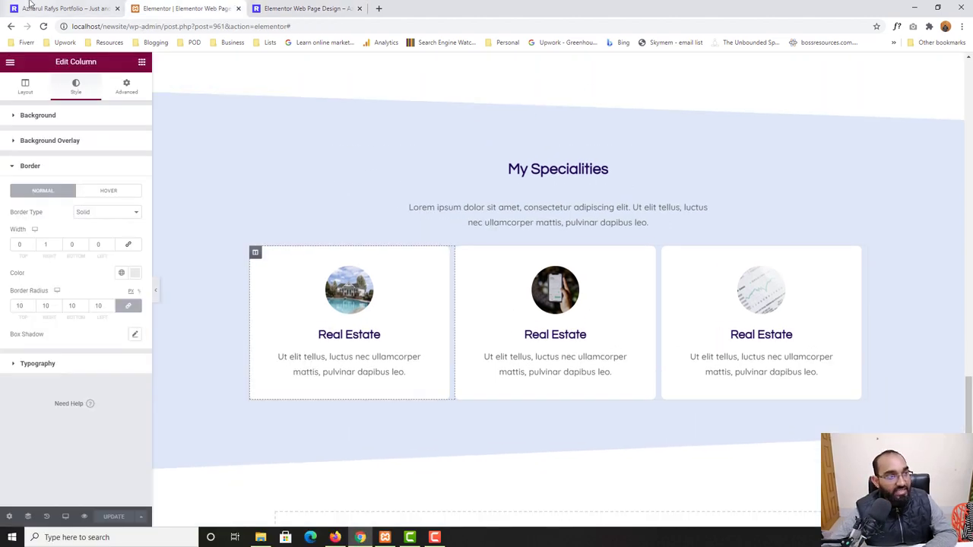
click(61, 7)
scroll(120, 388, down, 5)
scroll(435, 165, down, 4)
scroll(545, 278, up, 2)
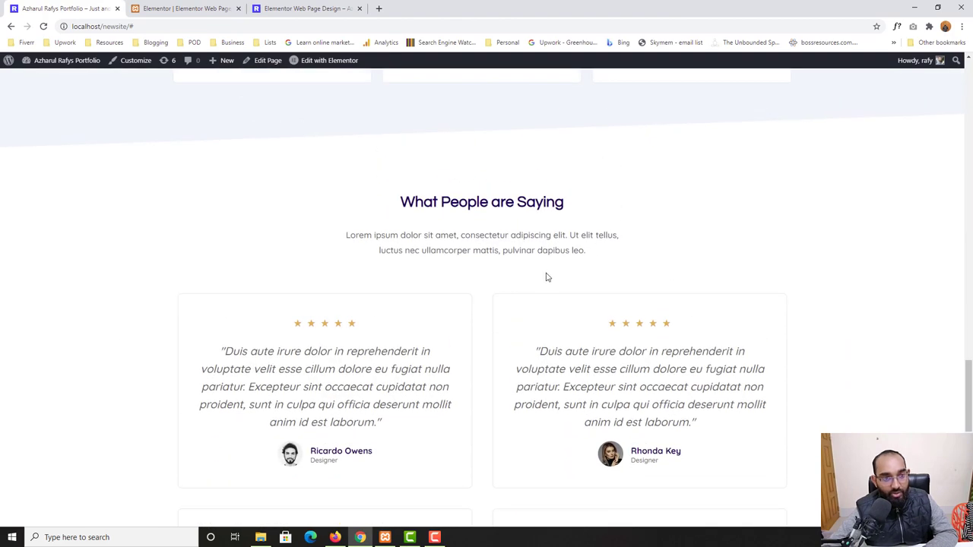
scroll(570, 237, down, 11)
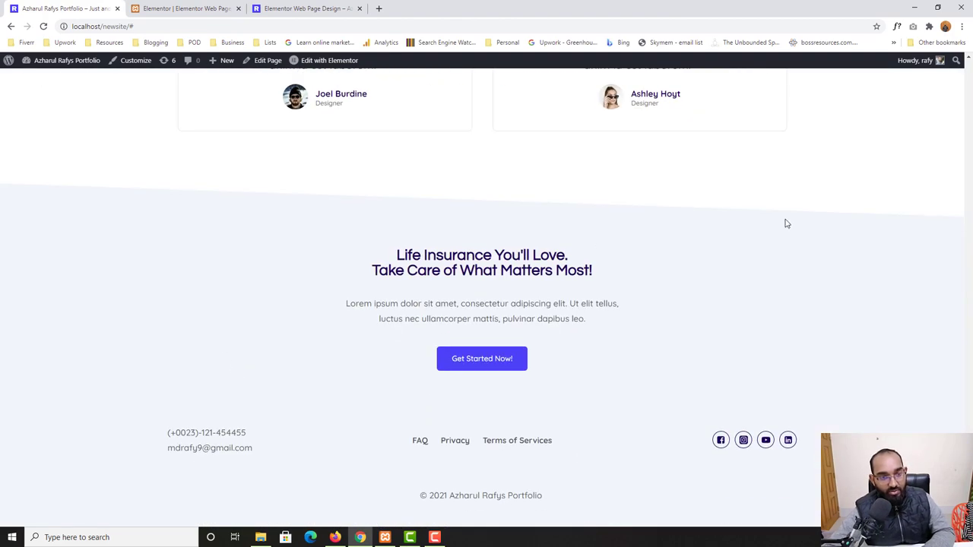
scroll(467, 332, up, 20)
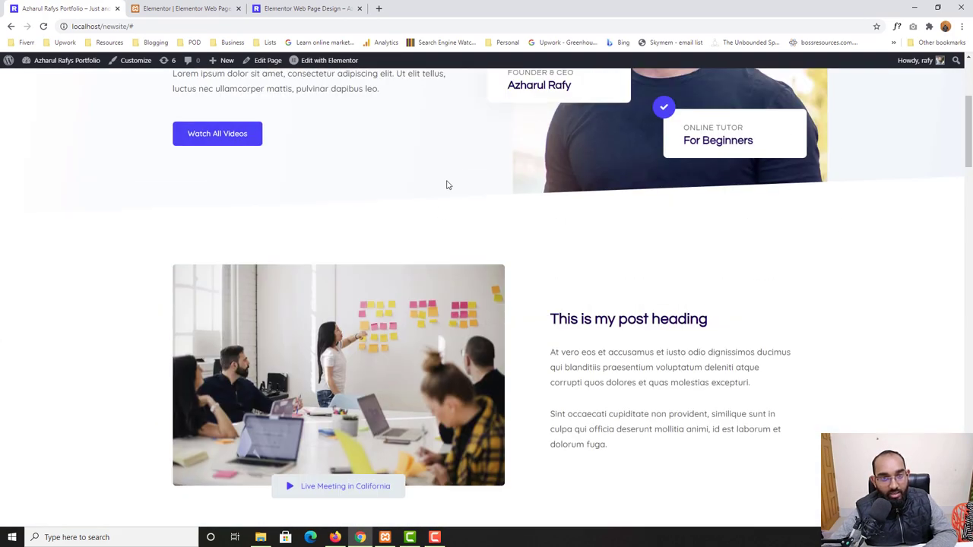
scroll(447, 185, up, 6)
Look through the rebuilt page's preview from the hero section to "My Specialities" and back to the services grid
click(314, 8)
scroll(612, 331, up, 10)
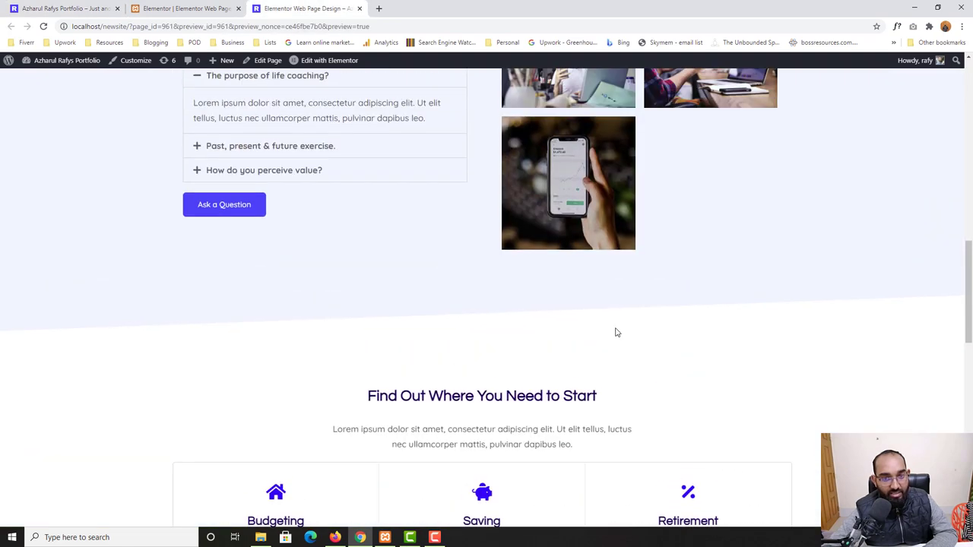
scroll(616, 332, up, 15)
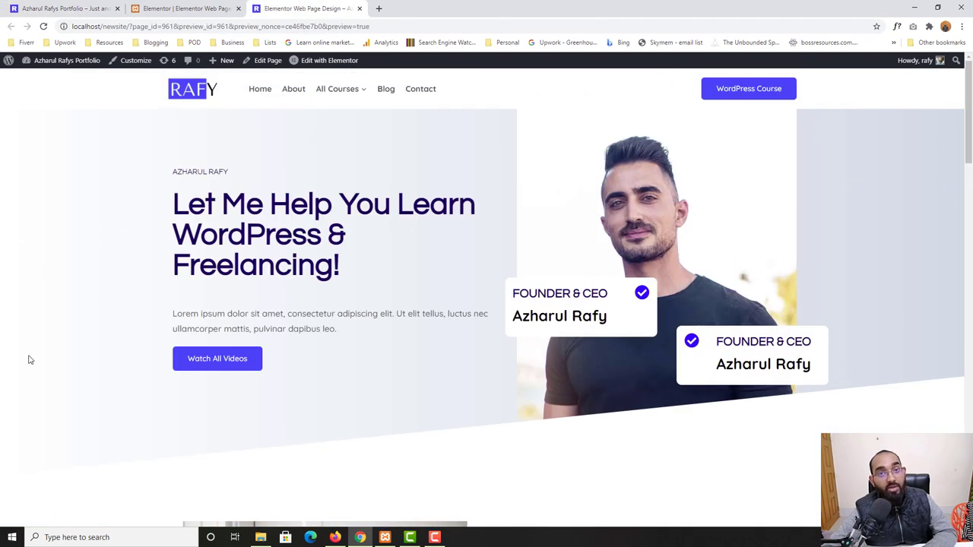
scroll(30, 352, down, 15)
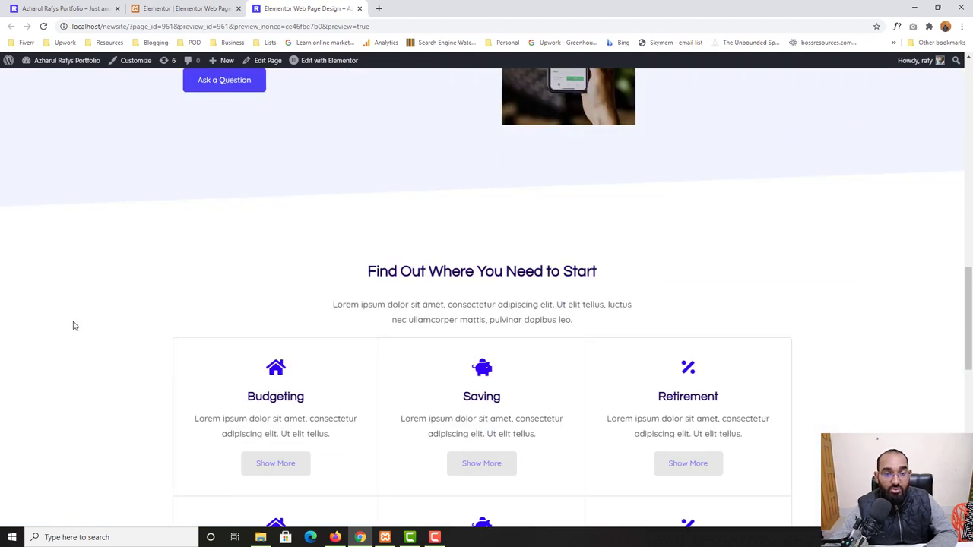
scroll(51, 356, down, 3)
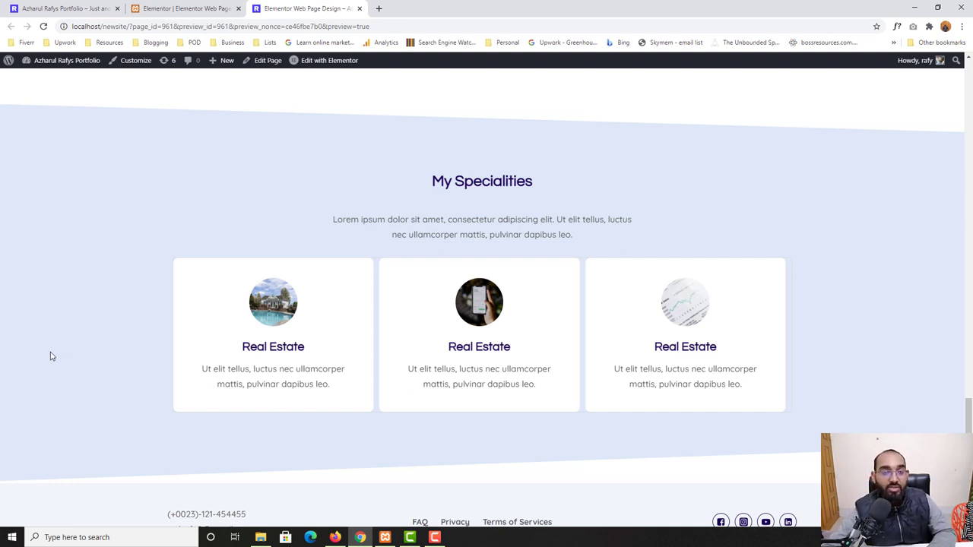
scroll(34, 308, down, 1)
scroll(26, 301, up, 5)
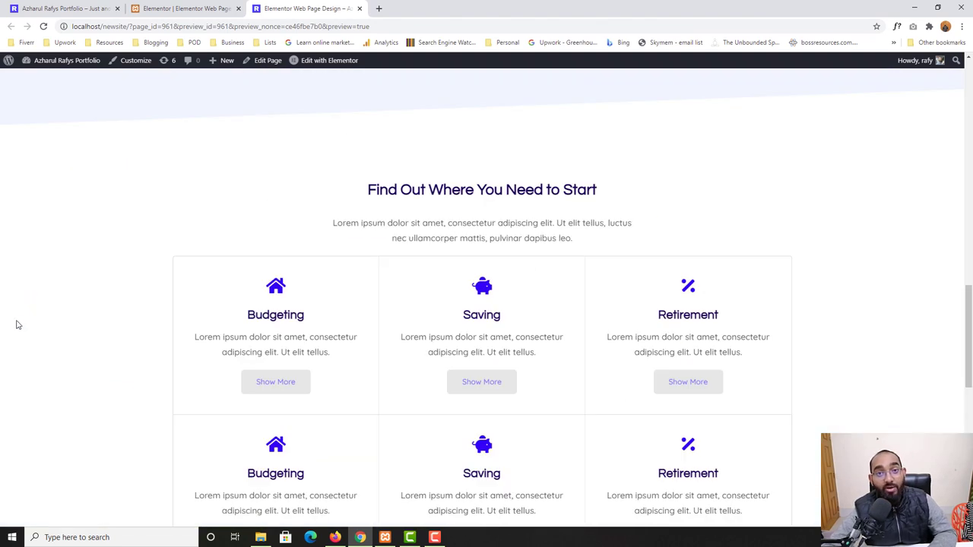
scroll(16, 327, up, 1)
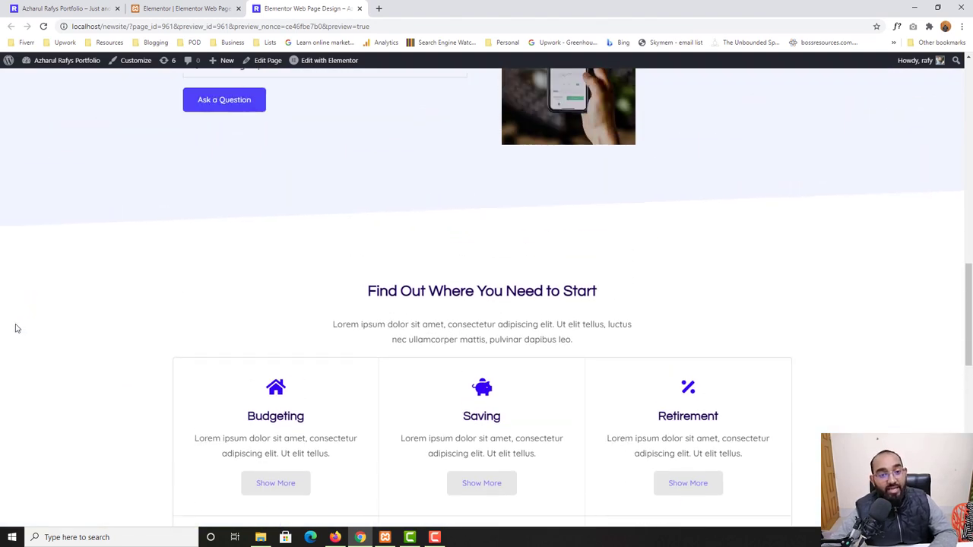